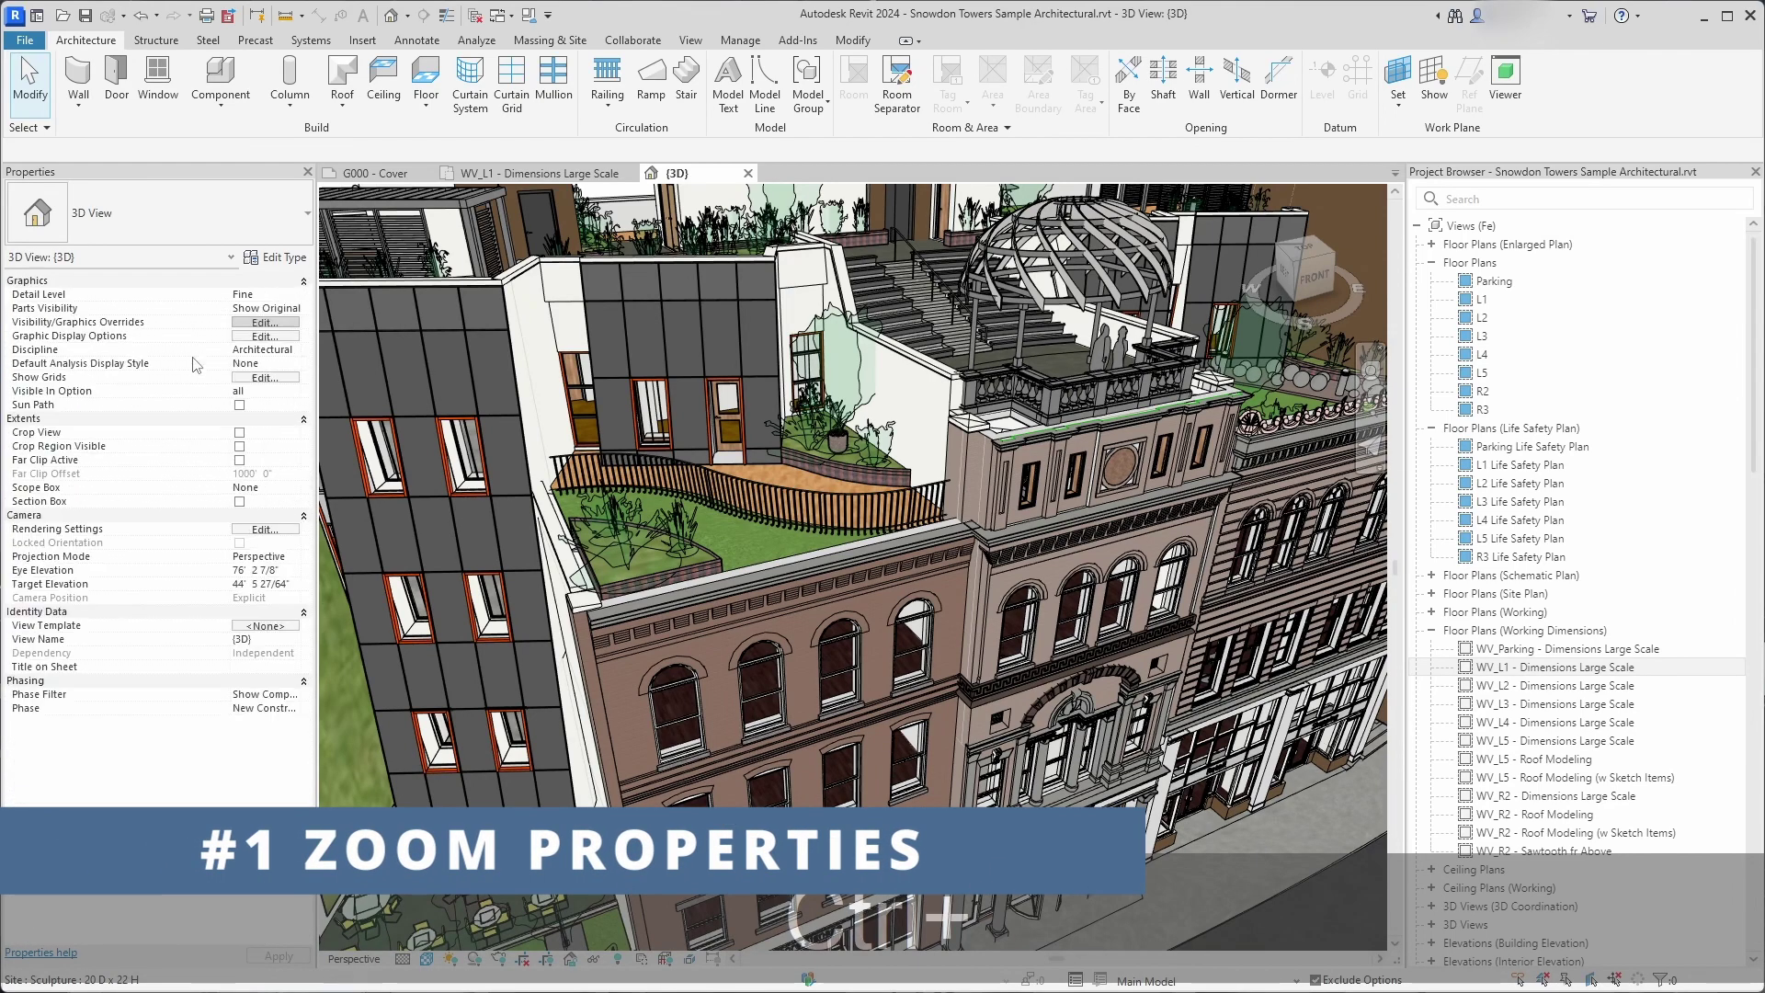
# Enlarge and shrink the text of the 3D view's properties and of the Solar Wall (Full Height Panels) group's type properties.
pyautogui.keyDown('ctrl'); pyautogui.scroll(3, 196, 365); pyautogui.keyUp('ctrl')
pyautogui.keyDown('ctrl'); pyautogui.scroll(-3, 217, 389); pyautogui.keyUp('ctrl')
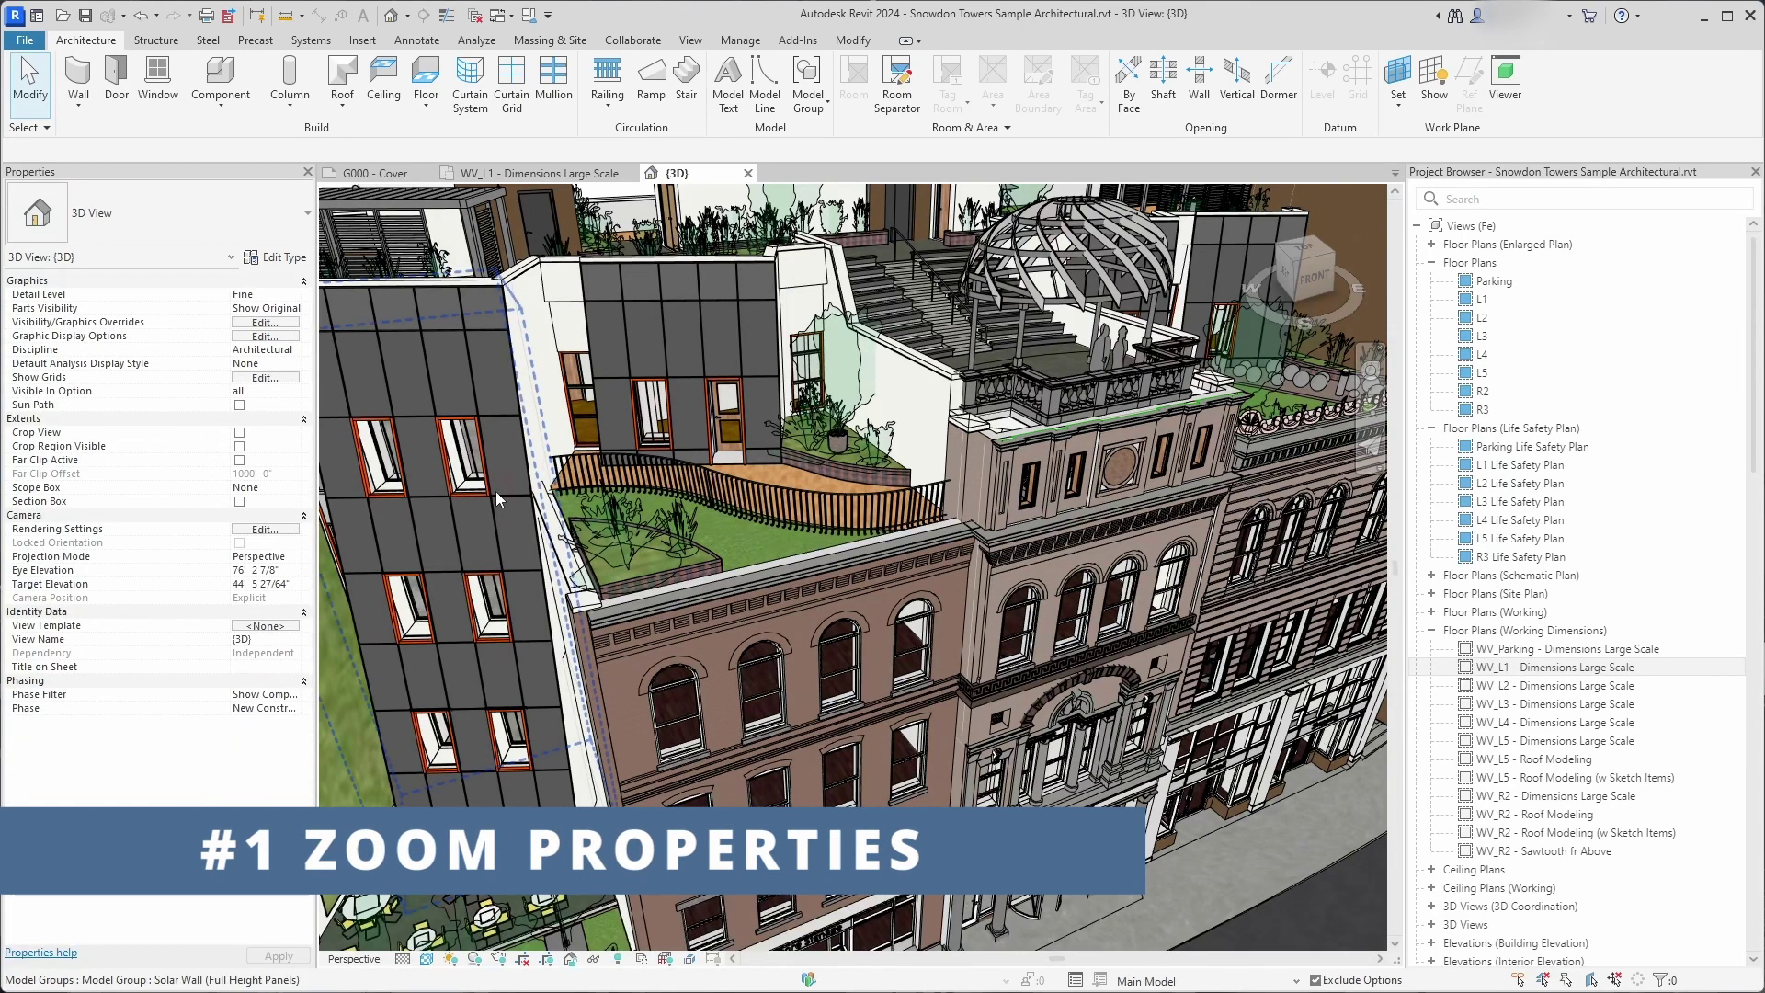
pyautogui.click(386, 537)
pyautogui.click(276, 257)
pyautogui.keyDown('ctrl'); pyautogui.scroll(-3, 732, 327); pyautogui.keyUp('ctrl')
pyautogui.keyDown('ctrl'); pyautogui.scroll(5, 733, 328); pyautogui.keyUp('ctrl')
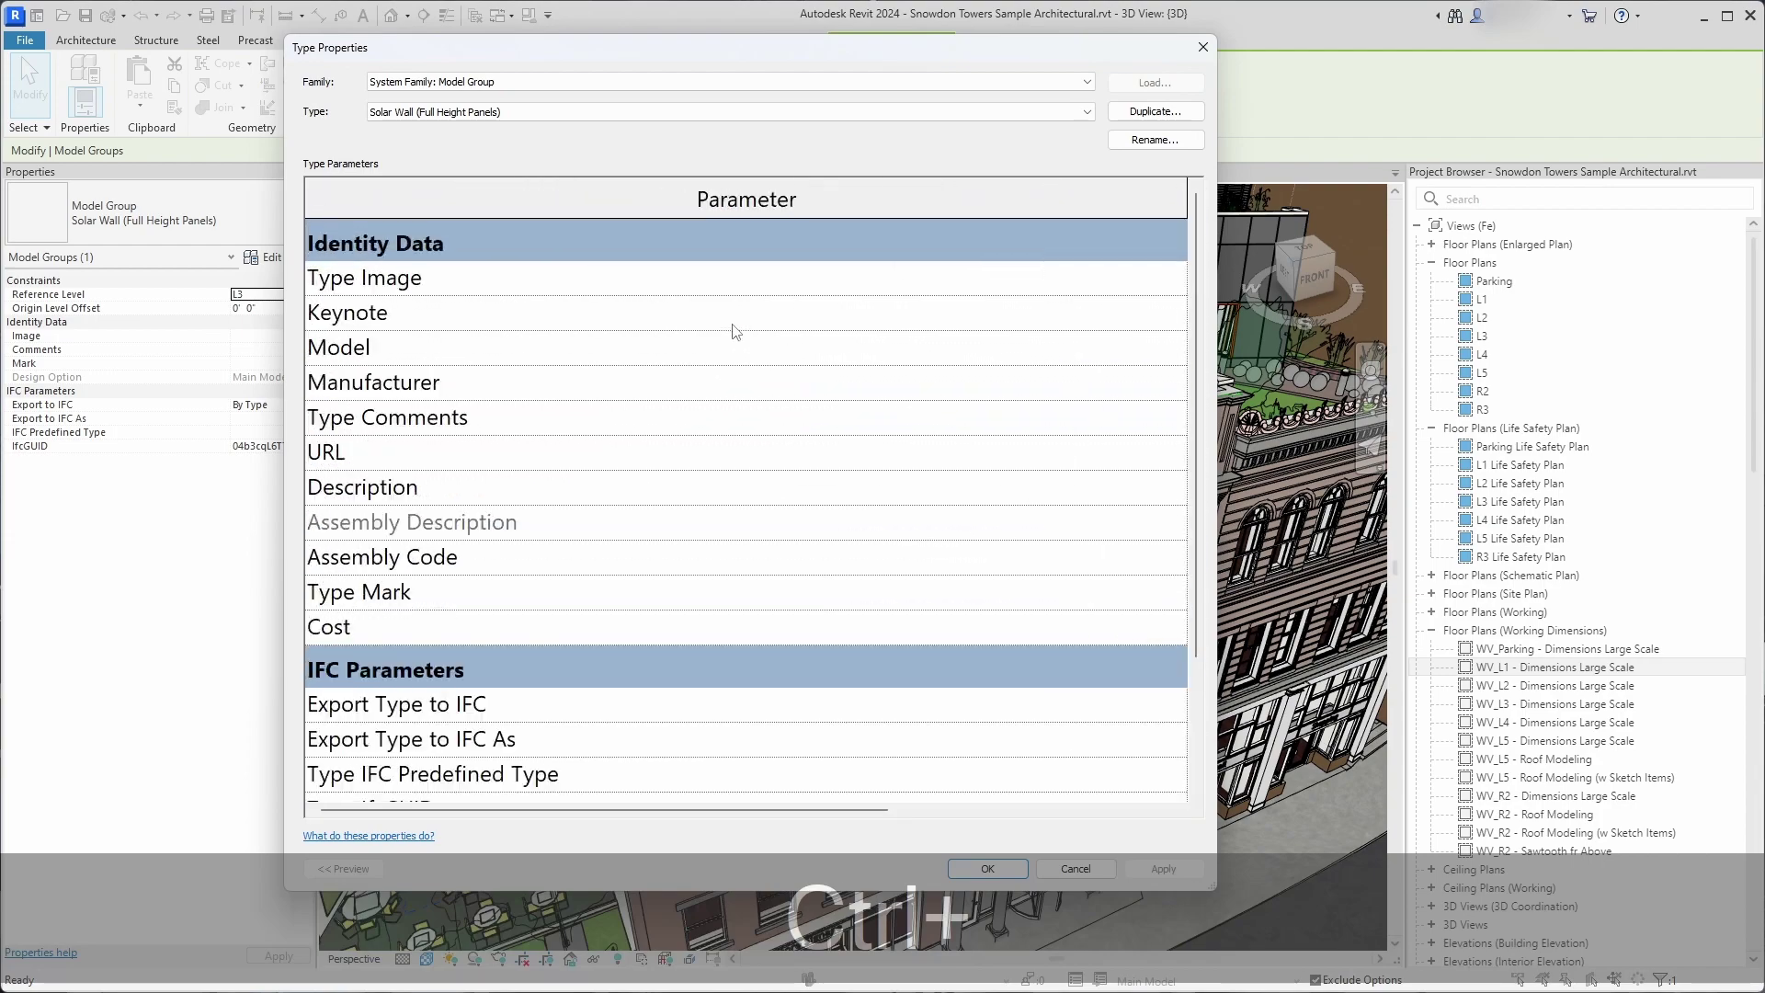
pyautogui.keyDown('ctrl'); pyautogui.scroll(-5, 733, 328); pyautogui.keyUp('ctrl')
pyautogui.keyDown('ctrl'); pyautogui.scroll(3, 733, 328); pyautogui.keyUp('ctrl')
pyautogui.click(1201, 47)
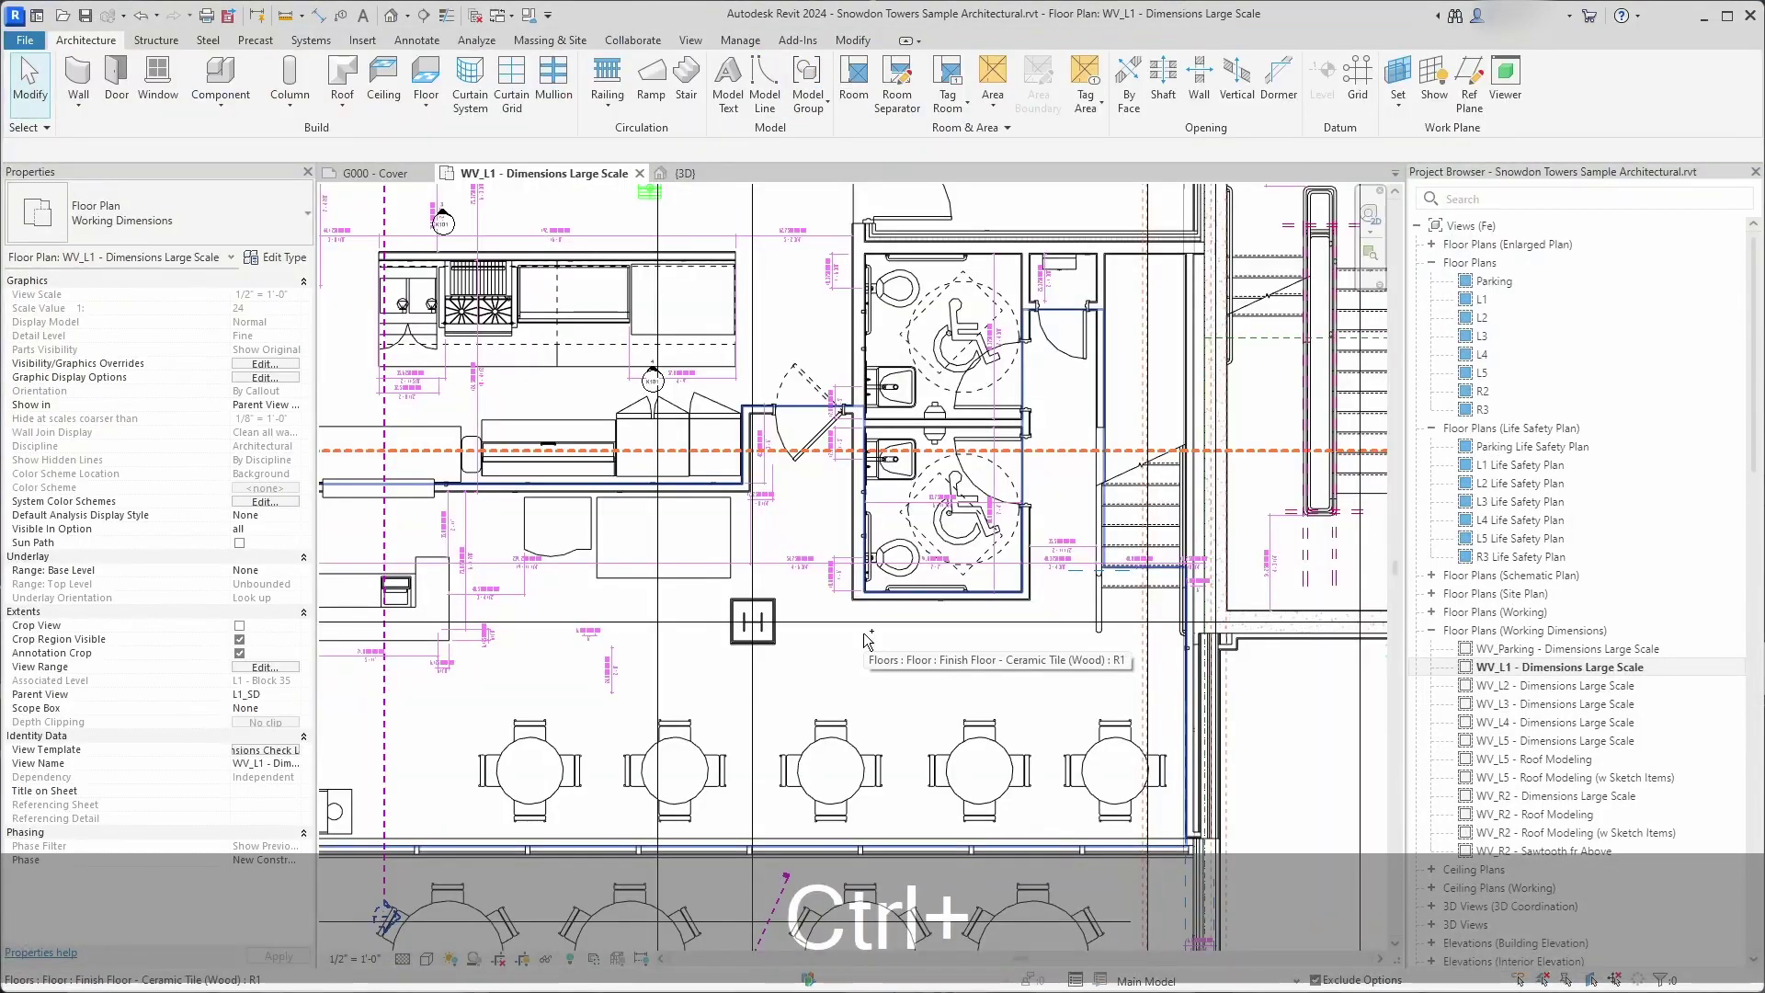
# Place a matching 36" round dining table in the row's gap, snapped midway between the centres of the two neighbouring tables.
pyautogui.keyDown('ctrl'); pyautogui.moveTo(902, 753); pyautogui.dragTo(985, 522, button='middle'); pyautogui.keyUp('ctrl')
pyautogui.keyDown('ctrl'); pyautogui.moveTo(652, 457); pyautogui.dragTo(646, 760, button='middle'); pyautogui.keyUp('ctrl')
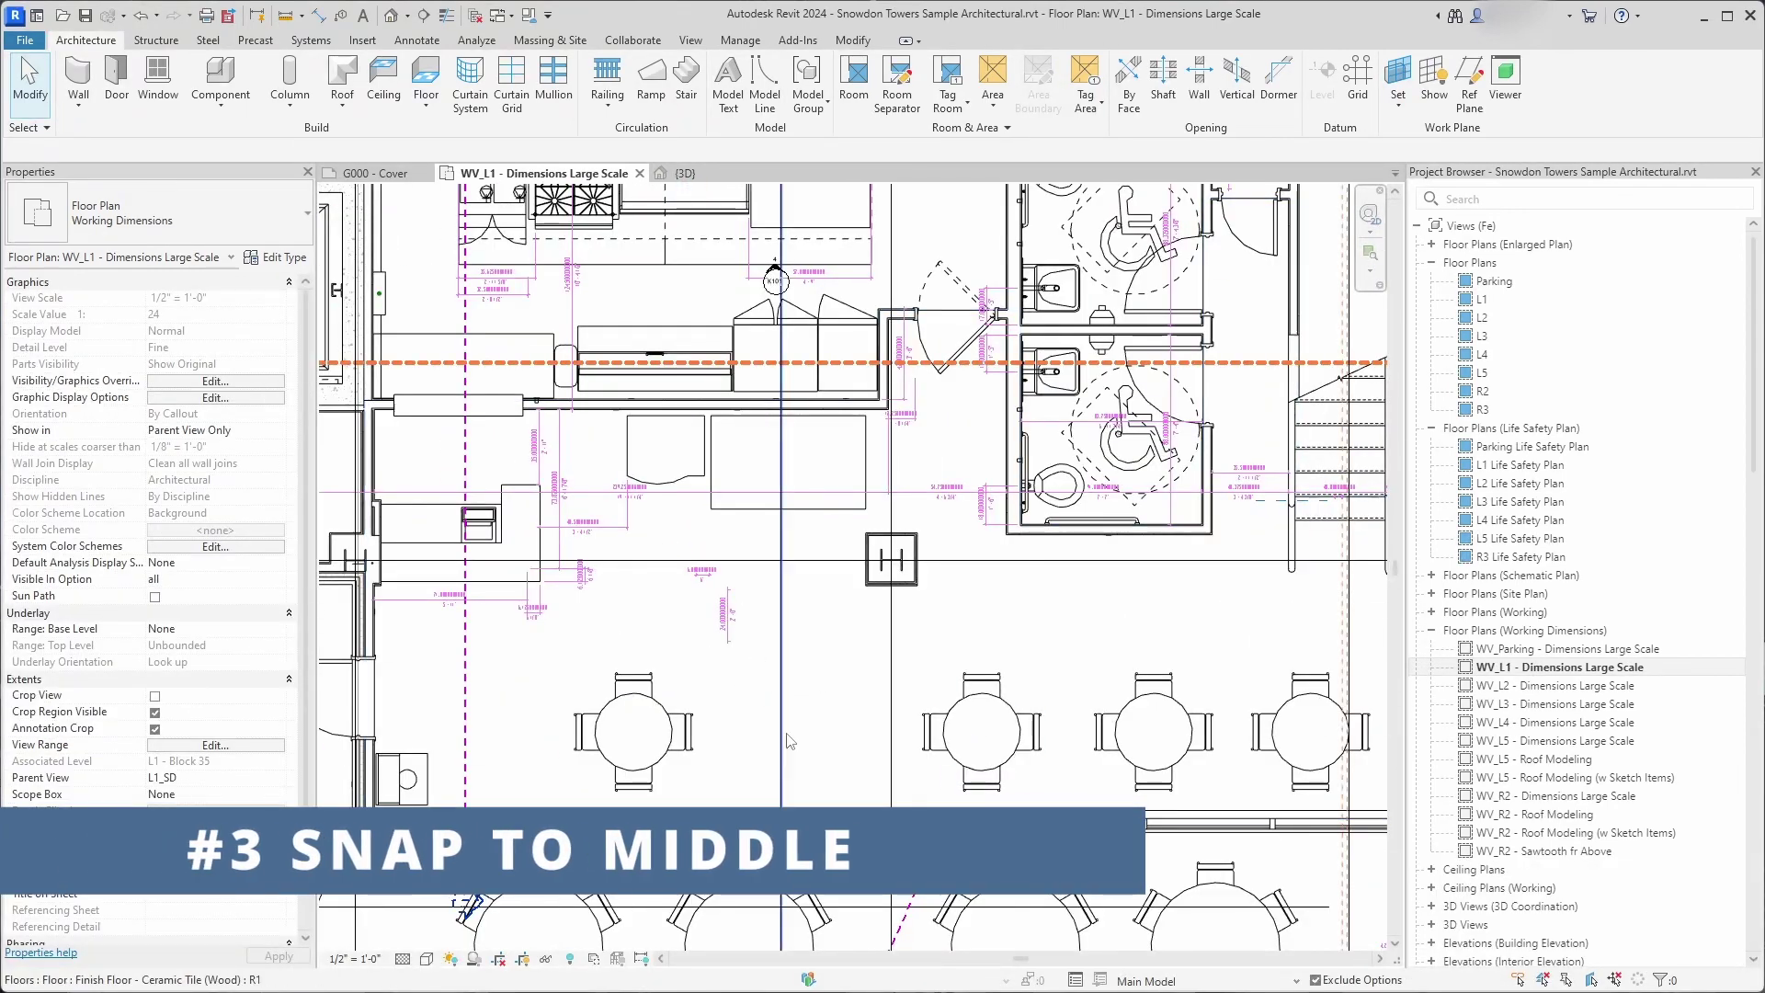
pyautogui.click(1006, 666)
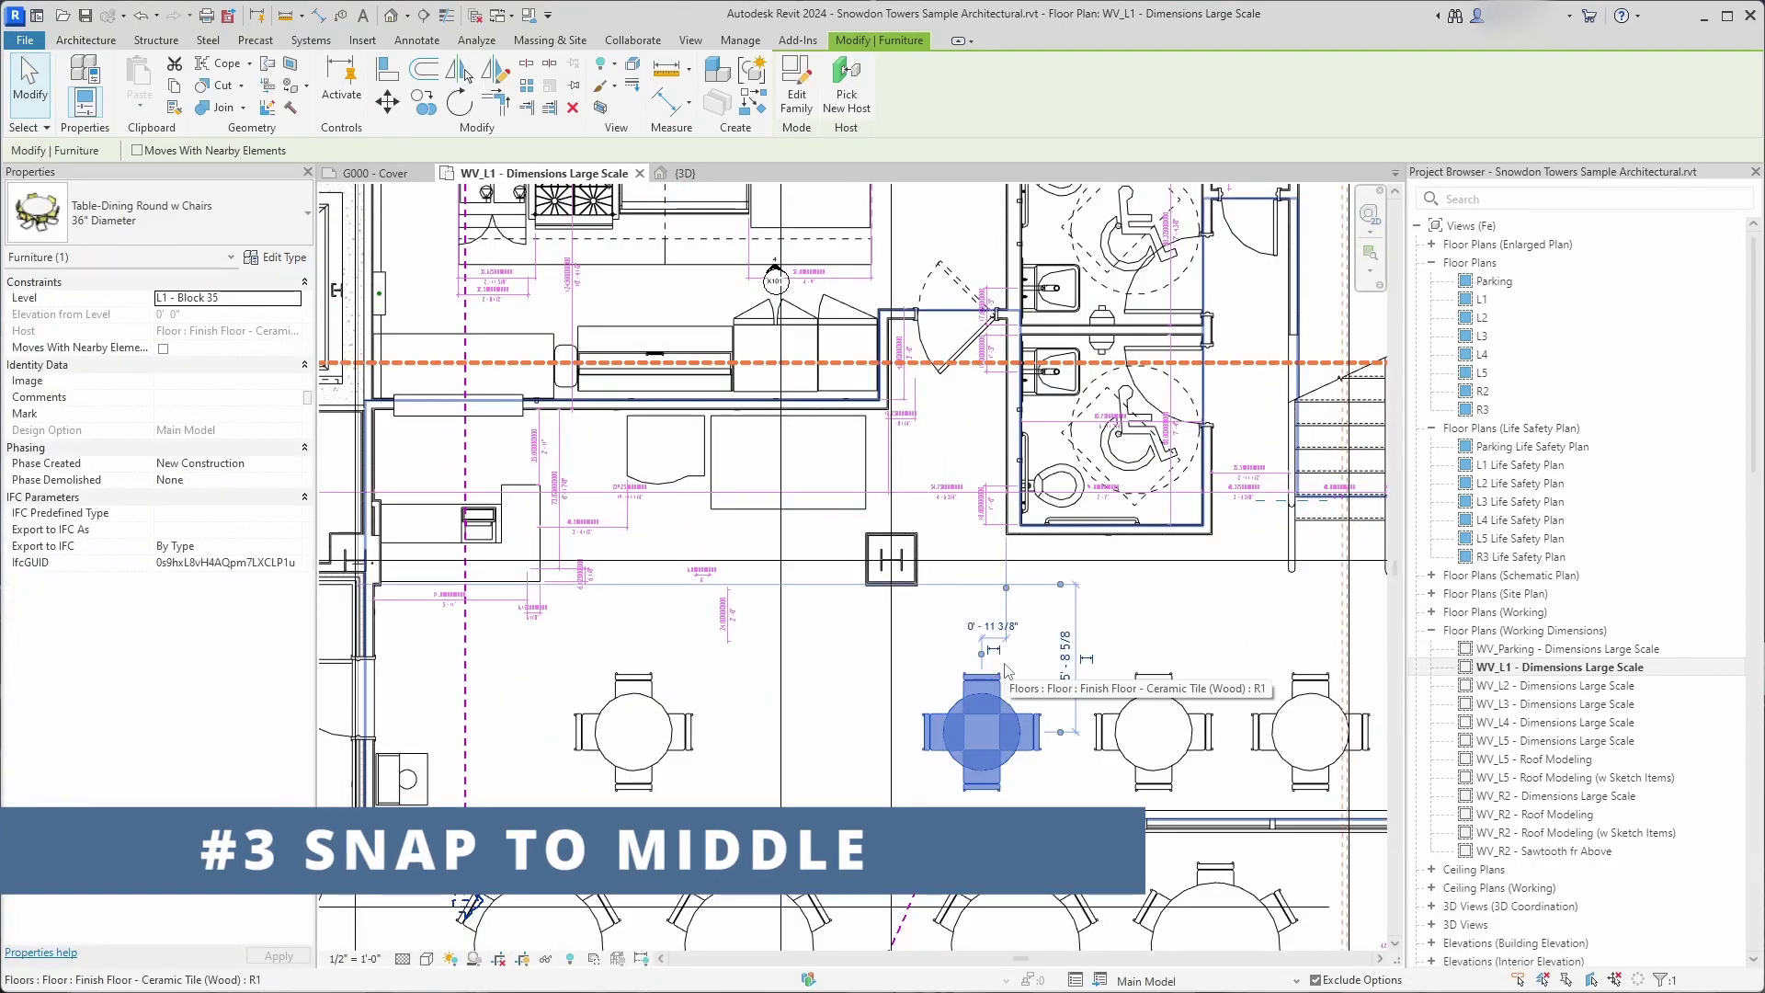
pyautogui.press('c')
pyautogui.press('s')
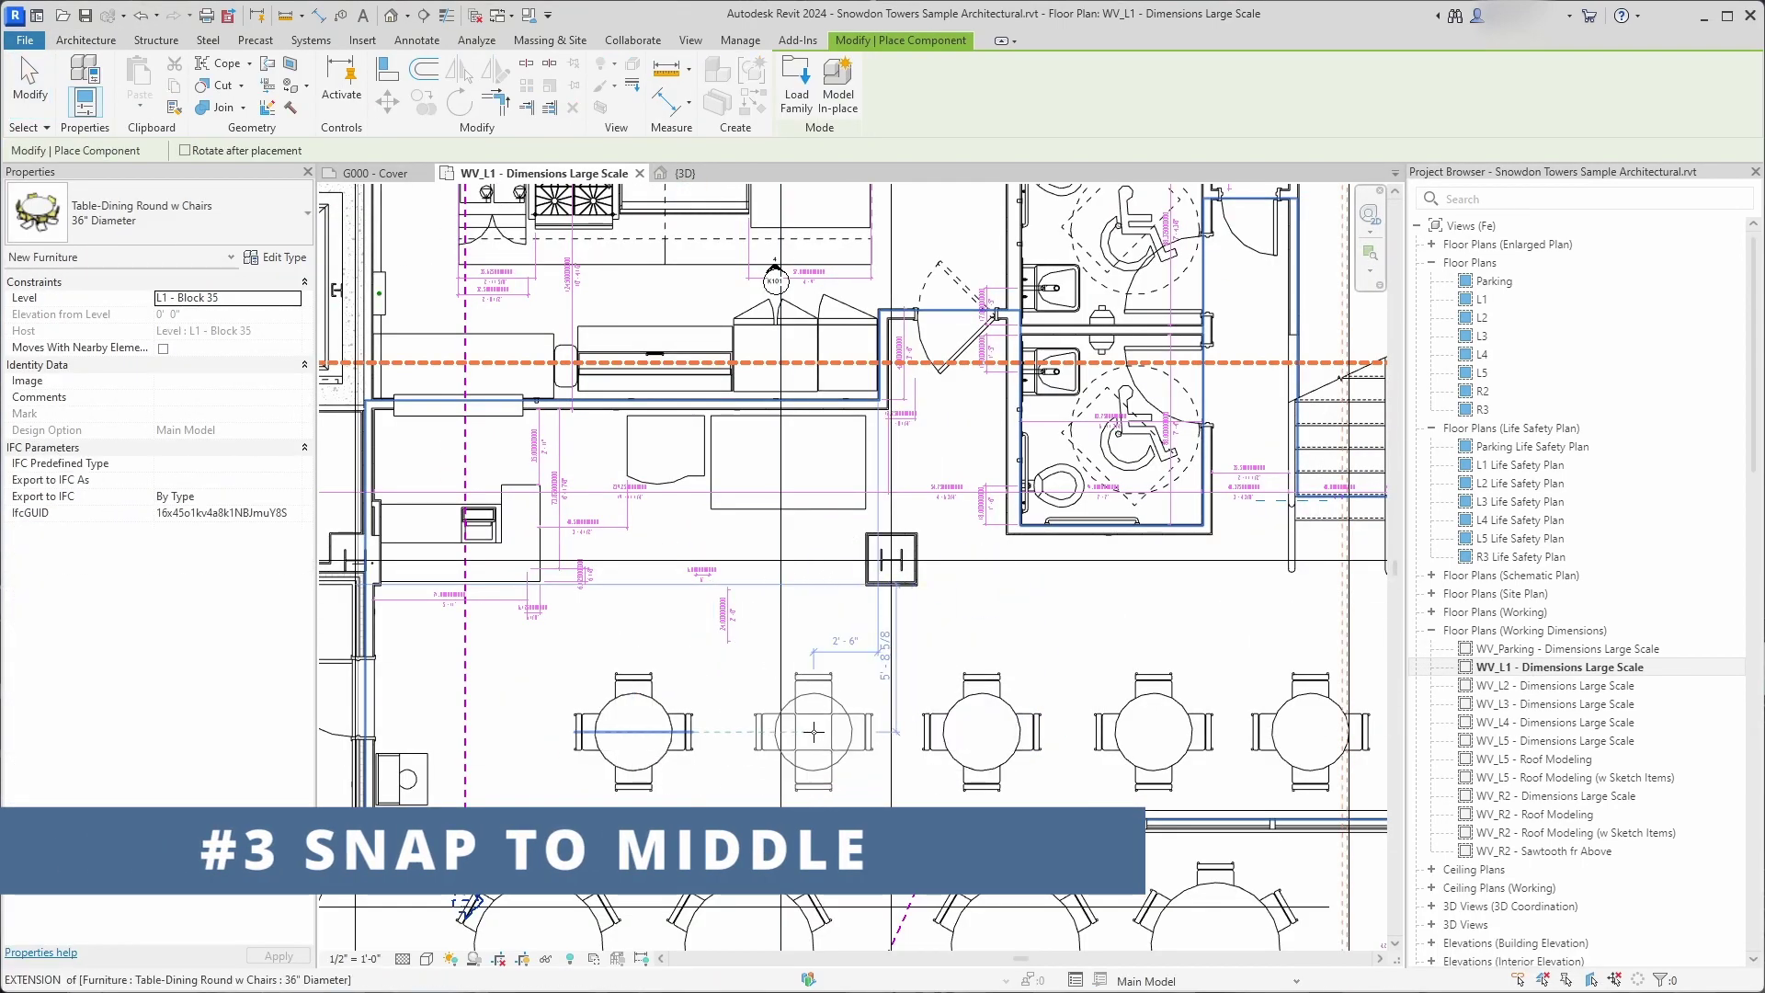
pyautogui.press('s')
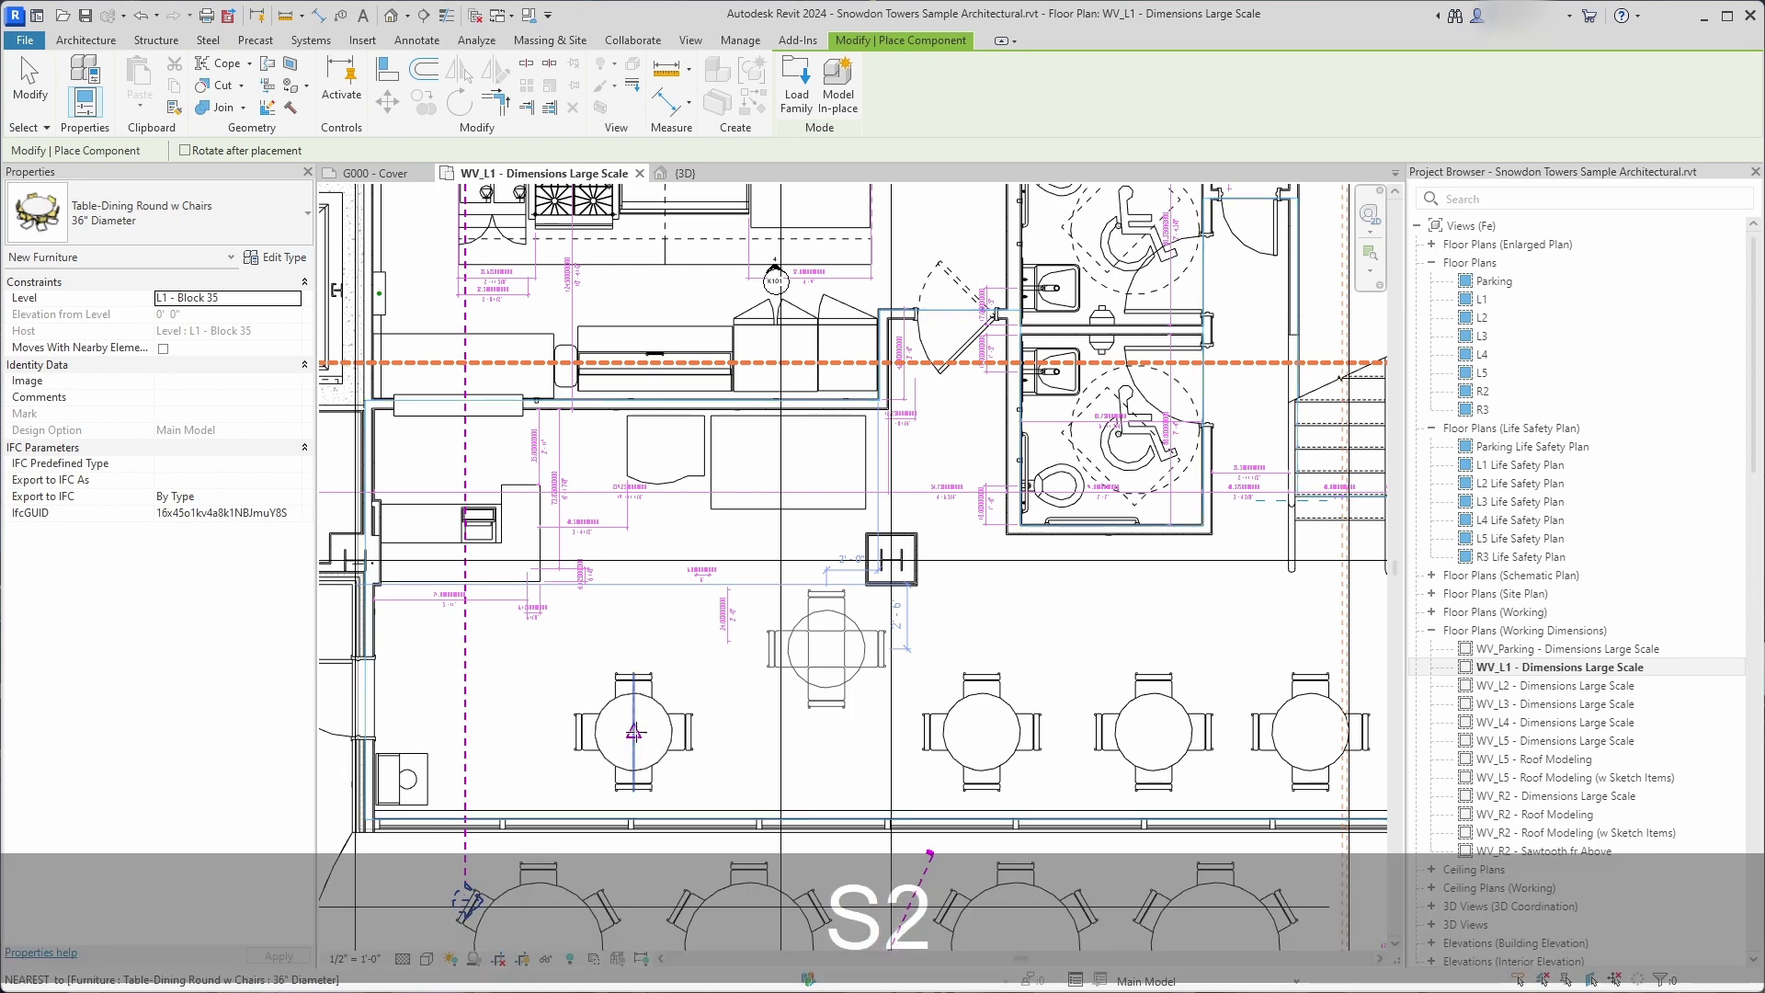
pyautogui.click(634, 733)
pyautogui.click(982, 733)
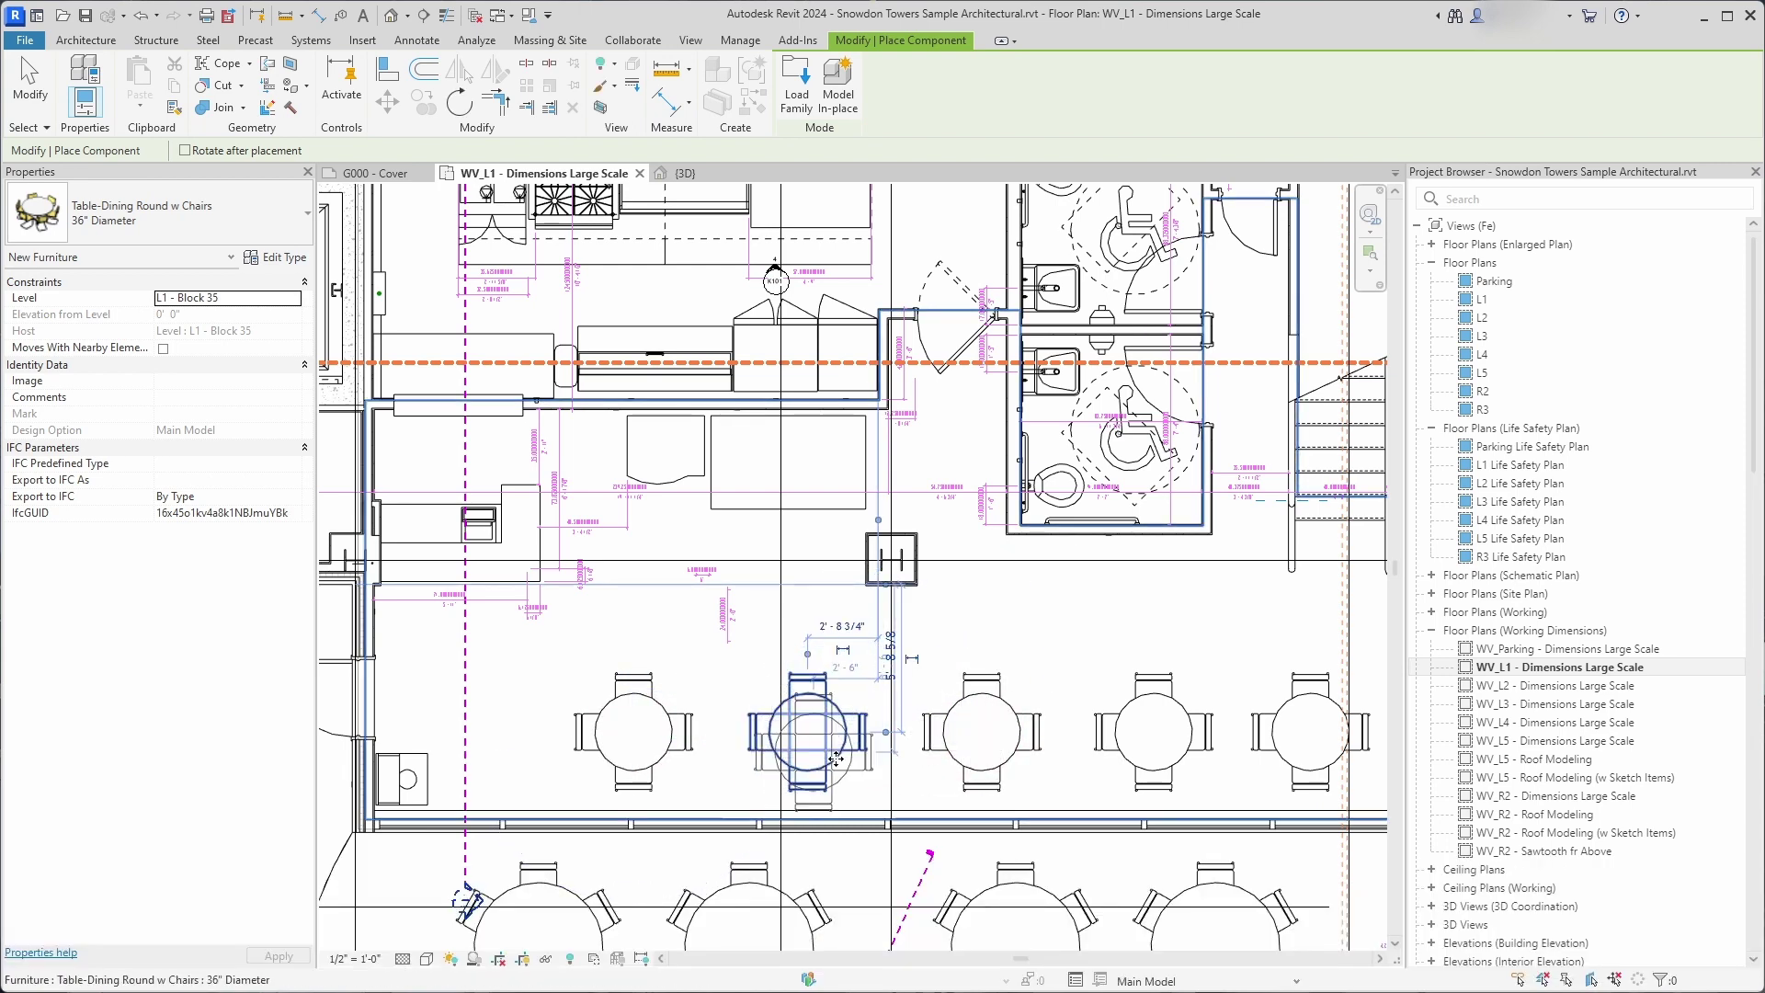
pyautogui.press('Escape')
pyautogui.press('Escape')
# Place another 36" round dining table, snapped midway between the lower restroom's bottom wall and the top chair of the table below it.
pyautogui.click(826, 736)
pyautogui.moveTo(749, 566); pyautogui.dragTo(867, 705, button='middle')
pyautogui.press('c')
pyautogui.press('s')
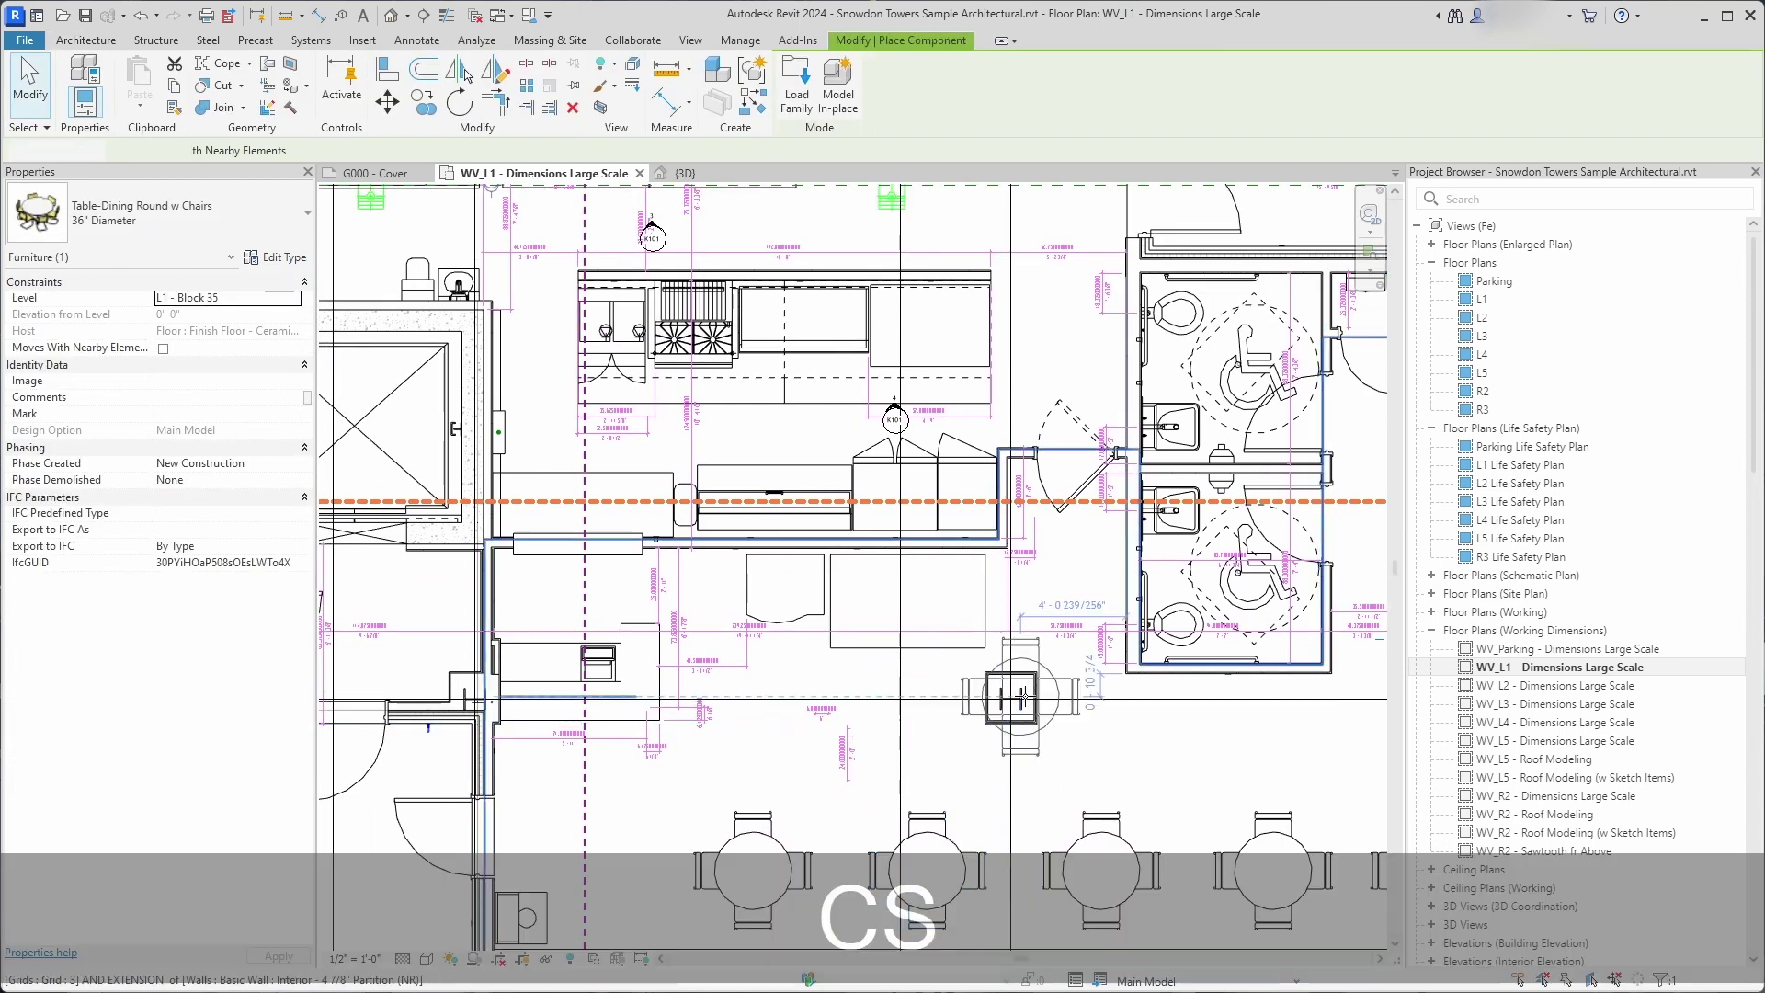
pyautogui.moveTo(1262, 763); pyautogui.dragTo(981, 644, button='middle')
pyautogui.press('s')
pyautogui.press('z')
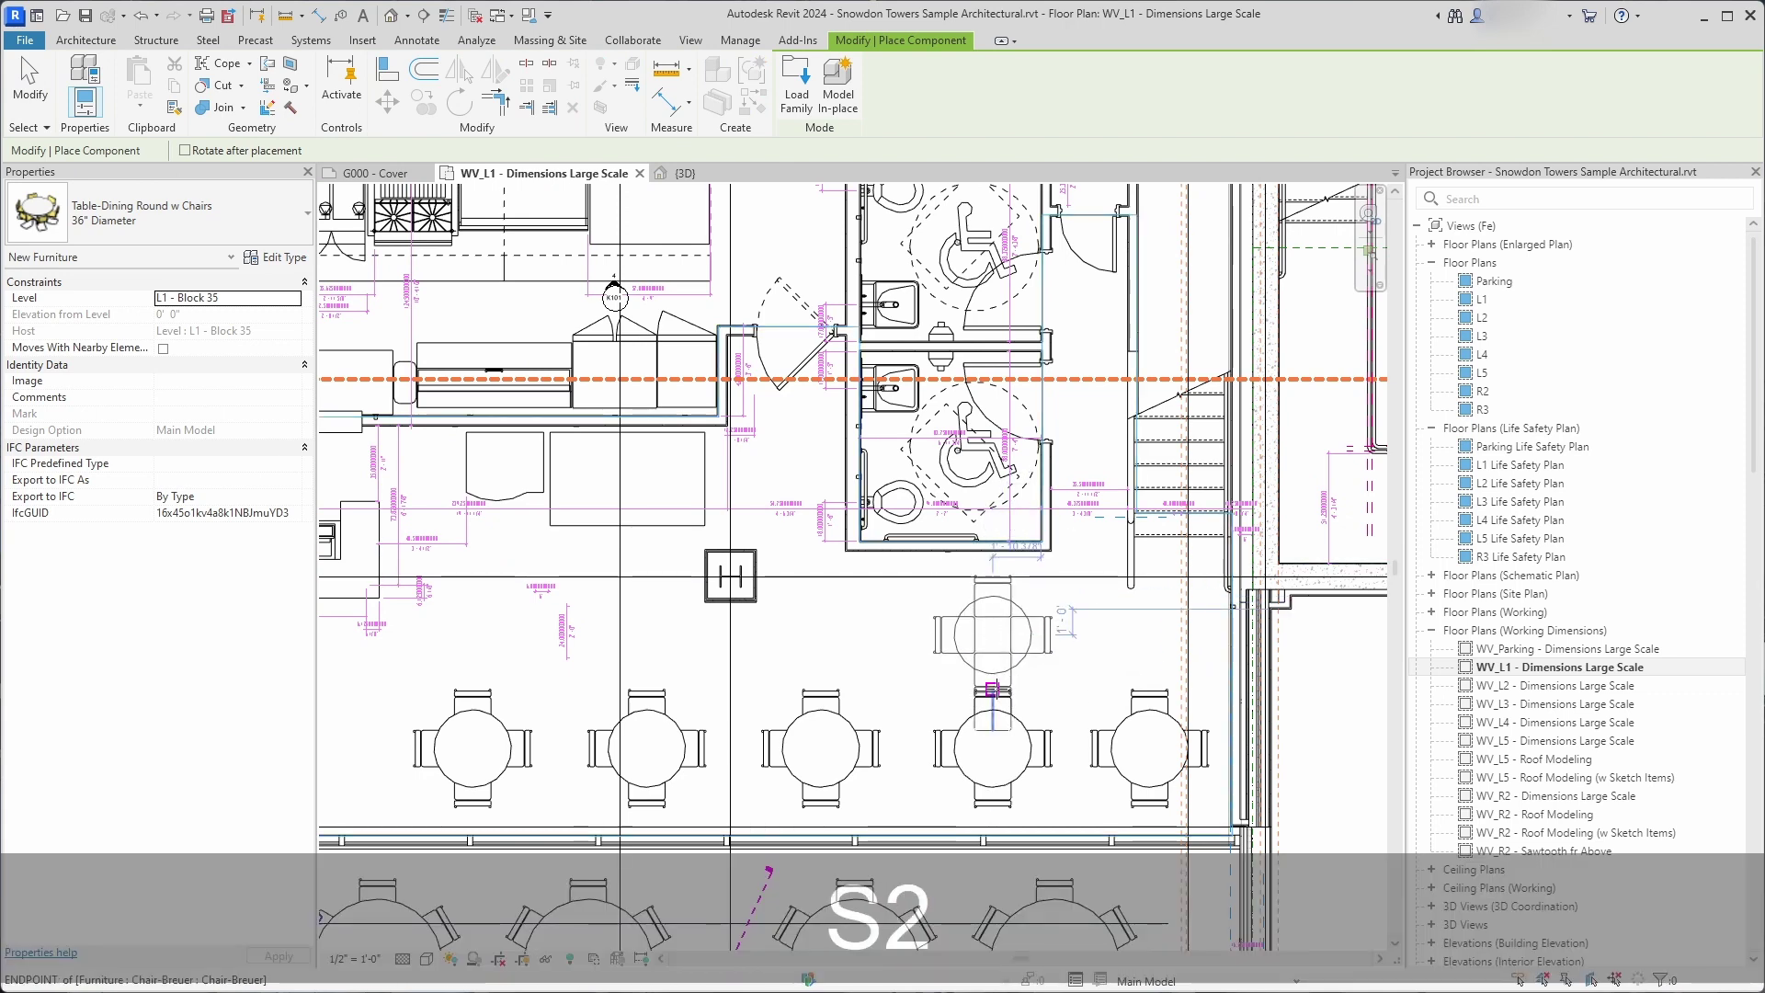
pyautogui.click(993, 619)
pyautogui.press('Escape')
pyautogui.press('Escape')
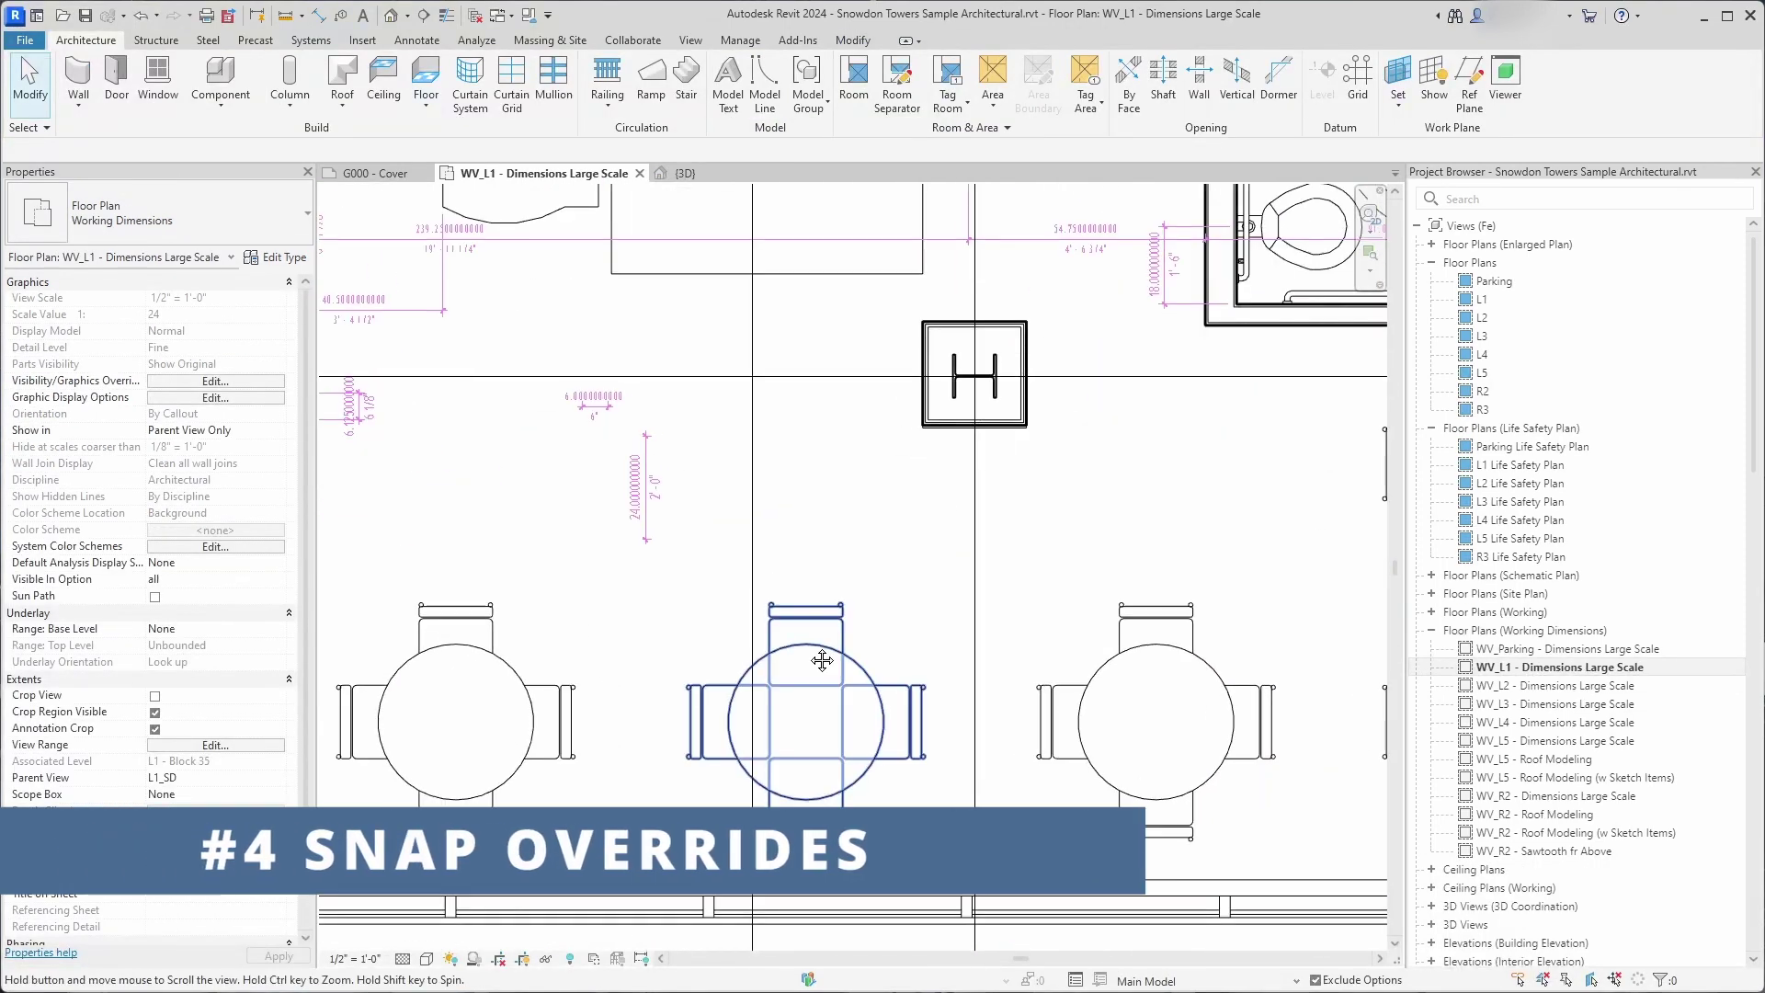
pyautogui.press('d')
pyautogui.press('l')
pyautogui.moveTo(829, 528); pyautogui.dragTo(785, 573, button='middle')
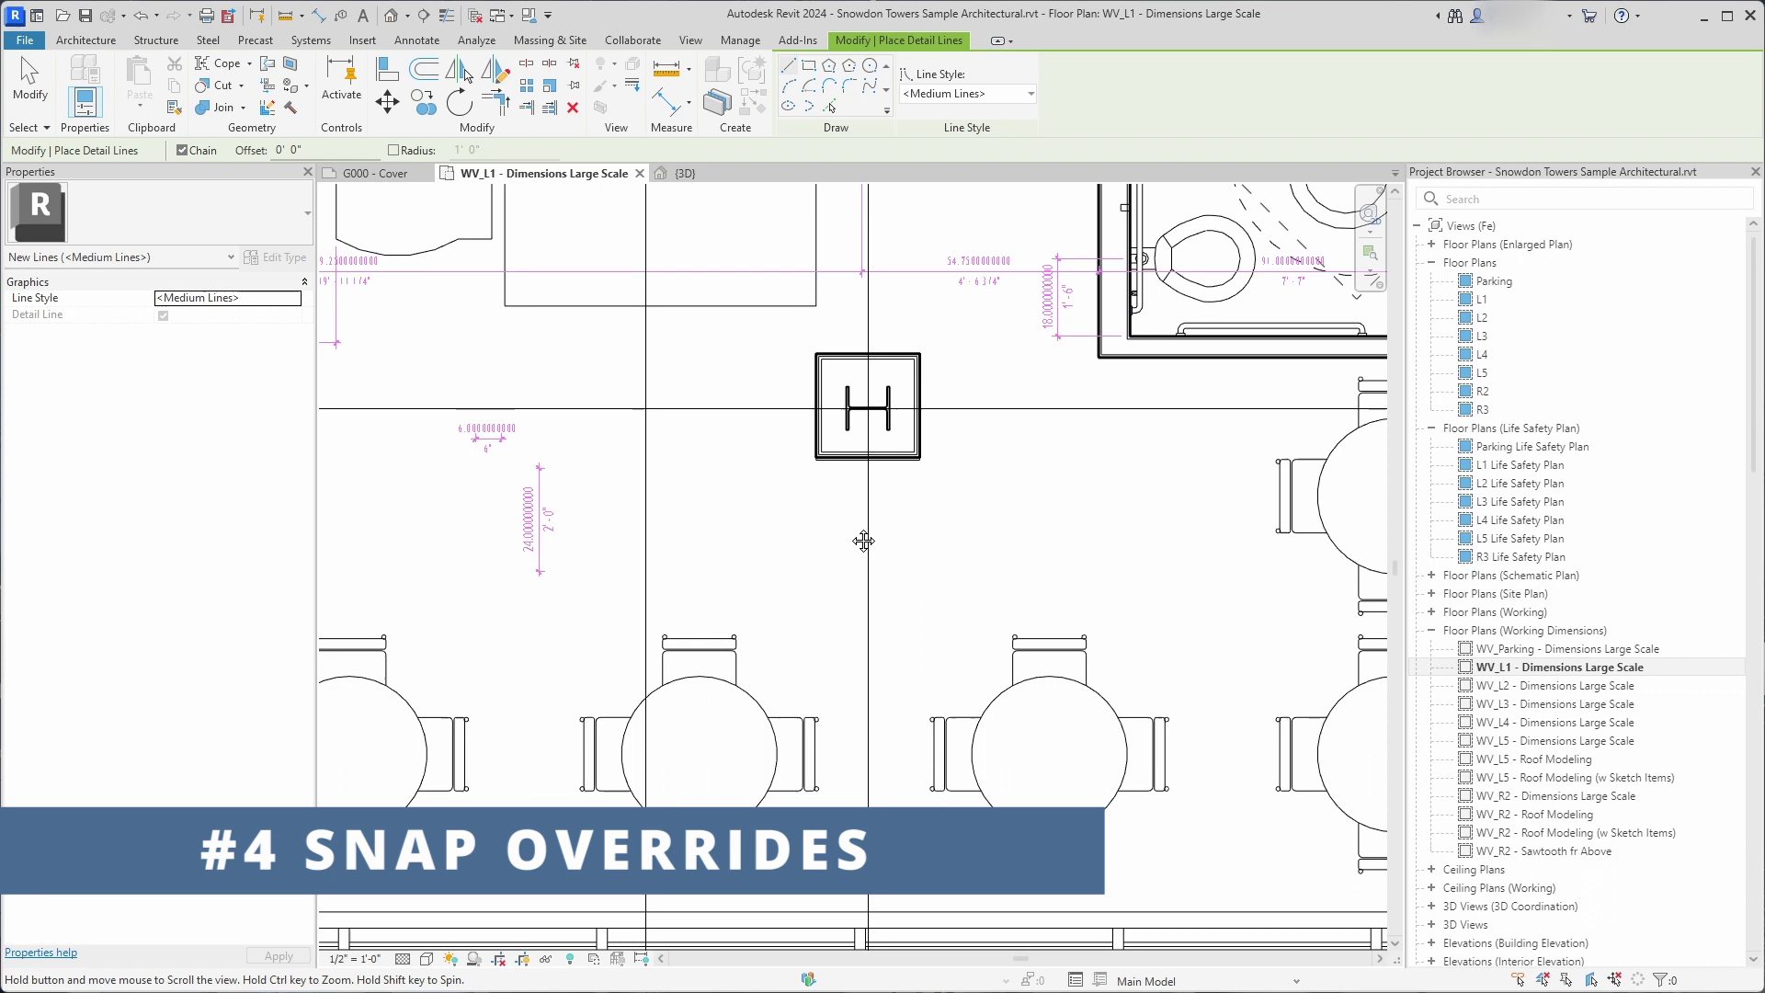
pyautogui.rightClick(818, 563)
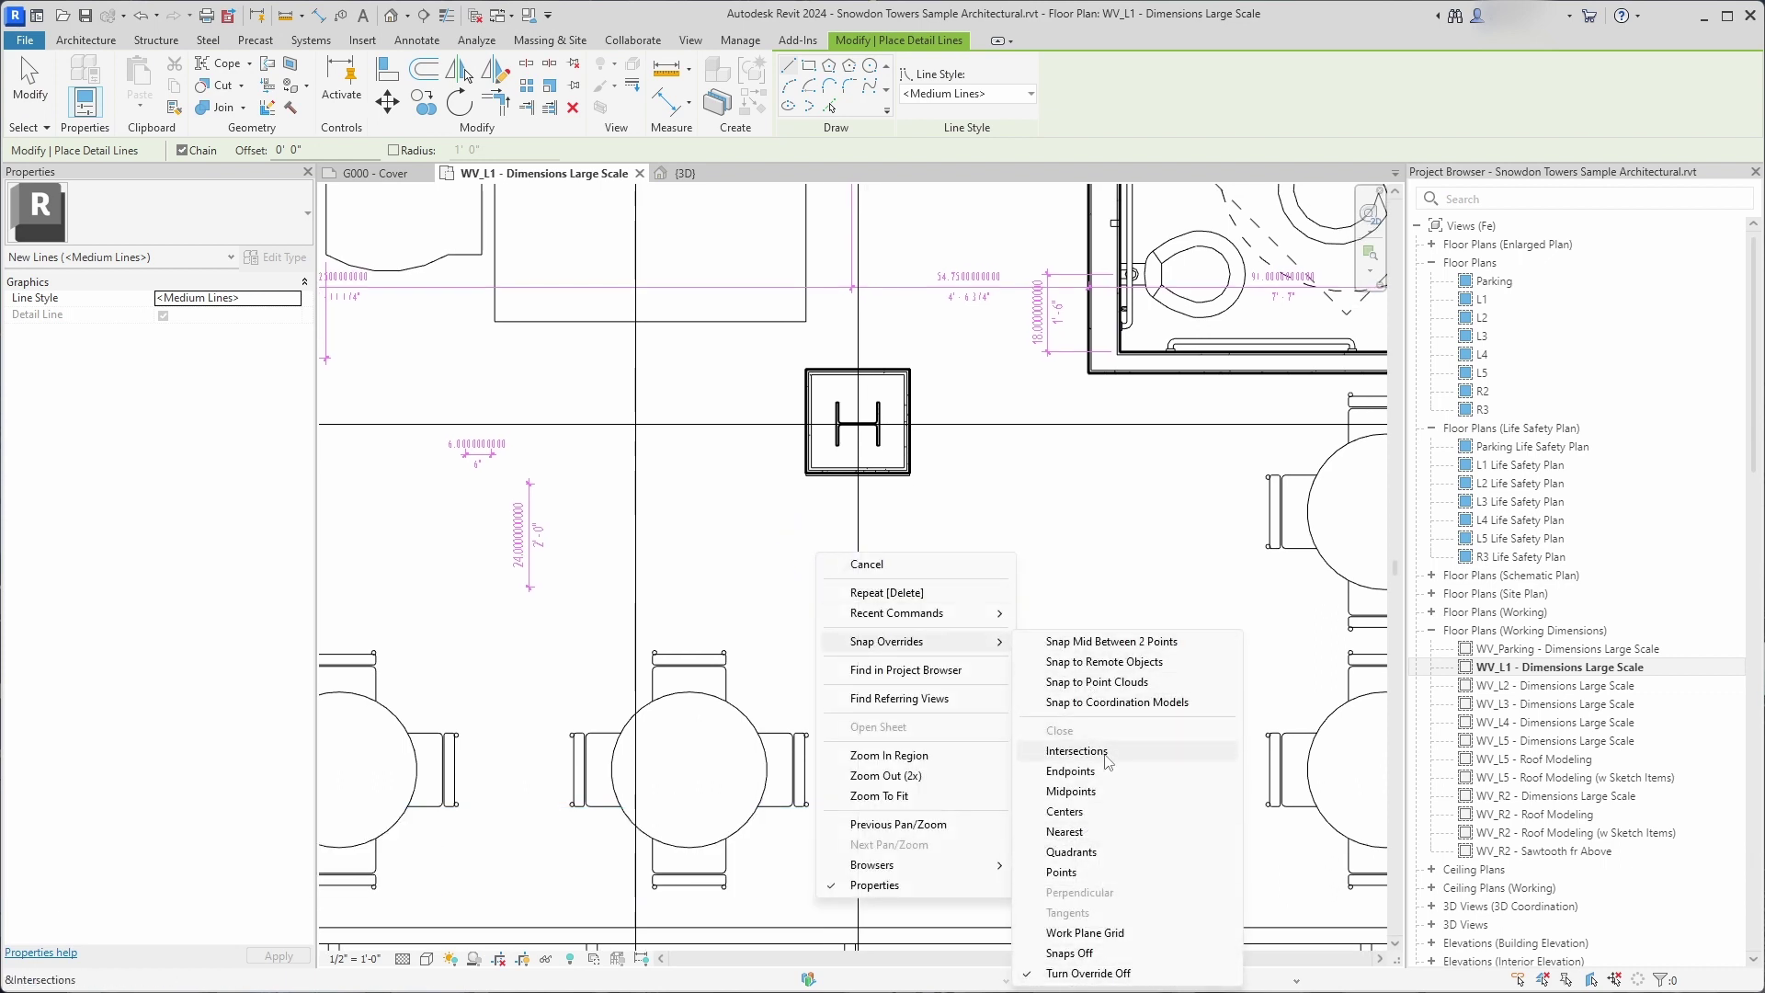
pyautogui.click(1104, 790)
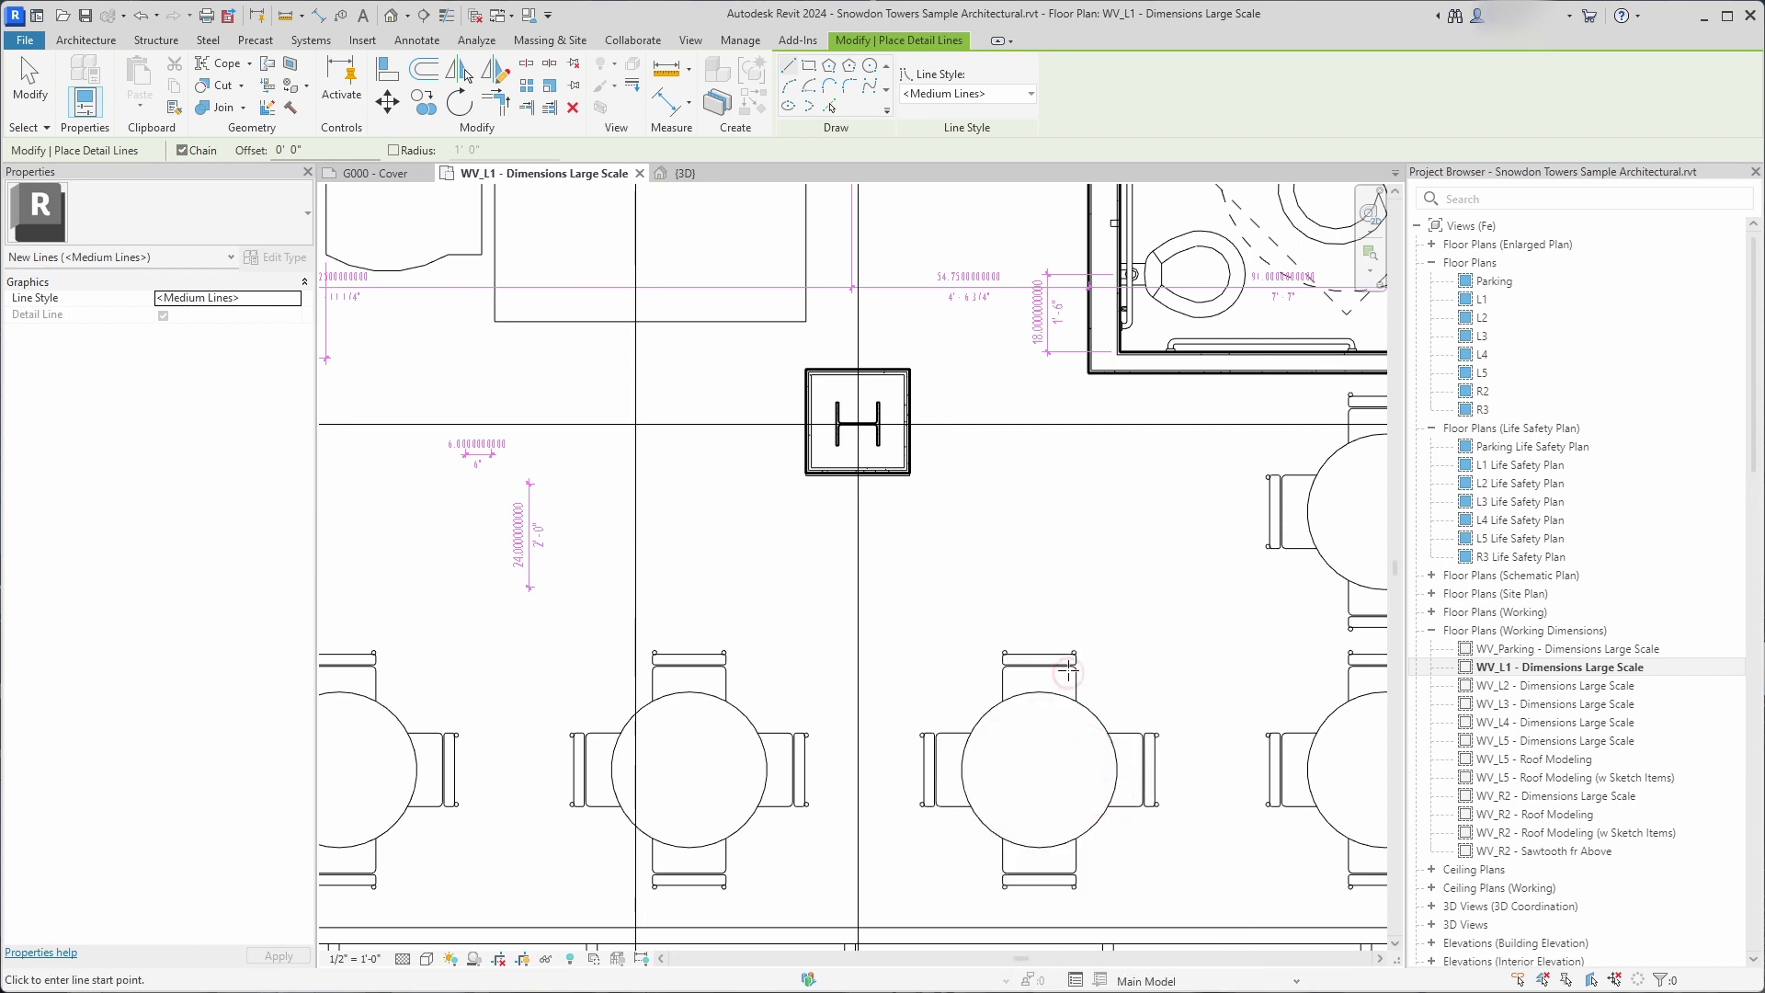
pyautogui.press('Escape')
pyautogui.press('Escape')
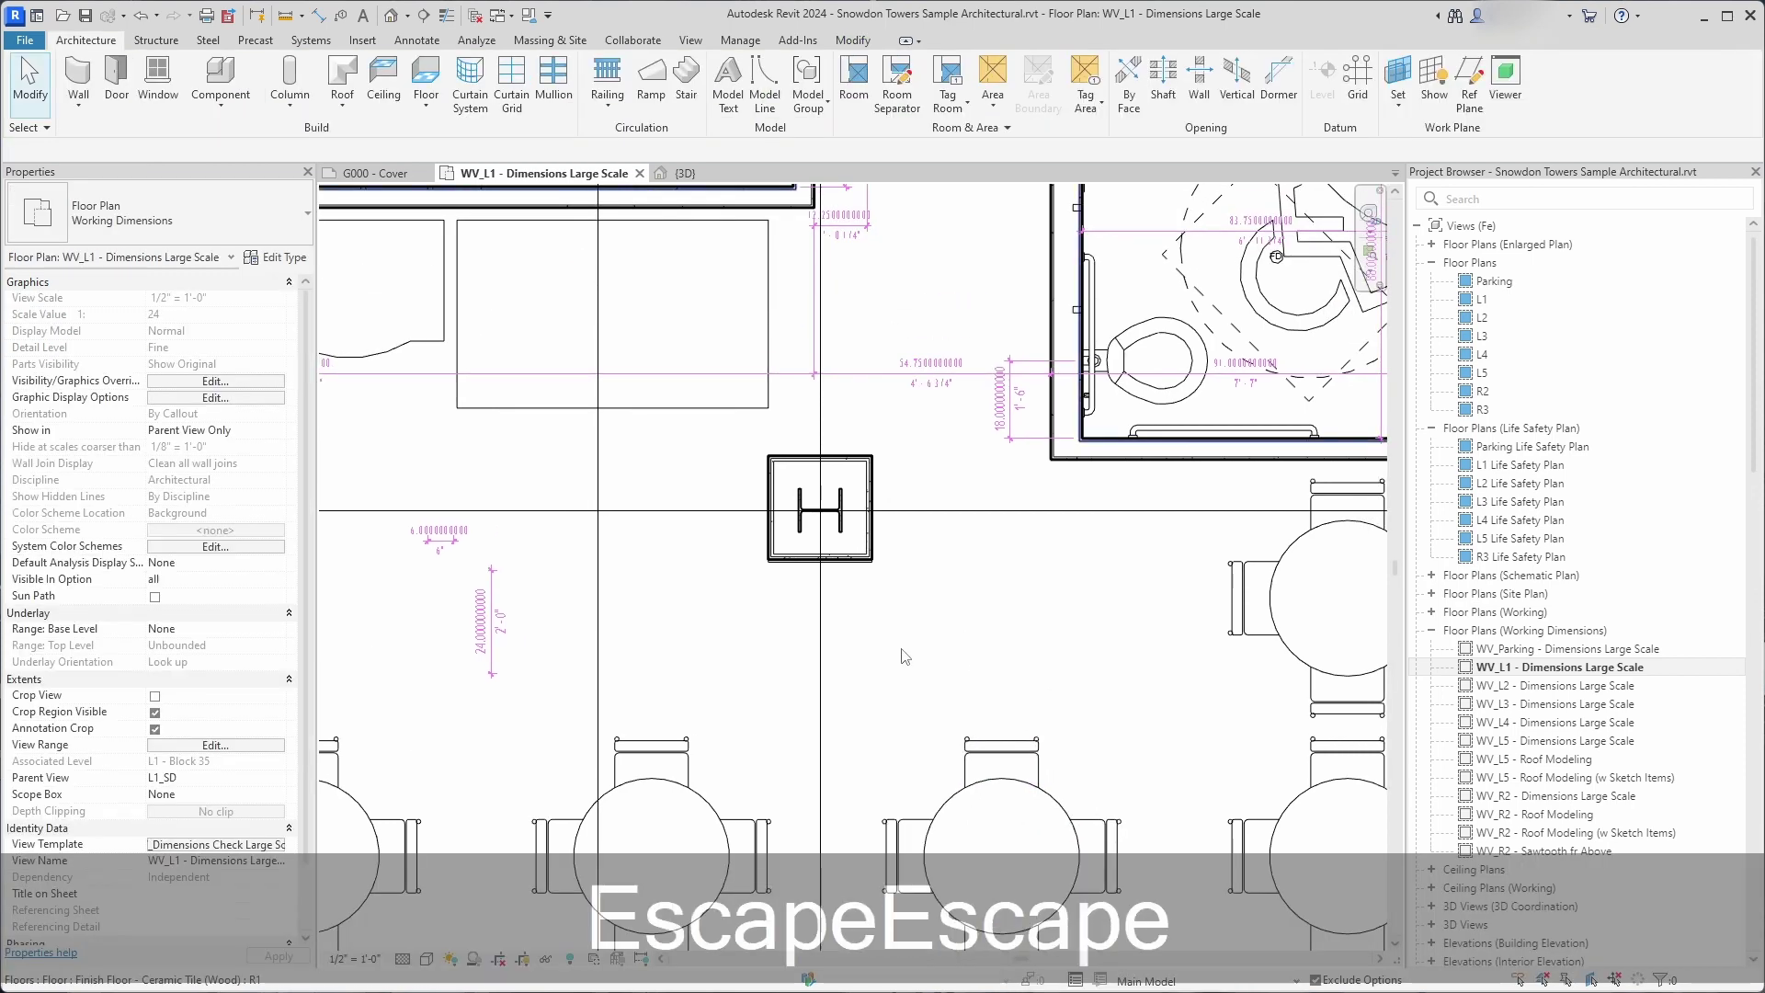
# Draw a detail line from just above the existing detail line's left end to its right end, using the Endpoints snap override.
pyautogui.press('d')
pyautogui.press('l')
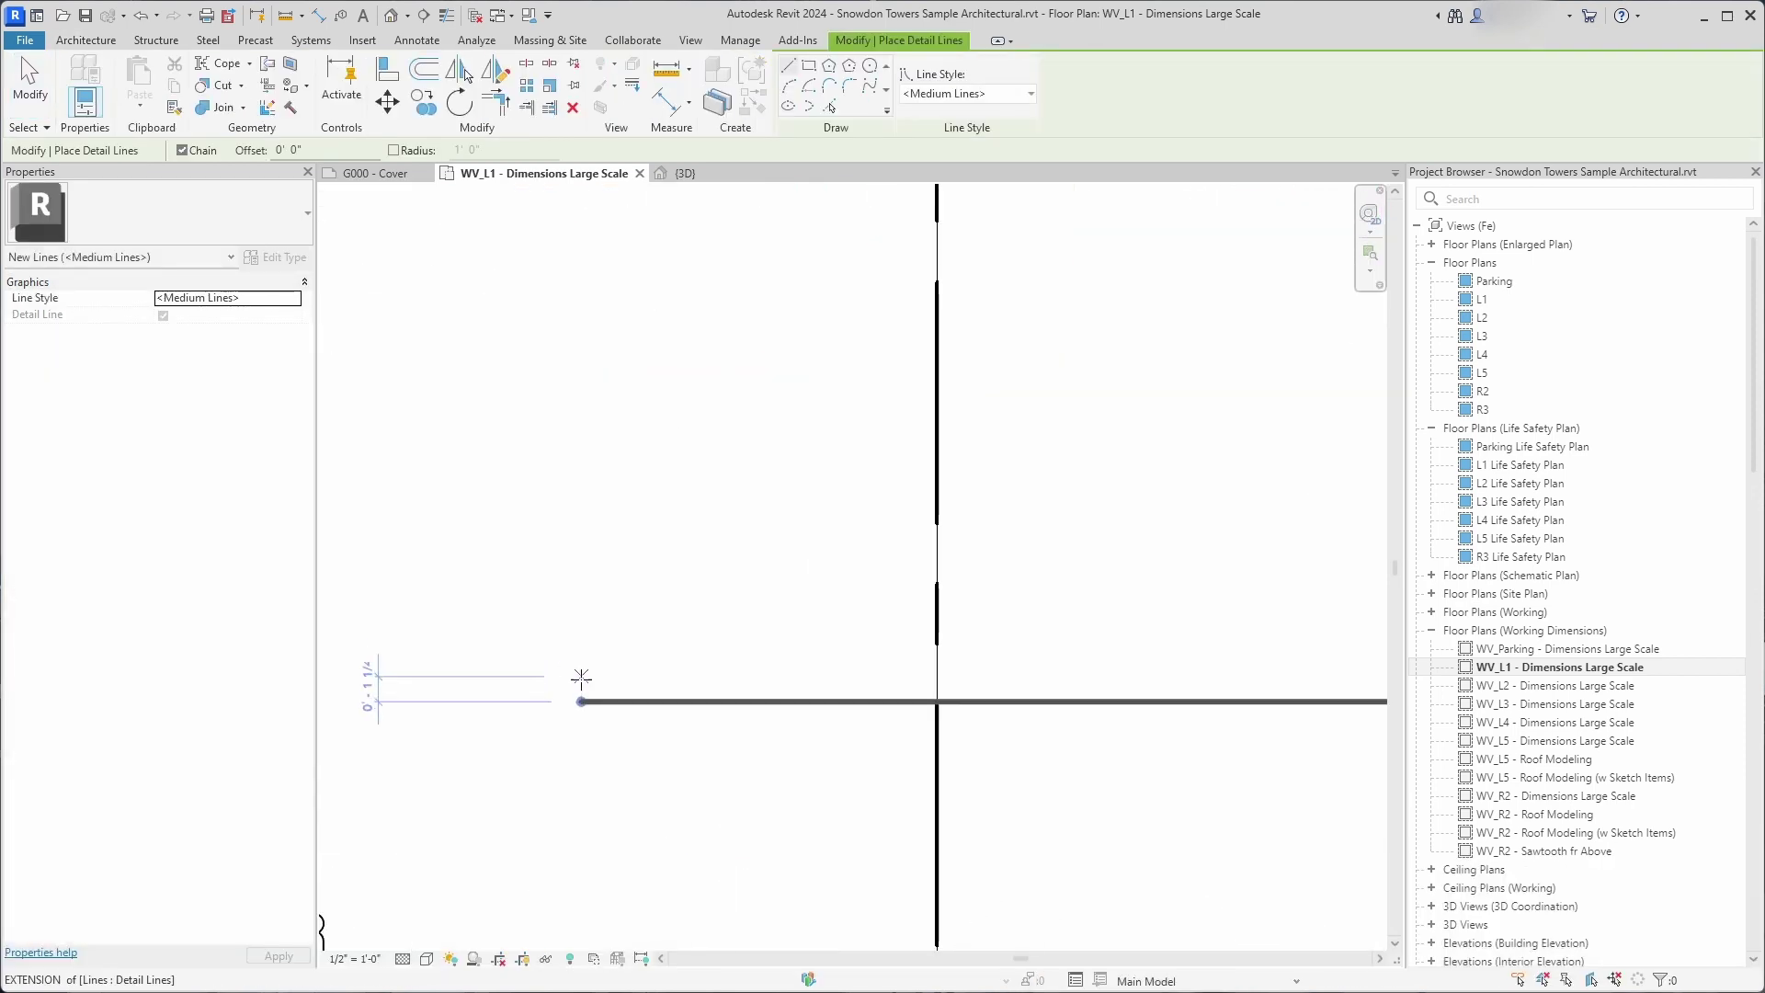
pyautogui.click(581, 698)
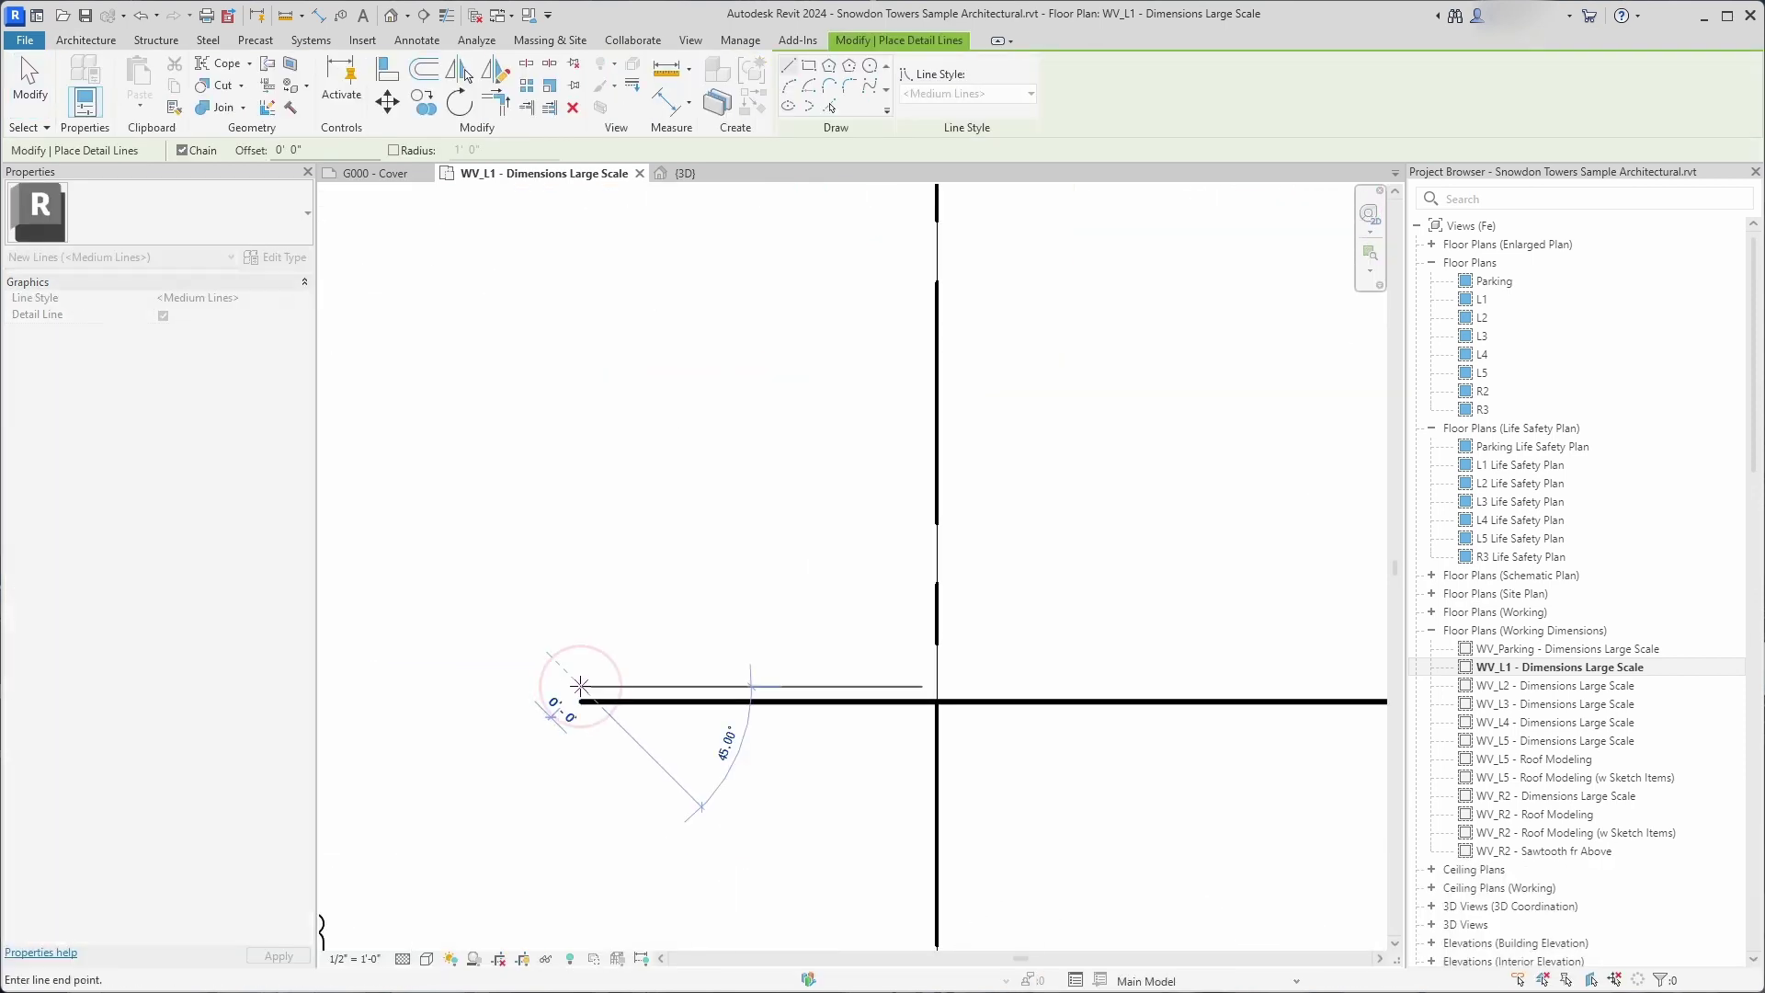
pyautogui.scroll(-5, 643, 689)
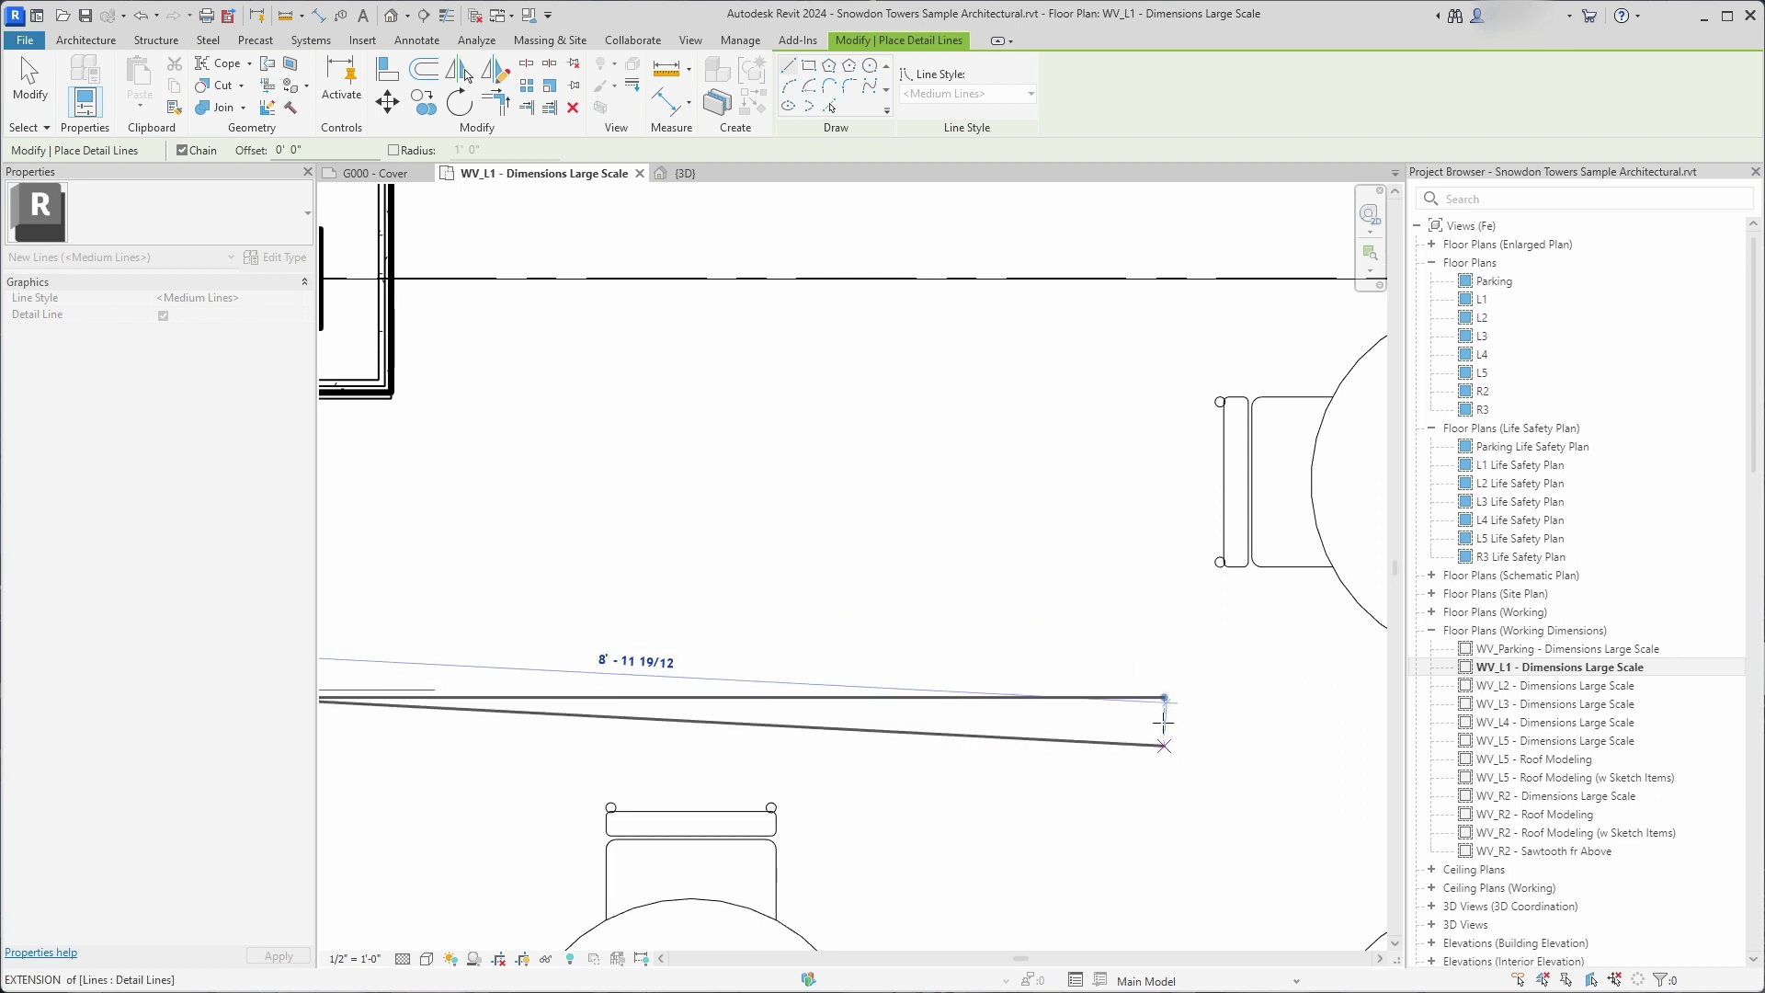
pyautogui.scroll(3, 1188, 711)
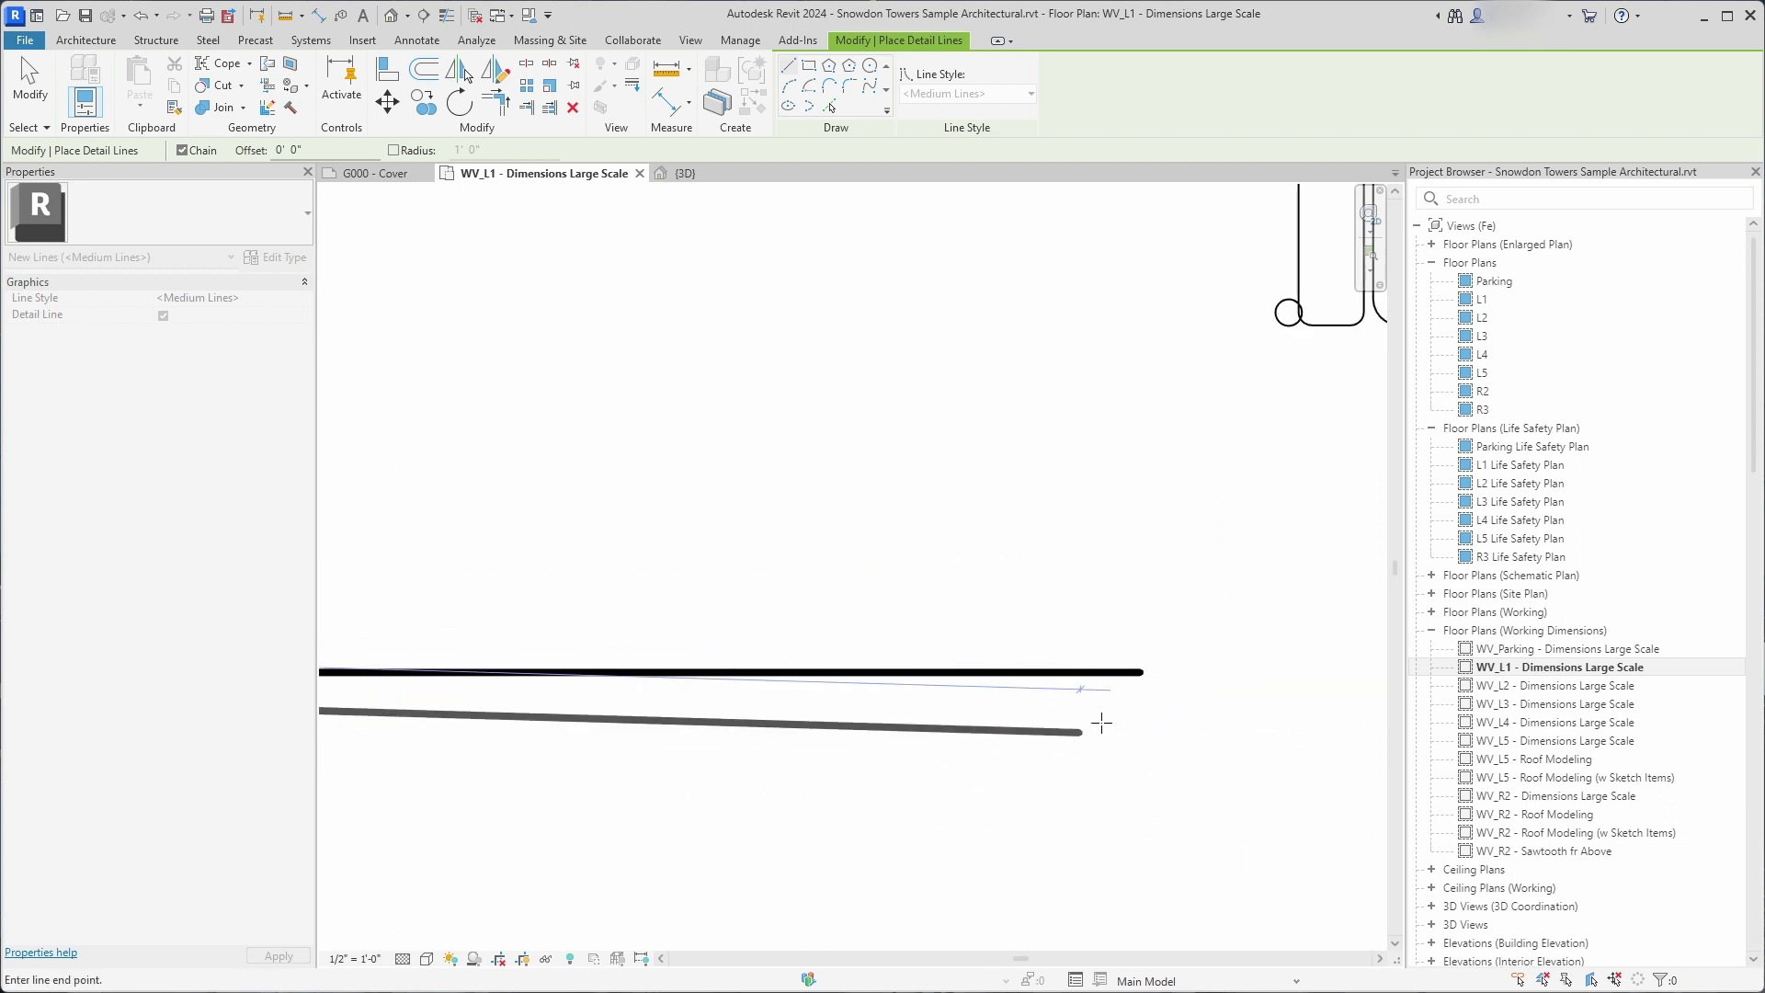
pyautogui.moveTo(1148, 682)
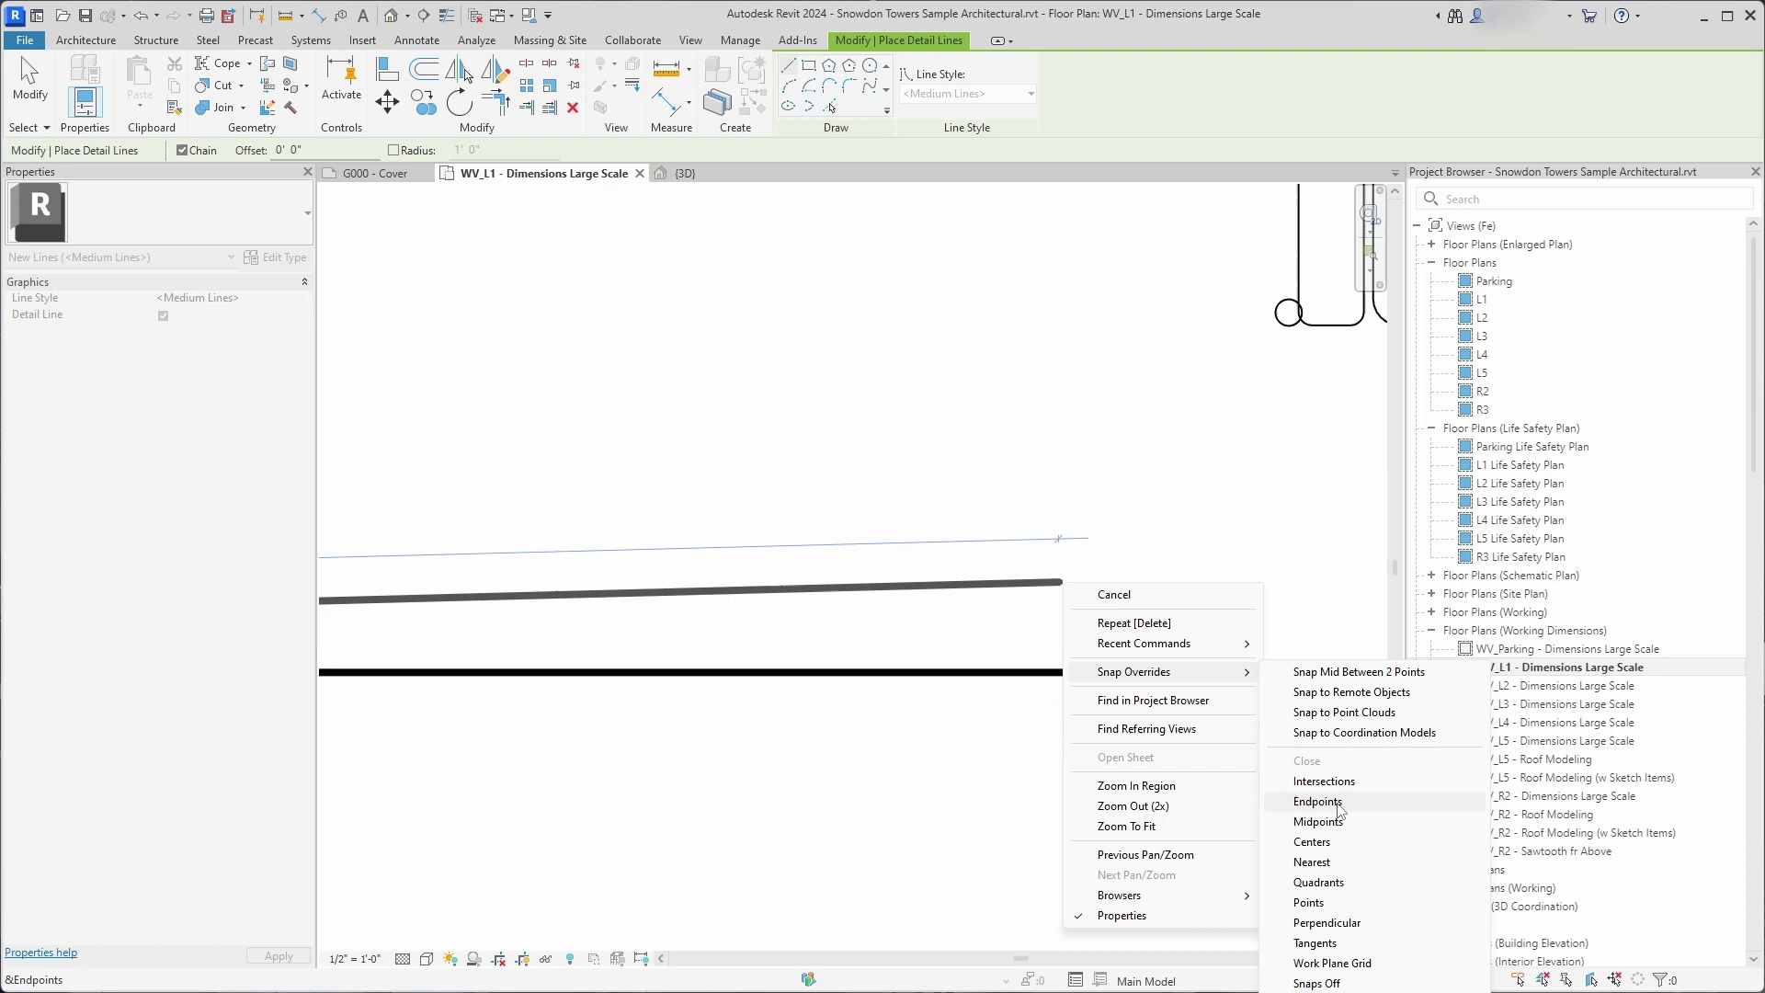
pyautogui.click(1339, 810)
pyautogui.press('Escape')
pyautogui.press('Escape')
pyautogui.scroll(-3, 920, 589)
pyautogui.scroll(3, 552, 607)
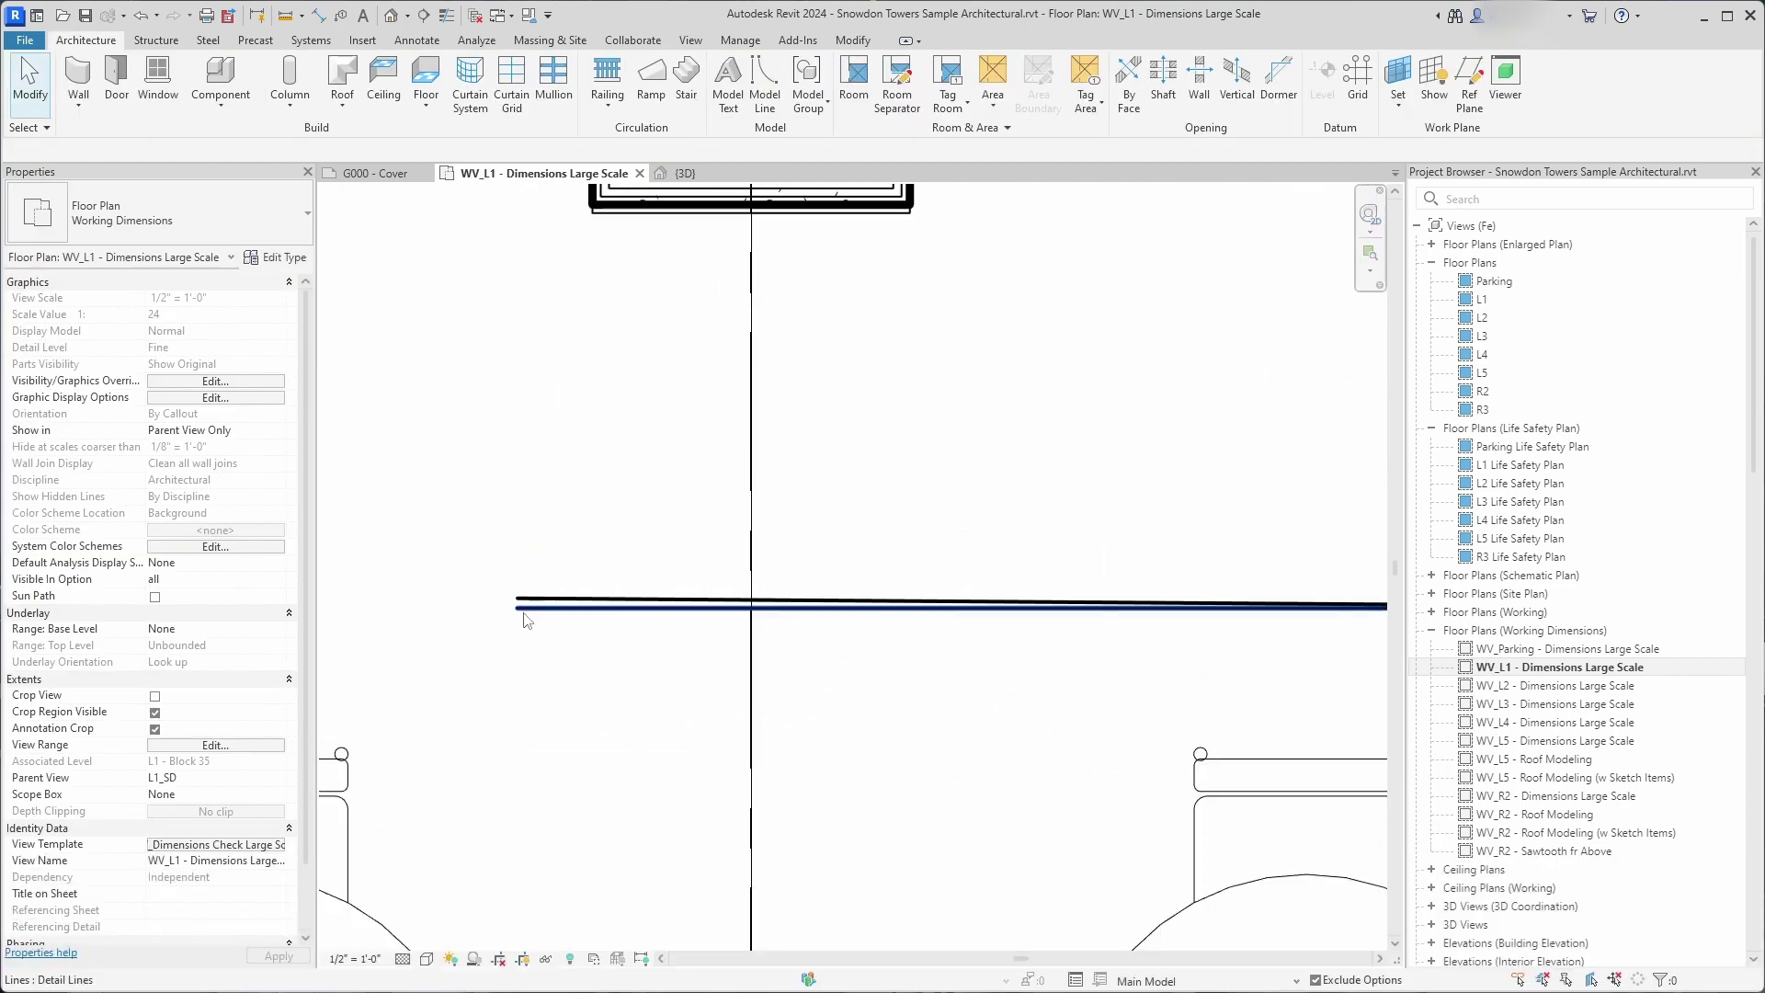
# Shift the witness line of the temporary dimension between the lower restroom's right partition and the stair across the wall's references.
pyautogui.scroll(-3, 523, 613)
pyautogui.press('Escape')
pyautogui.scroll(1, 633, 598)
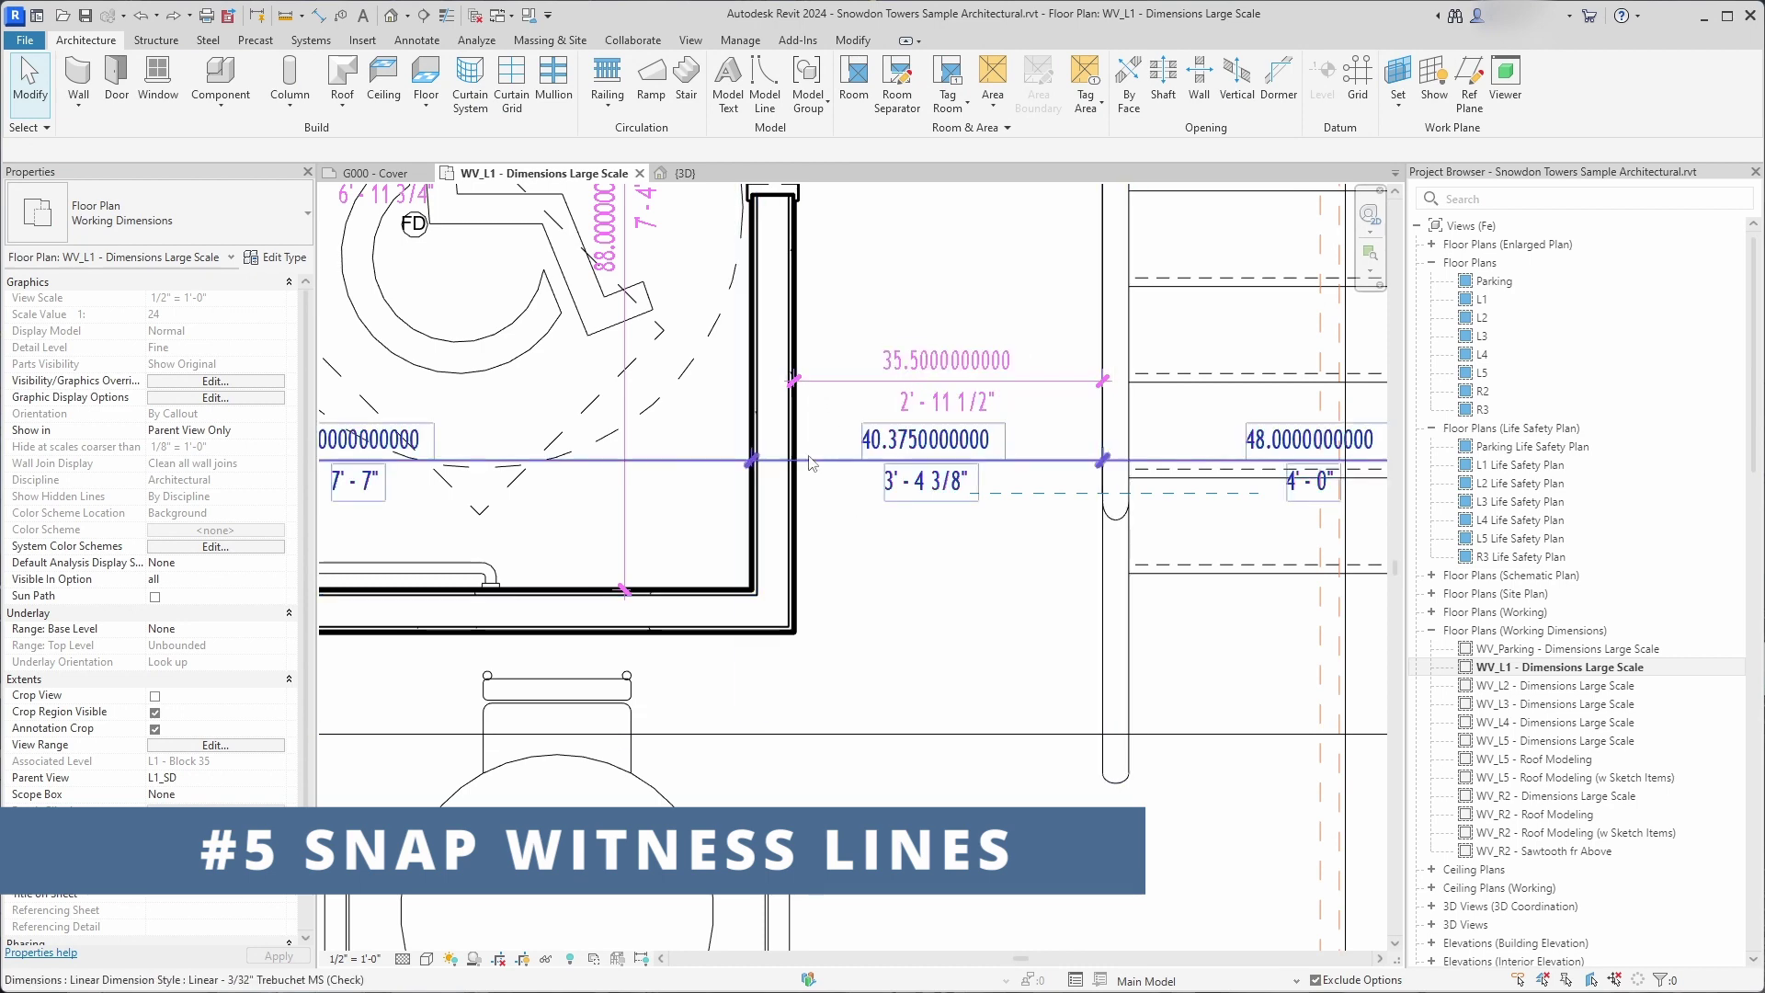
pyautogui.click(793, 523)
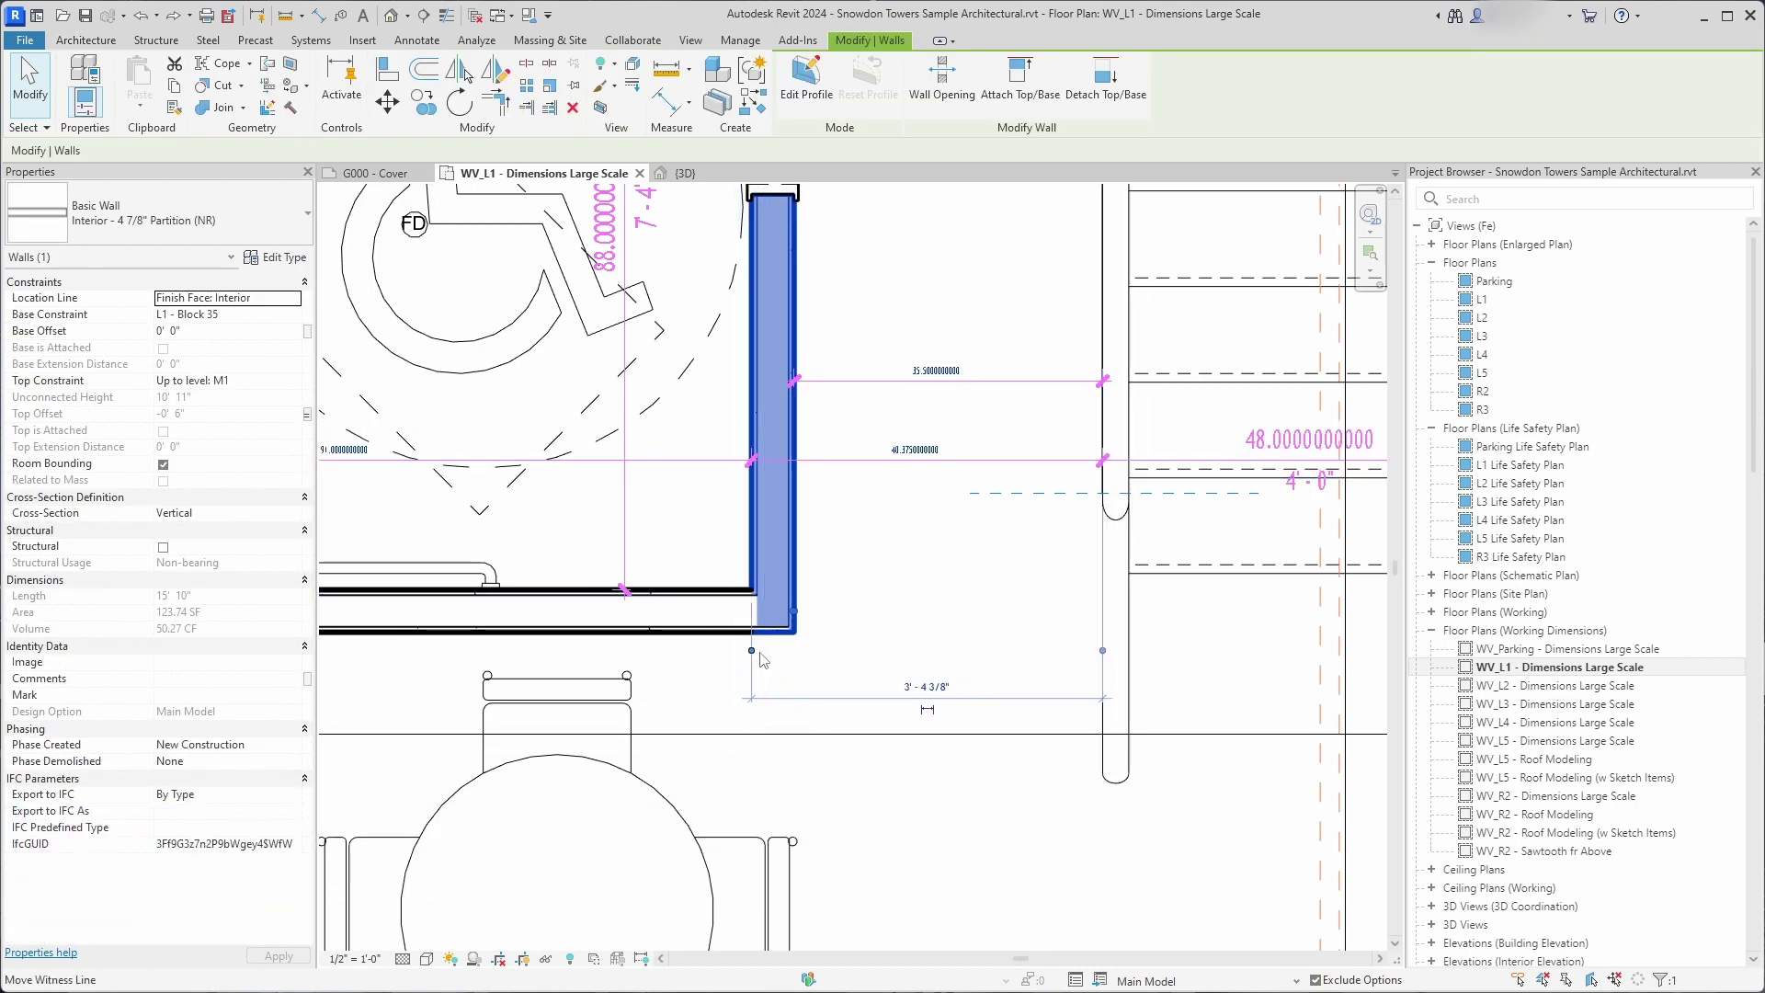
pyautogui.moveTo(760, 655); pyautogui.dragTo(787, 661)
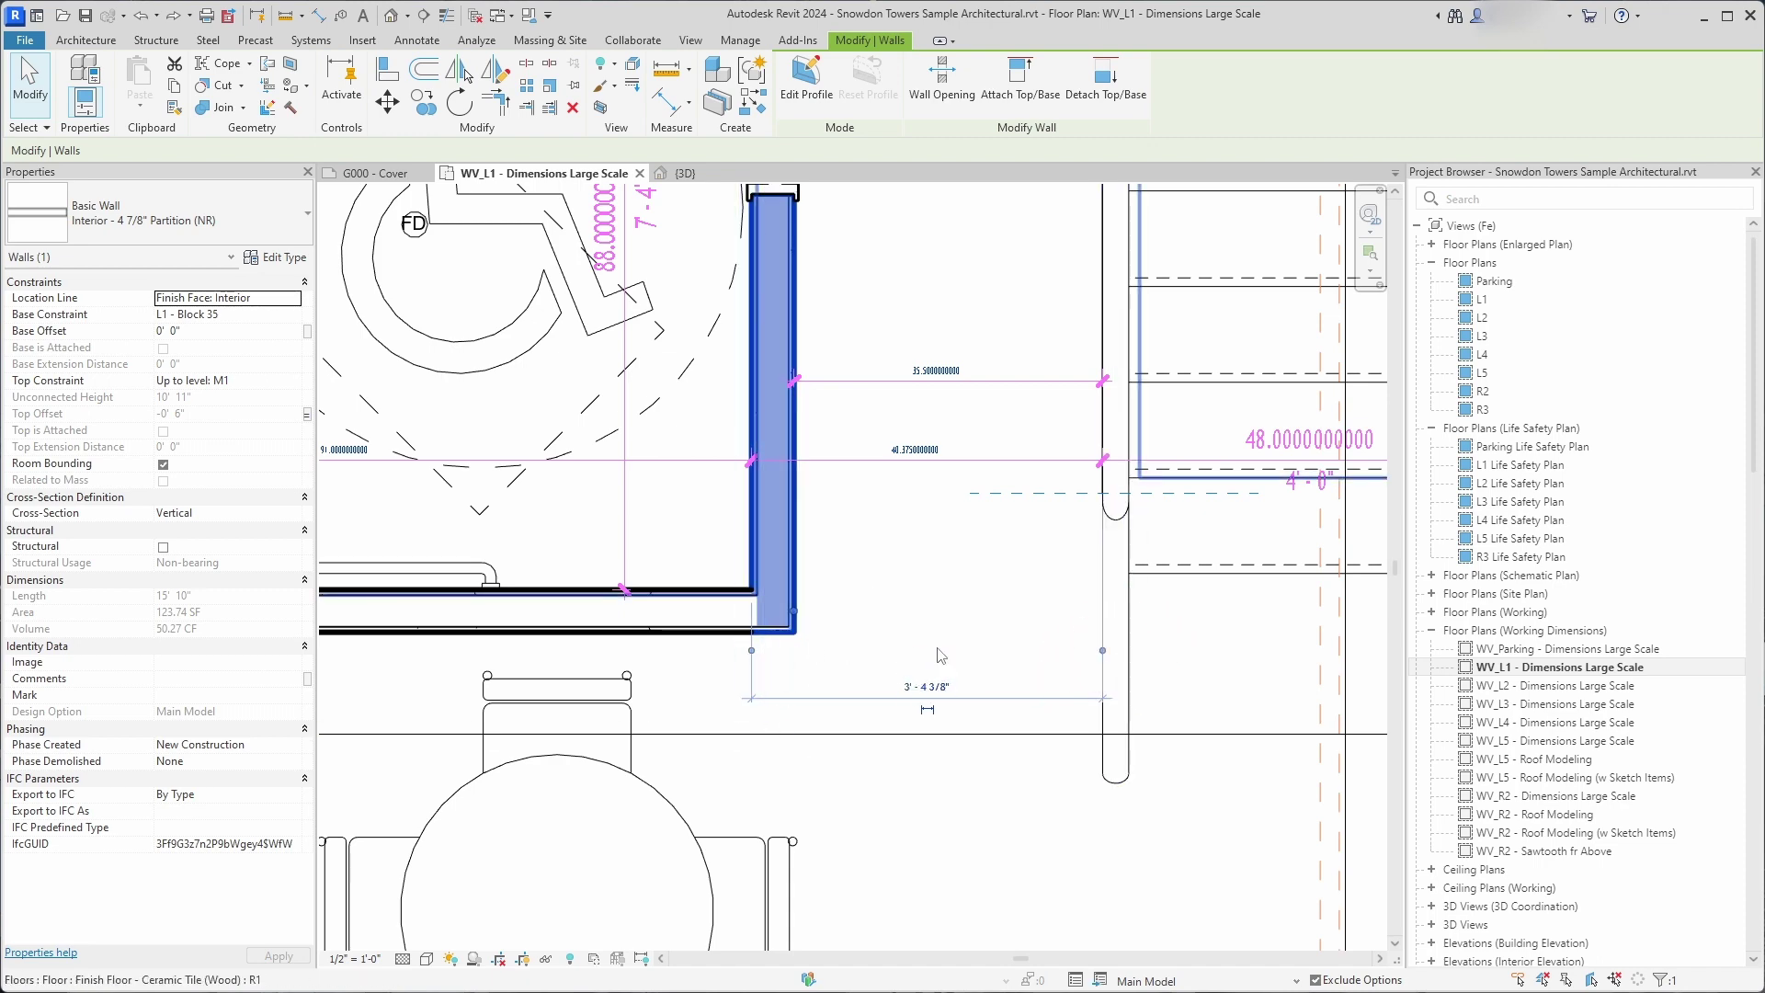
pyautogui.press('Escape')
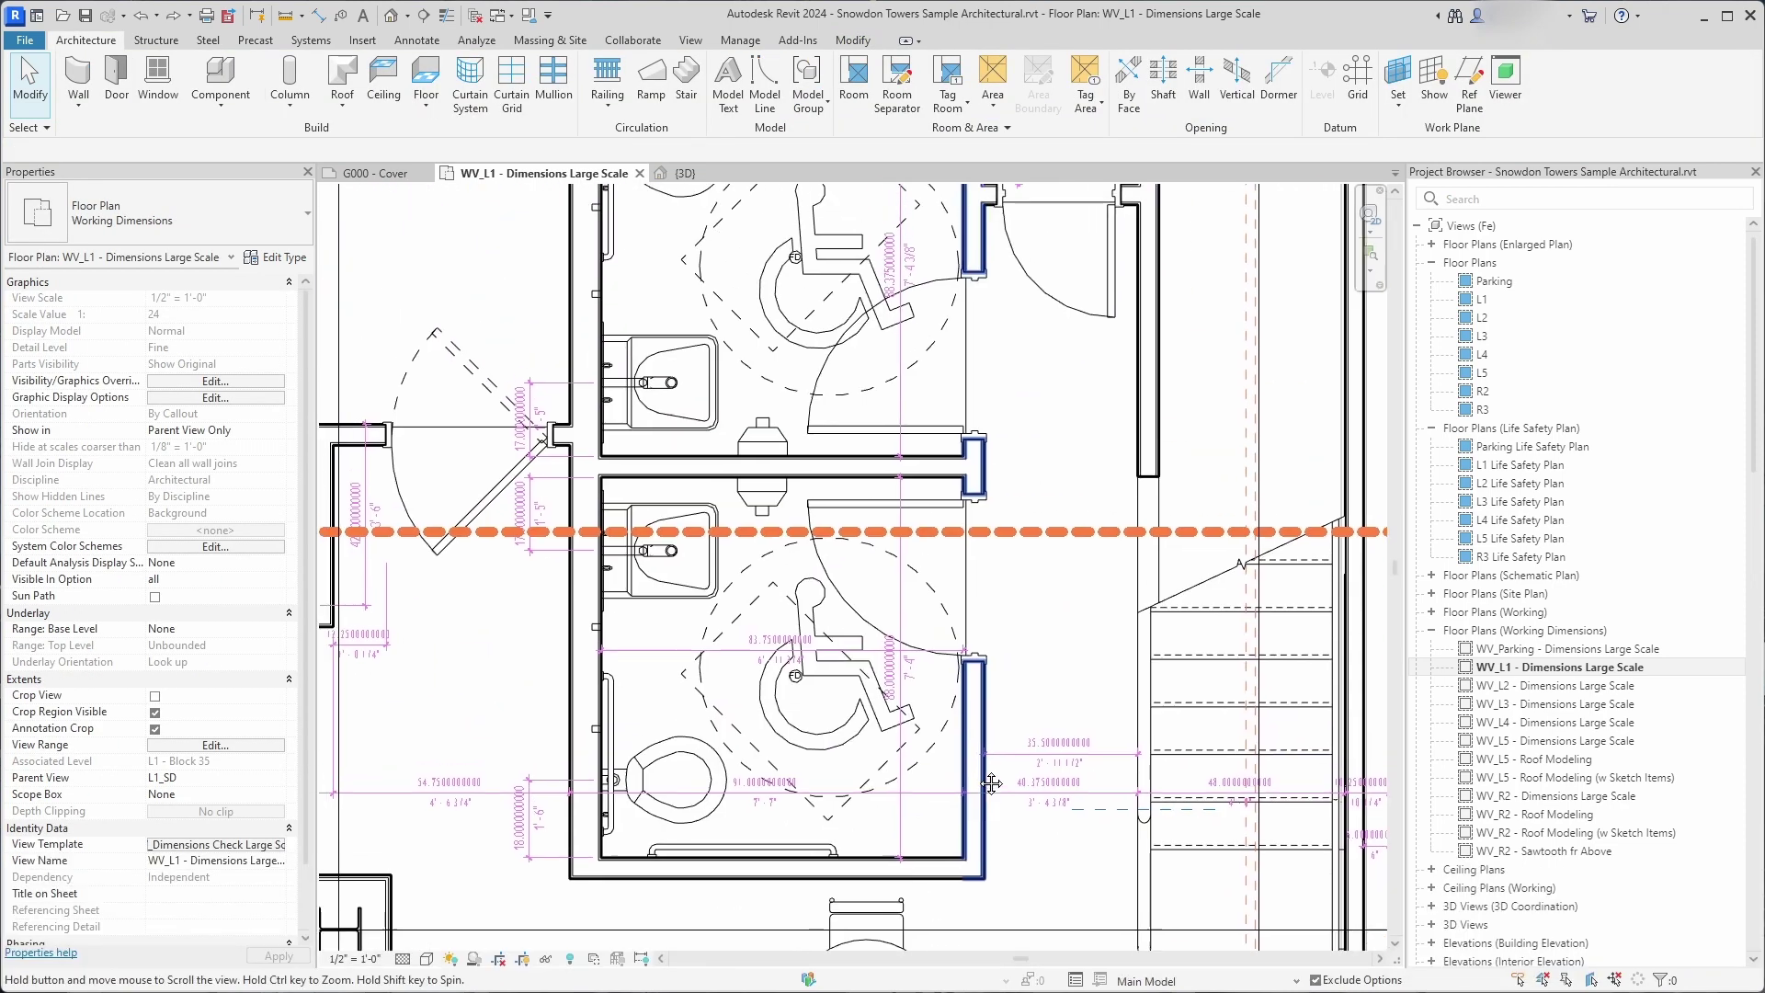
# Shift the door-side witness line of the lower restroom door's temporary dimension to another door reference.
pyautogui.click(970, 666)
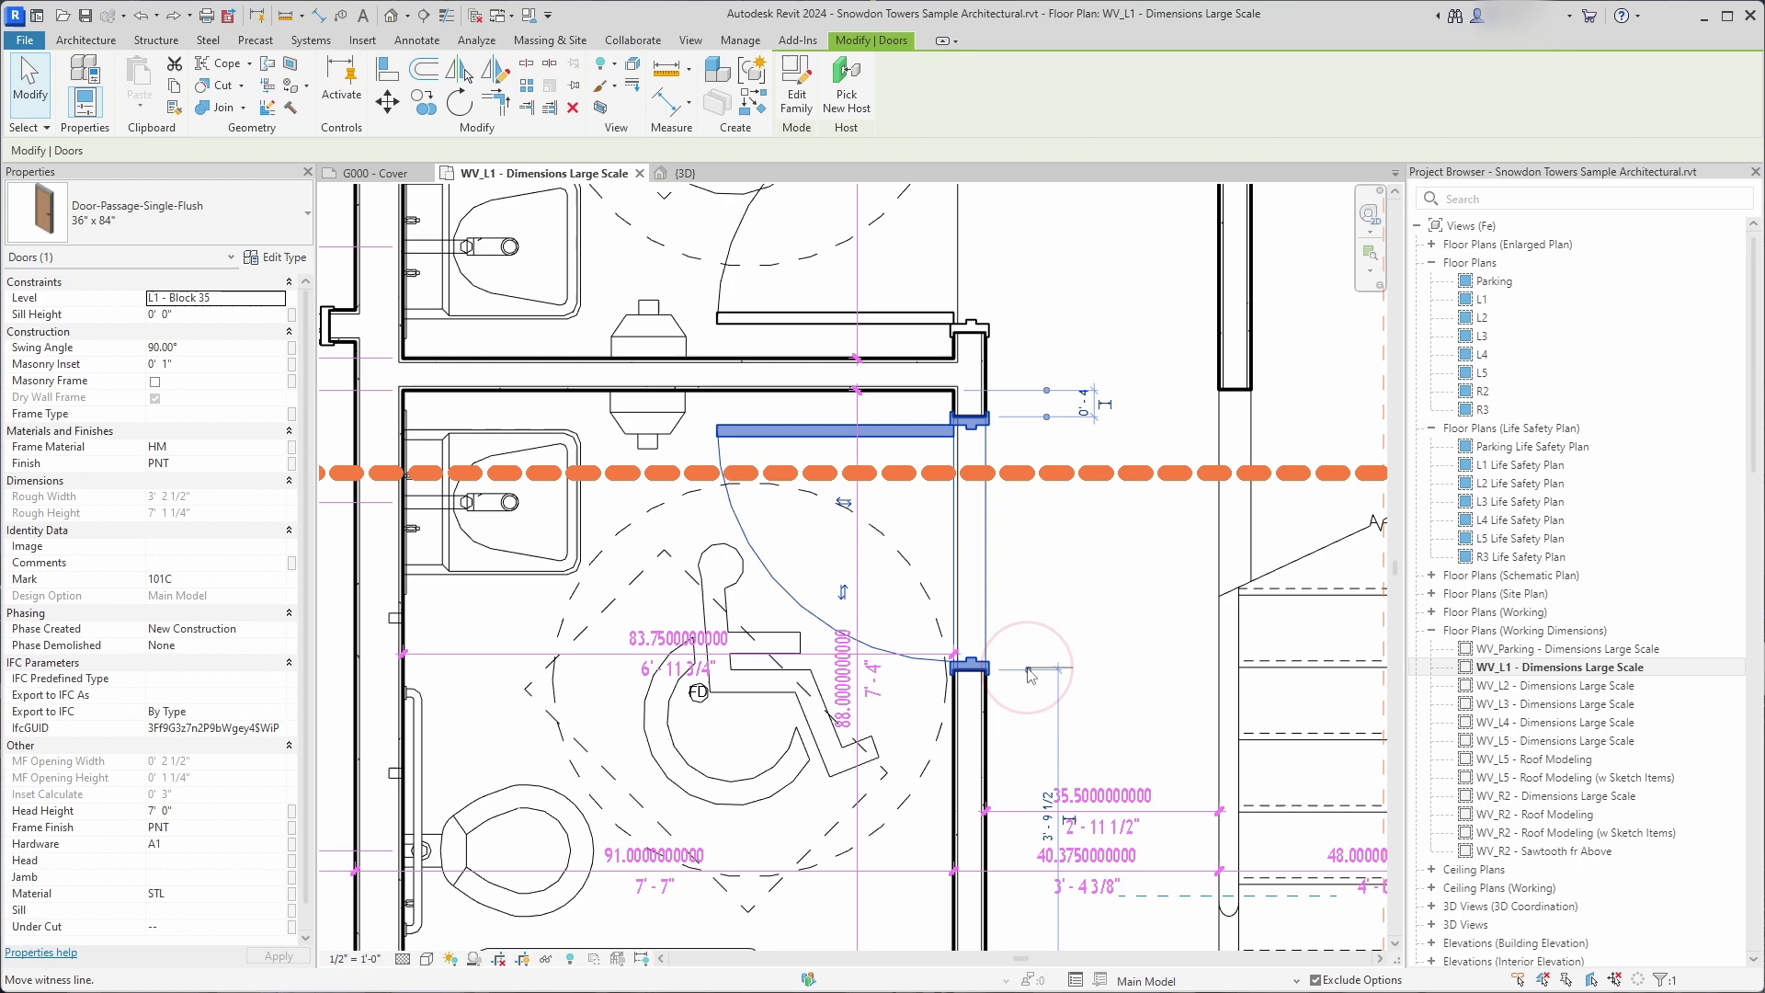
pyautogui.scroll(-1, 1063, 735)
pyautogui.moveTo(1062, 921); pyautogui.dragTo(995, 763, button='middle')
pyautogui.scroll(2, 965, 767)
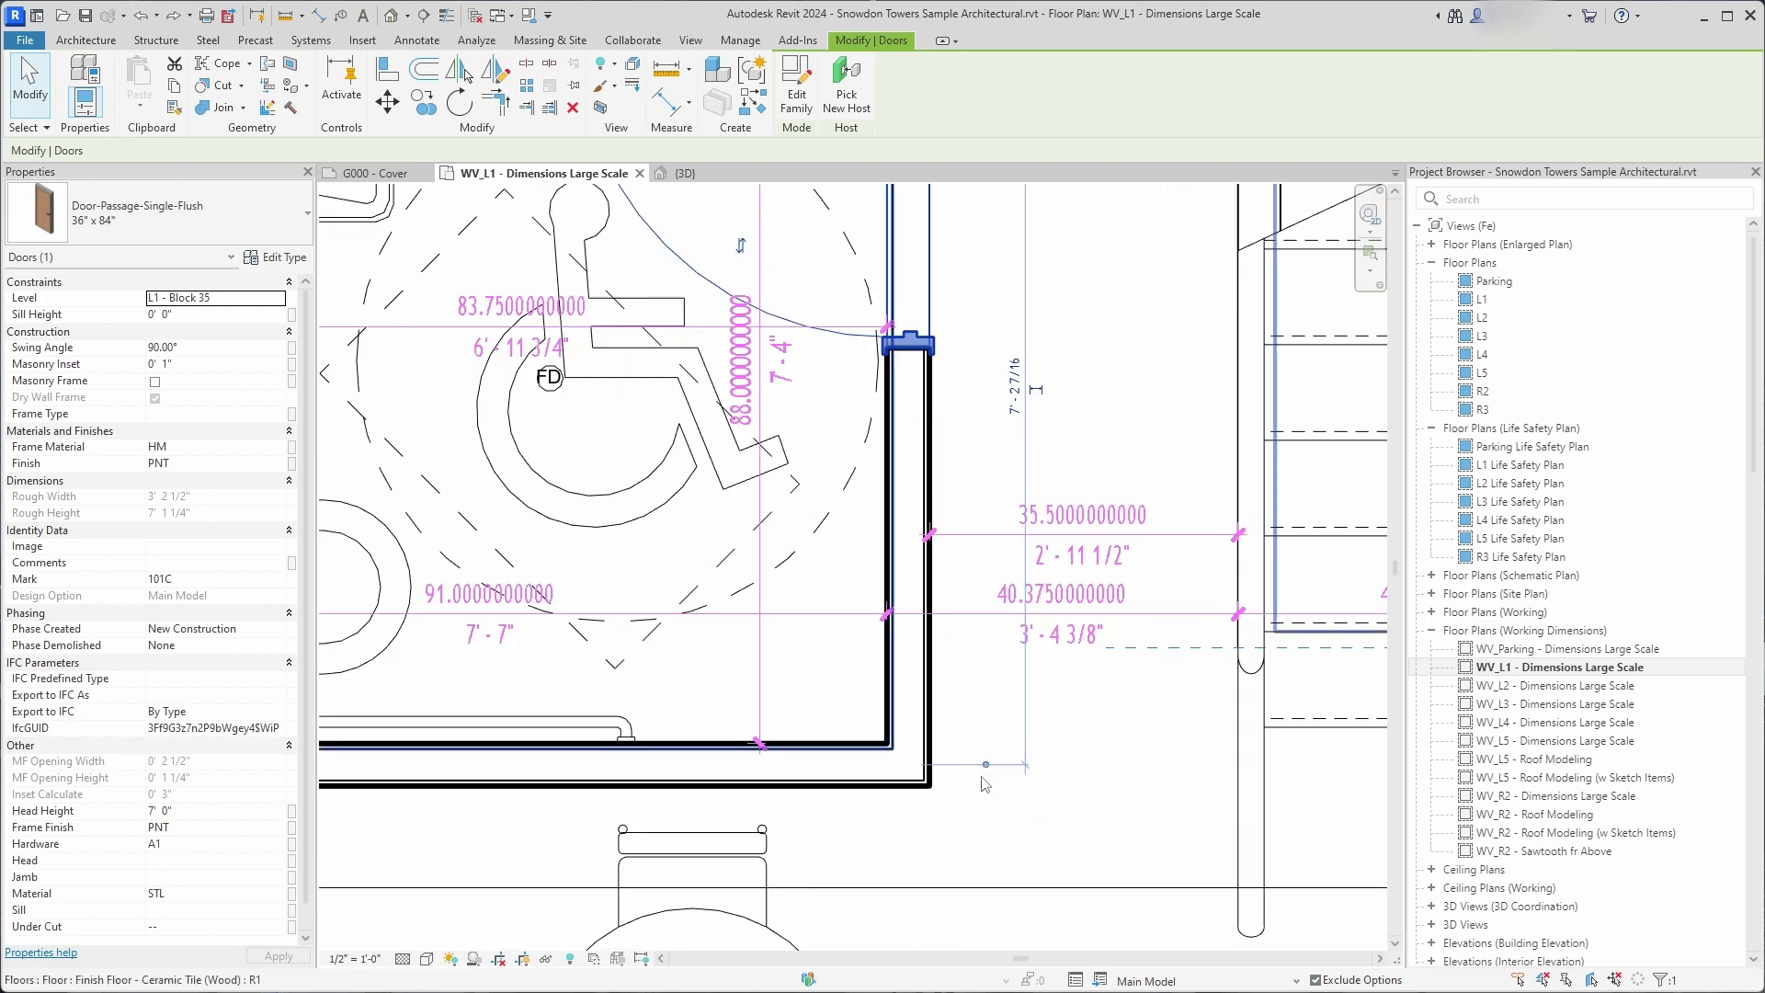
pyautogui.press('Escape')
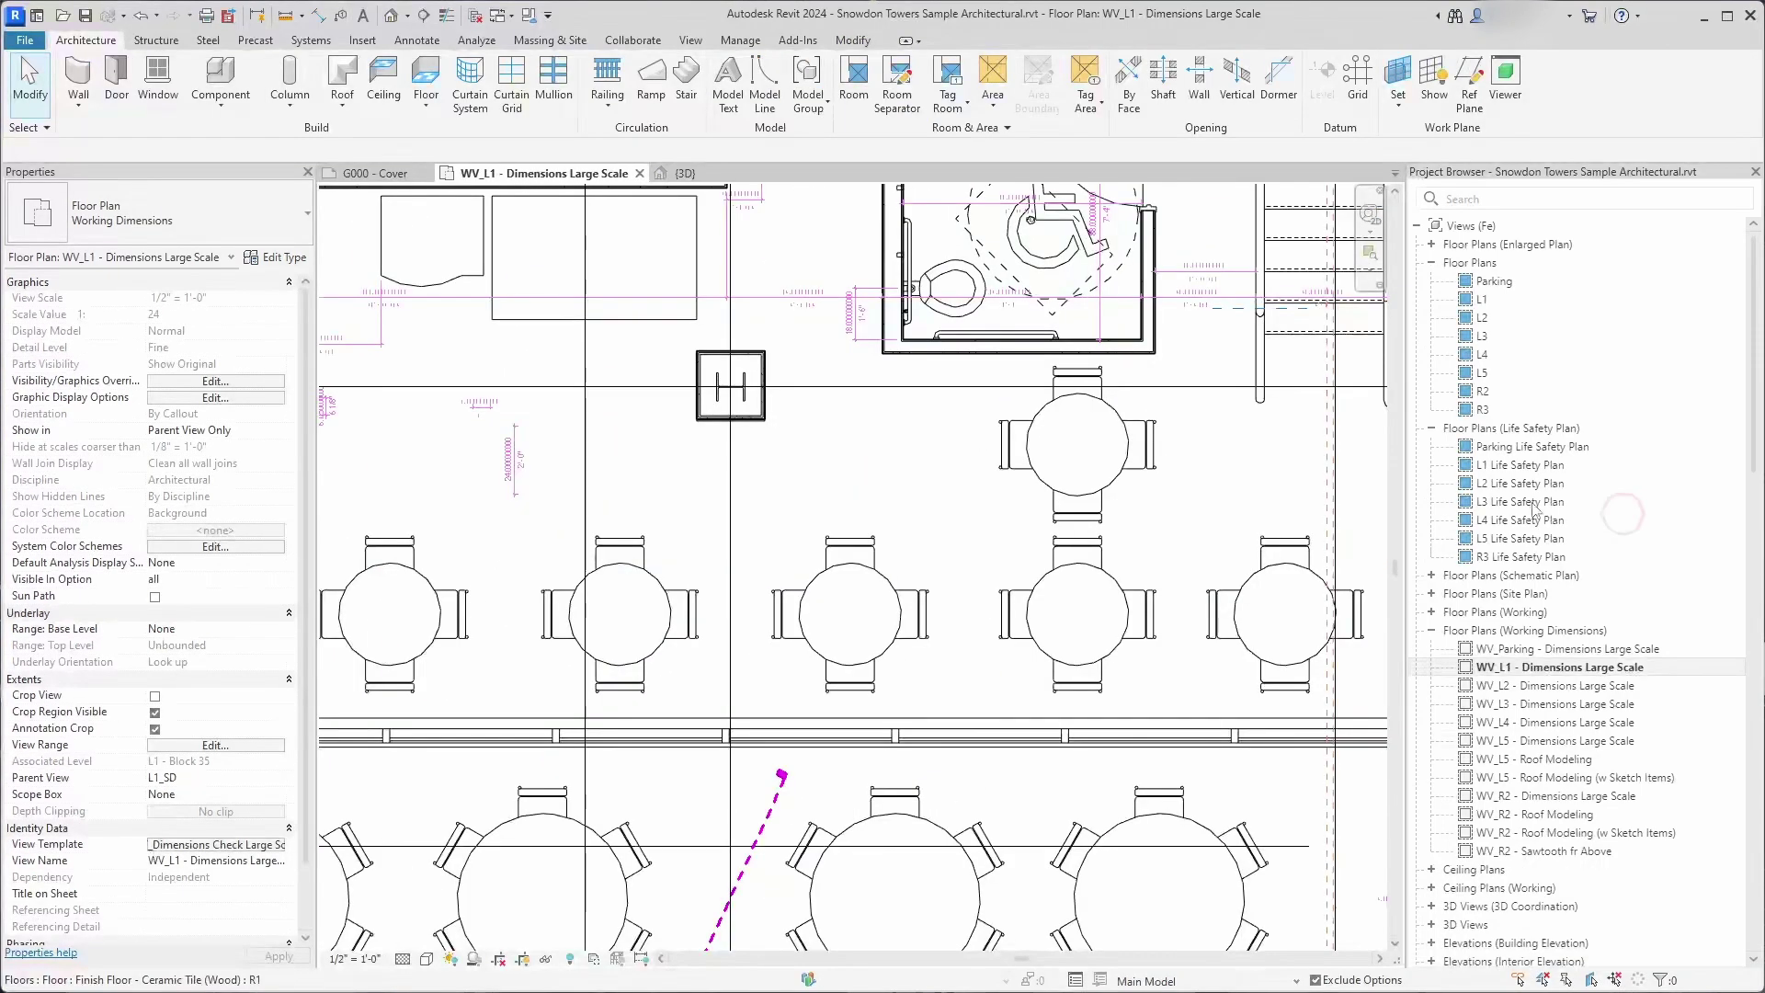
# Show the work plane grid and move the third dining table from the left up onto a grid intersection.
pyautogui.moveTo(807, 535); pyautogui.dragTo(779, 629, button='middle')
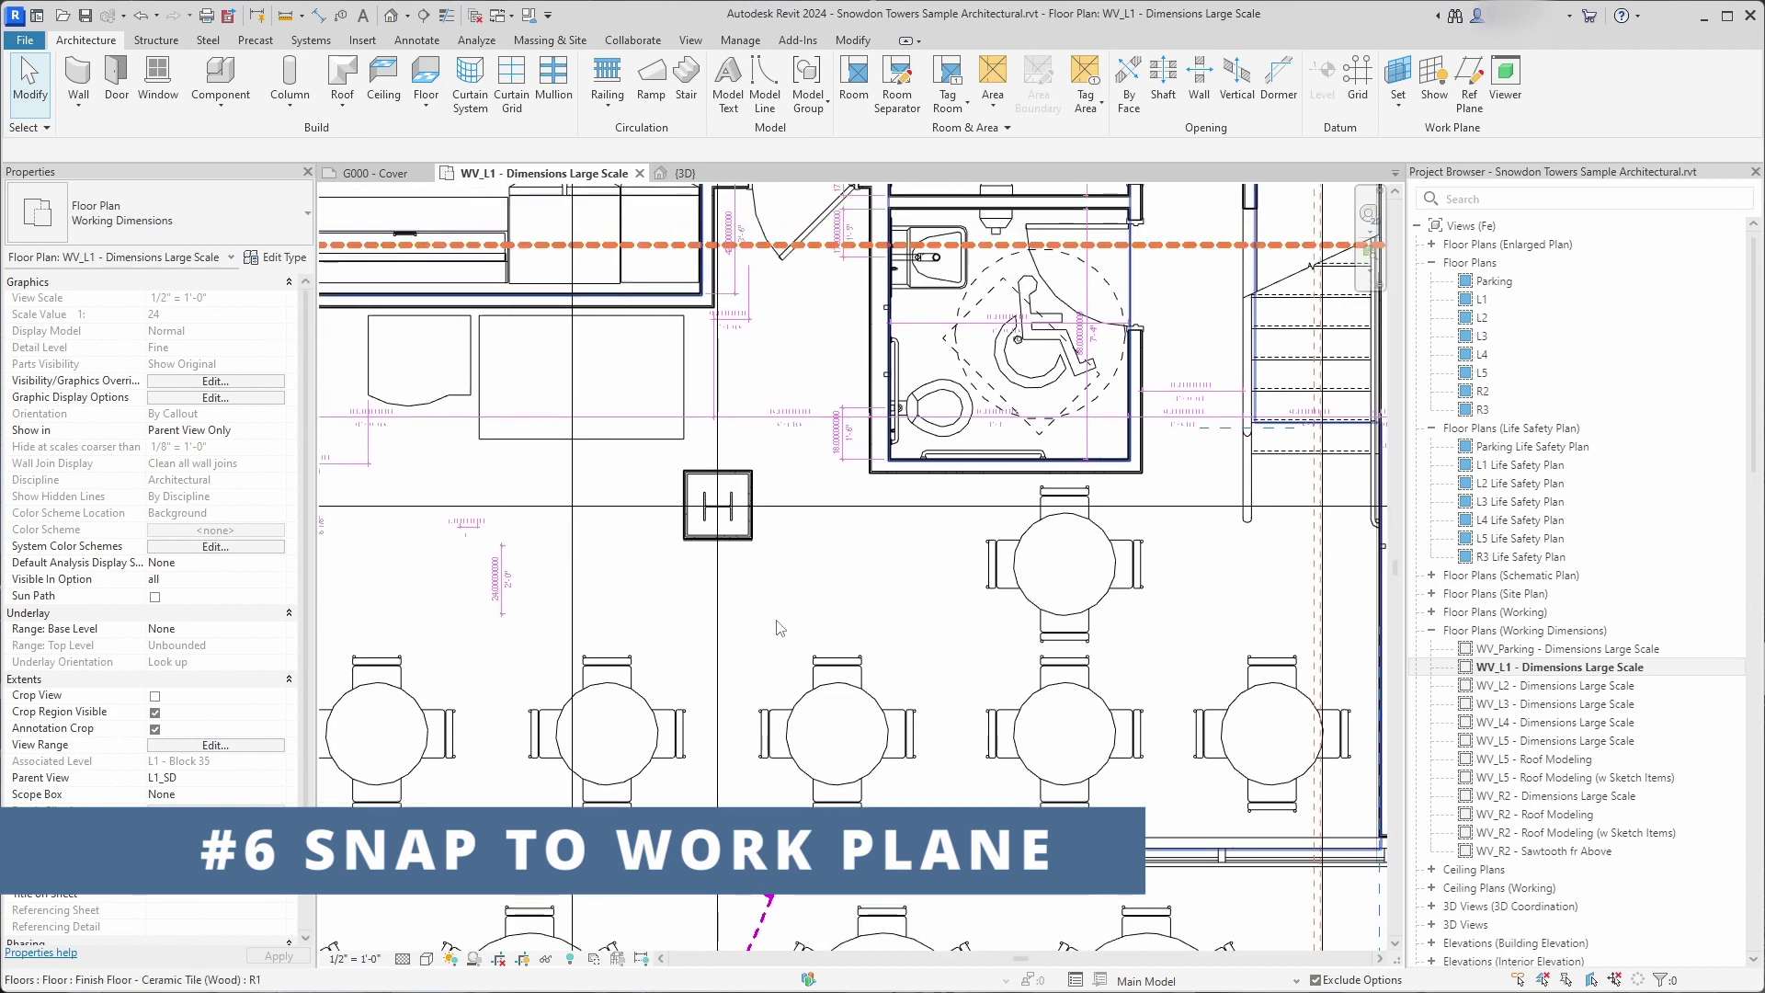
pyautogui.click(1432, 85)
pyautogui.moveTo(843, 516); pyautogui.dragTo(855, 402, button='middle')
pyautogui.click(843, 583)
pyautogui.scroll(2, 846, 584)
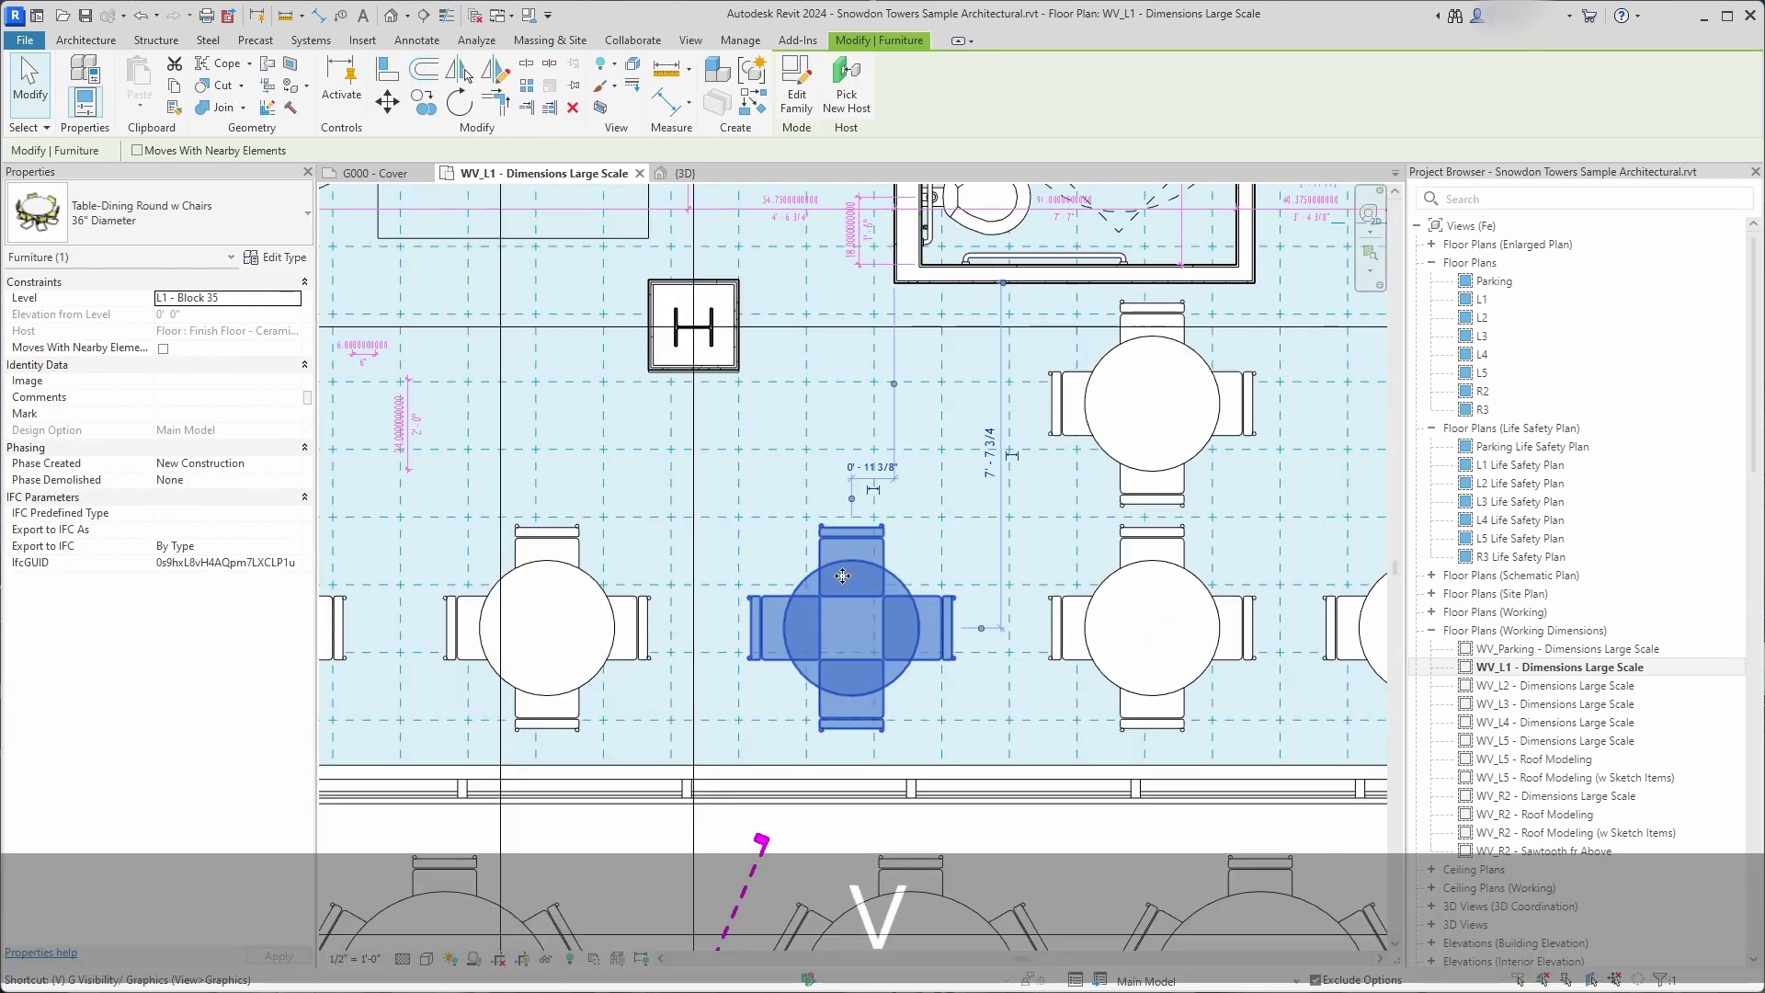
pyautogui.press('m')
pyautogui.press('v')
pyautogui.click(830, 602)
pyautogui.click(785, 488)
# Delete the two dining tables to the left of the one on the grid intersection.
pyautogui.moveTo(634, 608); pyautogui.dragTo(847, 603, button='middle')
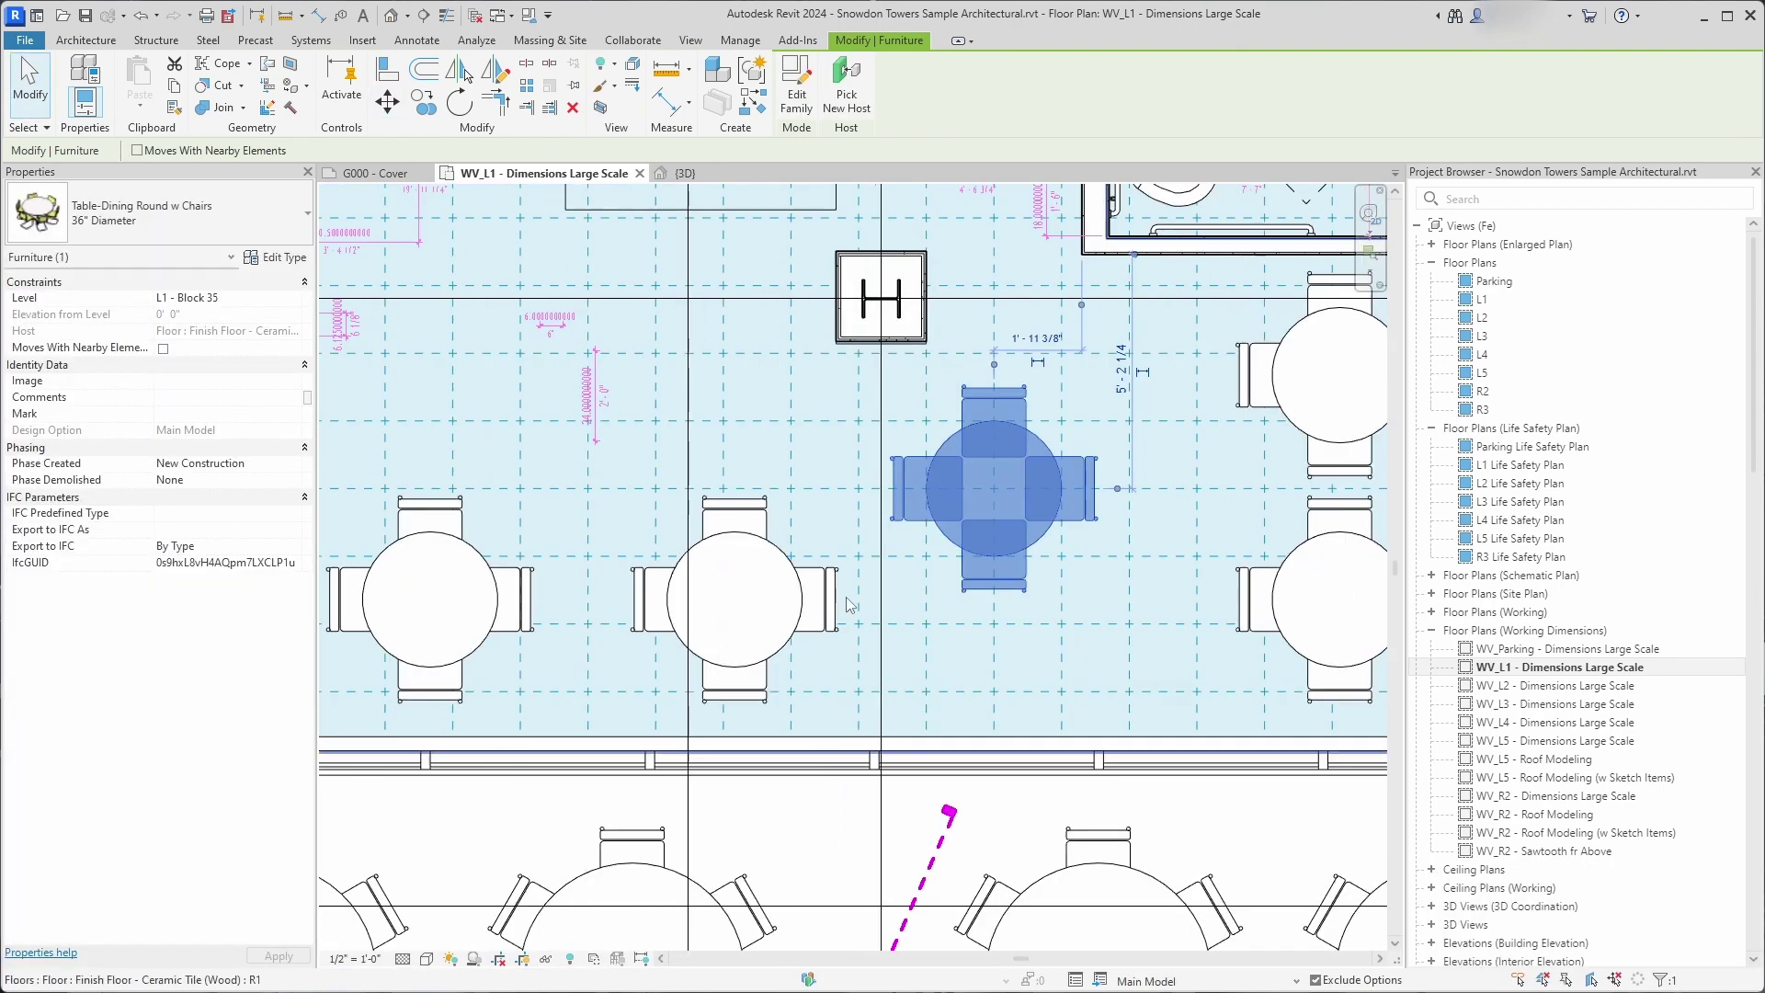
pyautogui.click(796, 602)
pyautogui.scroll(-1, 796, 602)
pyautogui.keyDown('ctrl'); pyautogui.click(538, 602); pyautogui.keyUp('ctrl')
pyautogui.hotkey('ctrl', 'Delete')
# Copy the grid-aligned dining table twice to the left, spaced 6'-0" apart on work plane grid intersections.
pyautogui.moveTo(995, 528); pyautogui.dragTo(1129, 568, button='middle')
pyautogui.click(1129, 566)
pyautogui.press('c')
pyautogui.press('o')
pyautogui.click(1088, 556)
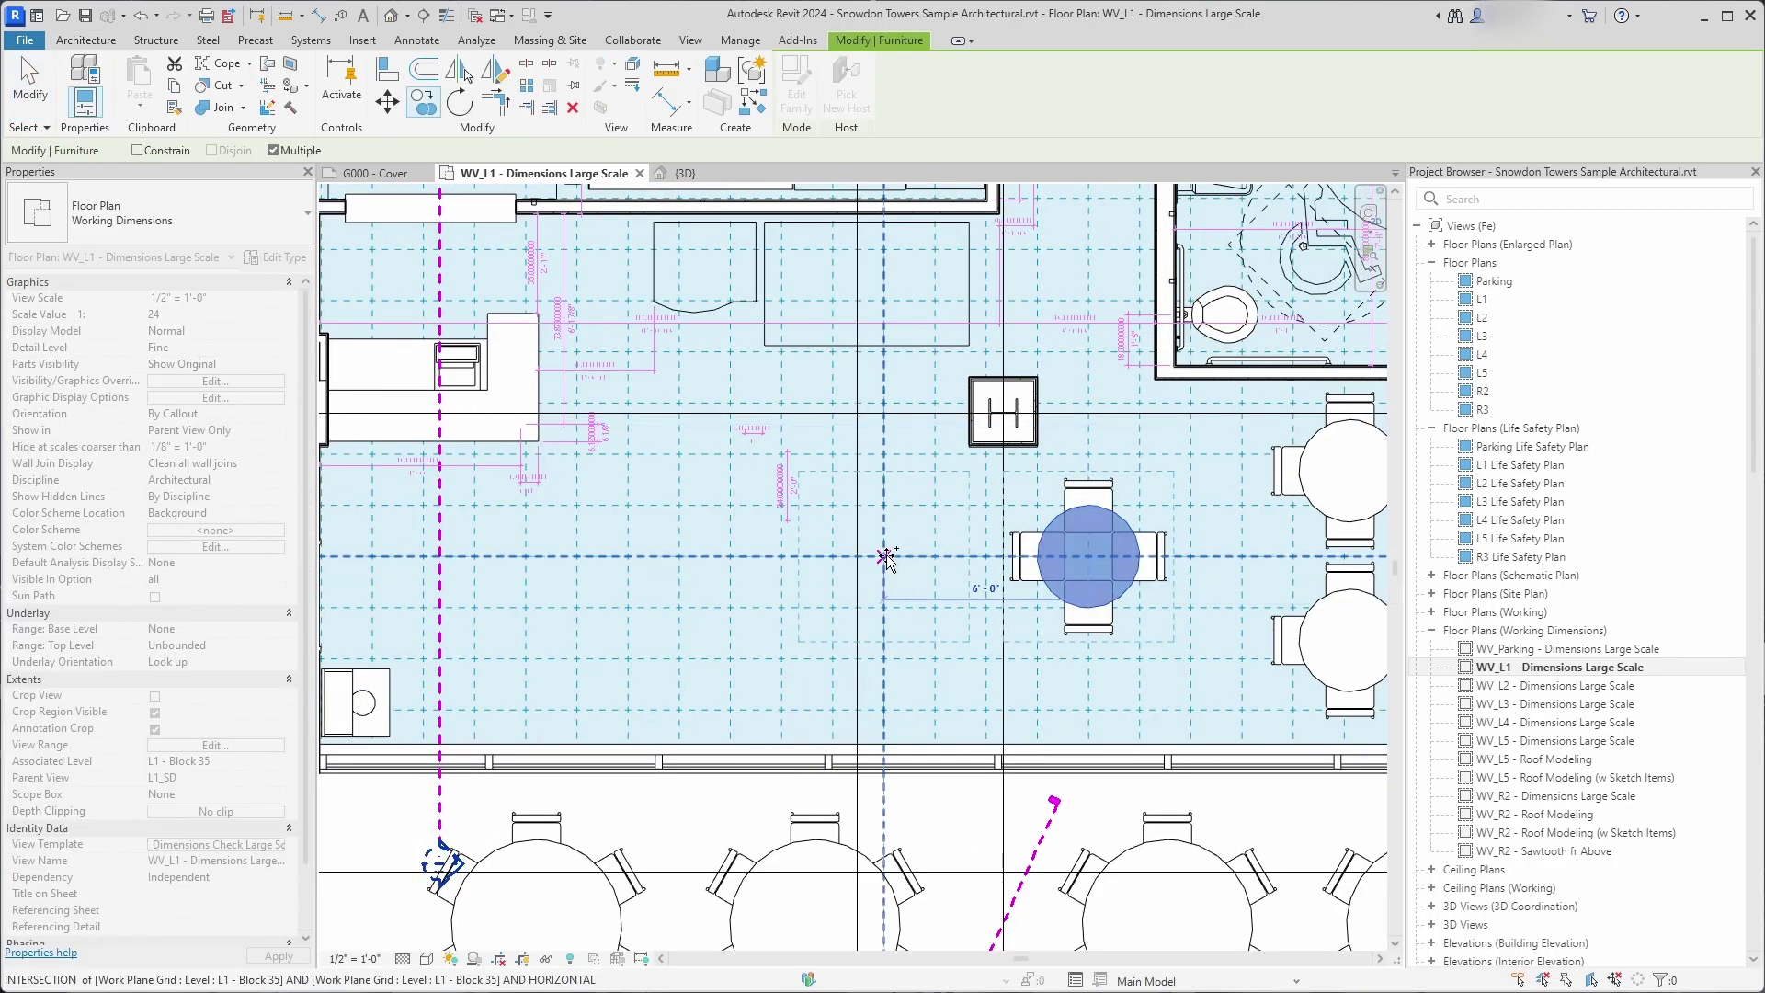
pyautogui.click(883, 556)
pyautogui.click(678, 557)
pyautogui.press('Escape')
pyautogui.press('Escape')
# Set the work plane grid spacing first to 1' 0" and finally to 0' 7 51/256".
pyautogui.press('Tab')
pyautogui.click(711, 584)
pyautogui.click(248, 331)
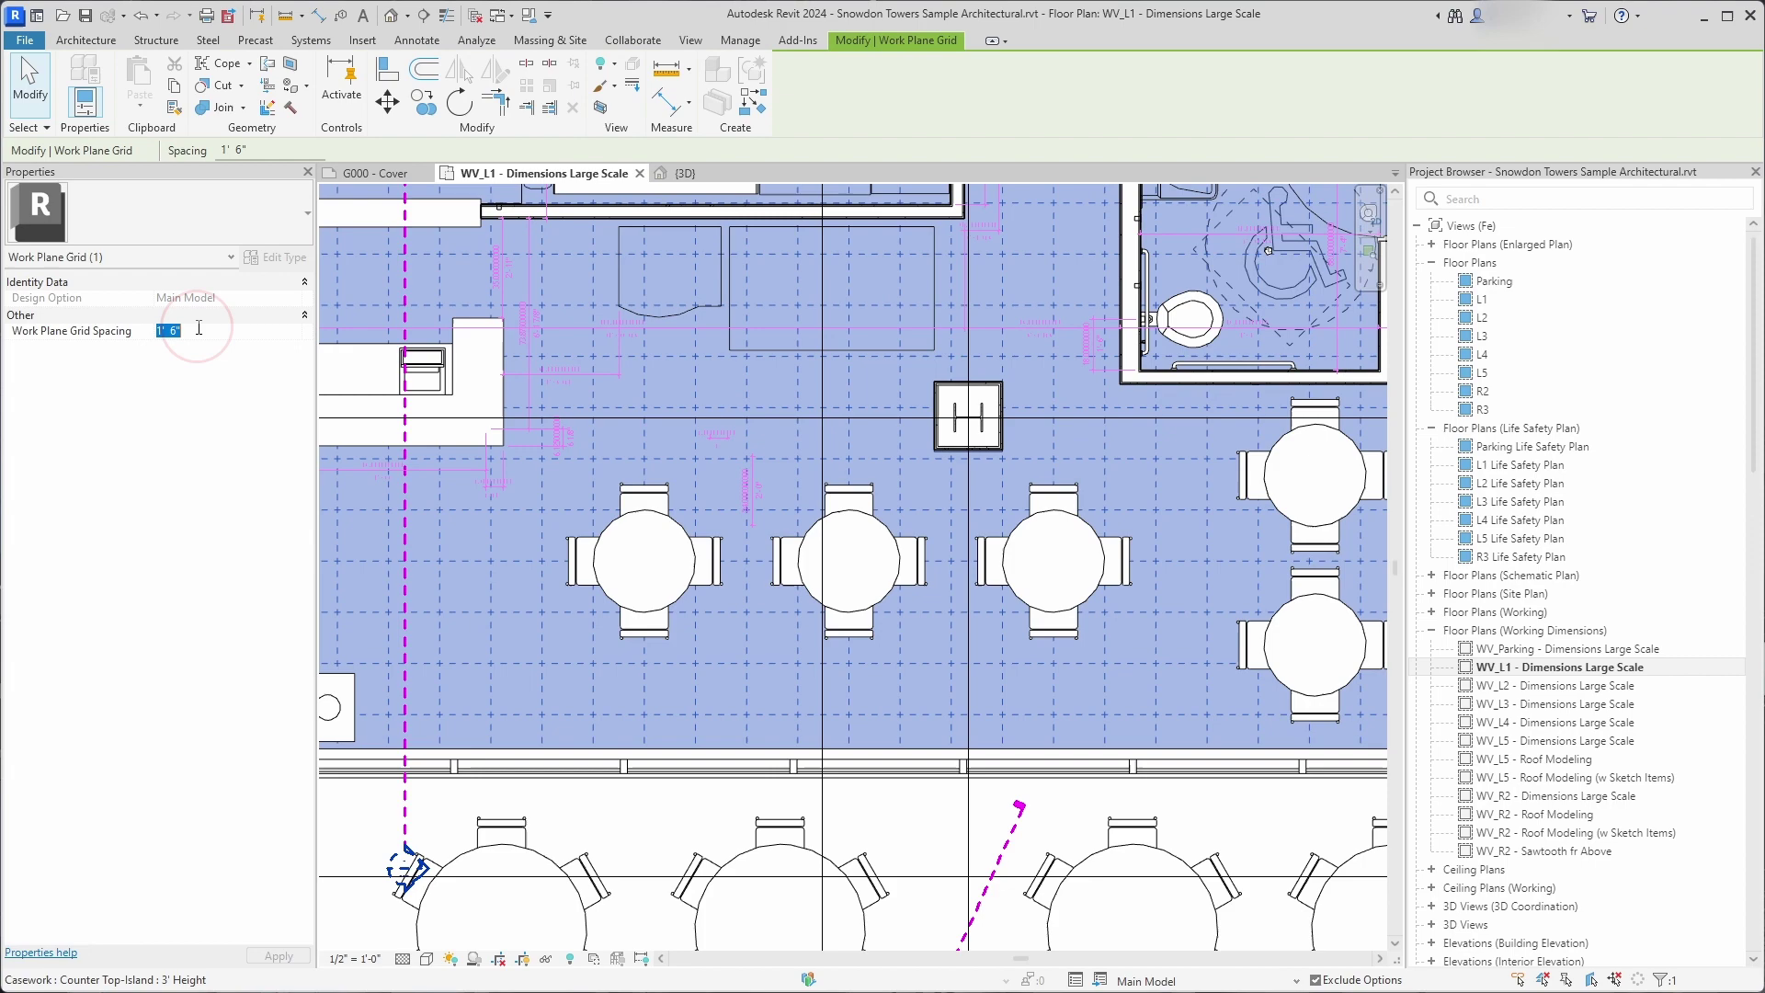
pyautogui.write('1')
pyautogui.press('Return')
pyautogui.write('0.5')
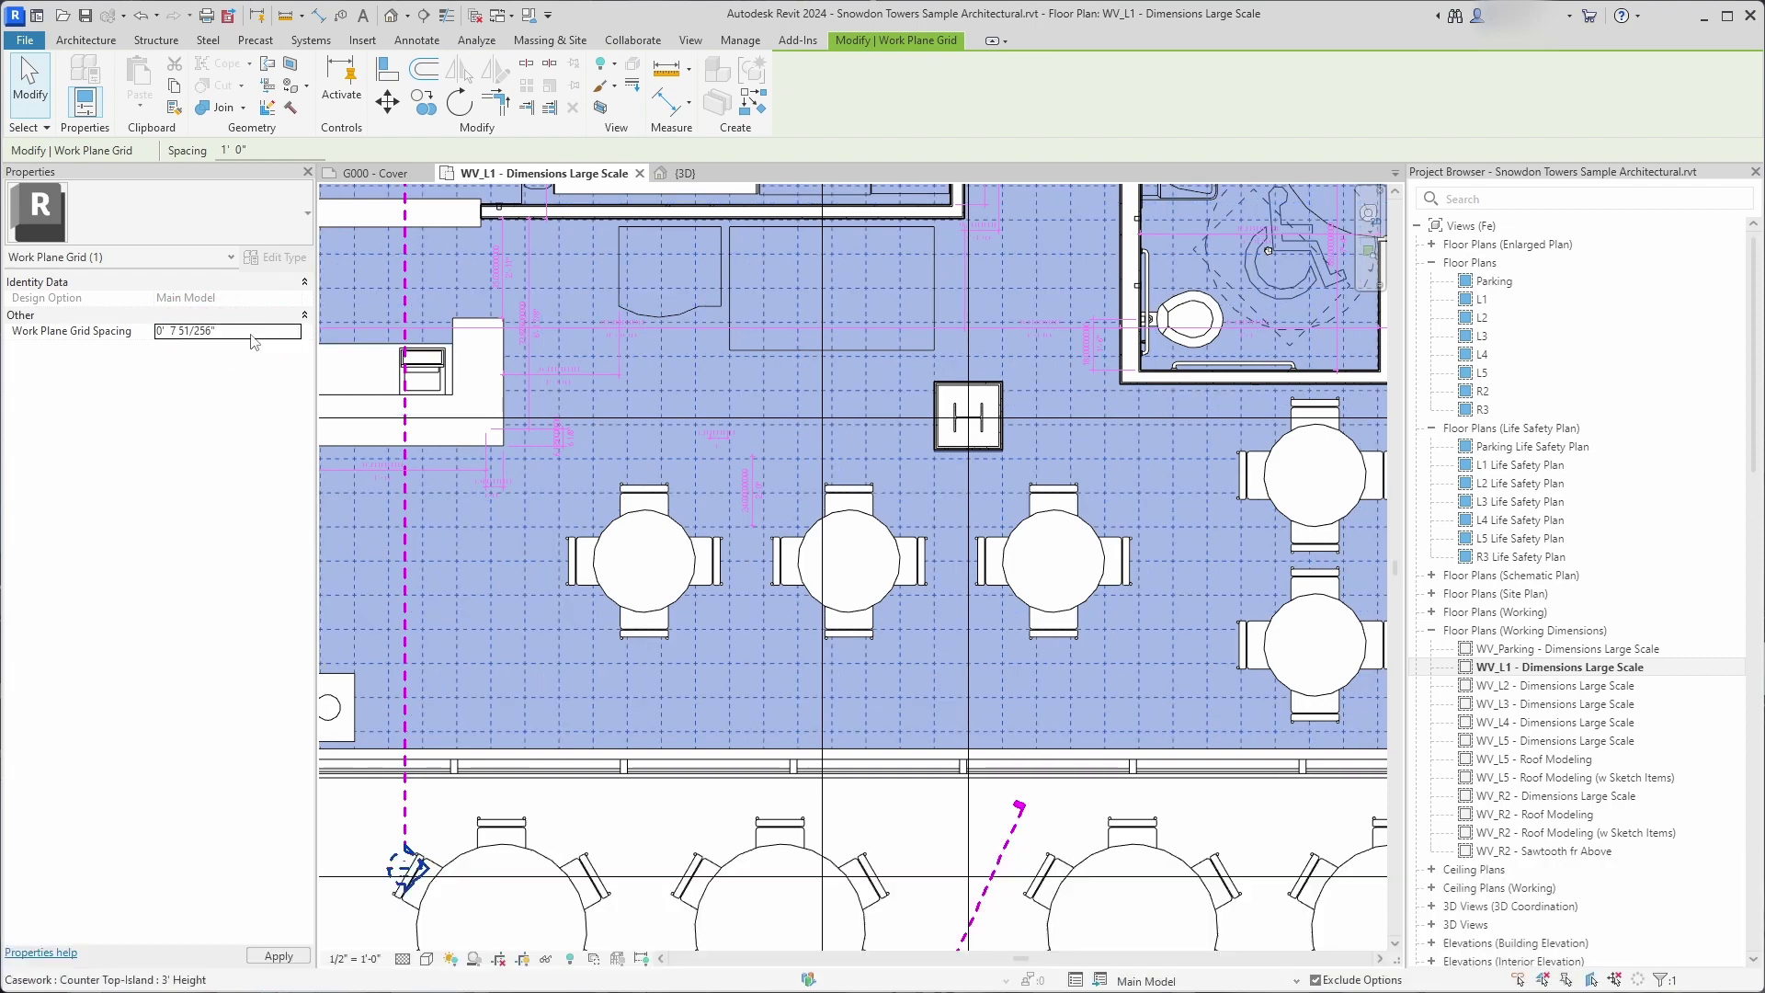
pyautogui.press('Return')
pyautogui.press('Escape')
# Copy the leftmost dining table to several other work plane grid points below it and to its sides.
pyautogui.scroll(2, 669, 617)
pyautogui.click(668, 580)
pyautogui.press('c')
pyautogui.press('o')
pyautogui.click(628, 517)
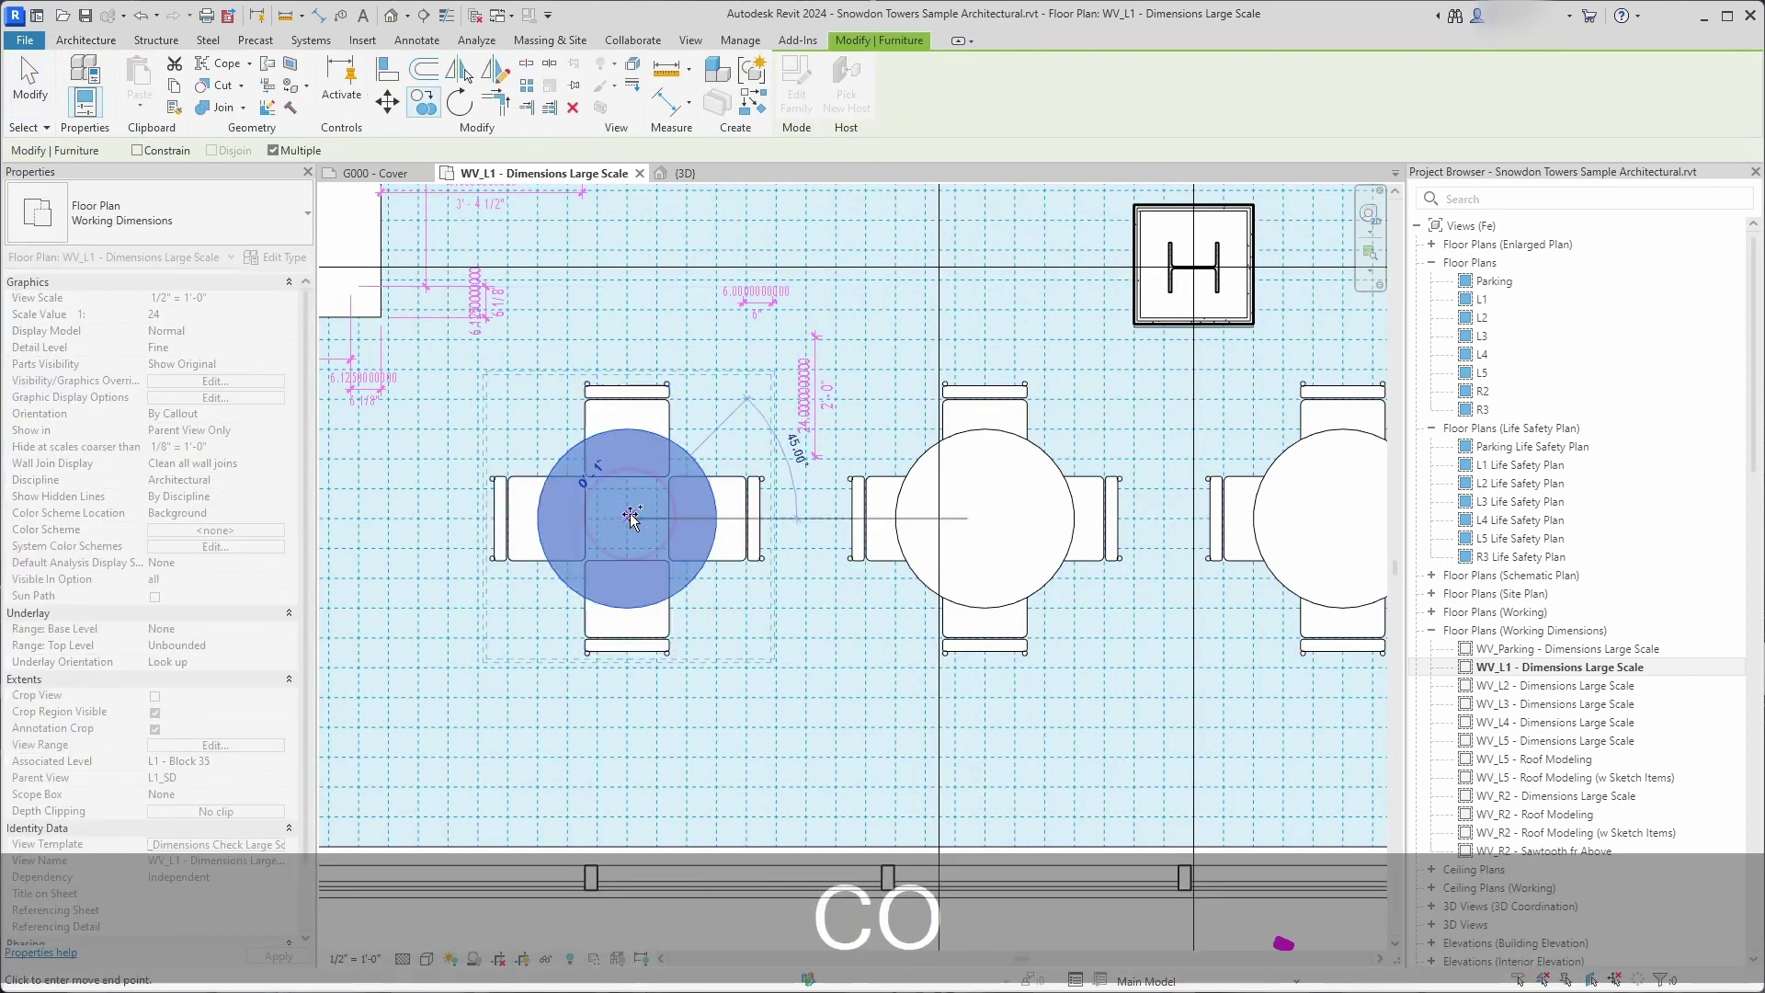
pyautogui.click(508, 638)
pyautogui.click(836, 727)
pyautogui.click(772, 761)
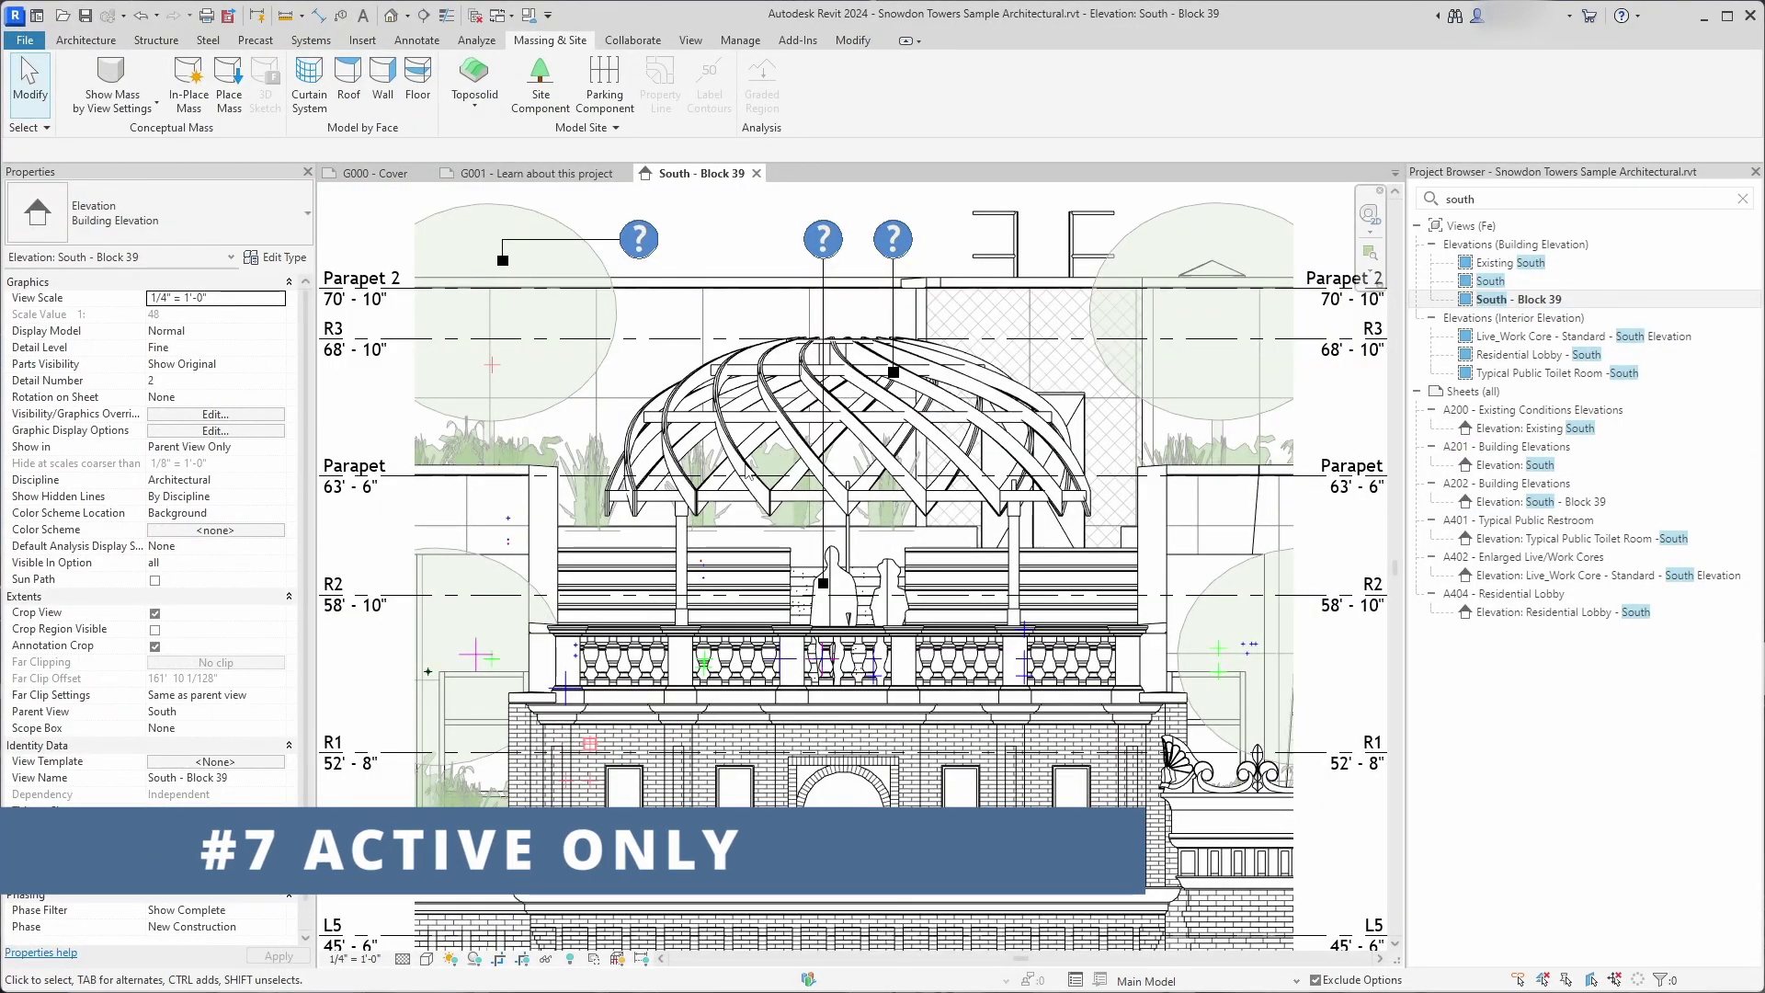
# Make the Simple Dome design option active, then switch to Twisty Trellis and select one of its trellis members.
pyautogui.moveTo(722, 460); pyautogui.dragTo(707, 460, button='middle')
pyautogui.click(1204, 980)
pyautogui.click(1160, 904)
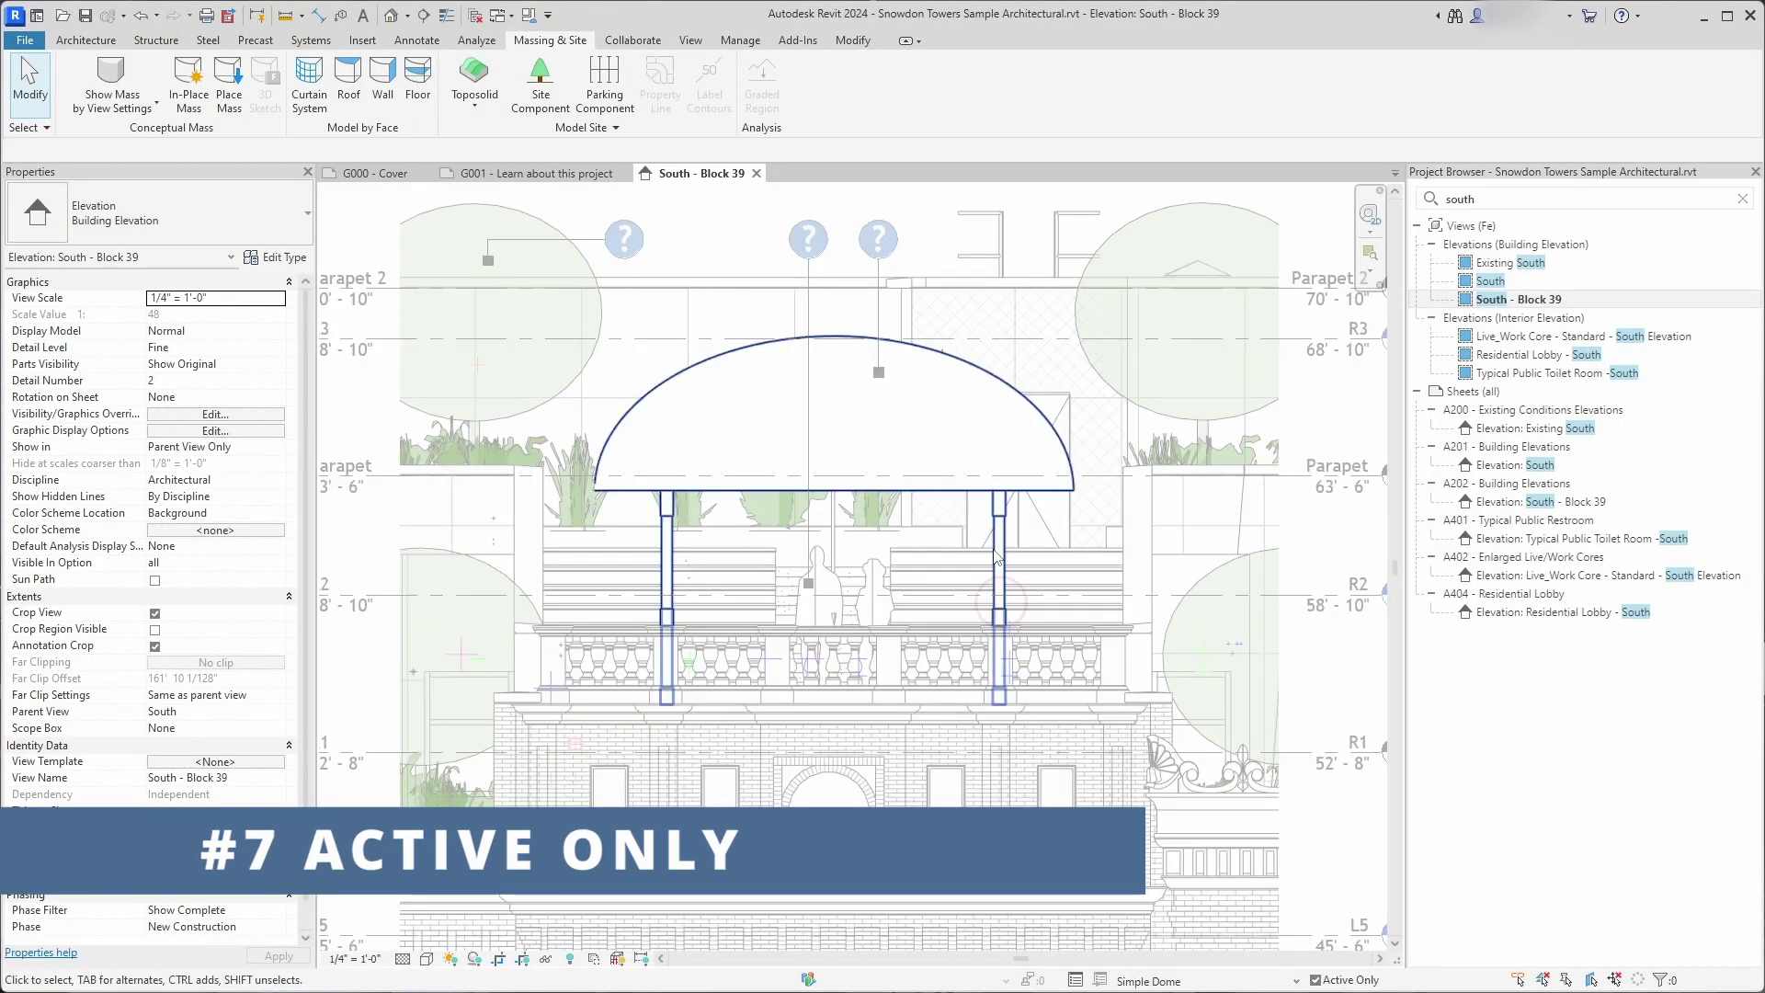
pyautogui.click(1176, 906)
pyautogui.click(882, 414)
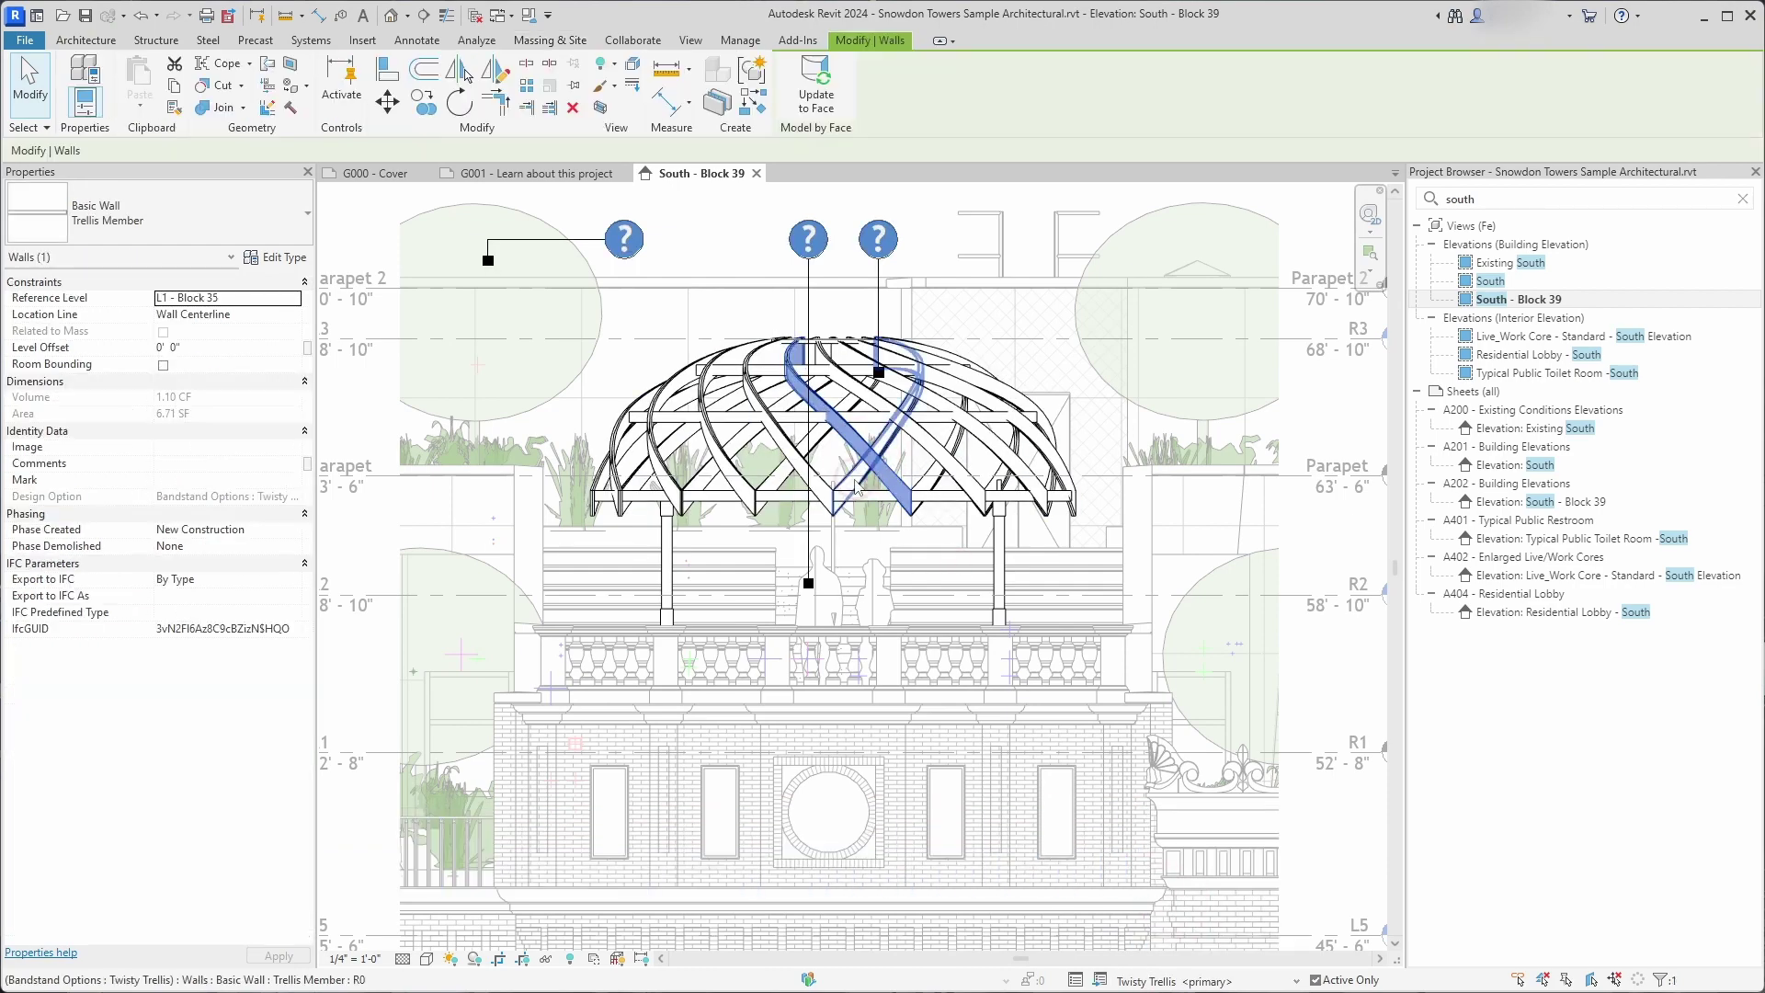
pyautogui.press('Escape')
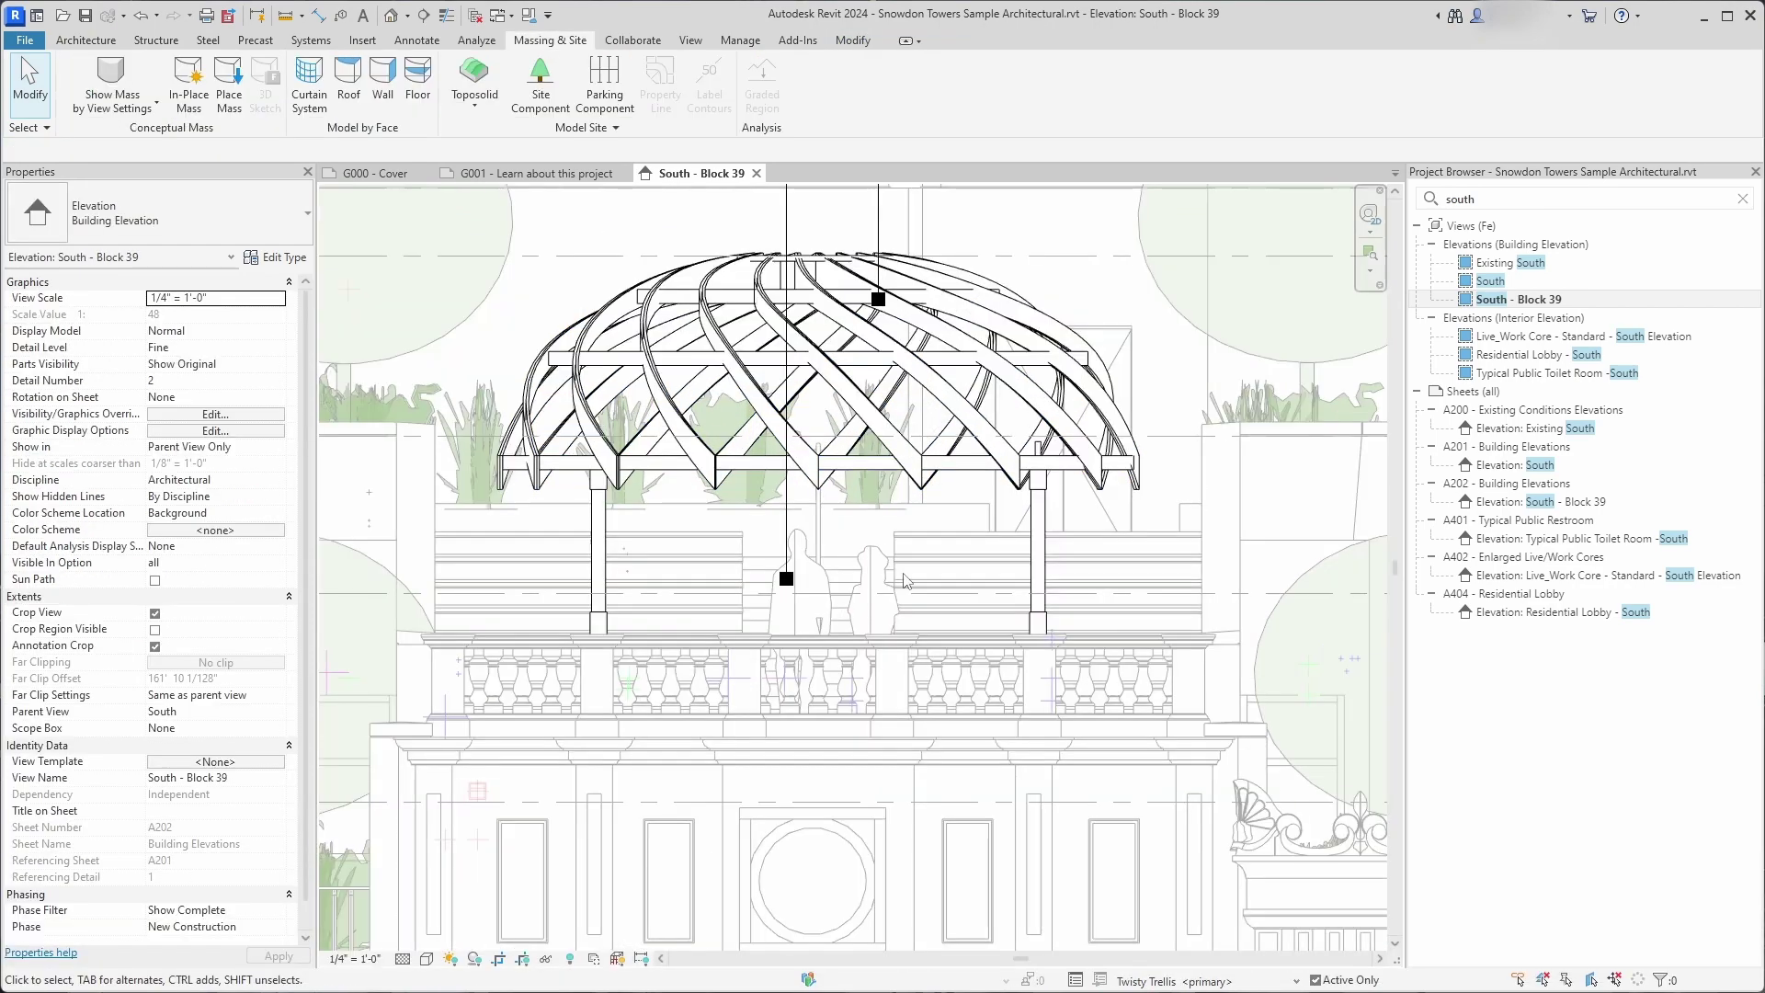
# Turn off Active Only and move the right-hand entourage figure under the canopy about 2'-3" to the right.
pyautogui.scroll(2, 878, 592)
pyautogui.moveTo(931, 680); pyautogui.dragTo(949, 675, button='middle')
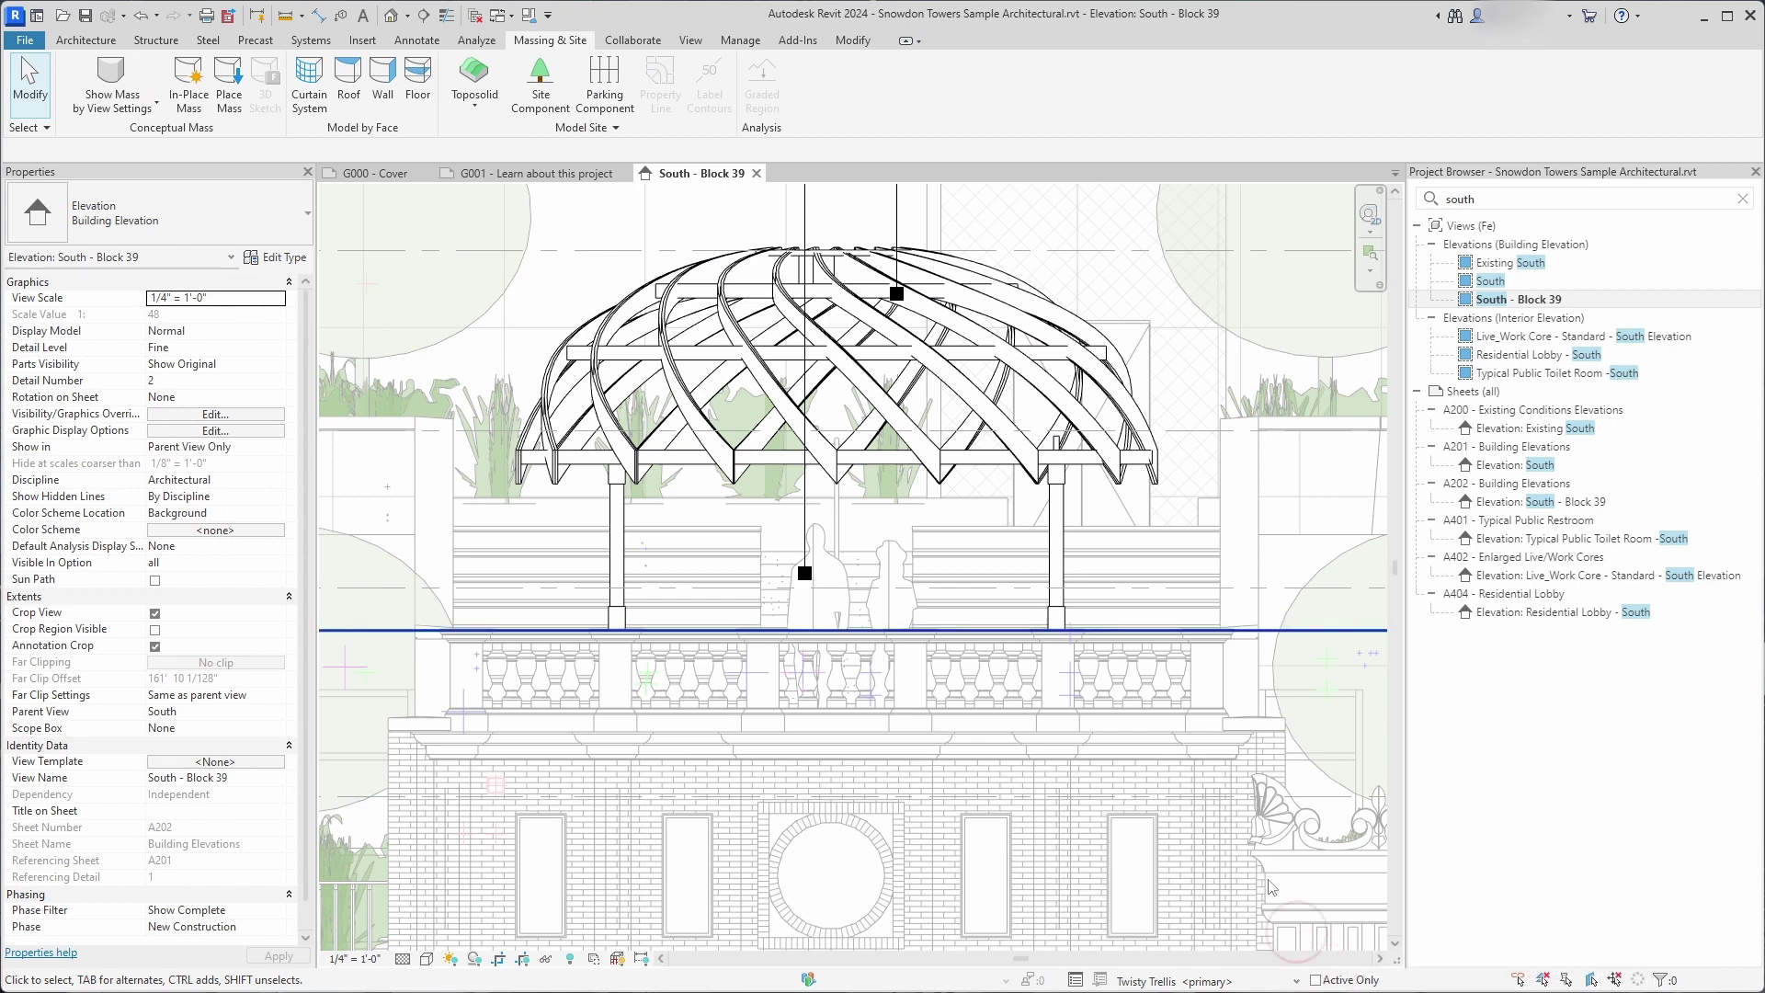
pyautogui.click(906, 592)
pyautogui.press('m')
pyautogui.press('v')
pyautogui.click(901, 586)
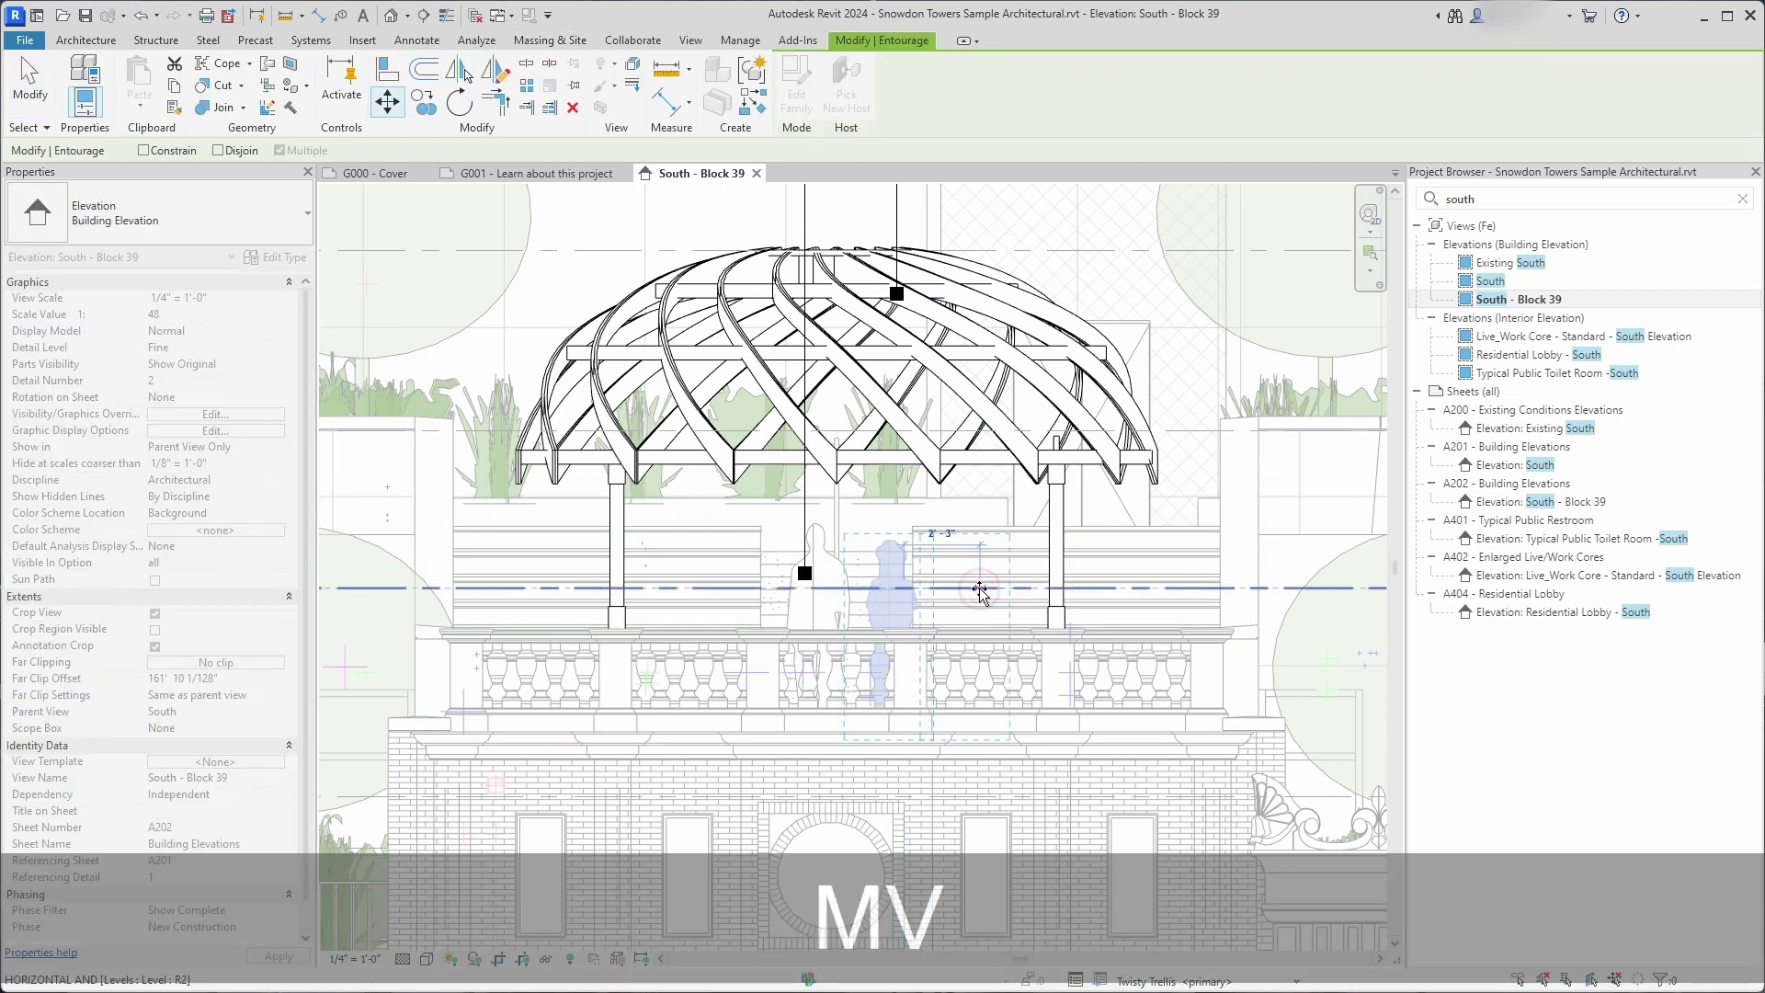
pyautogui.click(979, 587)
pyautogui.moveTo(1038, 587); pyautogui.dragTo(1049, 586, button='middle')
# Select the bandstand canopy and the bleachers model group in turn to check which elements are selectable.
pyautogui.click(854, 554)
pyautogui.click(855, 557)
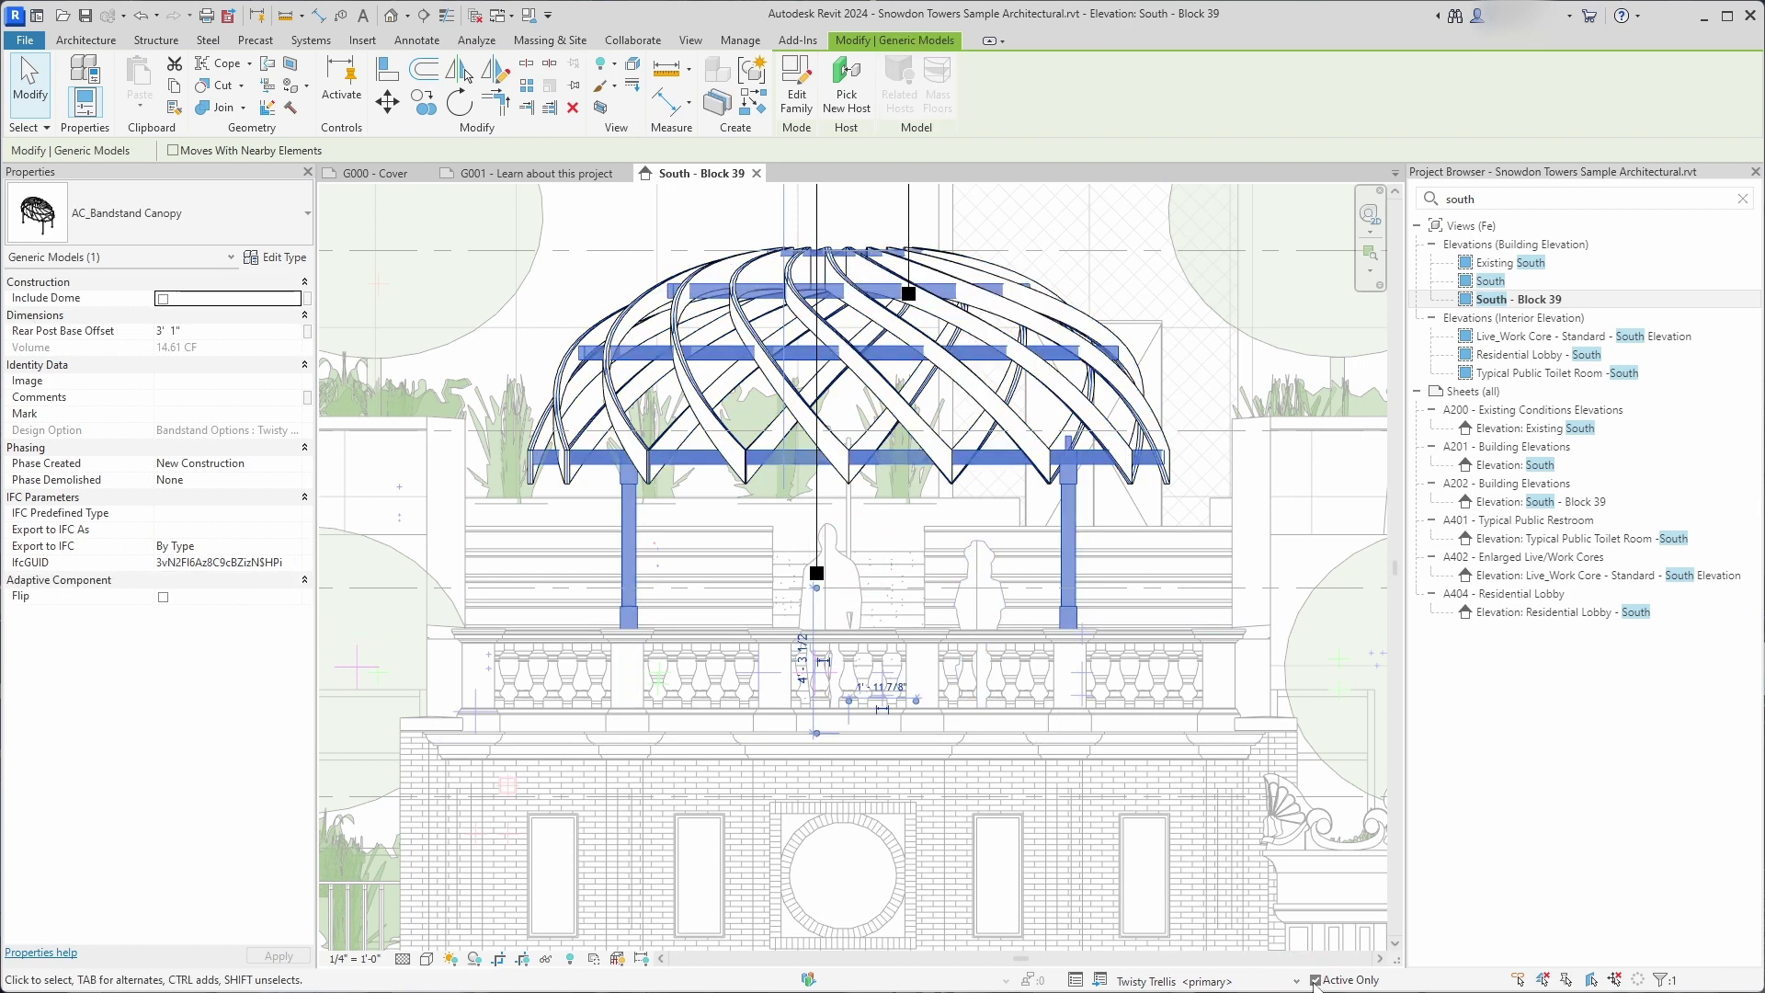
pyautogui.press('Tab')
pyautogui.click(862, 604)
pyautogui.moveTo(833, 737); pyautogui.dragTo(858, 693, button='middle')
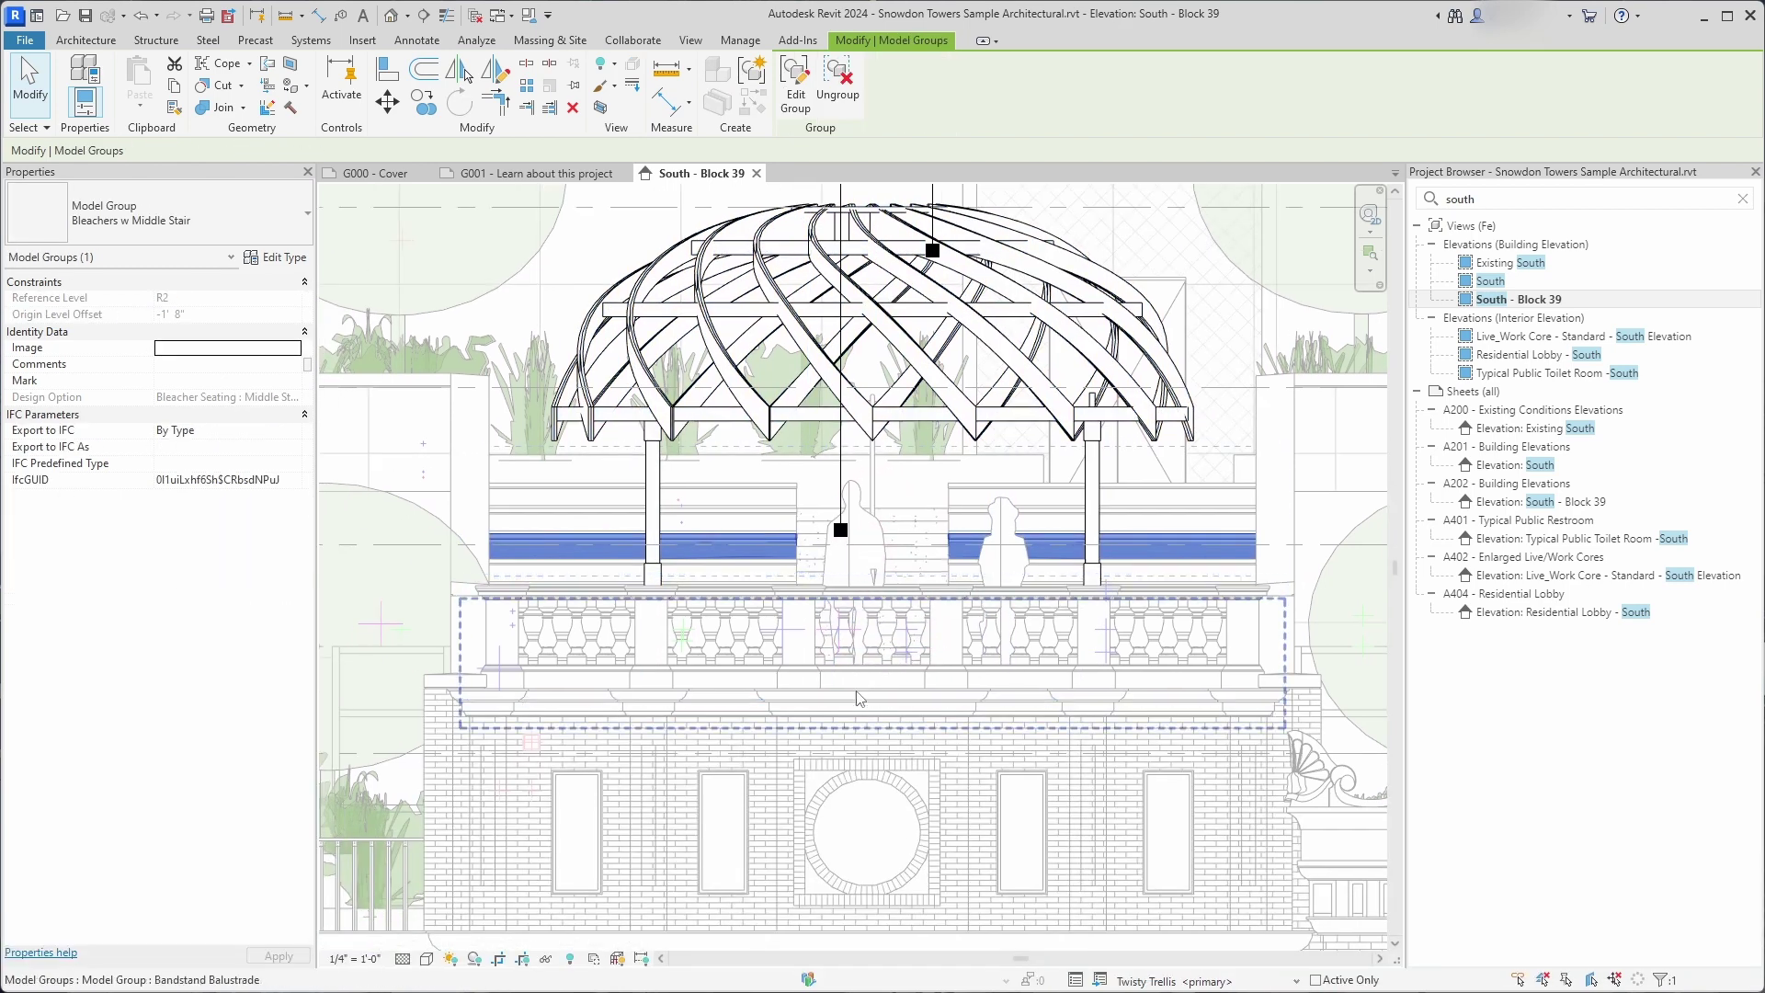
# Select elements around the balustrade and the linked facades model below it, and clear the selection.
pyautogui.press('Tab')
pyautogui.click(856, 693)
pyautogui.click(614, 673)
pyautogui.click(526, 801)
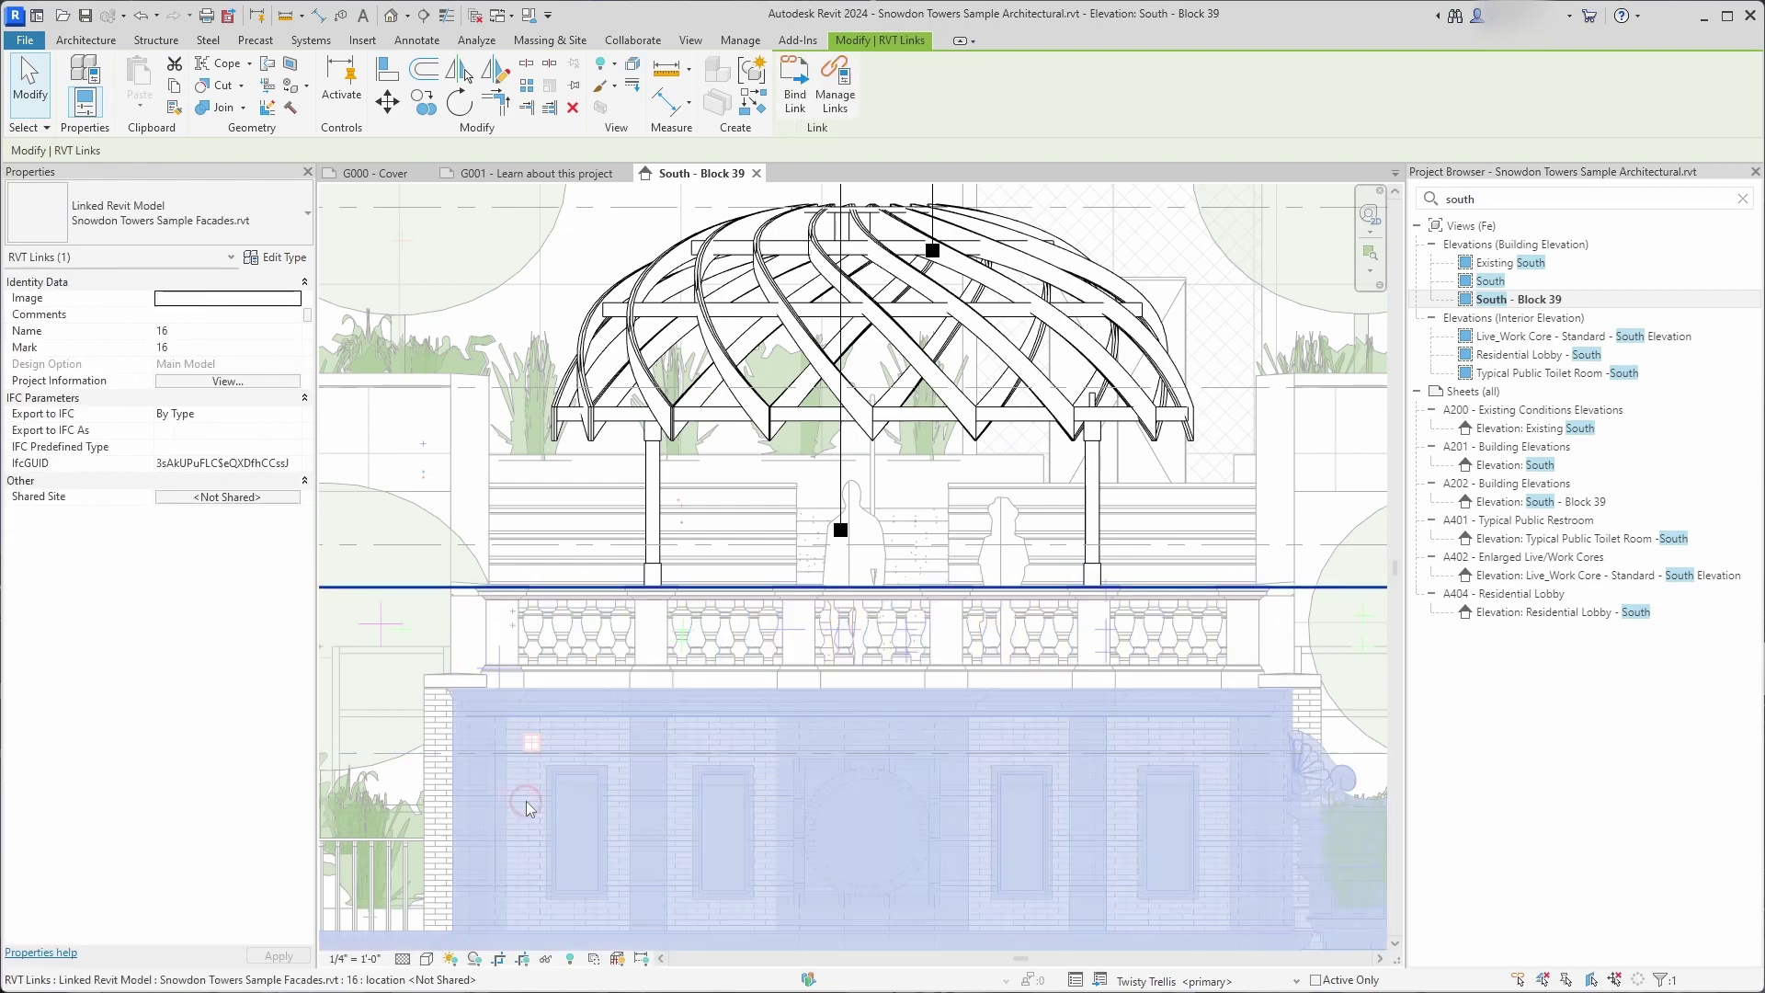
pyautogui.moveTo(873, 647); pyautogui.dragTo(932, 688, button='middle')
pyautogui.press('Escape')
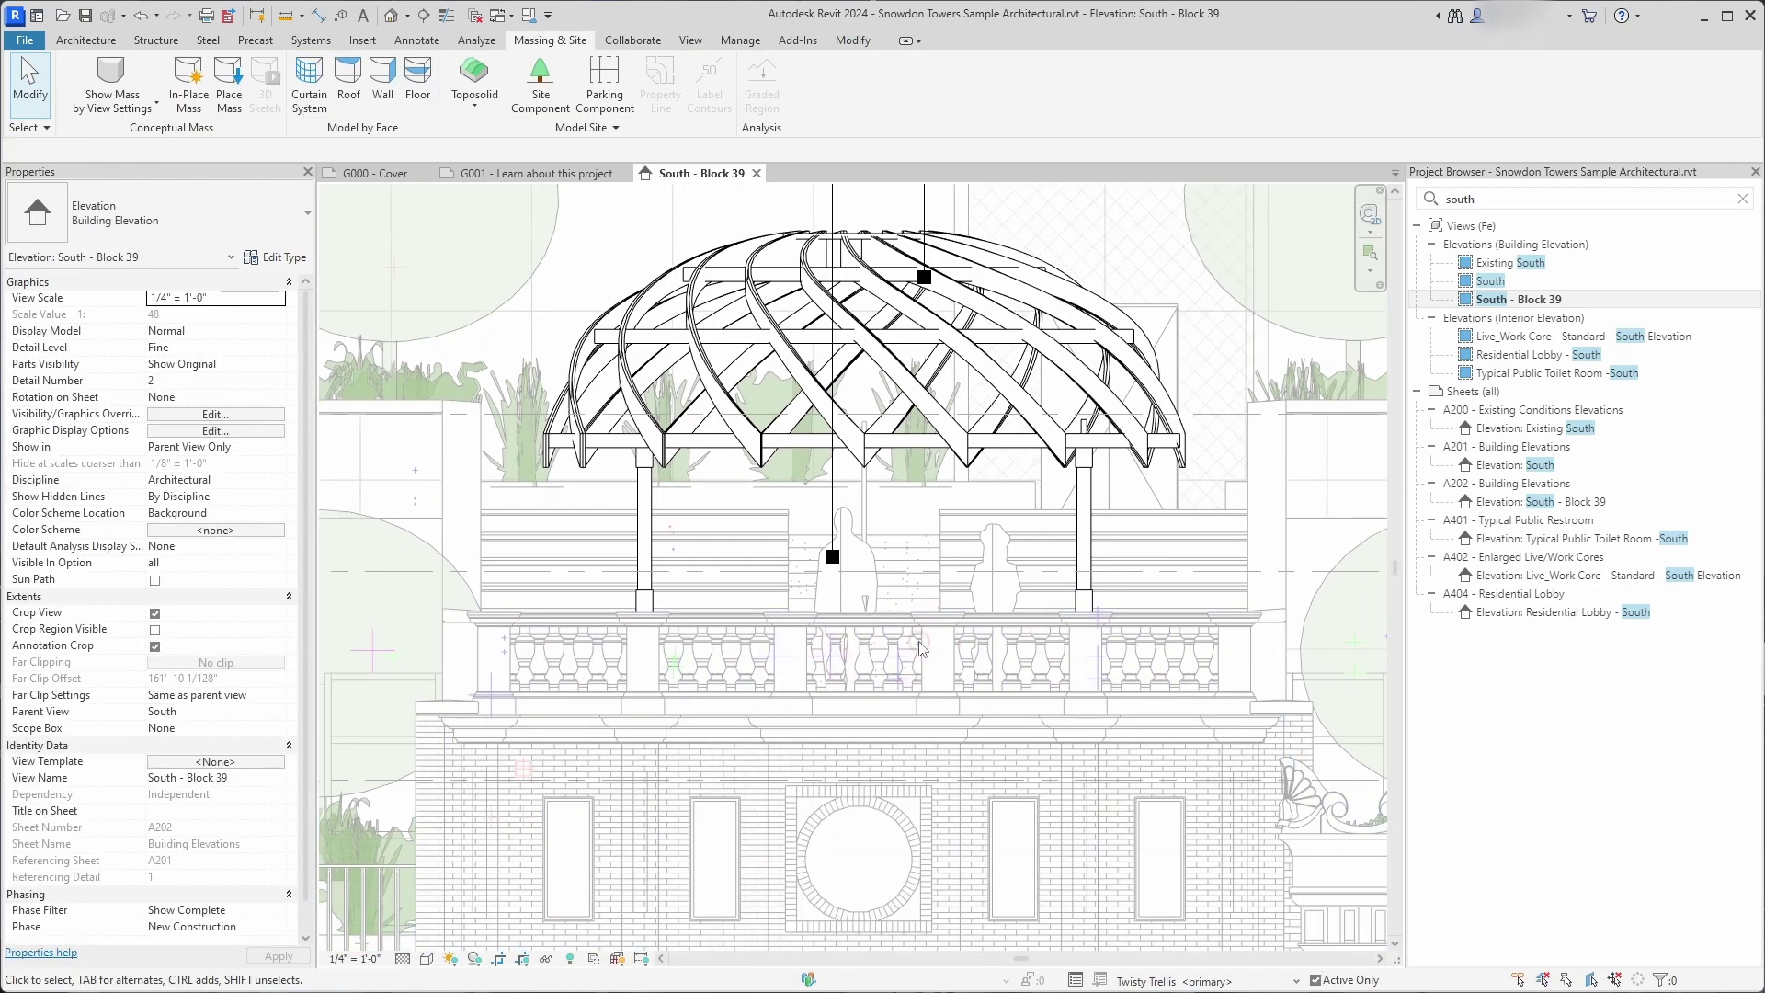
# Select the bandstand canopy area with a crossing window and clear the selection.
pyautogui.moveTo(1136, 613); pyautogui.dragTo(644, 303)
pyautogui.press('Escape')
pyautogui.moveTo(920, 859); pyautogui.dragTo(882, 920, button='middle')
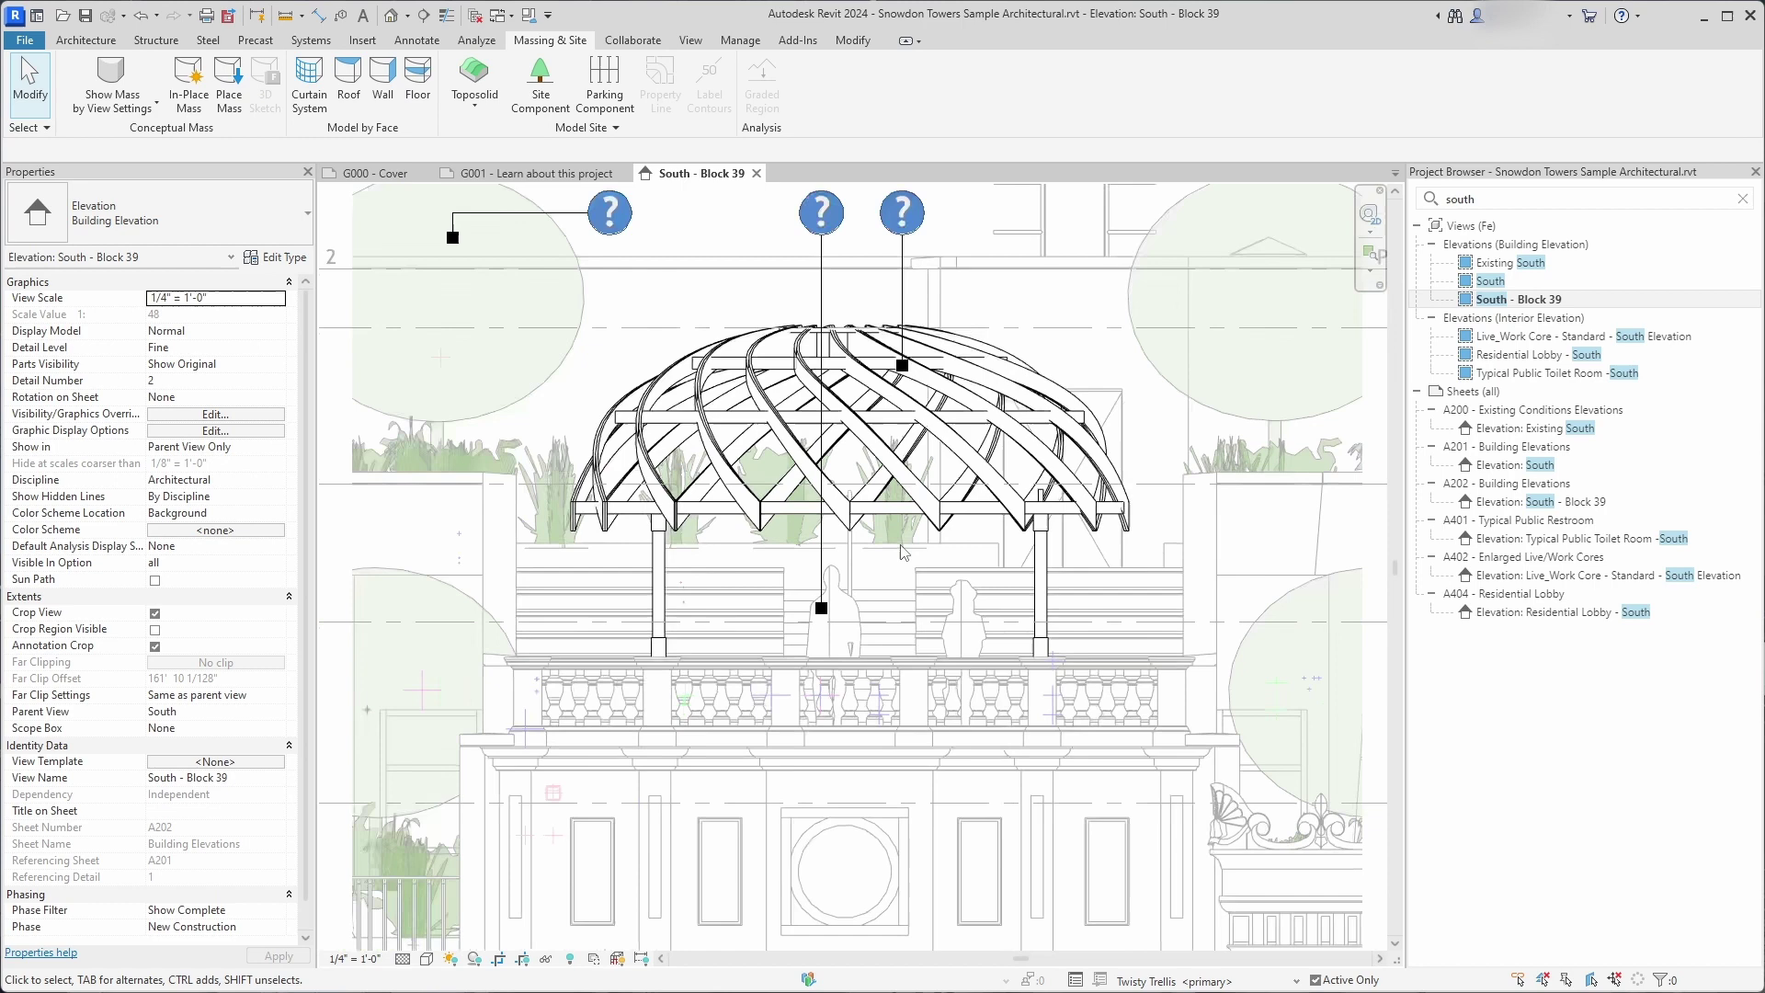
pyautogui.scroll(-1, 883, 919)
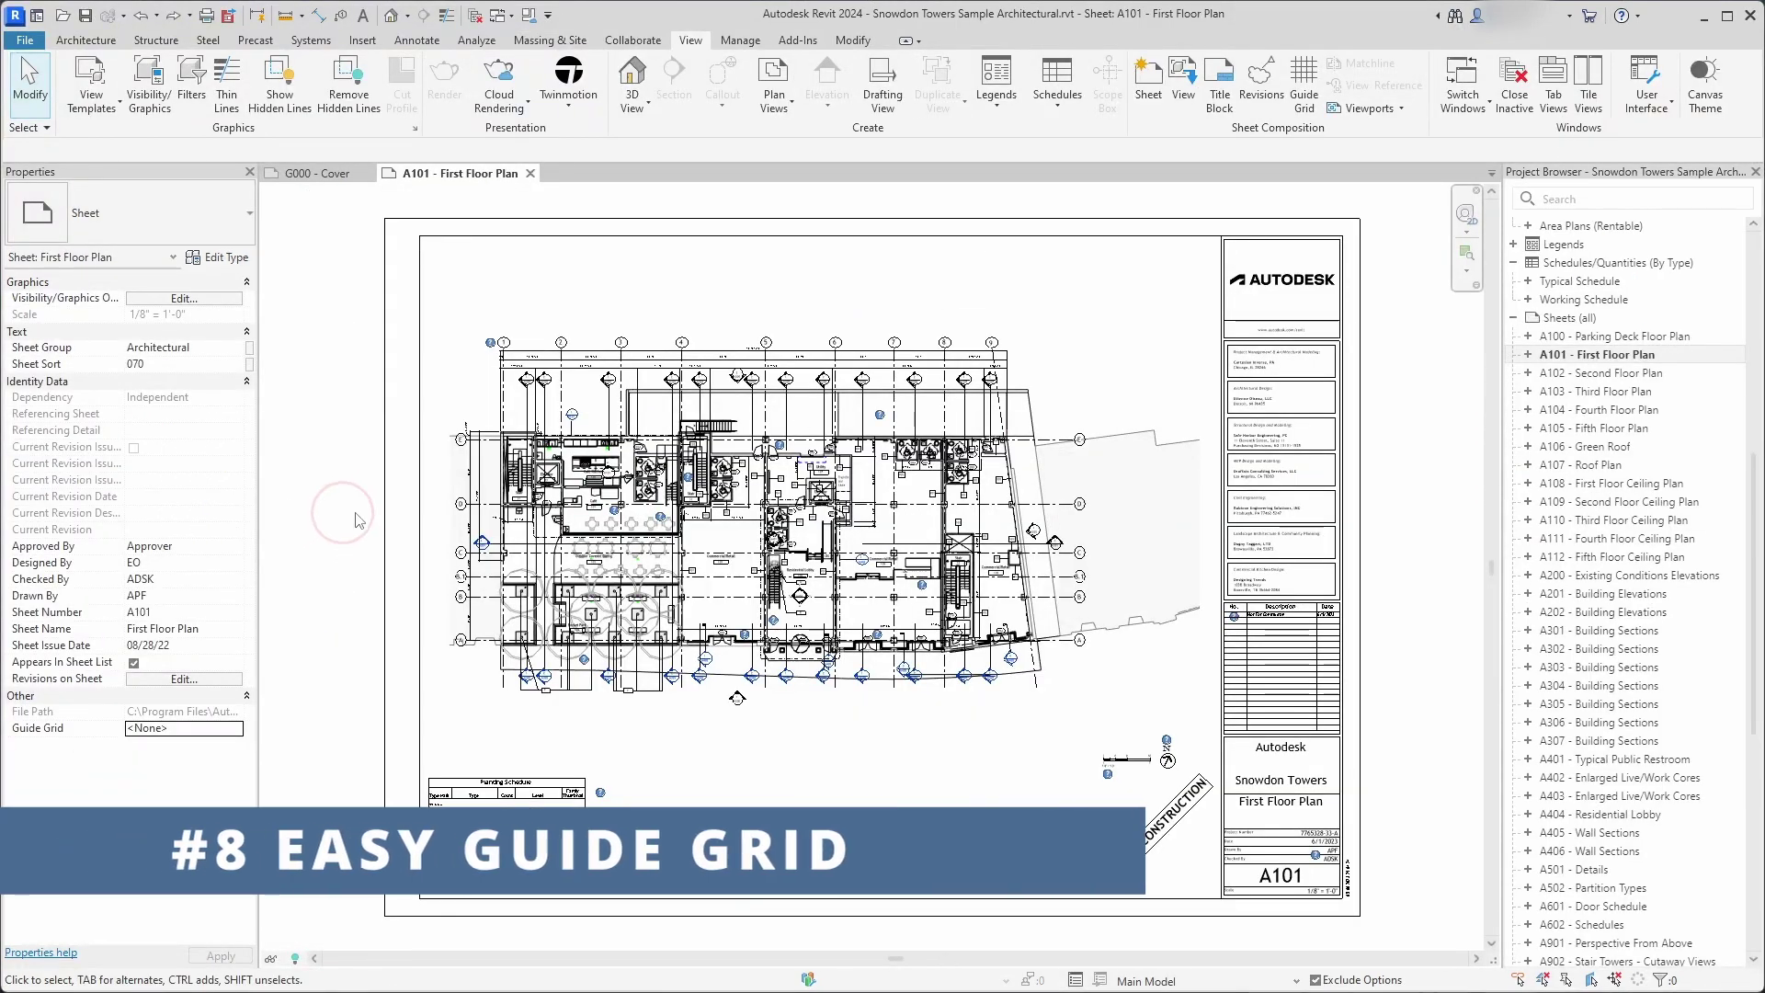
# Add a new guide grid to sheet A101 - First Floor Plan.
pyautogui.click(1600, 359)
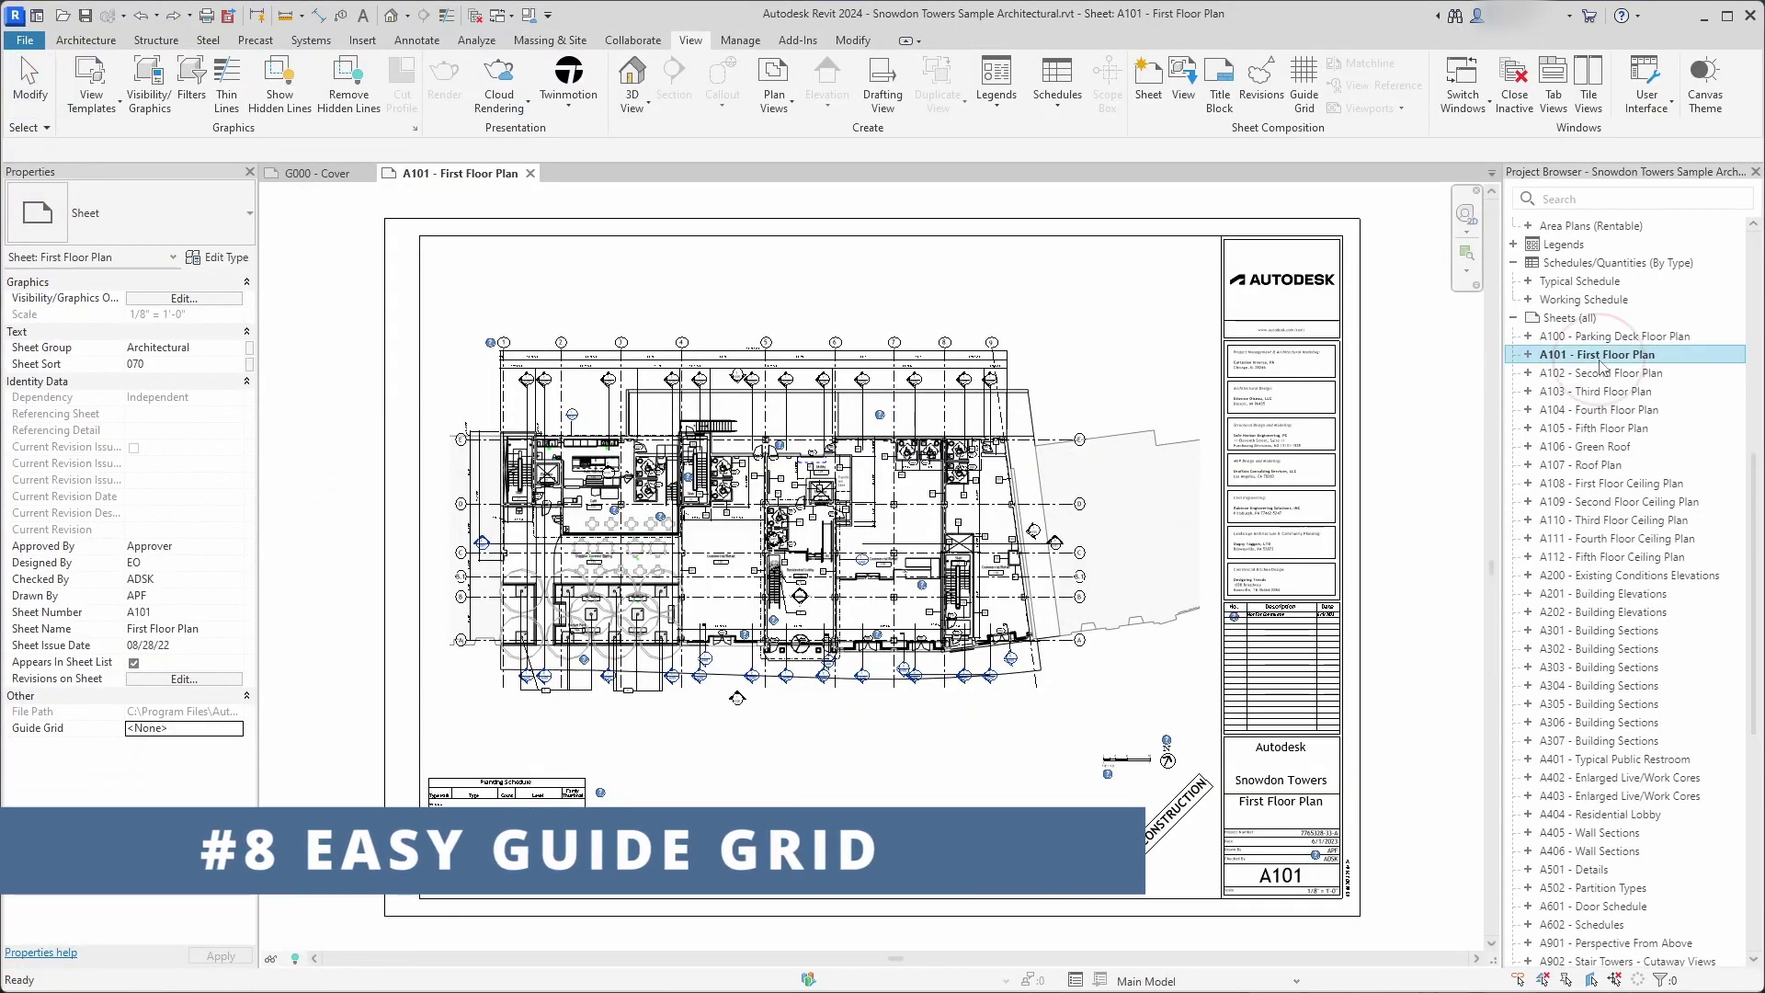
pyautogui.click(680, 40)
pyautogui.click(1303, 83)
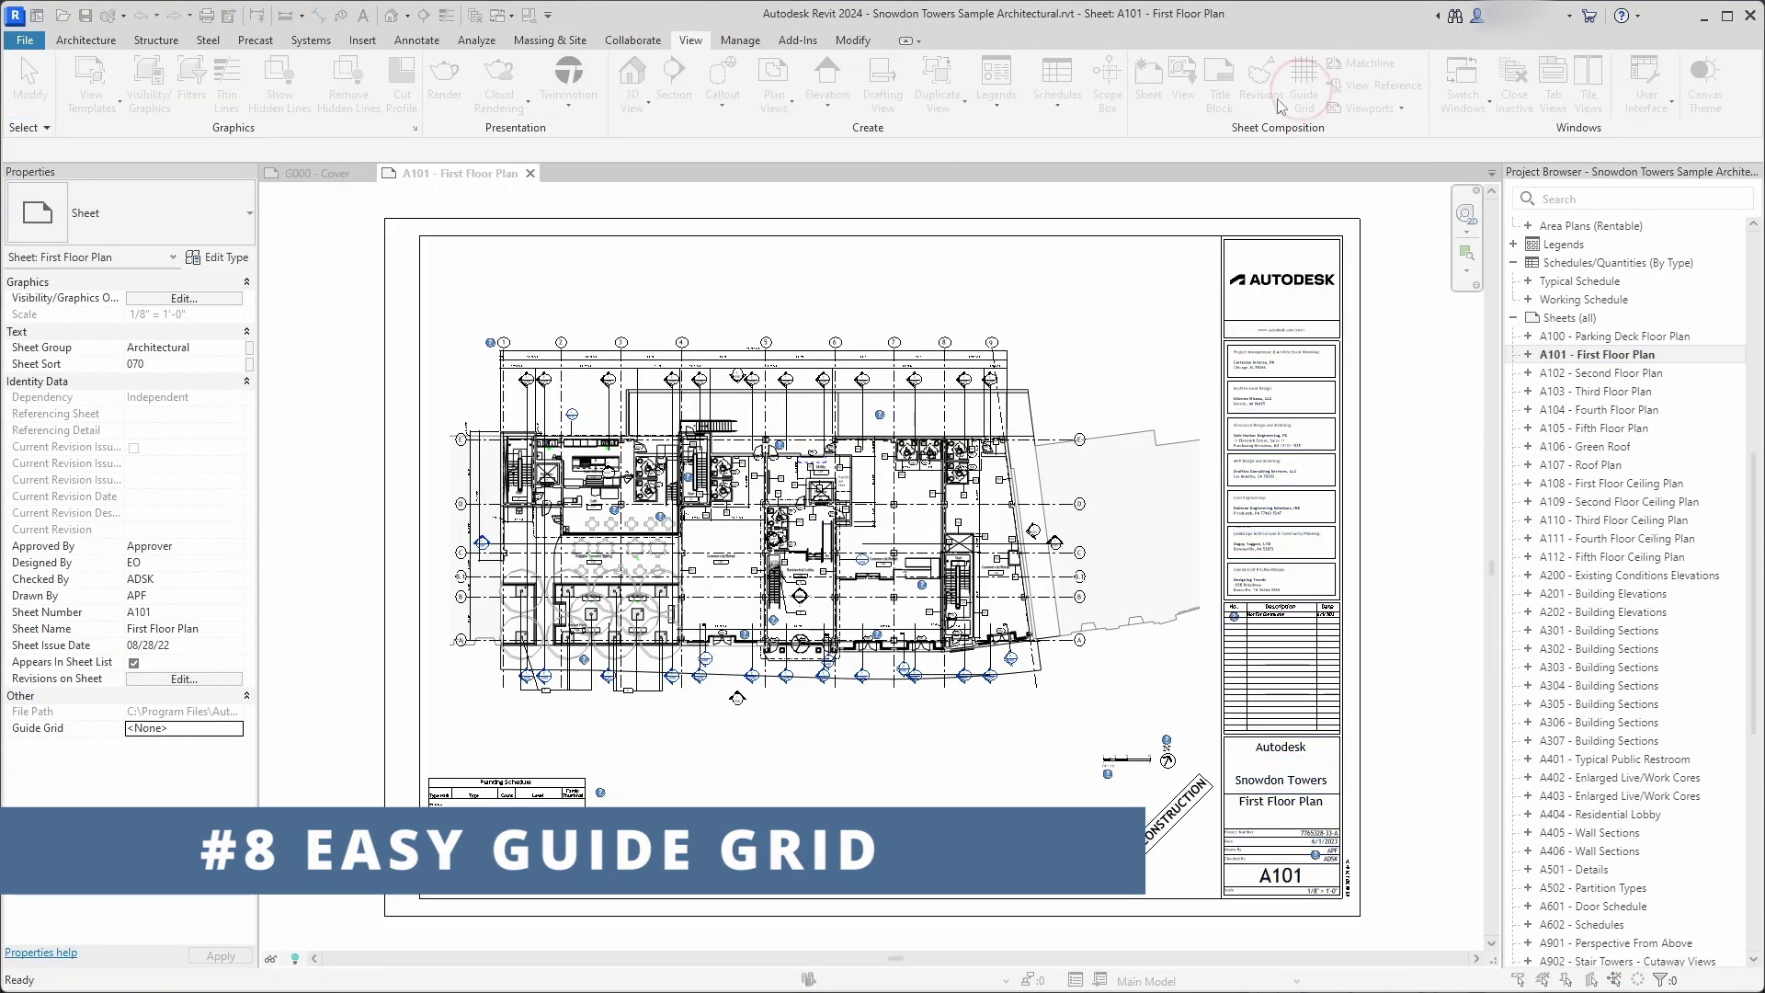
pyautogui.click(856, 589)
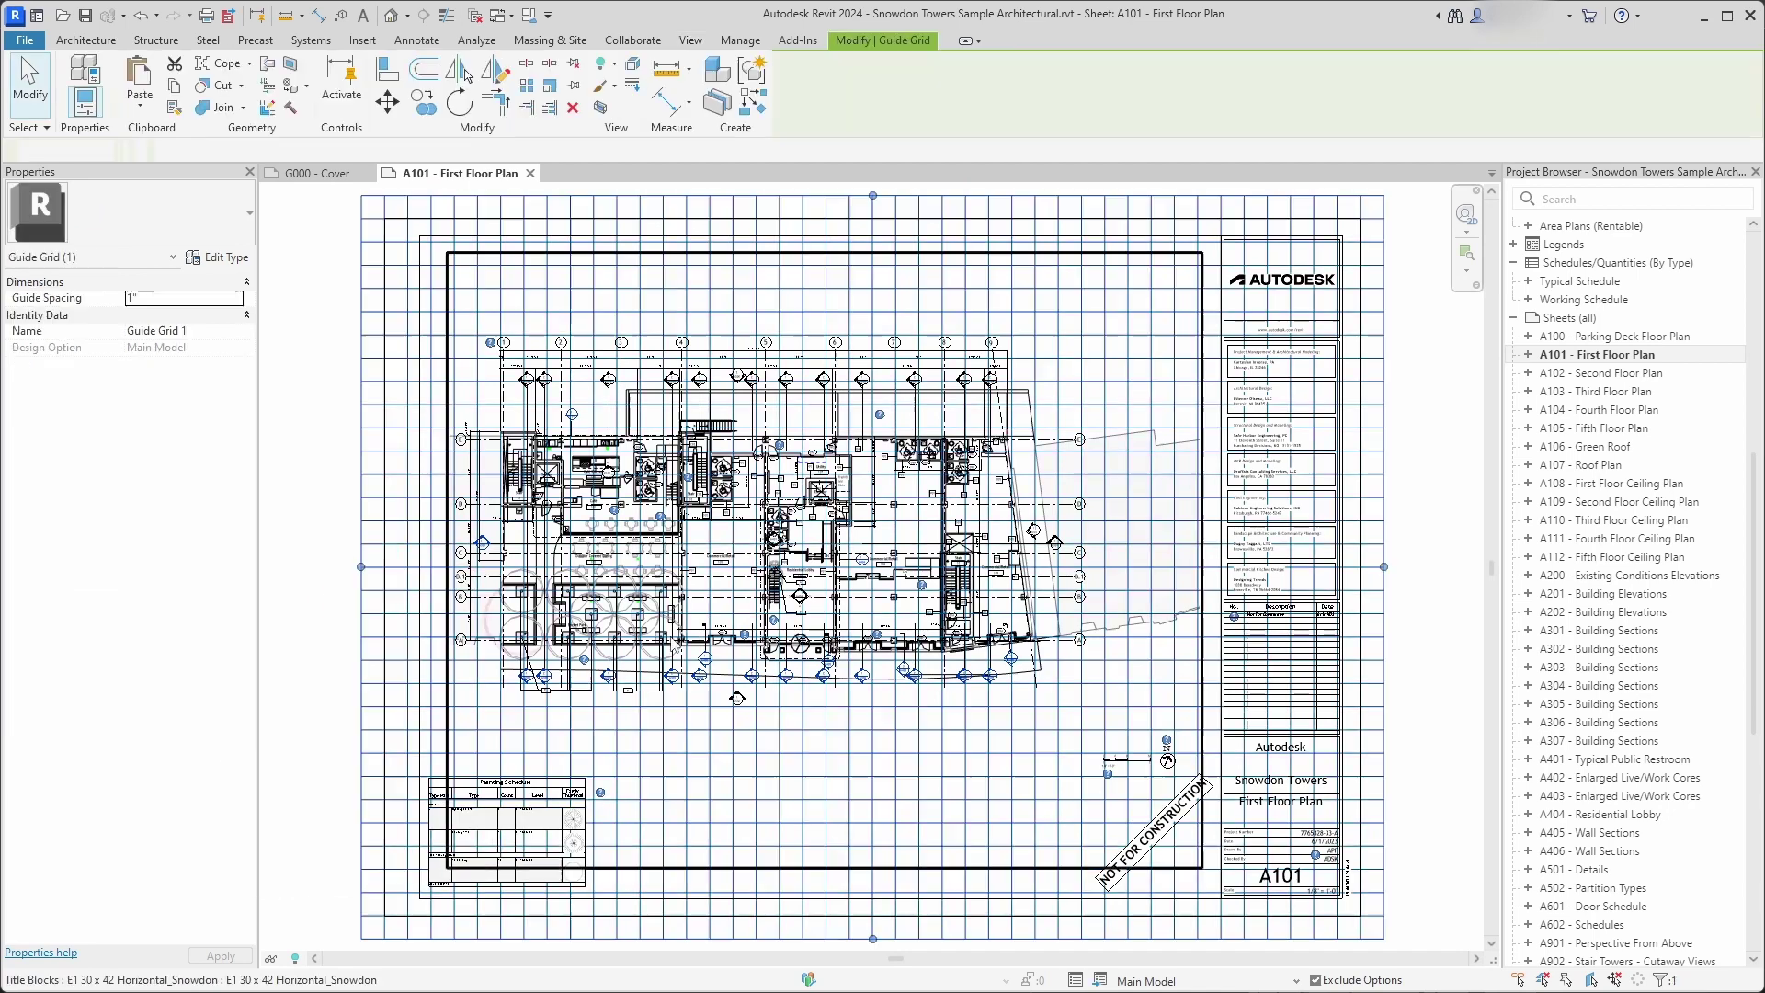
# Shrink the guide grid from all four sides to the area around the Pocket Park end of the floor plan.
pyautogui.moveTo(660, 589); pyautogui.dragTo(657, 584)
pyautogui.moveTo(361, 567); pyautogui.dragTo(474, 567)
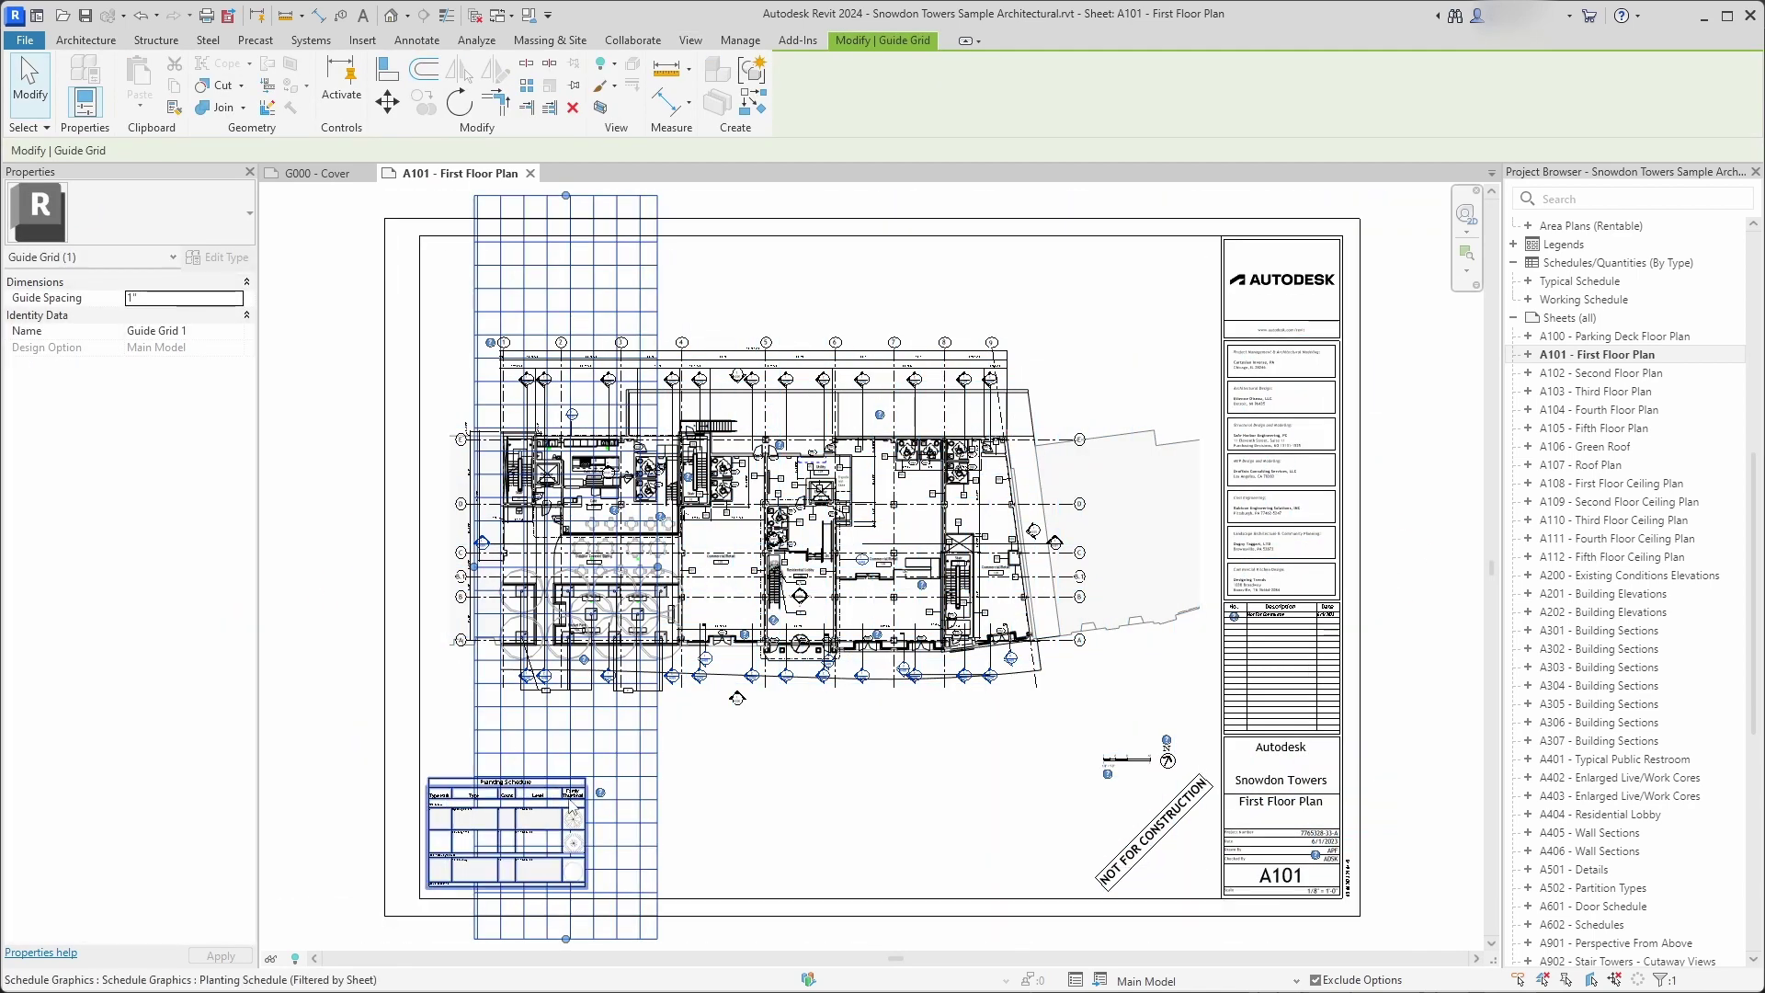
pyautogui.moveTo(565, 939); pyautogui.dragTo(565, 750)
pyautogui.moveTo(566, 194); pyautogui.dragTo(565, 496)
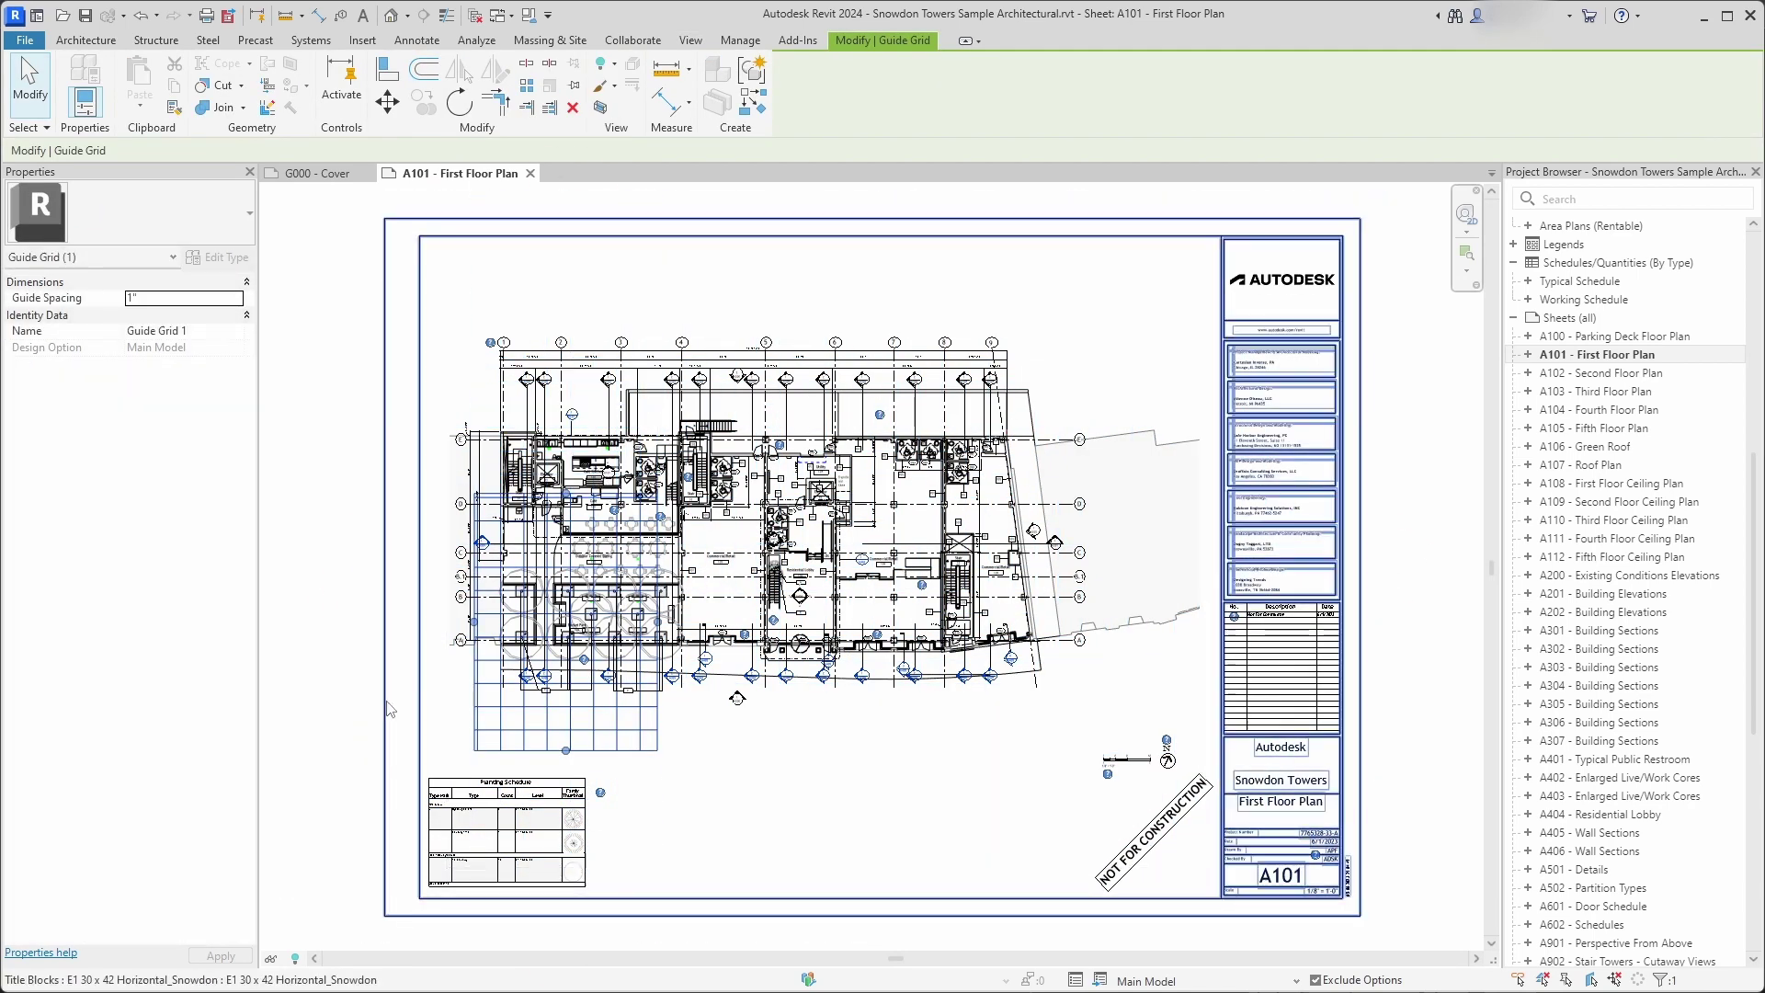
pyautogui.click(354, 701)
pyautogui.scroll(3, 533, 699)
pyautogui.click(978, 570)
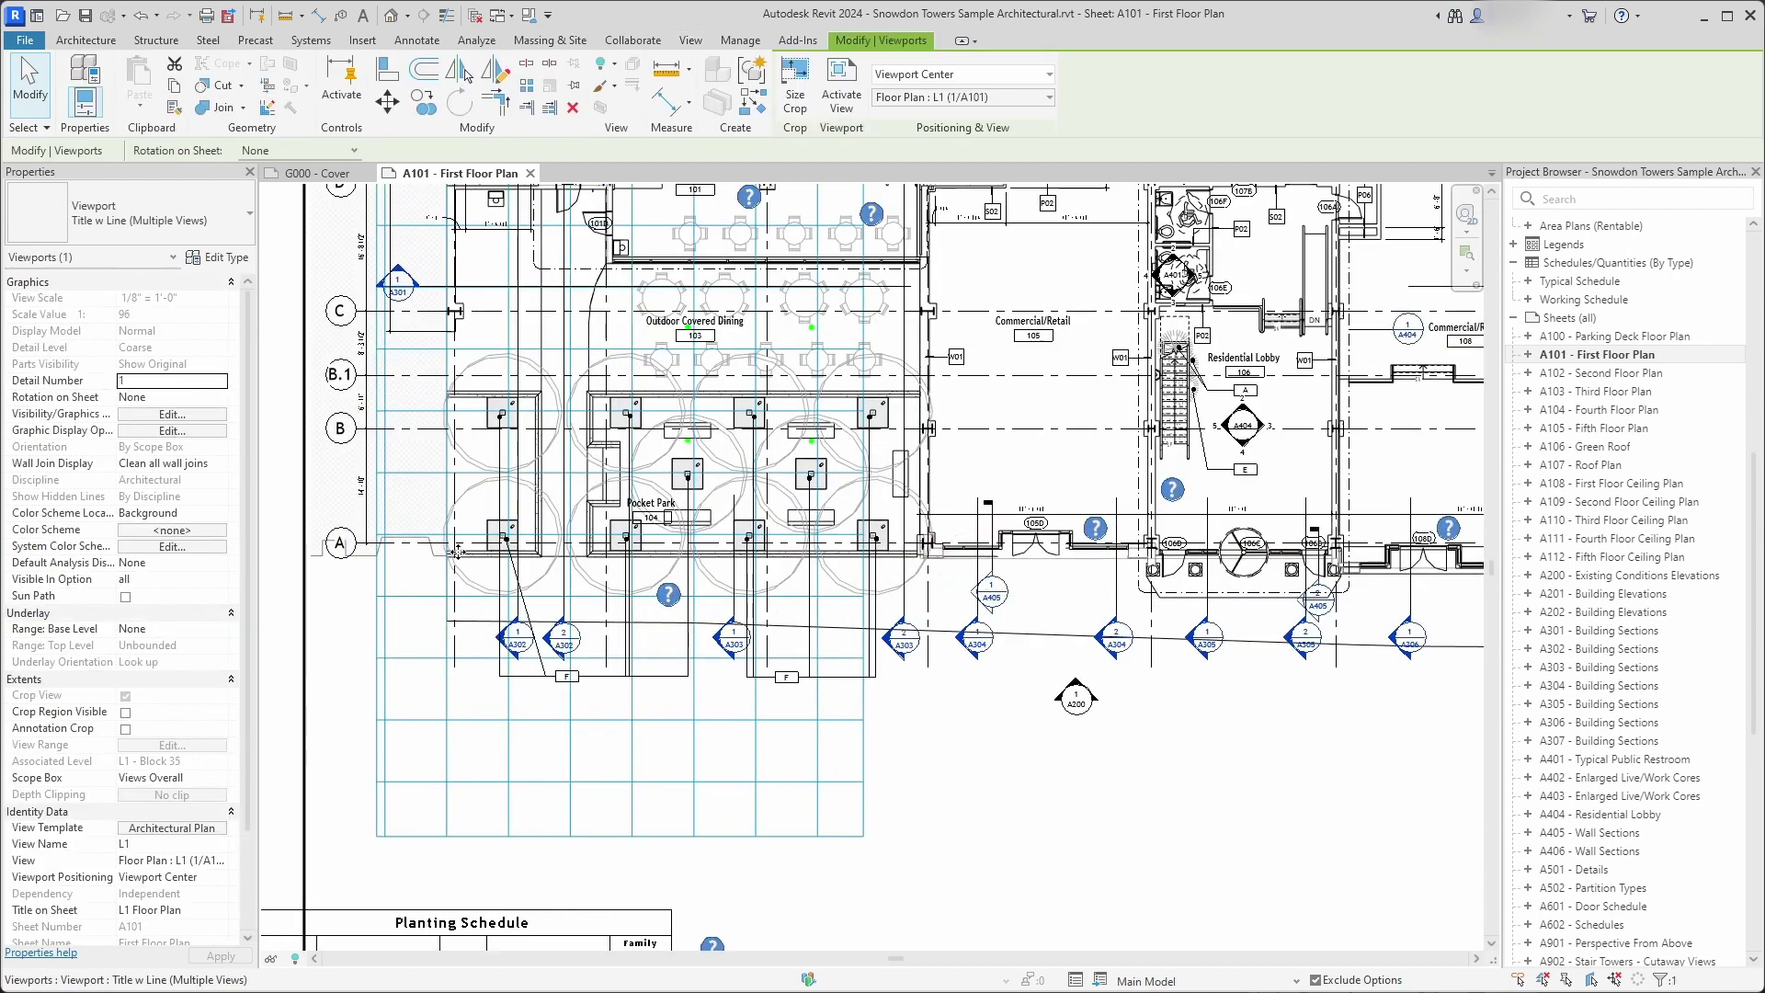
pyautogui.scroll(3, 460, 556)
pyautogui.press('Escape')
pyautogui.scroll(-4, 708, 511)
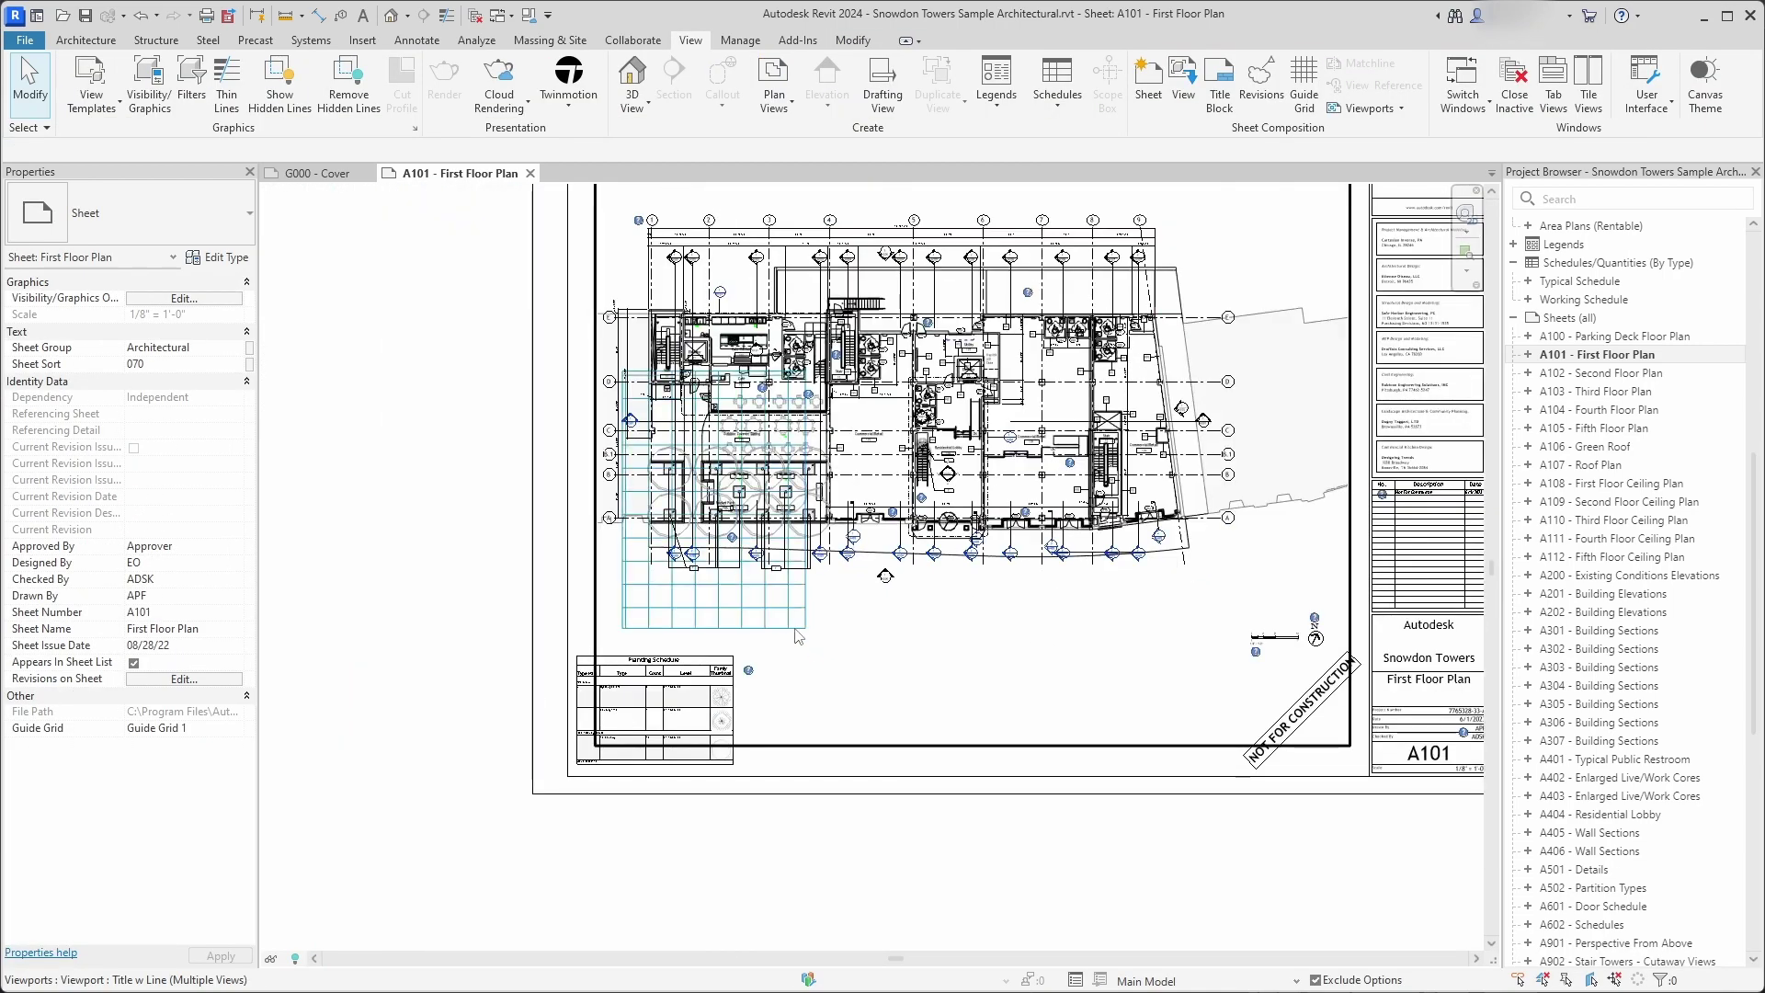
# Set the spacing of the guide grid on sheet A101 to 10".
pyautogui.moveTo(783, 627); pyautogui.dragTo(736, 666, button='middle')
pyautogui.click(678, 656)
pyautogui.press('Tab')
pyautogui.click(677, 656)
pyautogui.click(162, 298)
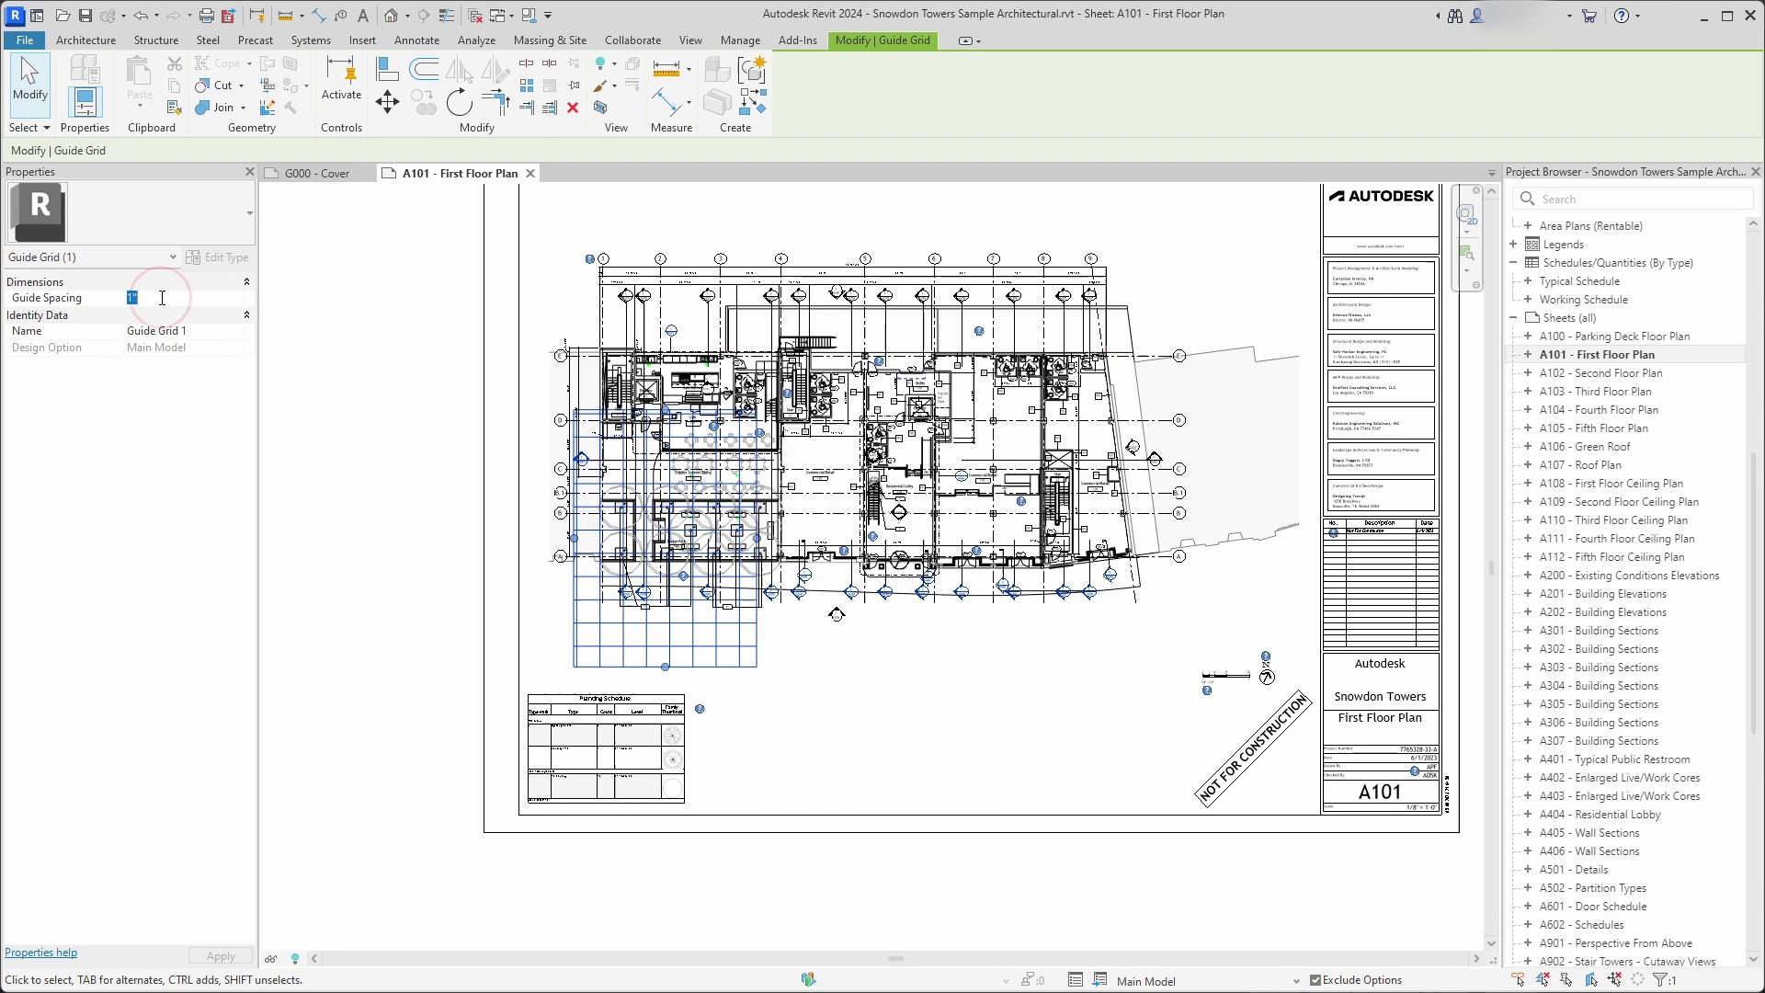
pyautogui.write('10')
pyautogui.press('Return')
# Extend the guide grid's right and lower edges outward and pull its upper edge down to grid line C.
pyautogui.scroll(2, 724, 460)
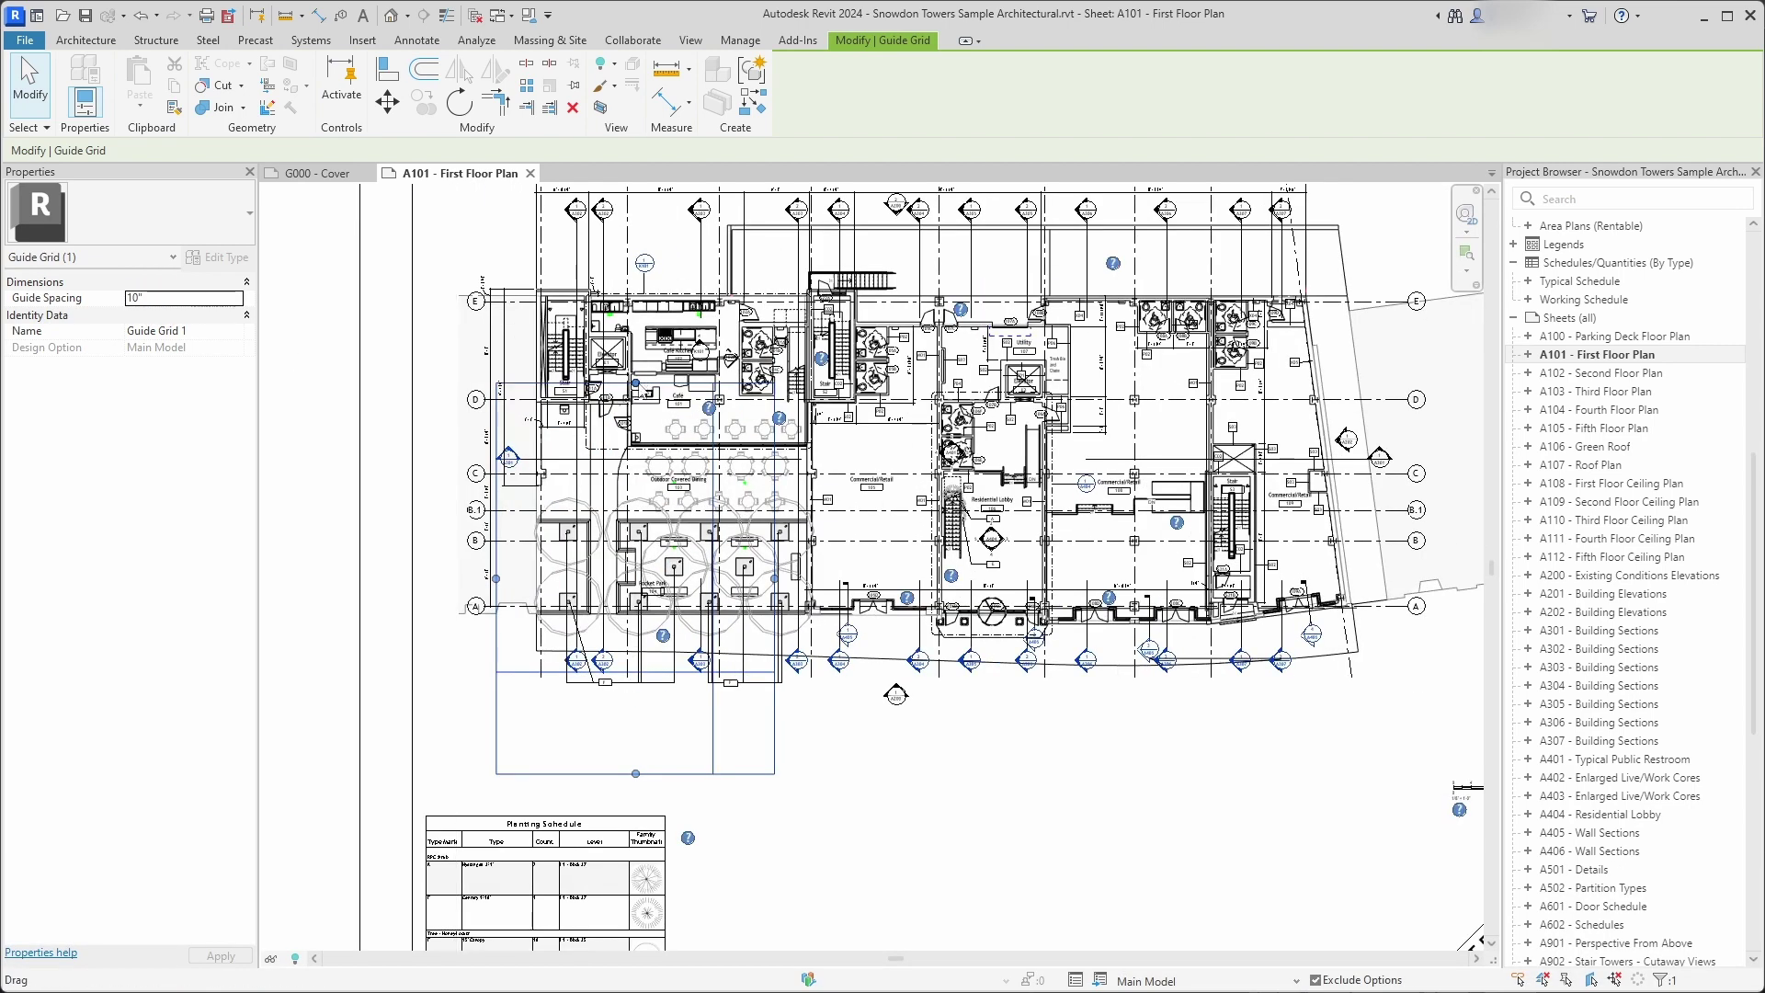
pyautogui.moveTo(773, 599); pyautogui.dragTo(855, 599)
pyautogui.moveTo(675, 773); pyautogui.dragTo(678, 824)
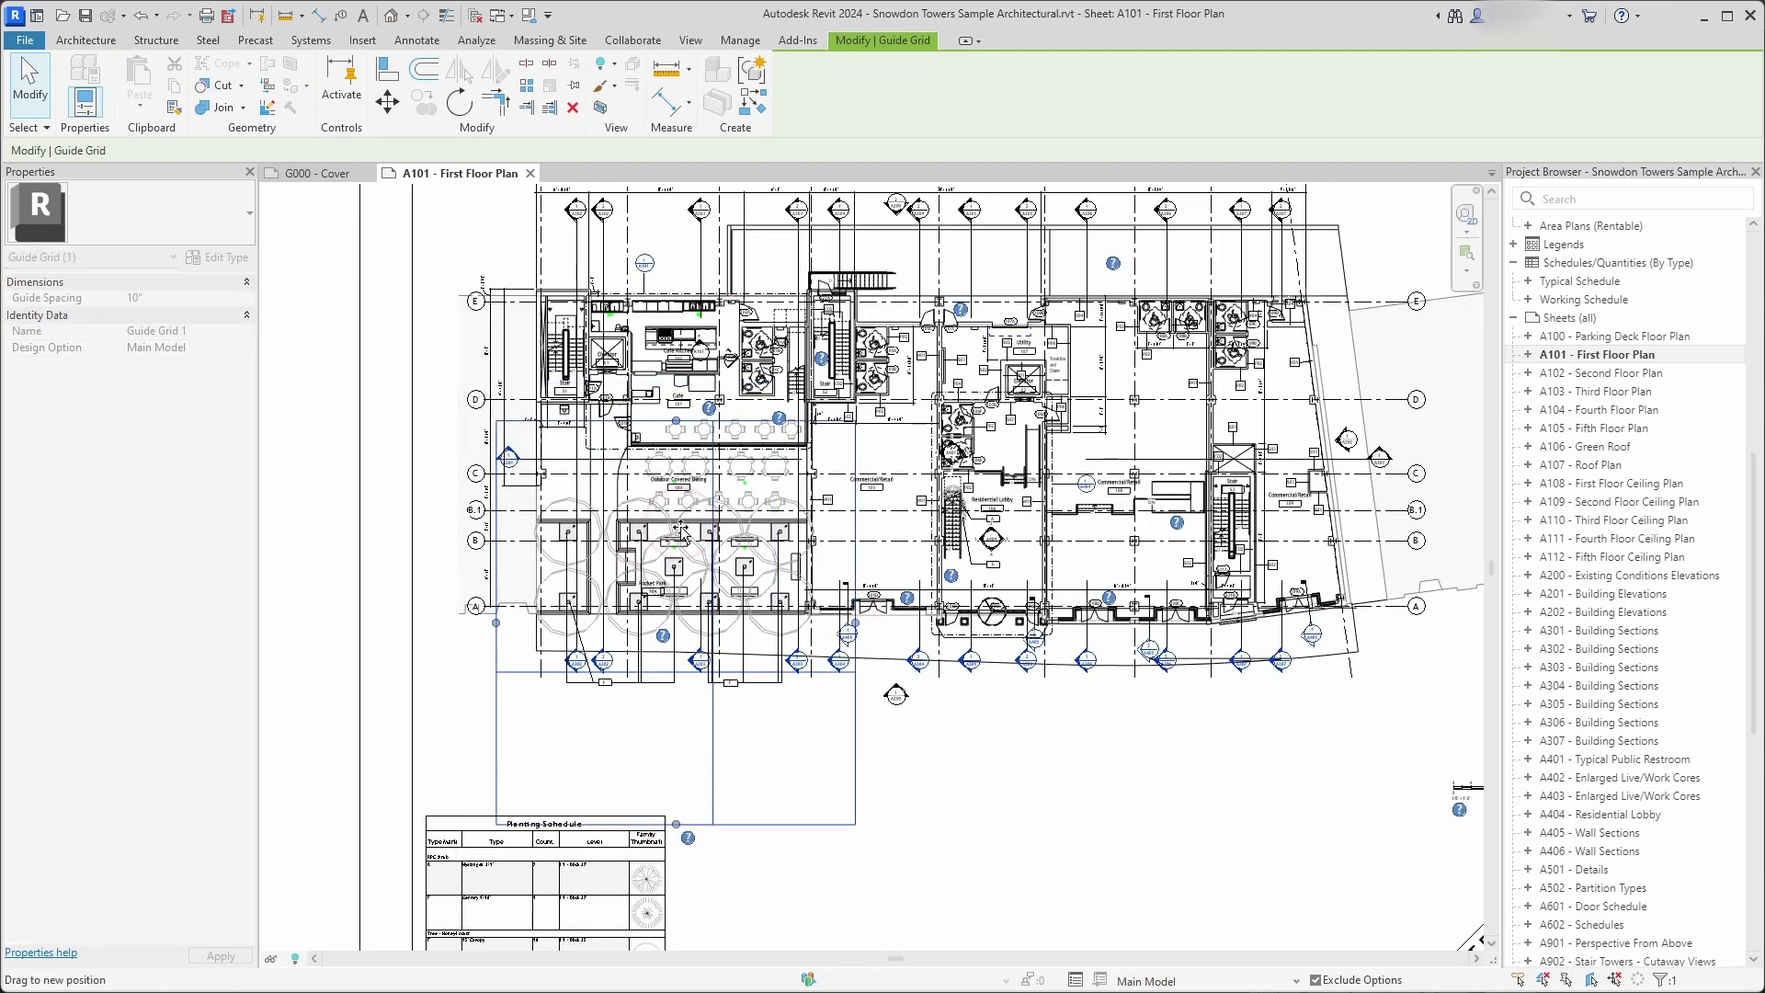
pyautogui.moveTo(677, 420); pyautogui.dragTo(676, 470)
pyautogui.moveTo(496, 647); pyautogui.dragTo(502, 648)
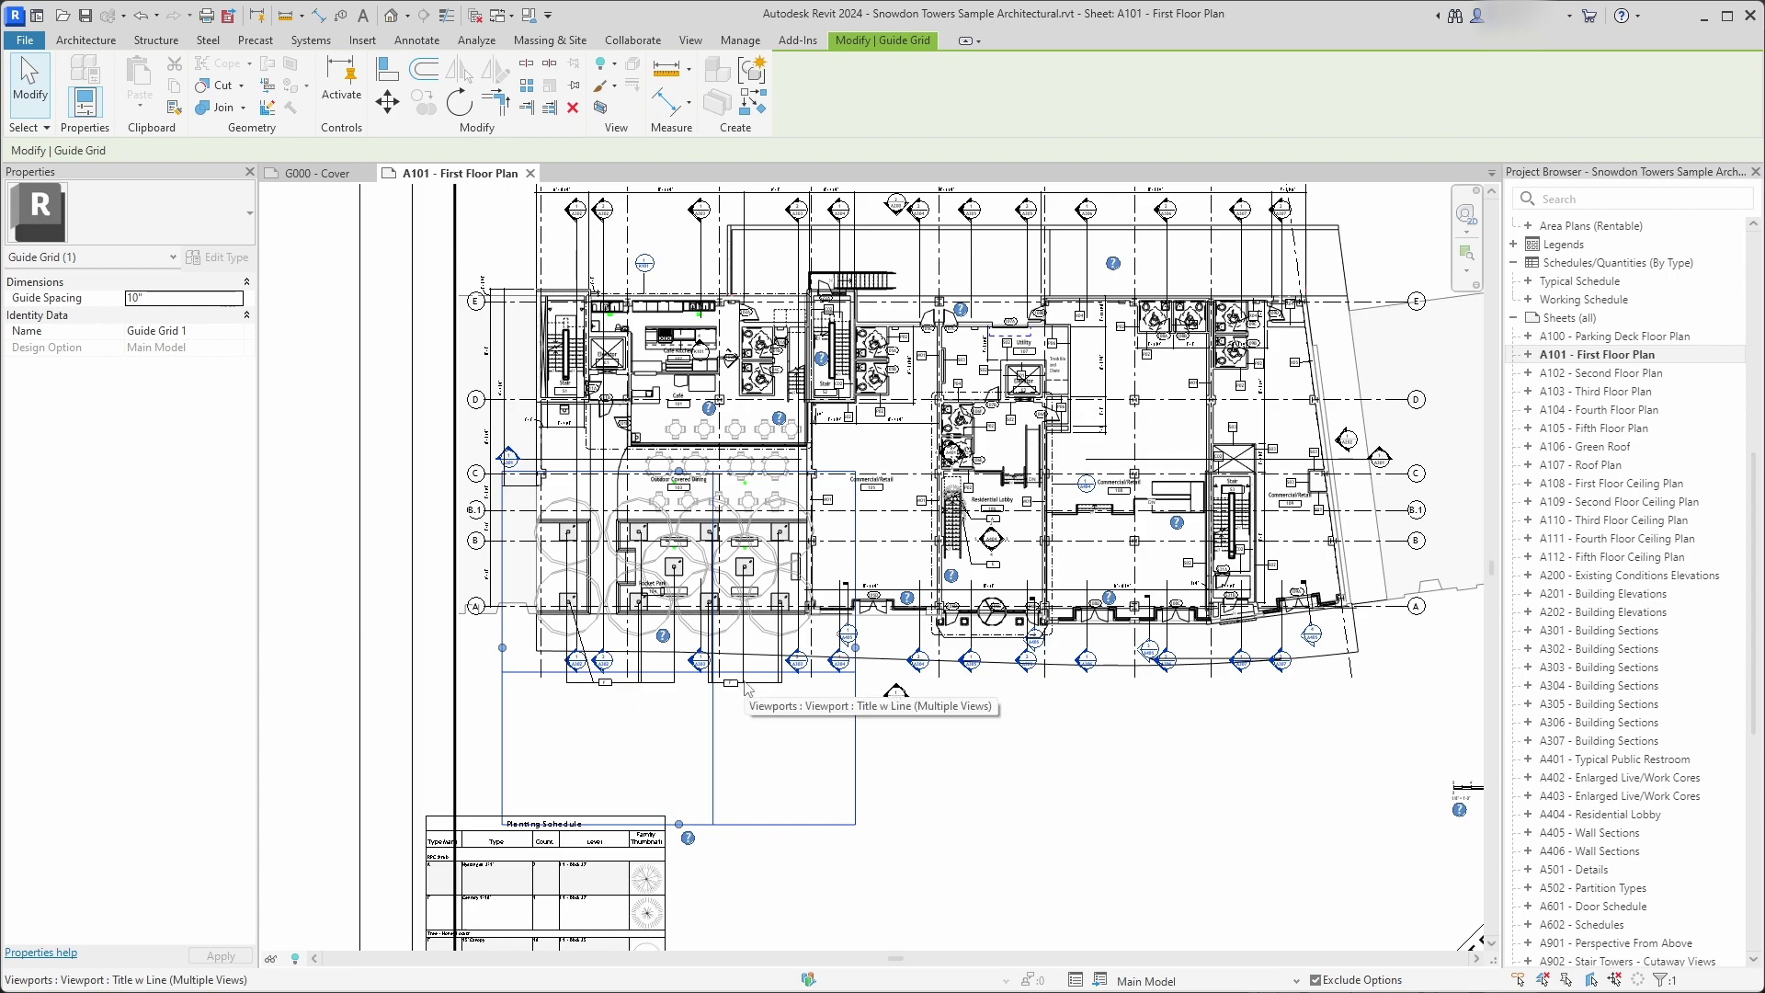
# Move the guide grid so its interior intersection lands where grid lines 1 and A cross.
pyautogui.press('m')
pyautogui.press('v')
pyautogui.scroll(5, 714, 674)
pyautogui.click(714, 673)
pyautogui.scroll(-2, 684, 676)
pyautogui.scroll(1, 369, 552)
pyautogui.moveTo(369, 552); pyautogui.dragTo(716, 593, button='middle')
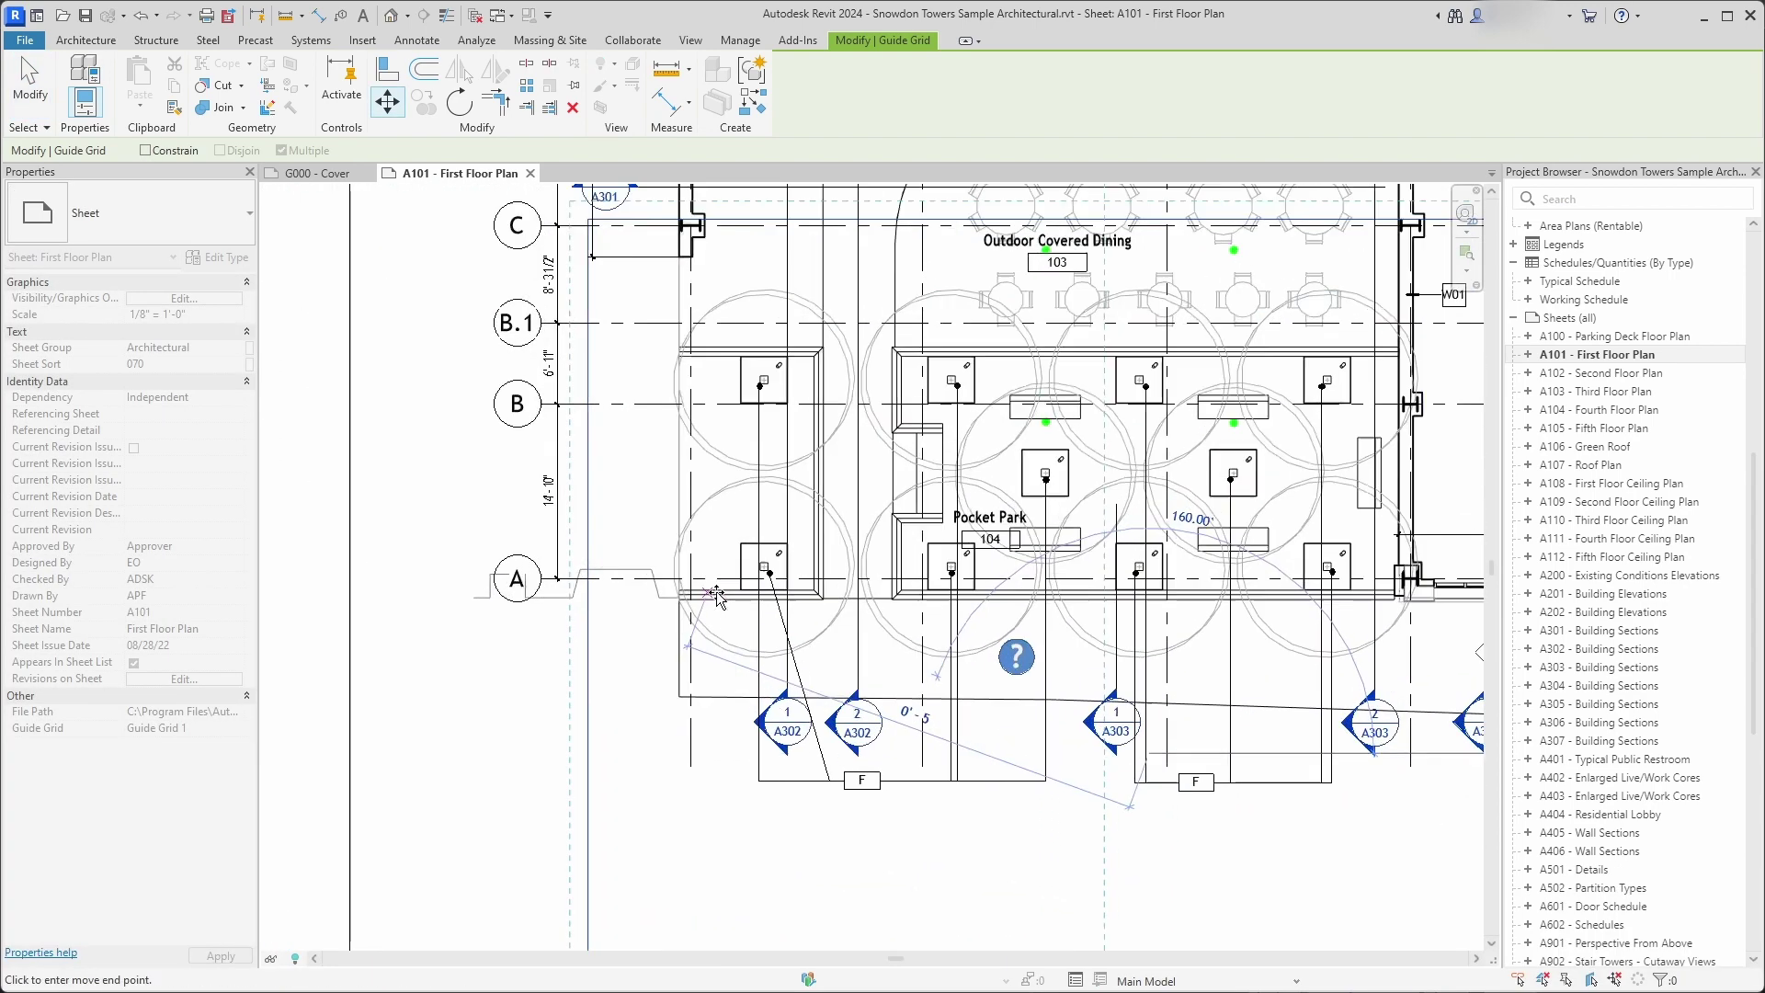
pyautogui.scroll(1, 716, 593)
pyautogui.click(681, 572)
pyautogui.scroll(-6, 622, 632)
pyautogui.press('Escape')
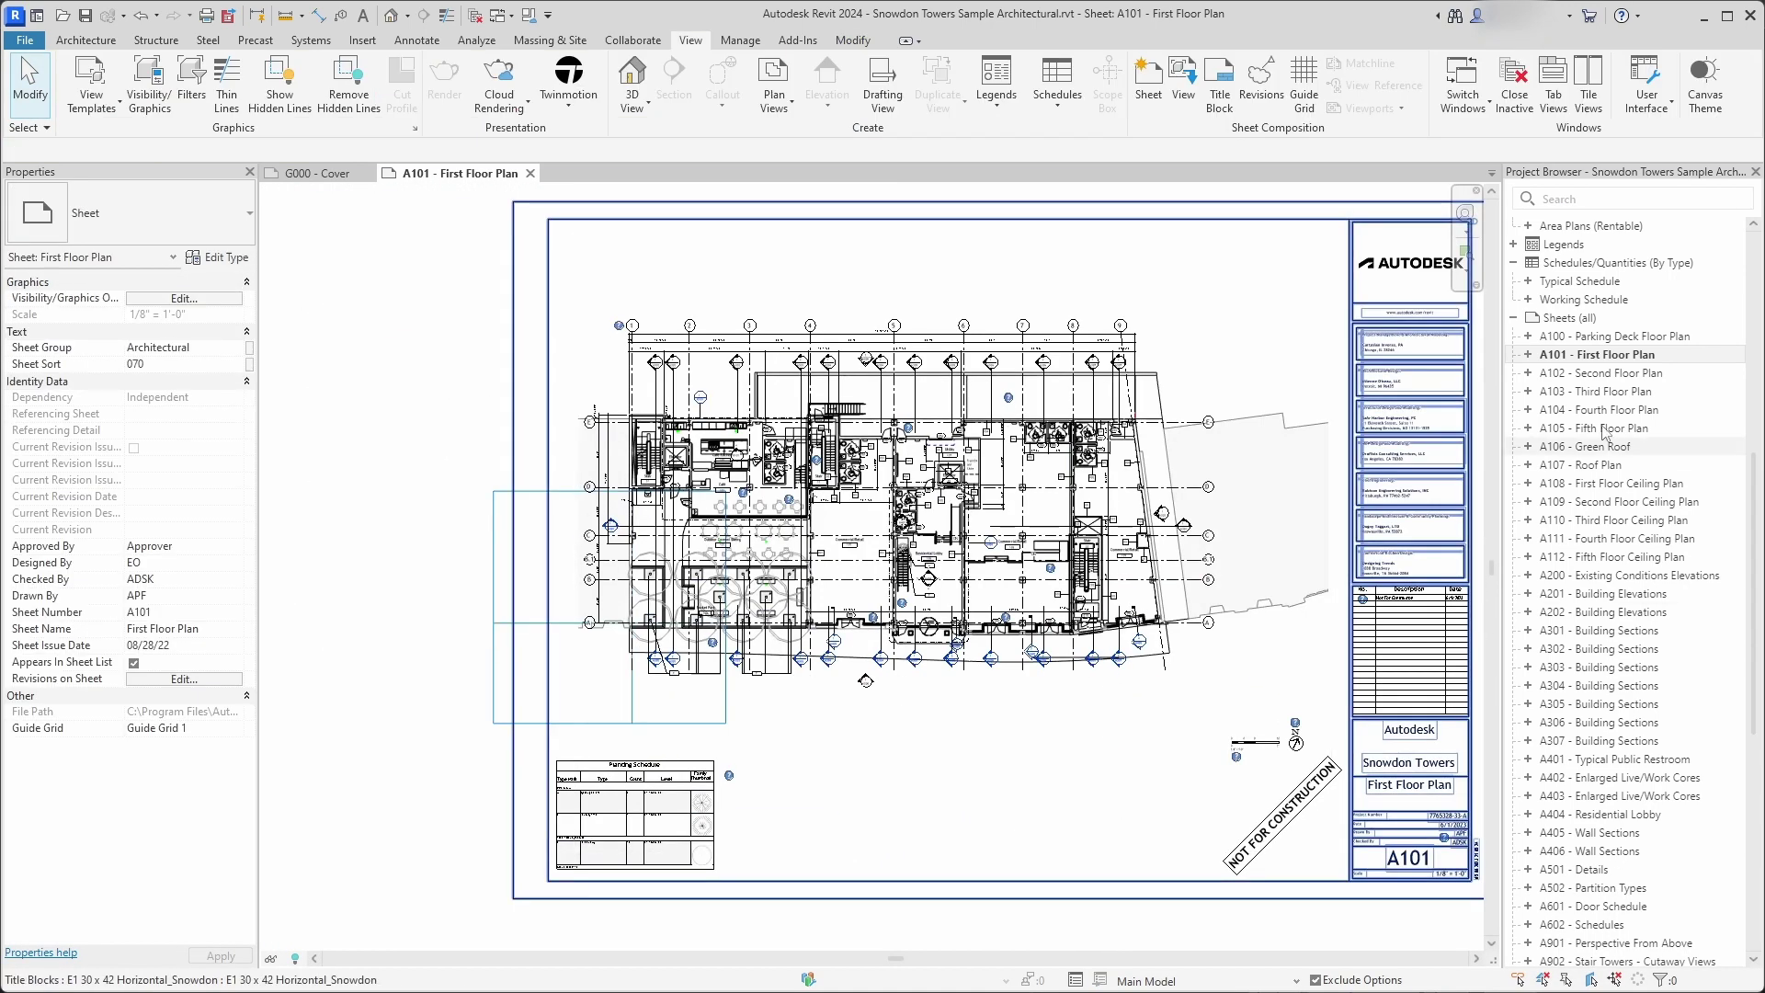
# Open sheet A102 - Second Floor Plan and assign Guide Grid 1 to it.
pyautogui.click(1604, 374)
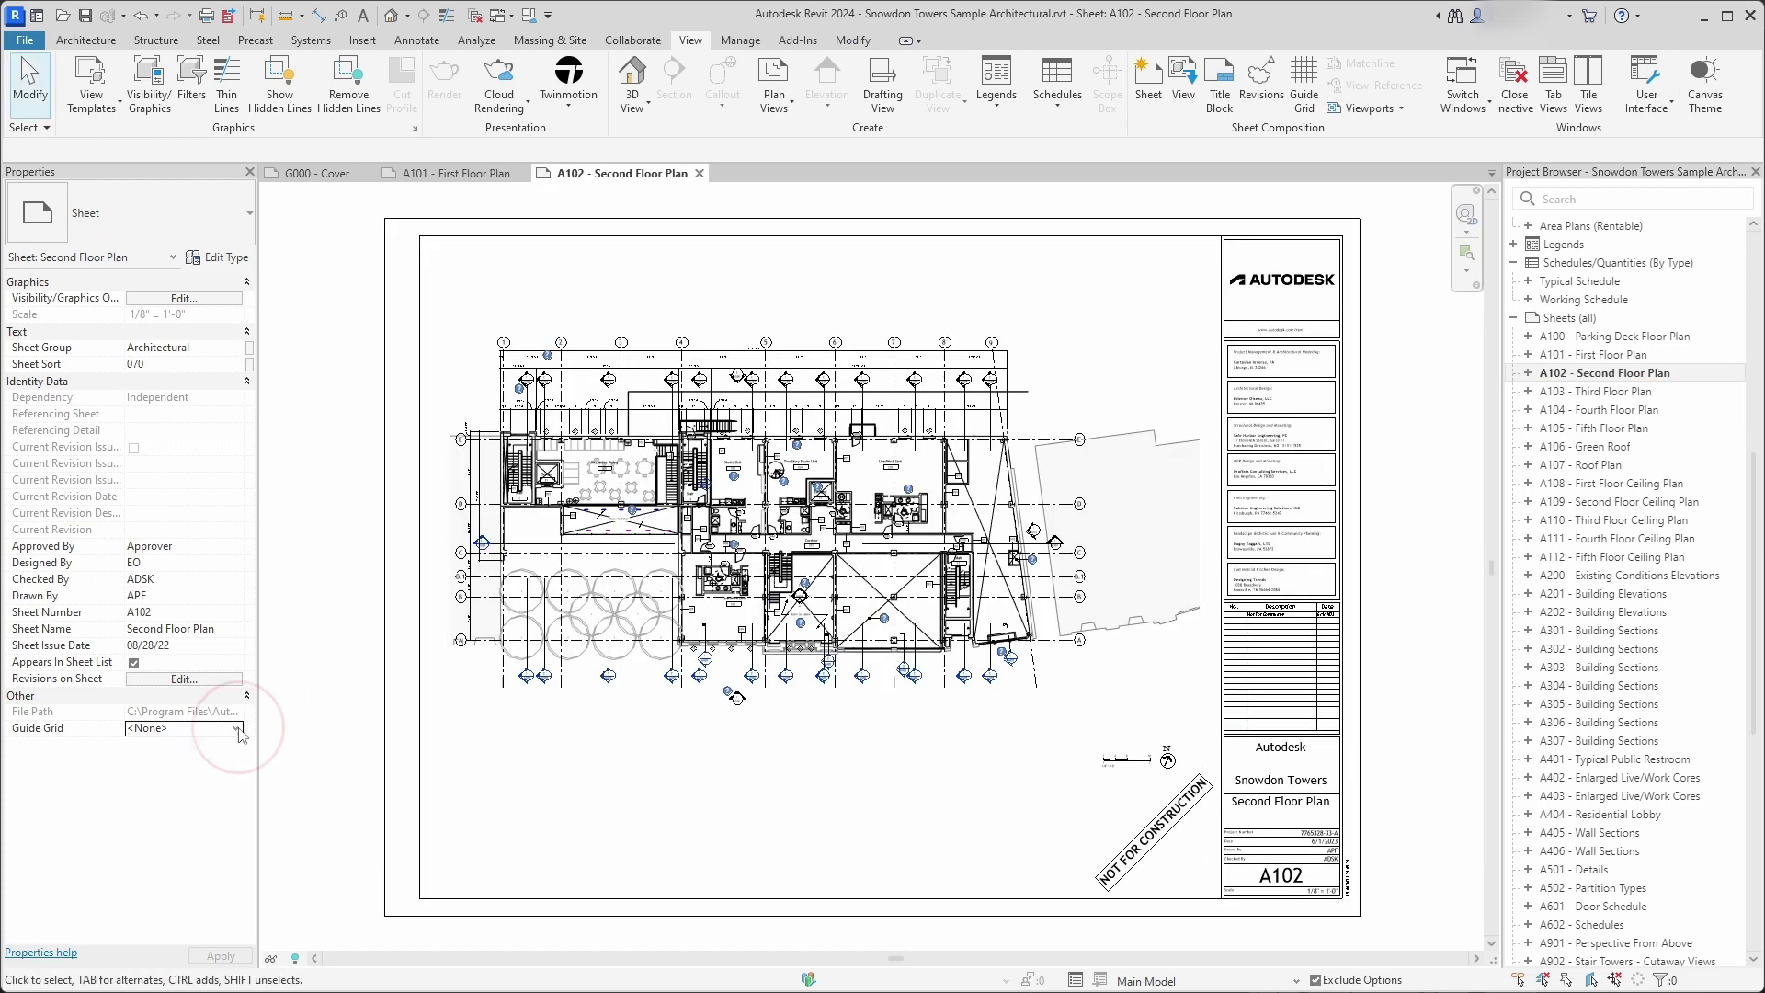
pyautogui.click(488, 732)
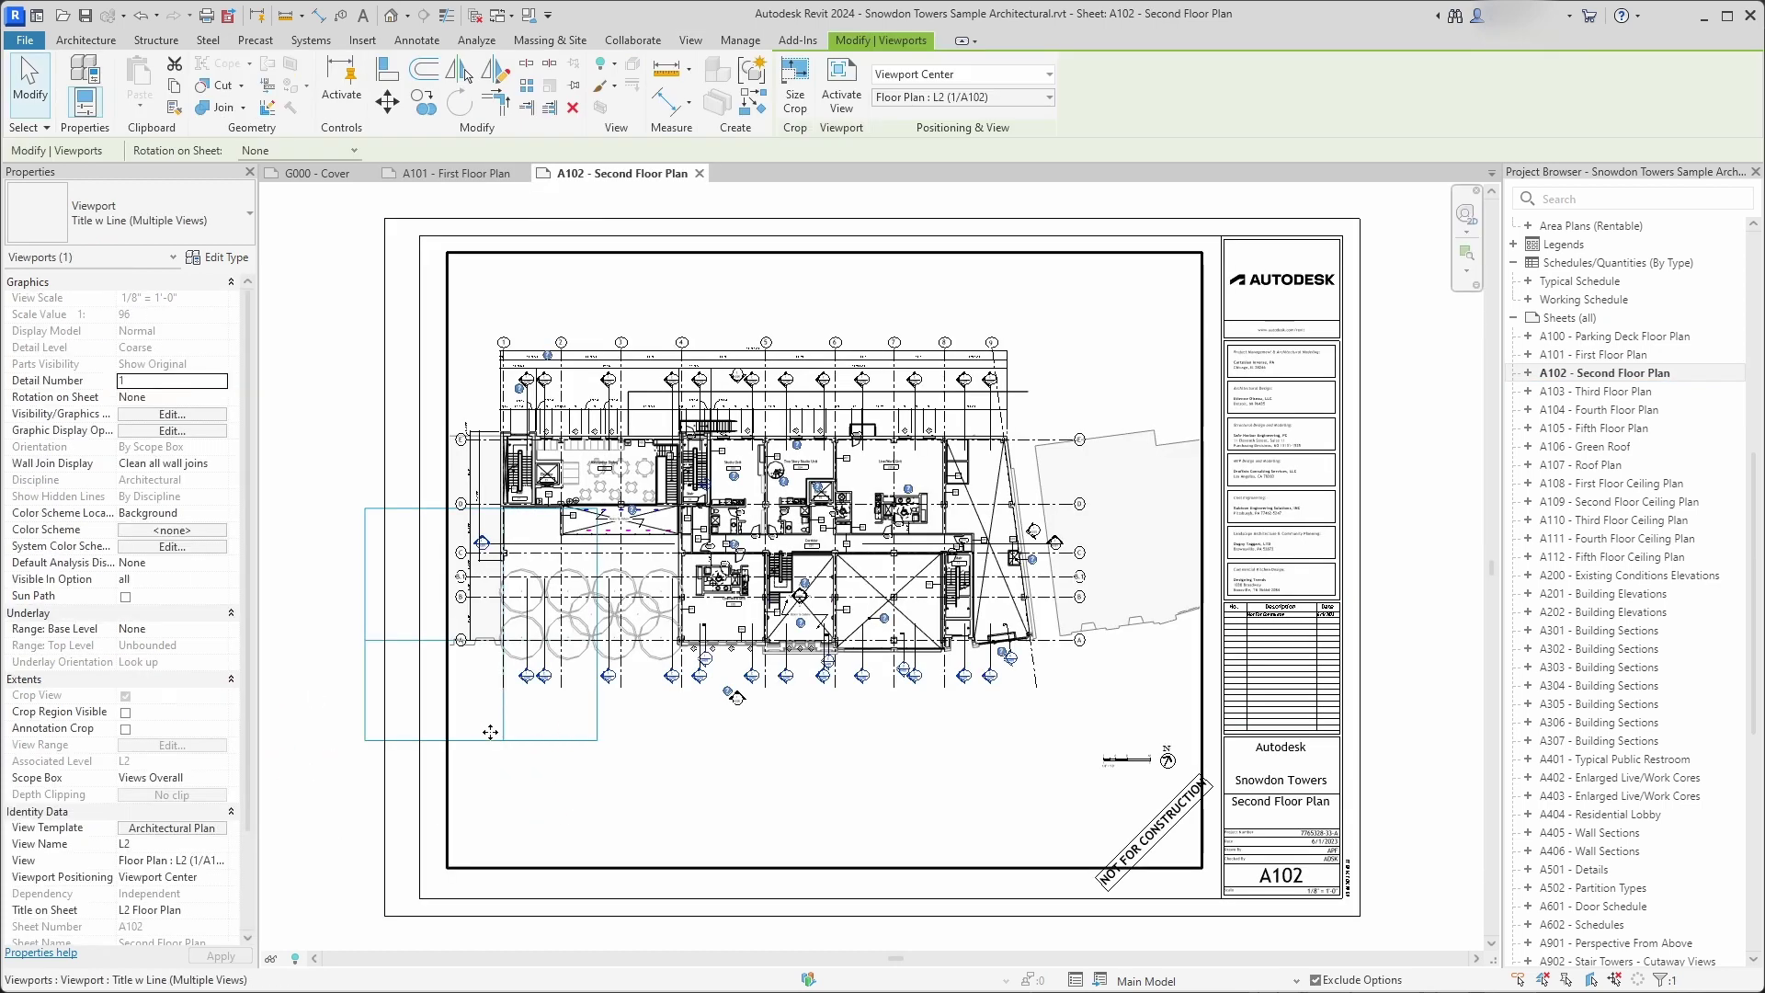
pyautogui.press('Escape')
pyautogui.click(477, 642)
pyautogui.press('Escape')
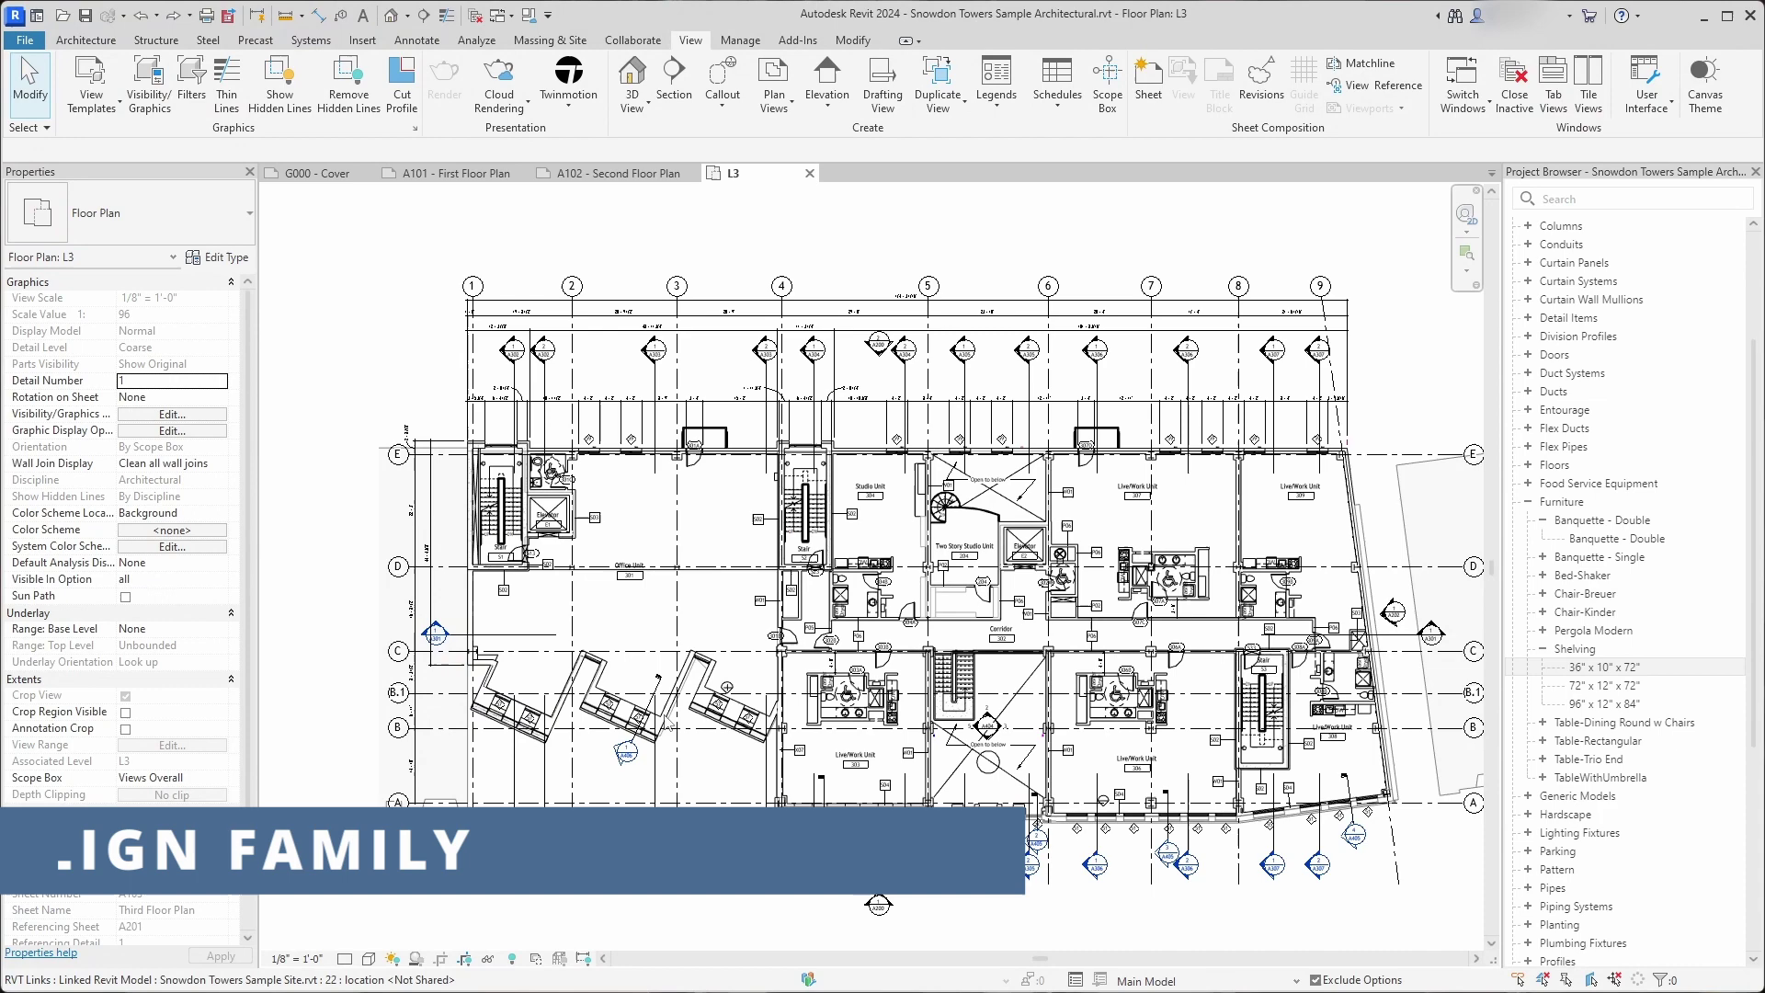
# Place a 36" x 10" x 72" Shelving unit in the open floor beside the angled wall in plan L3.
pyautogui.click(1595, 668)
pyautogui.scroll(3, 1583, 320)
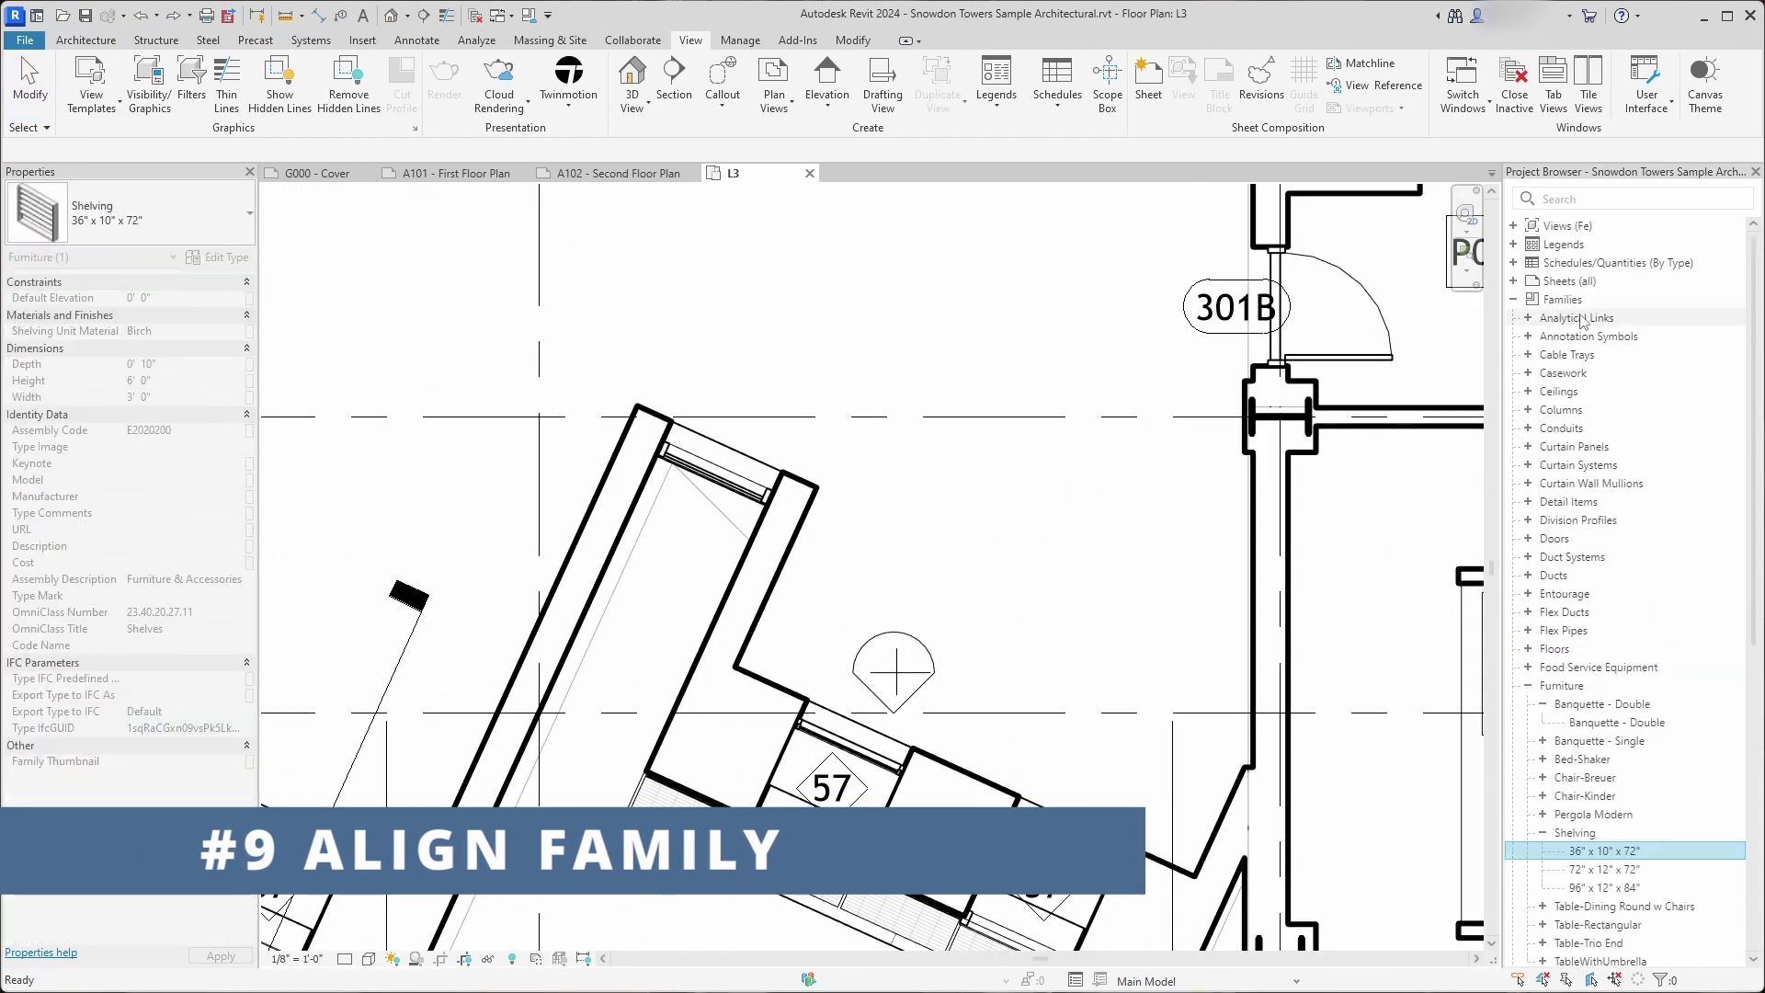
pyautogui.moveTo(1609, 853); pyautogui.dragTo(919, 514)
pyautogui.scroll(2, 845, 556)
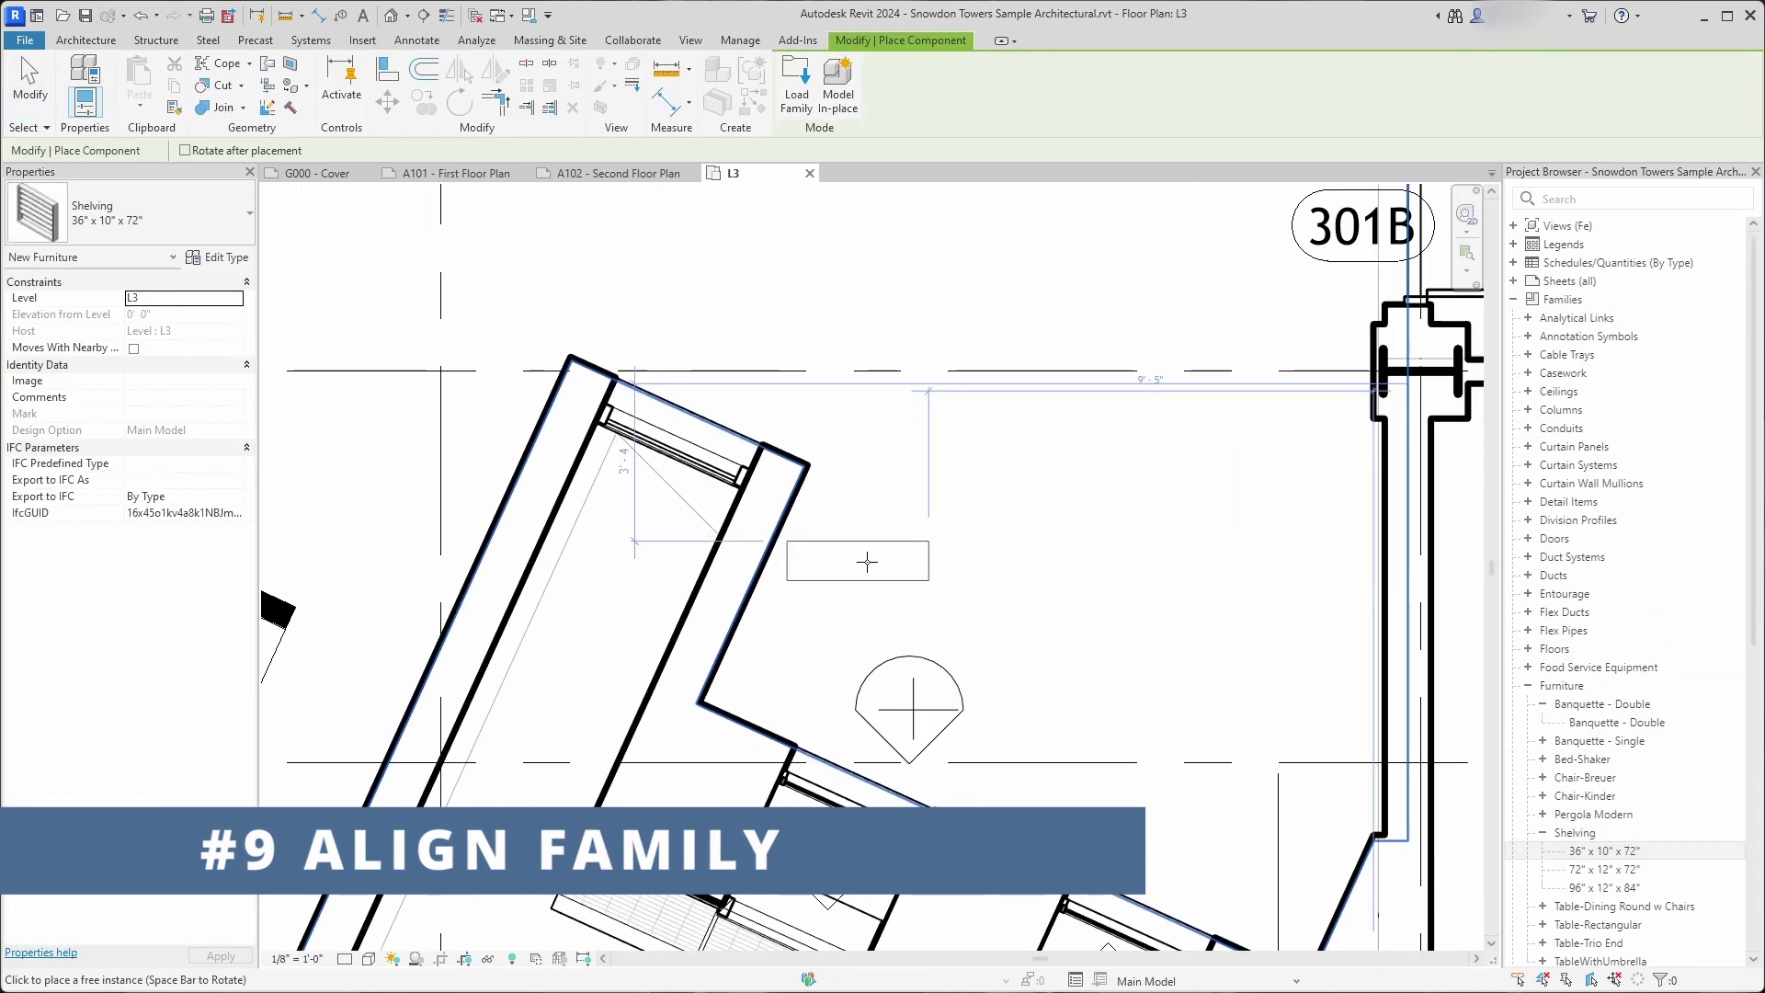
pyautogui.click(898, 555)
pyautogui.press('Escape')
pyautogui.press('Escape')
# Align the shelving unit's edge with the face of the angled wall.
pyautogui.press('a')
pyautogui.press('l')
pyautogui.click(769, 554)
pyautogui.click(876, 539)
pyautogui.press('Escape')
pyautogui.press('Escape')
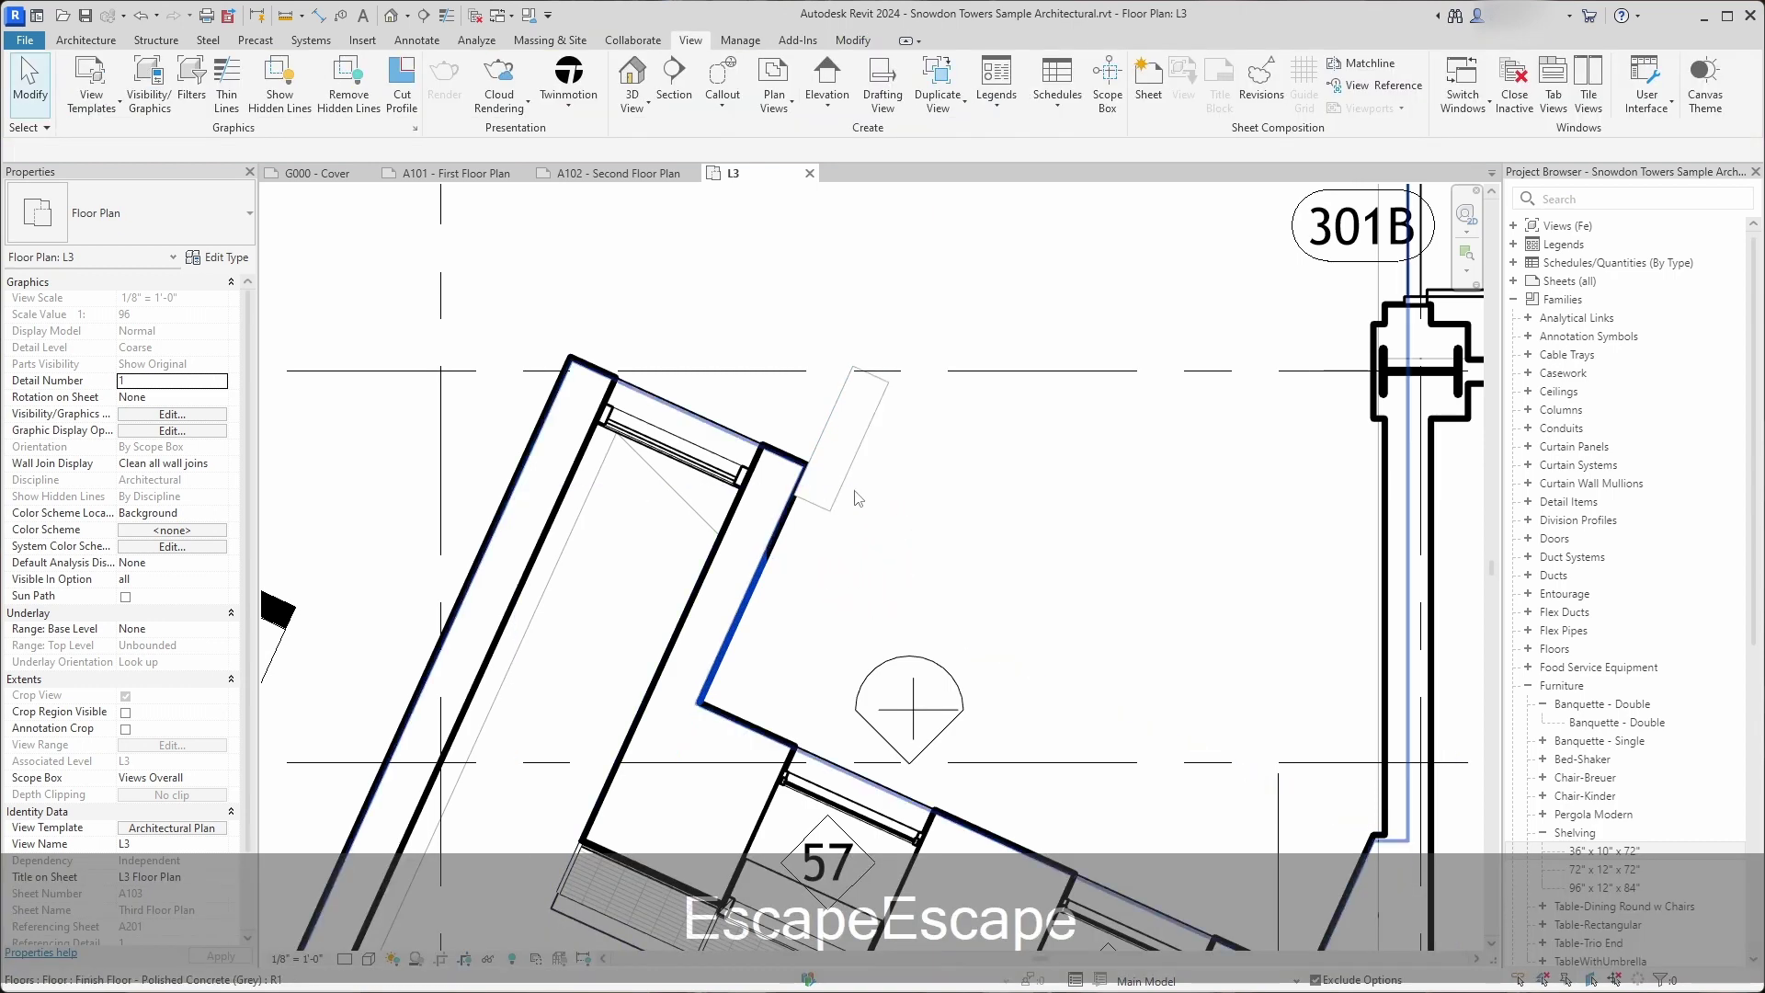
# Place two more 36" x 10" x 72" Shelving units rotated flush to the short angled wall and the window wall below.
pyautogui.moveTo(1620, 853); pyautogui.dragTo(1036, 596)
pyautogui.press('space')
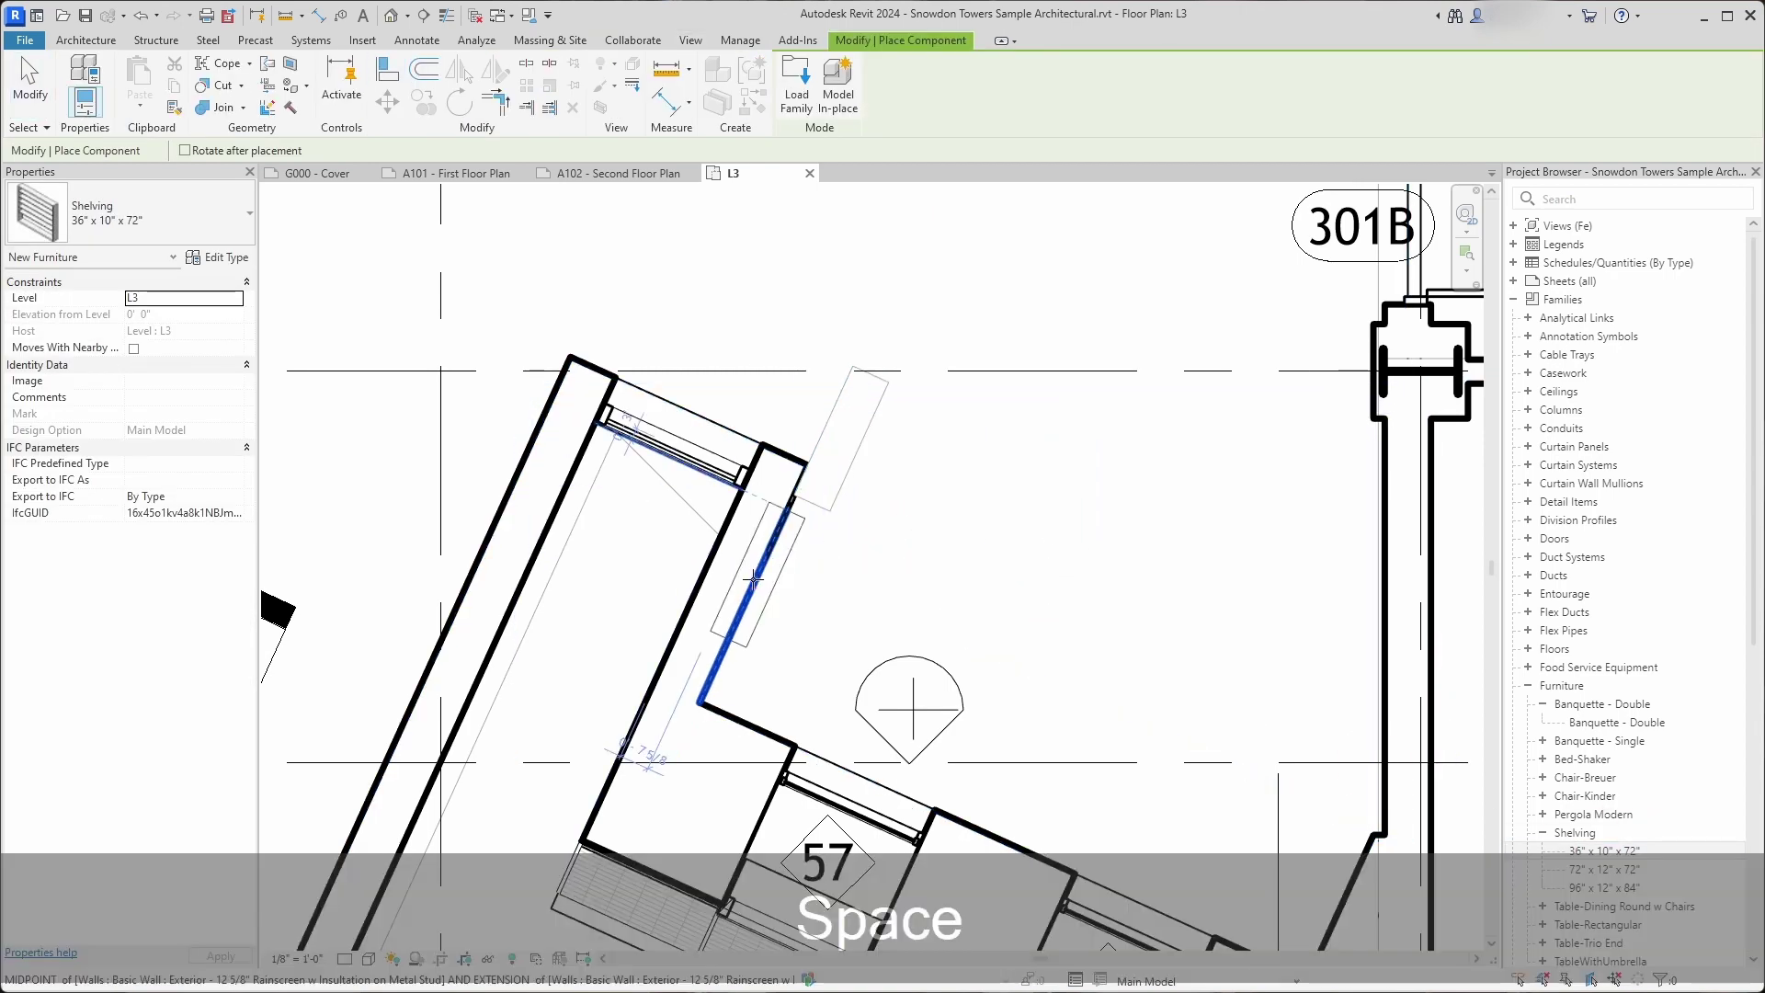
pyautogui.press('space')
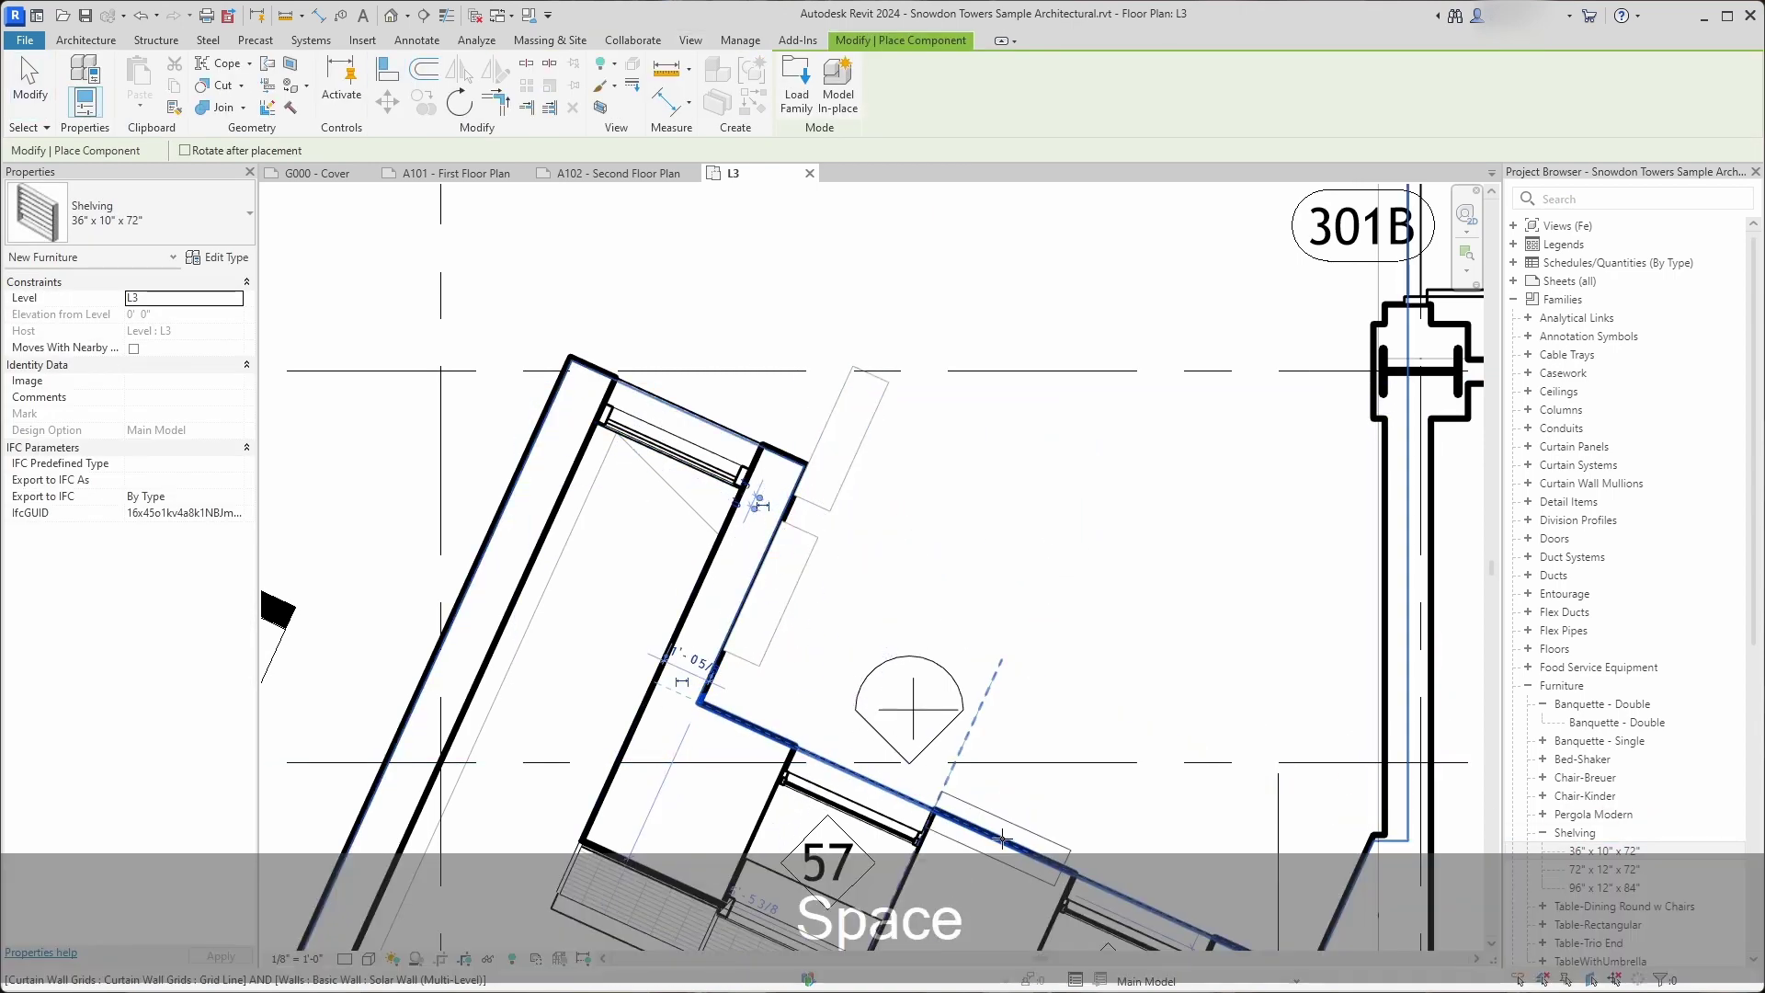
pyautogui.click(1003, 832)
pyautogui.press('Escape')
pyautogui.press('Escape')
pyautogui.scroll(-2, 993, 570)
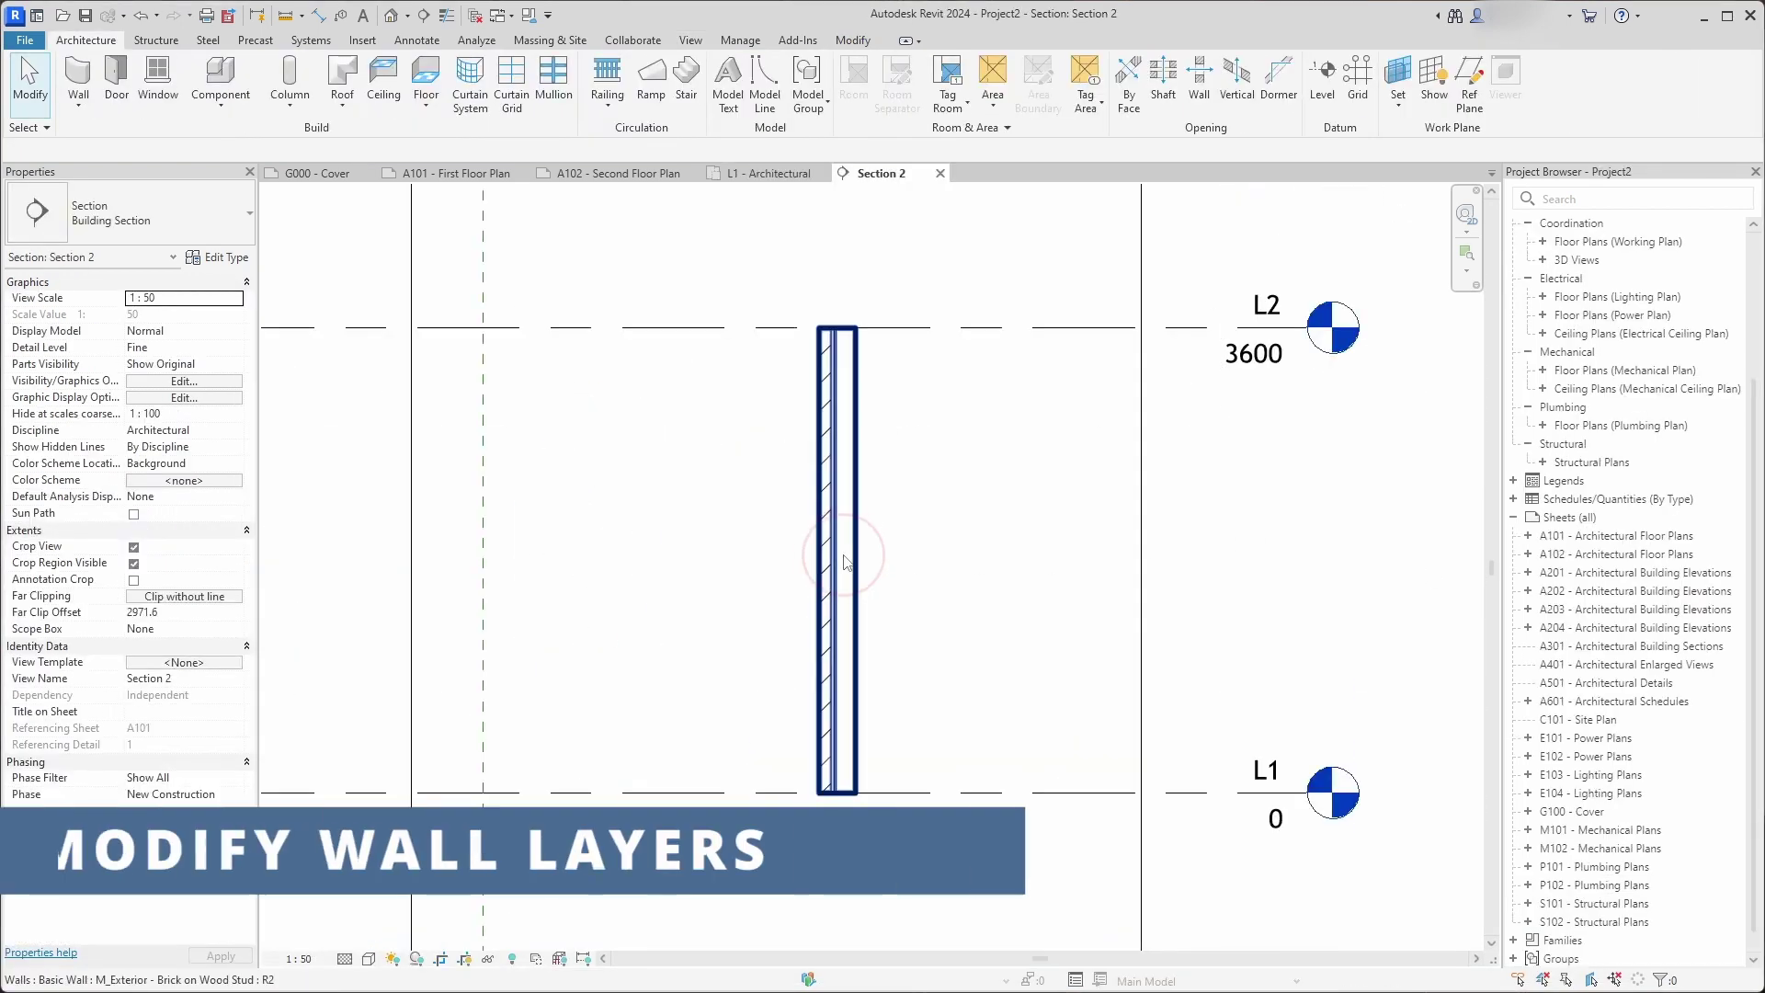
# Open the assembly structure of the Brick on Wood Stud wall type and preview it in section.
pyautogui.click(832, 551)
pyautogui.click(217, 258)
pyautogui.click(985, 229)
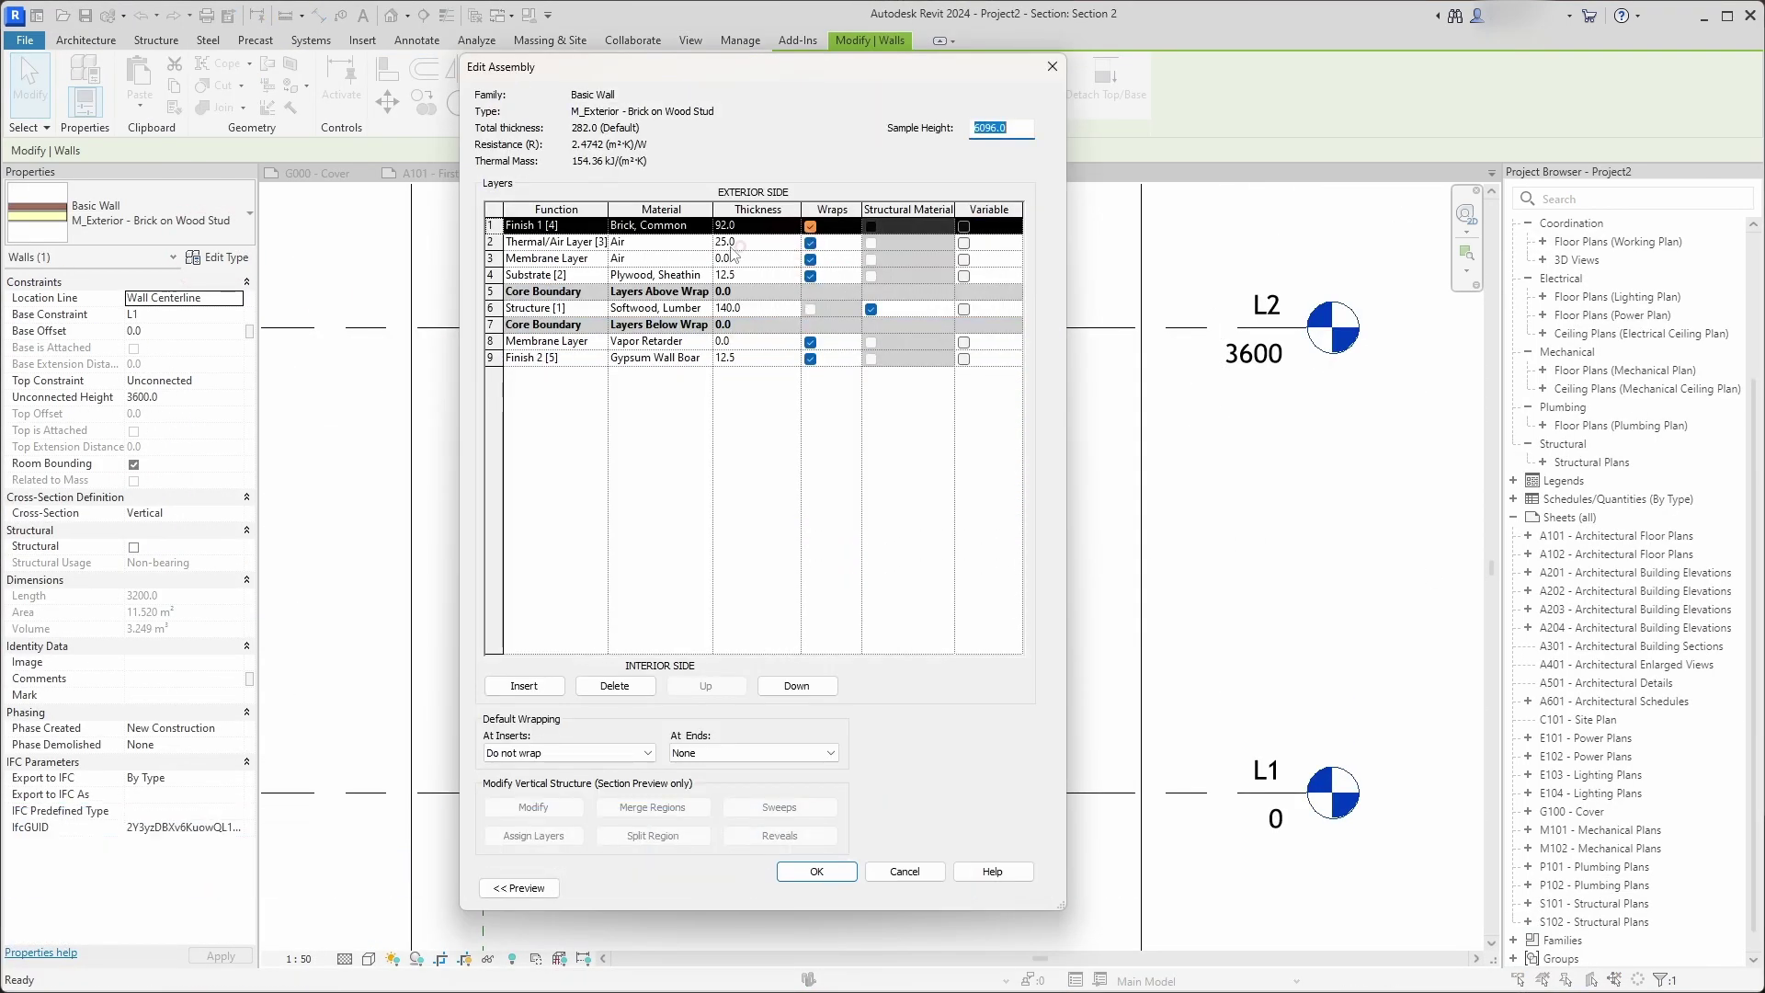
pyautogui.click(538, 888)
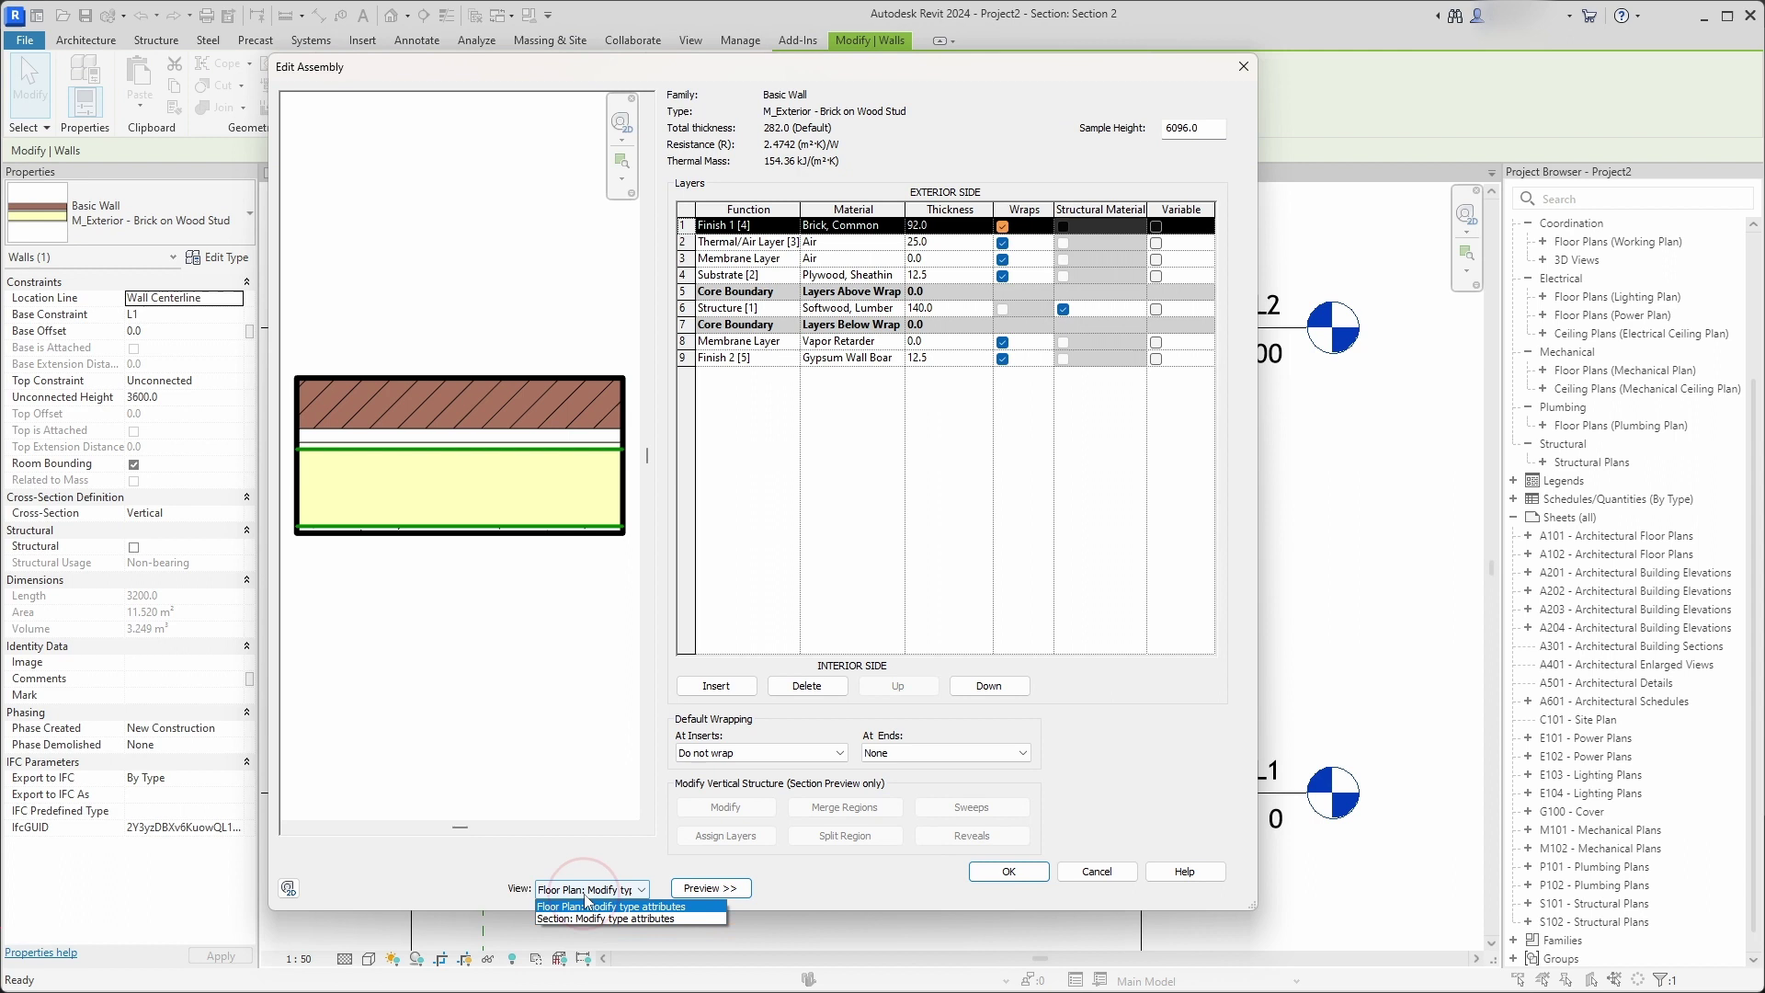
pyautogui.click(596, 918)
# Split the brick and air layers horizontally near the top of the wall in the section preview.
pyautogui.moveTo(482, 192); pyautogui.dragTo(483, 409, button='middle')
pyautogui.scroll(8, 463, 410)
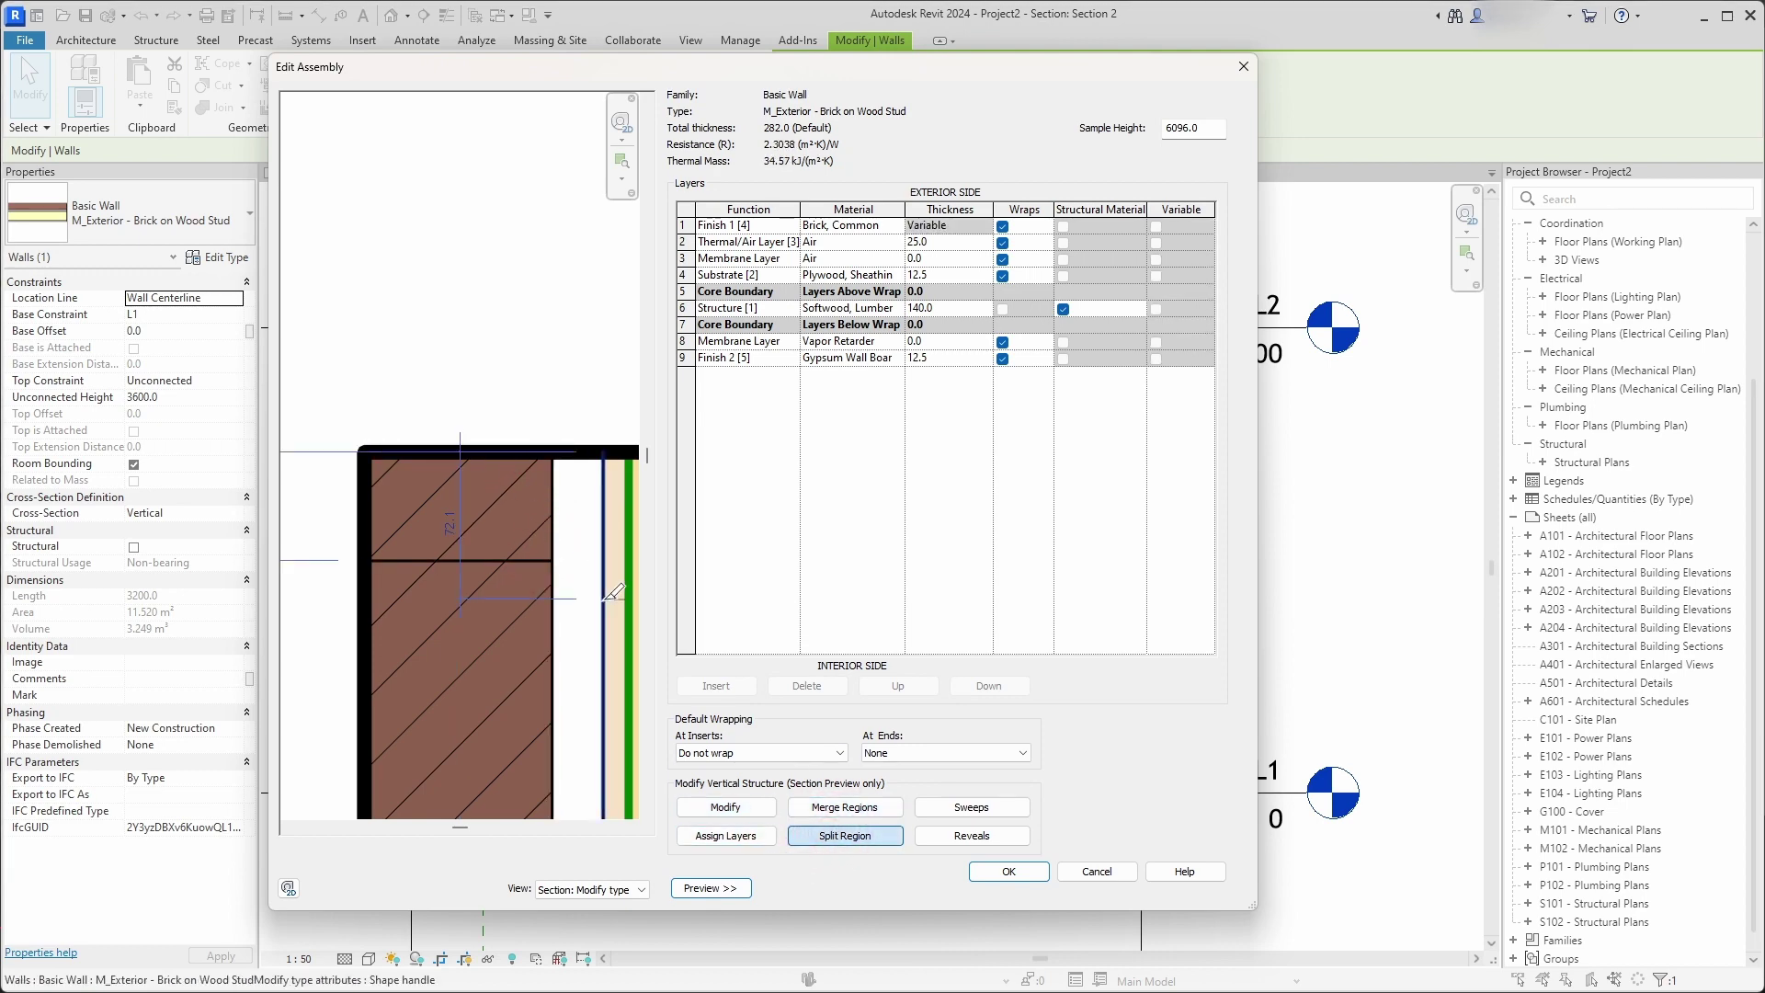
pyautogui.scroll(-2, 512, 563)
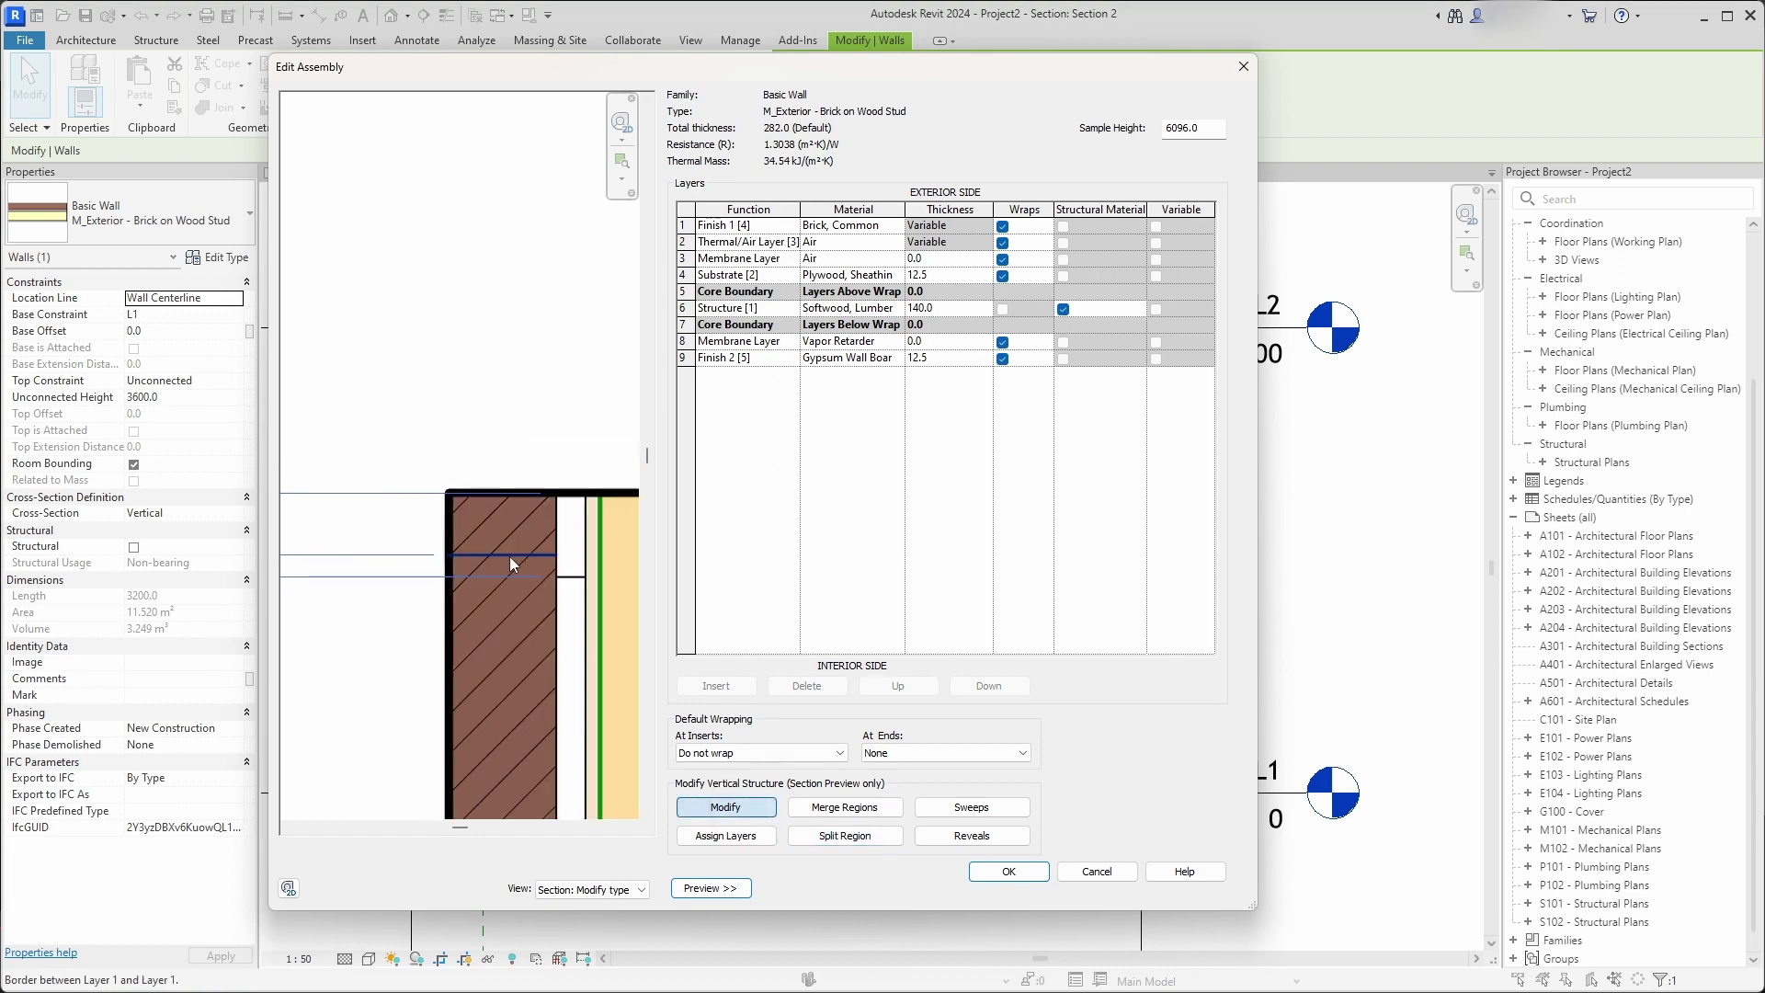
# Set the split borders of the brick and air layers to 50 mm below the wall top.
pyautogui.scroll(2, 488, 550)
pyautogui.write('50')
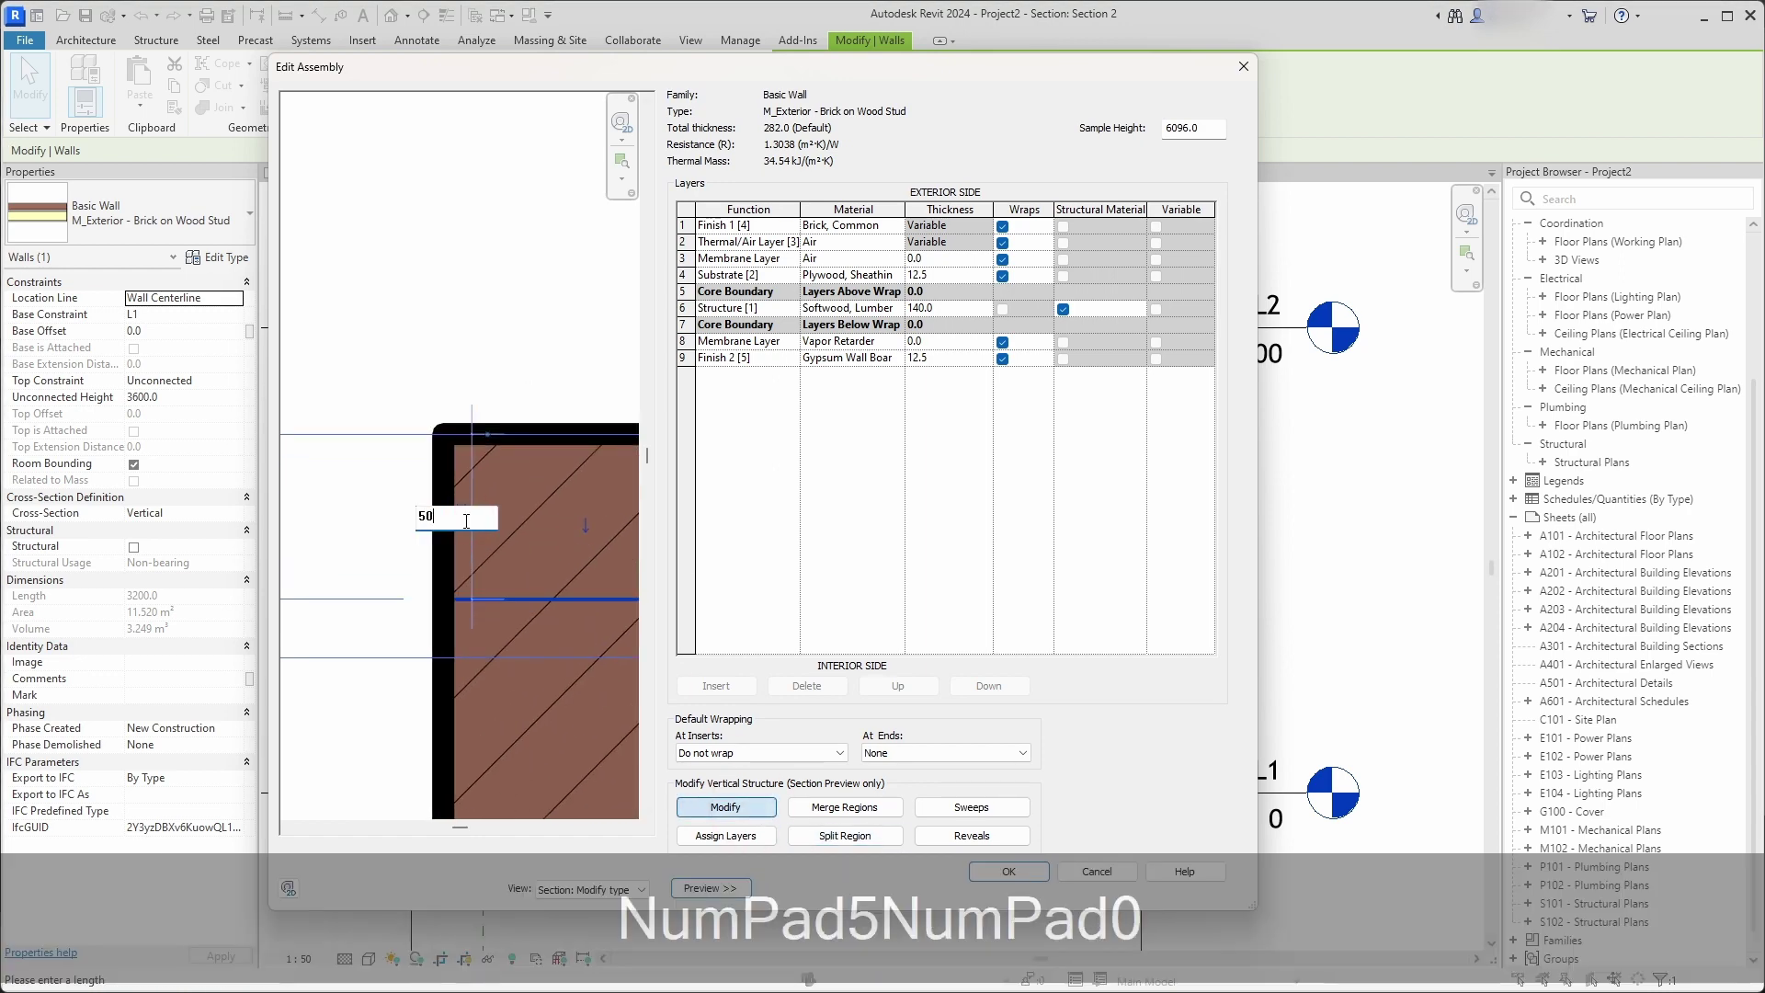
pyautogui.press('Return')
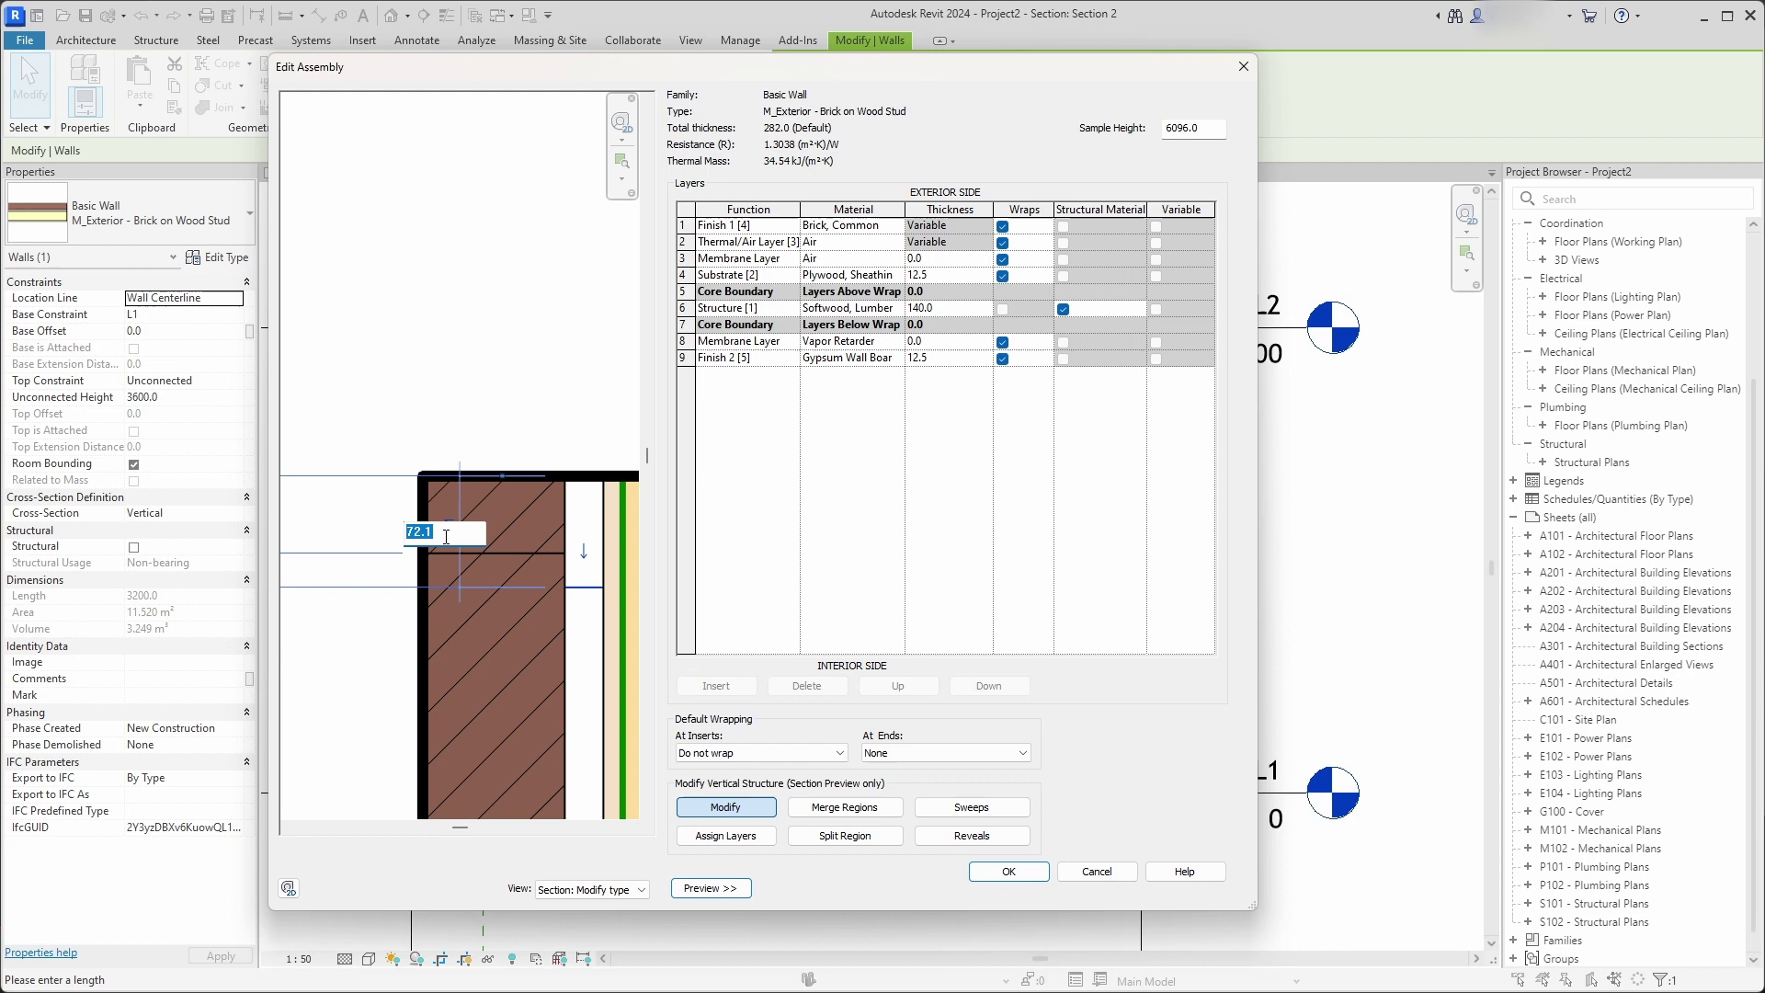
pyautogui.write('50')
pyautogui.press('Return')
# Merge the upper air region into the brick layer and accept the changed wall assembly.
pyautogui.click(879, 809)
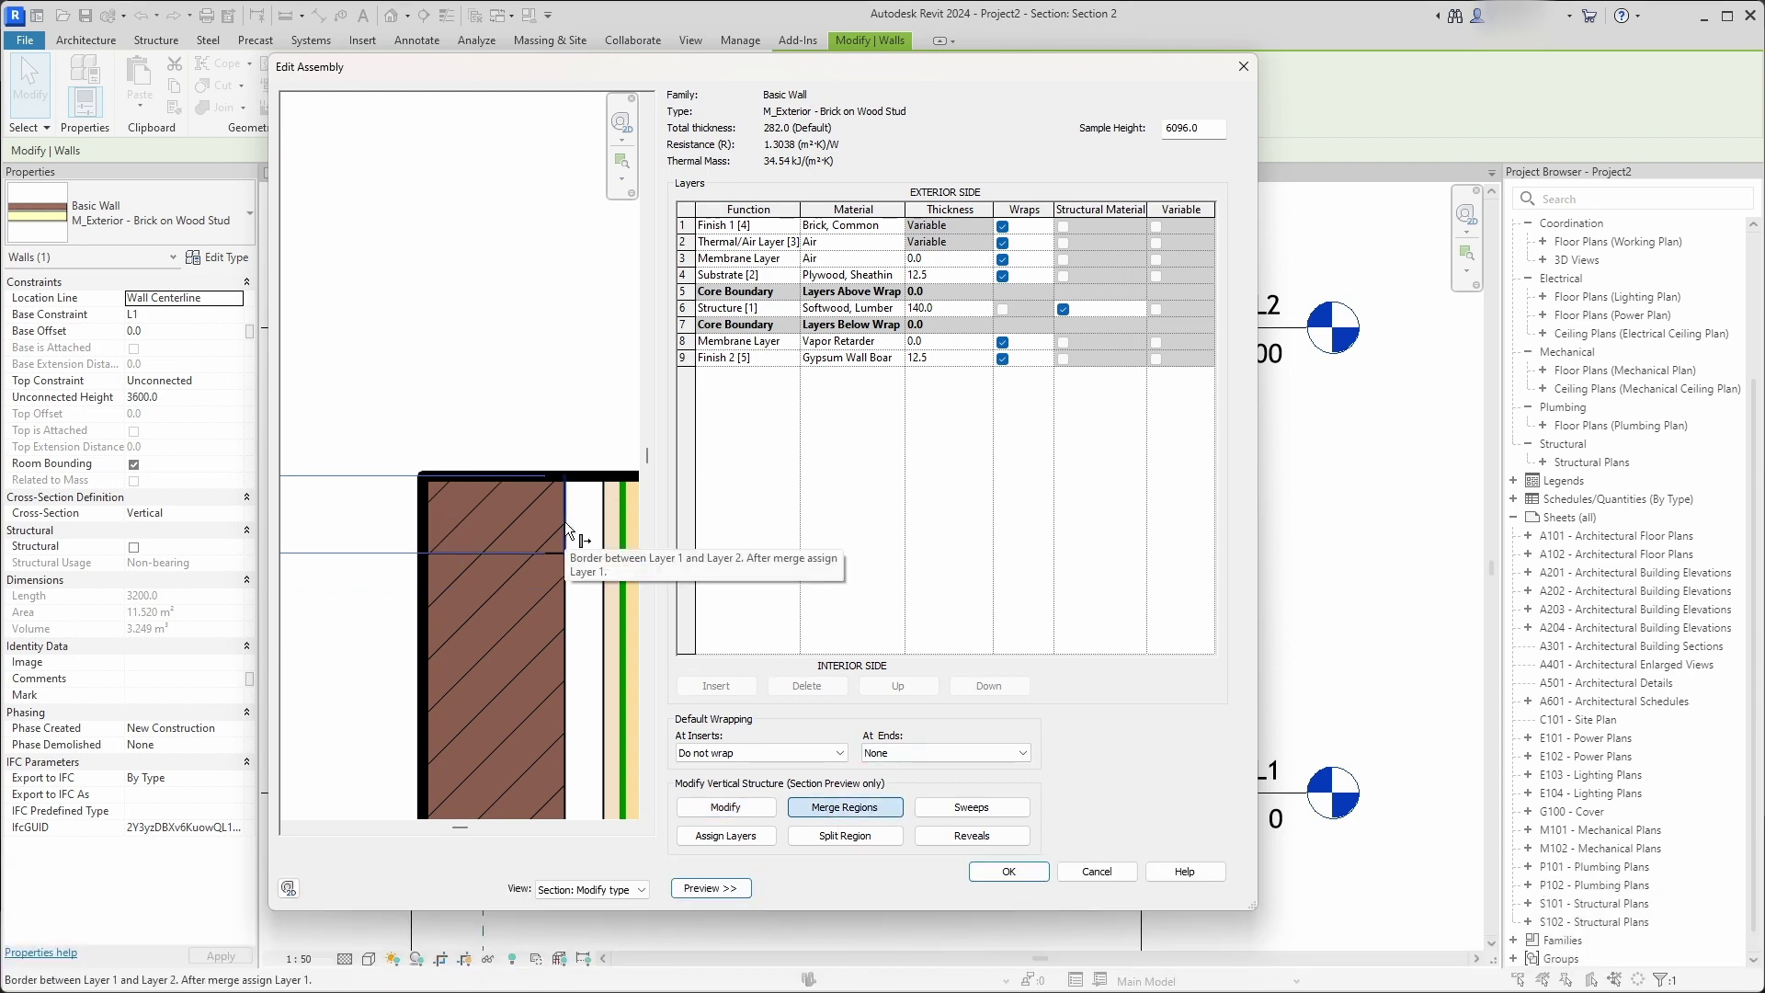
pyautogui.scroll(2, 565, 521)
pyautogui.click(565, 521)
pyautogui.scroll(-2, 552, 496)
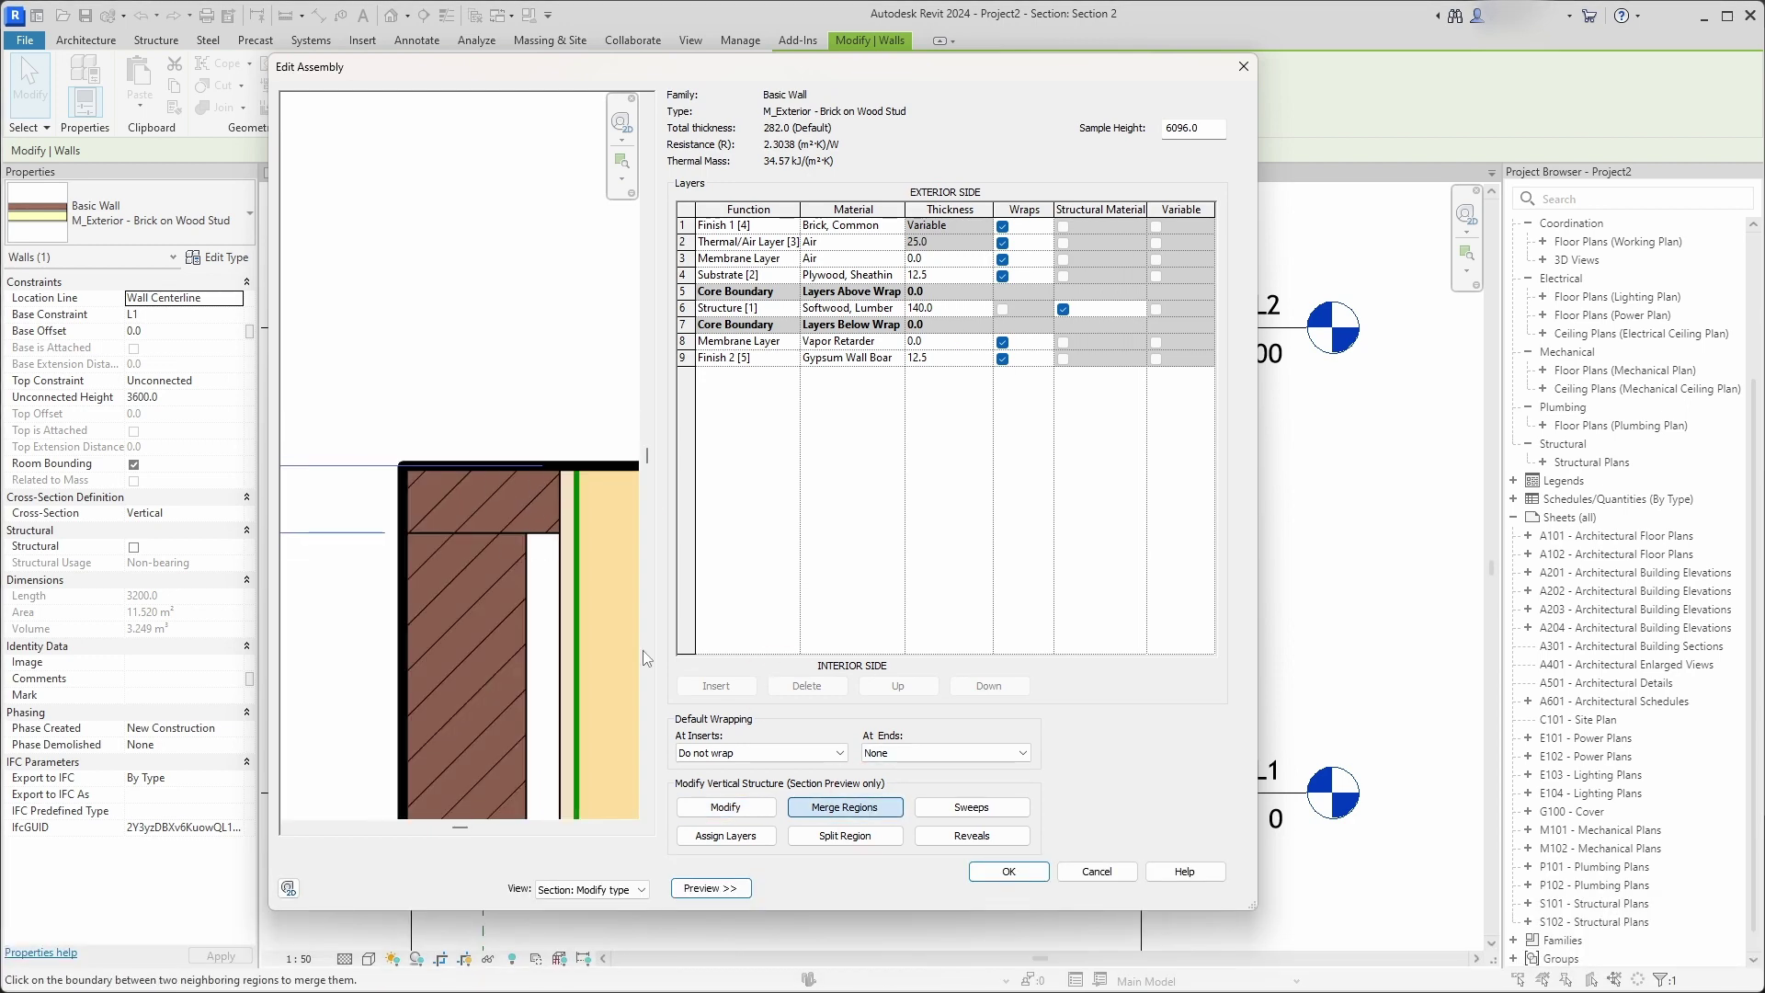
pyautogui.press('Return')
pyautogui.press('Return')
pyautogui.click(969, 748)
# Switch the Section 2 view to a shaded visual style.
pyautogui.scroll(7, 832, 322)
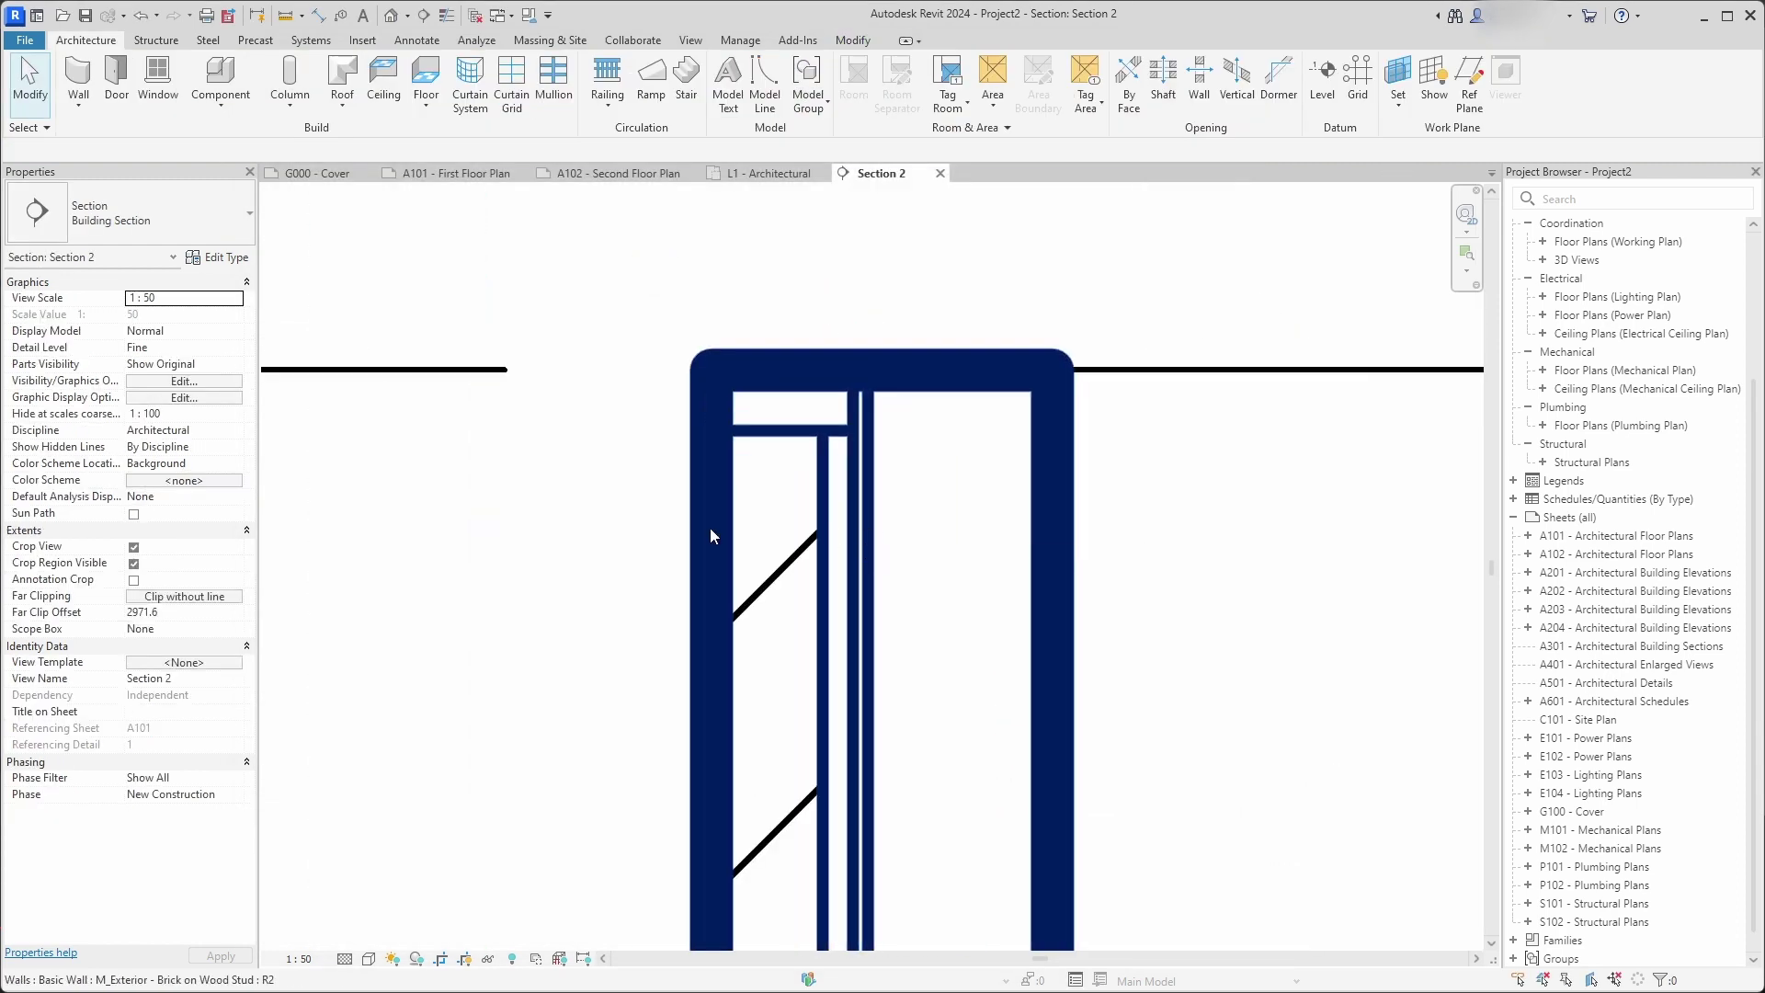
pyautogui.click(370, 957)
pyautogui.click(410, 884)
# Stretch the wall's brick layer above level L2 and set its Top Extension Distance to 200.
pyautogui.click(698, 487)
pyautogui.moveTo(623, 476)
pyautogui.mouseDown(button='middle')
pyautogui.moveTo(591, 536)
pyautogui.moveTo(553, 551)
pyautogui.mouseUp(button='middle')
pyautogui.moveTo(713, 442); pyautogui.dragTo(713, 240)
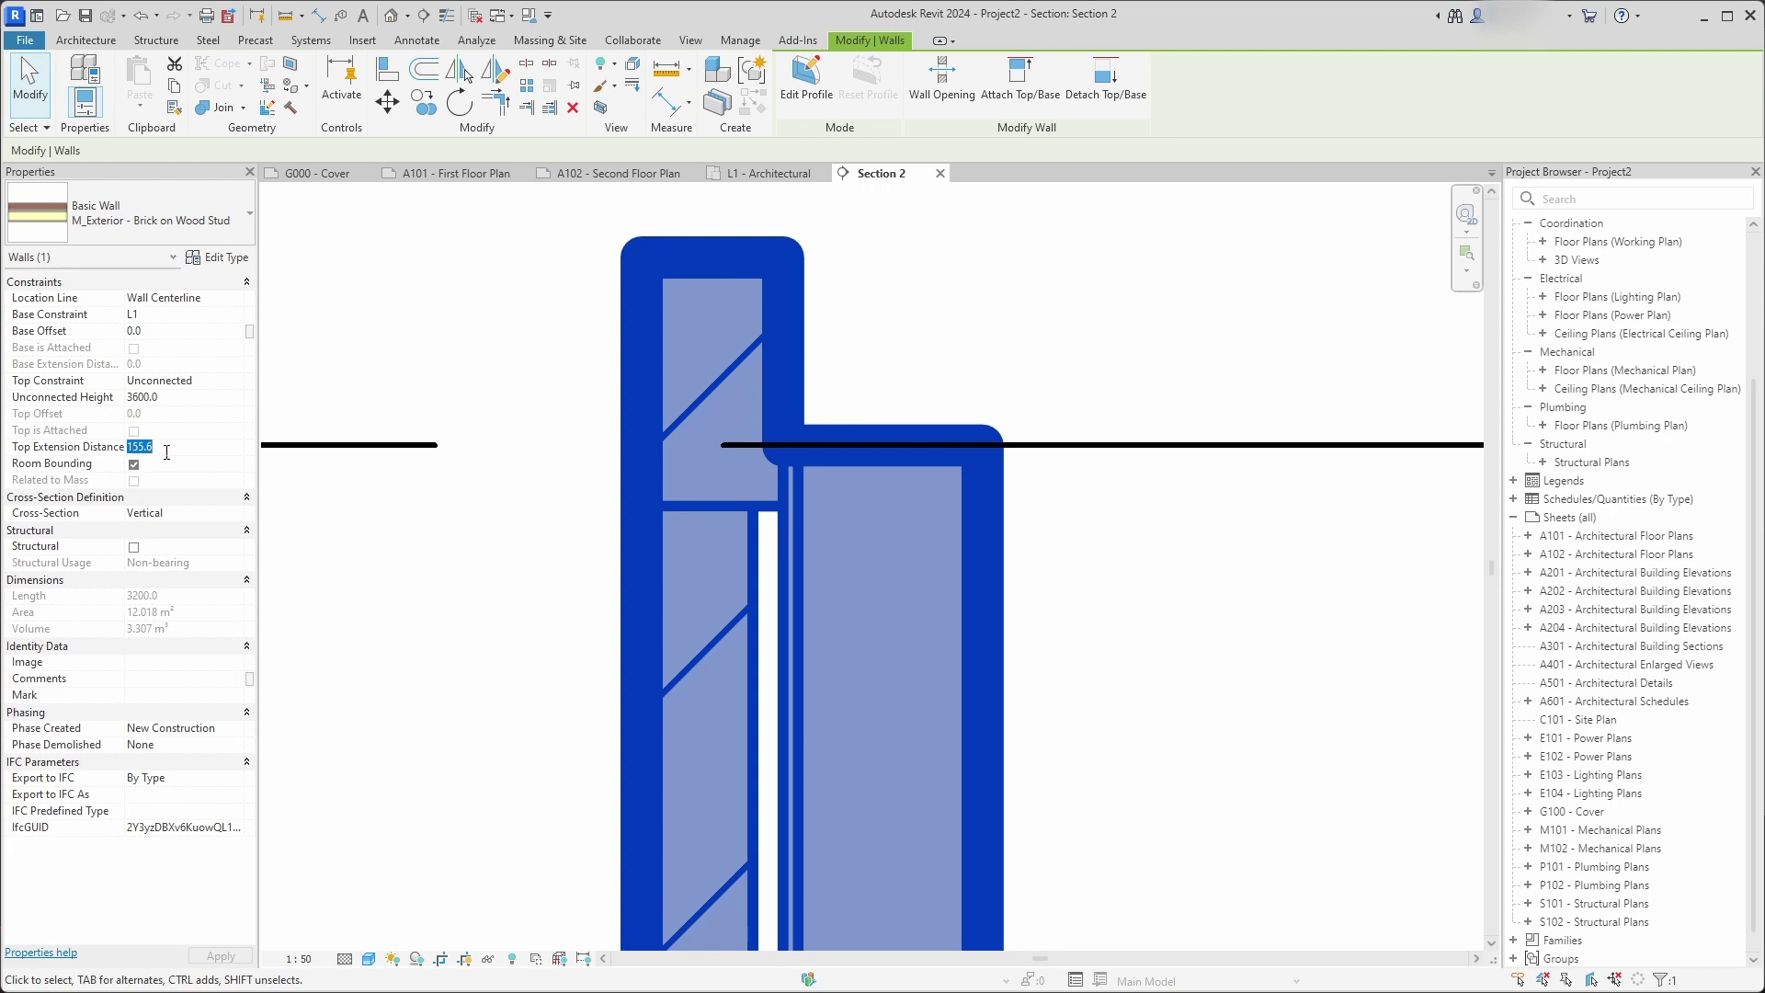
pyautogui.write('200')
pyautogui.press('Return')
pyautogui.click(580, 678)
pyautogui.scroll(-3, 816, 347)
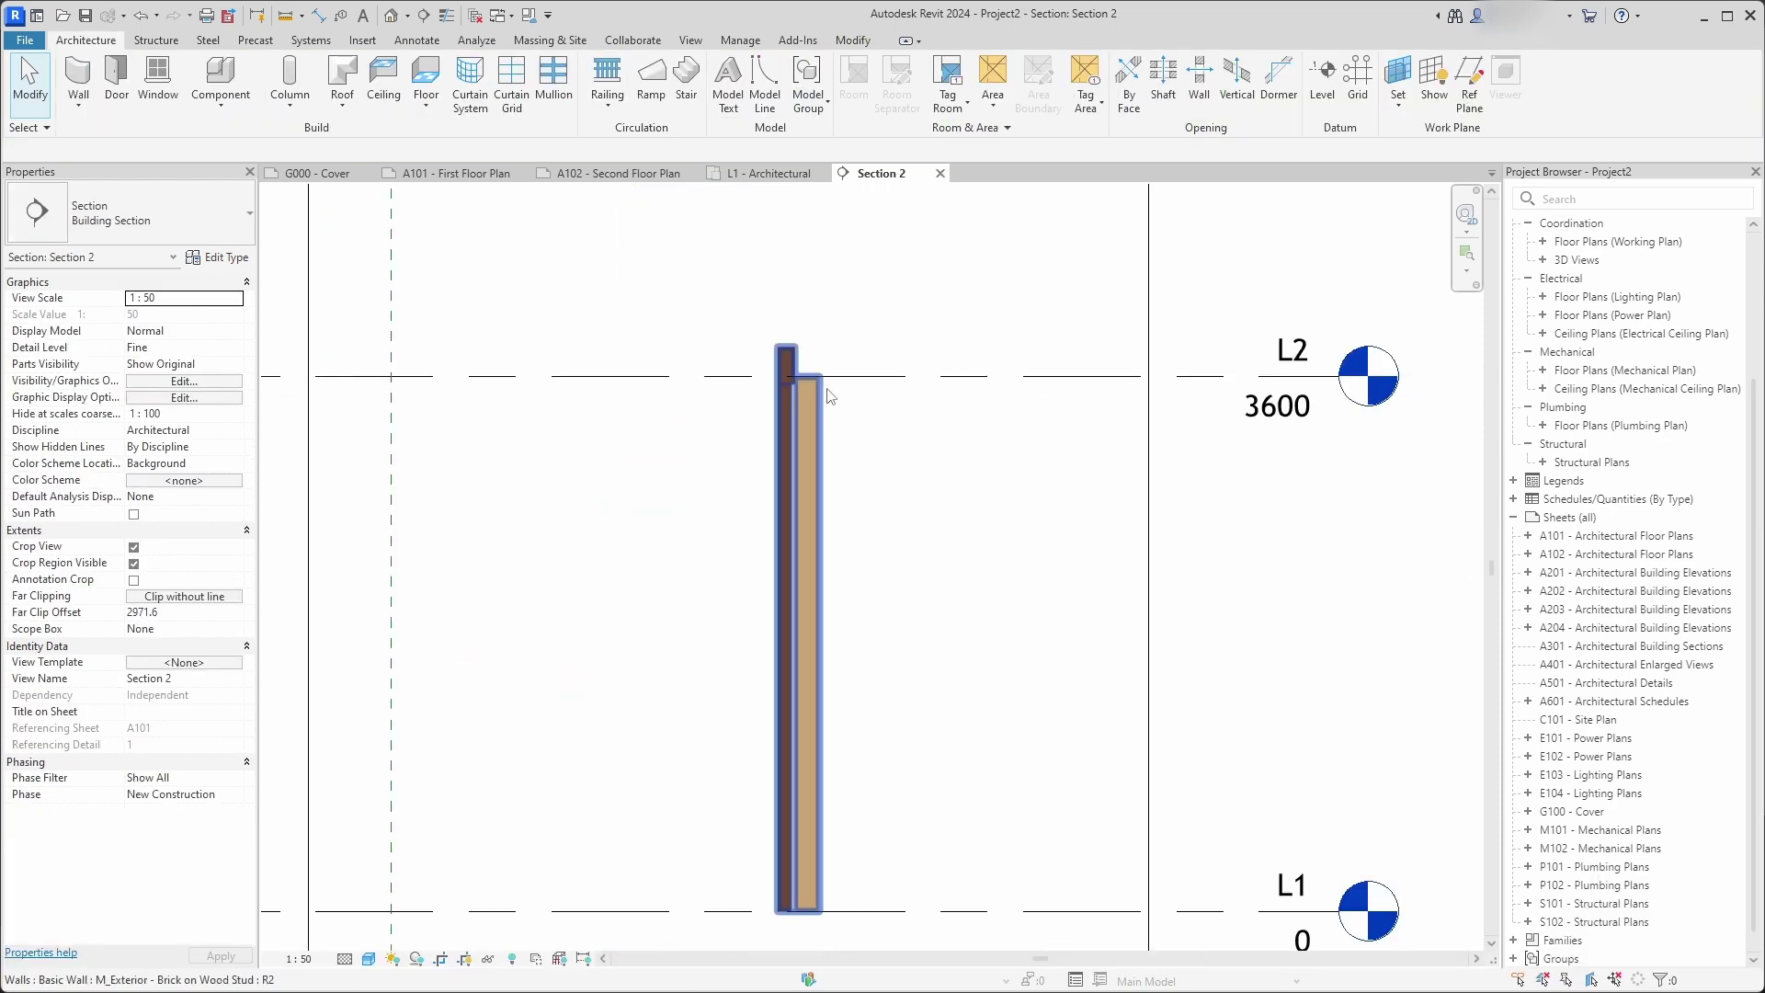
pyautogui.scroll(2, 830, 396)
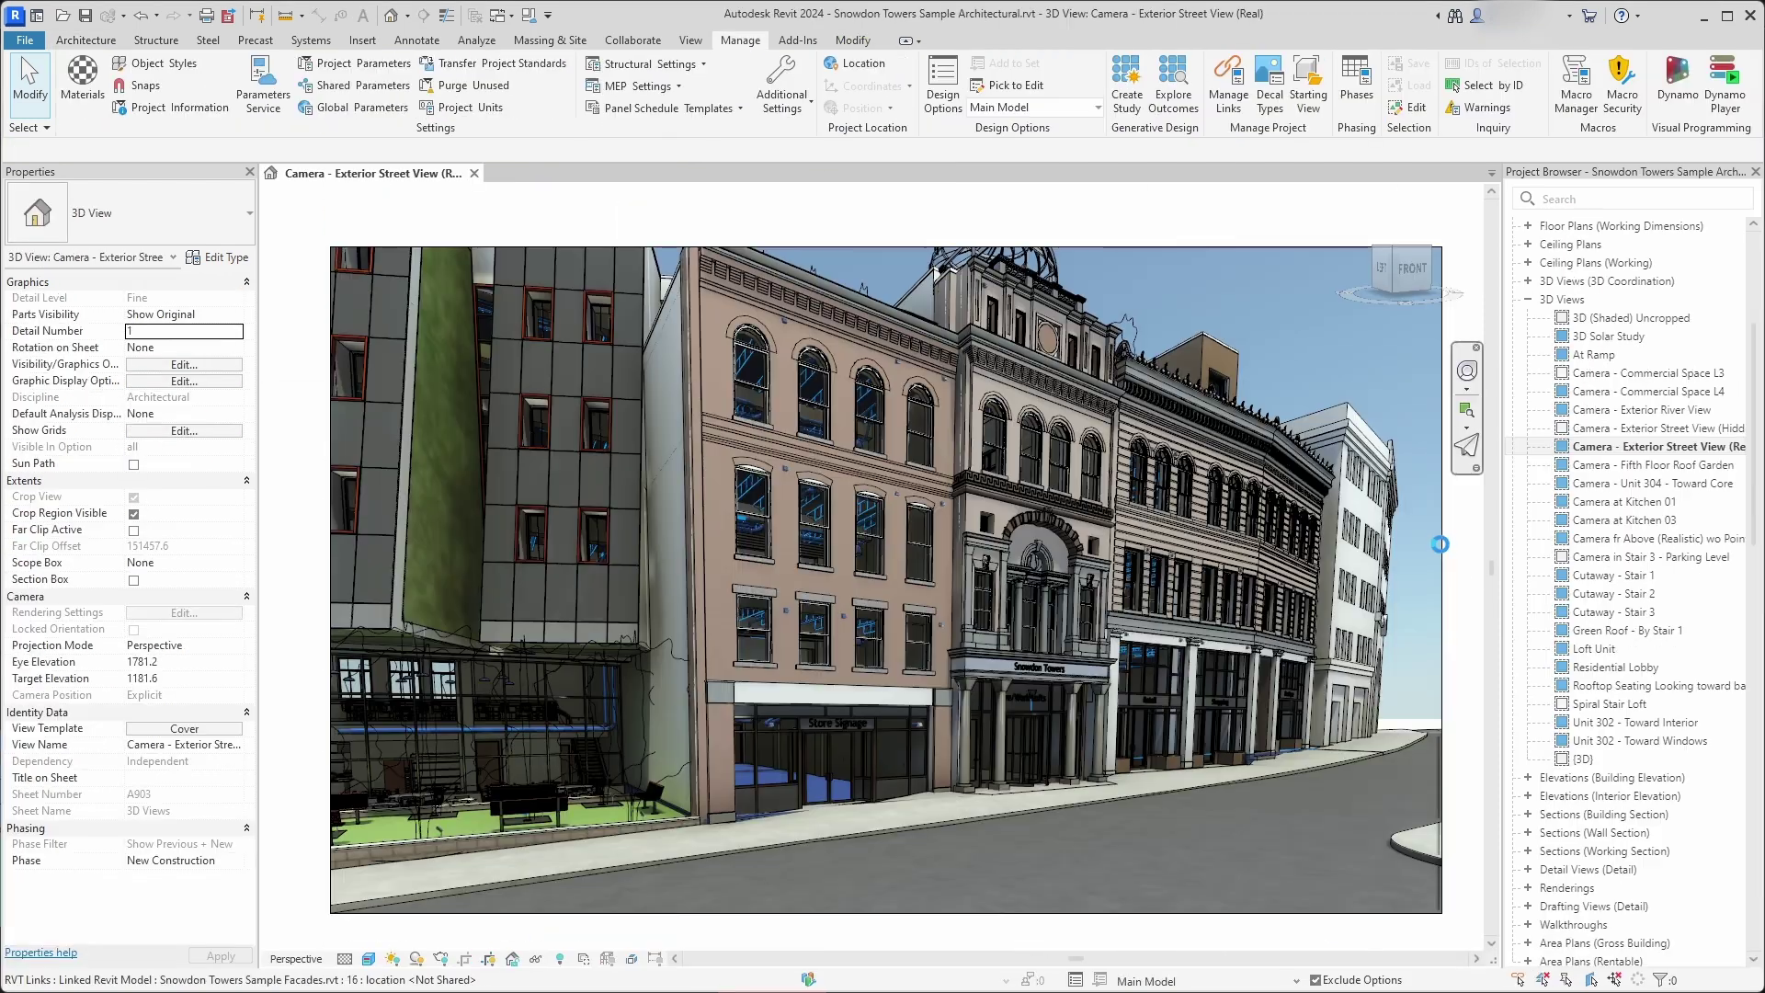
# Turn the camera of the Exterior Street View toward the road with the Fly tool.
pyautogui.click(1466, 446)
pyautogui.moveTo(1011, 497); pyautogui.dragTo(1241, 515)
pyautogui.press('Escape')
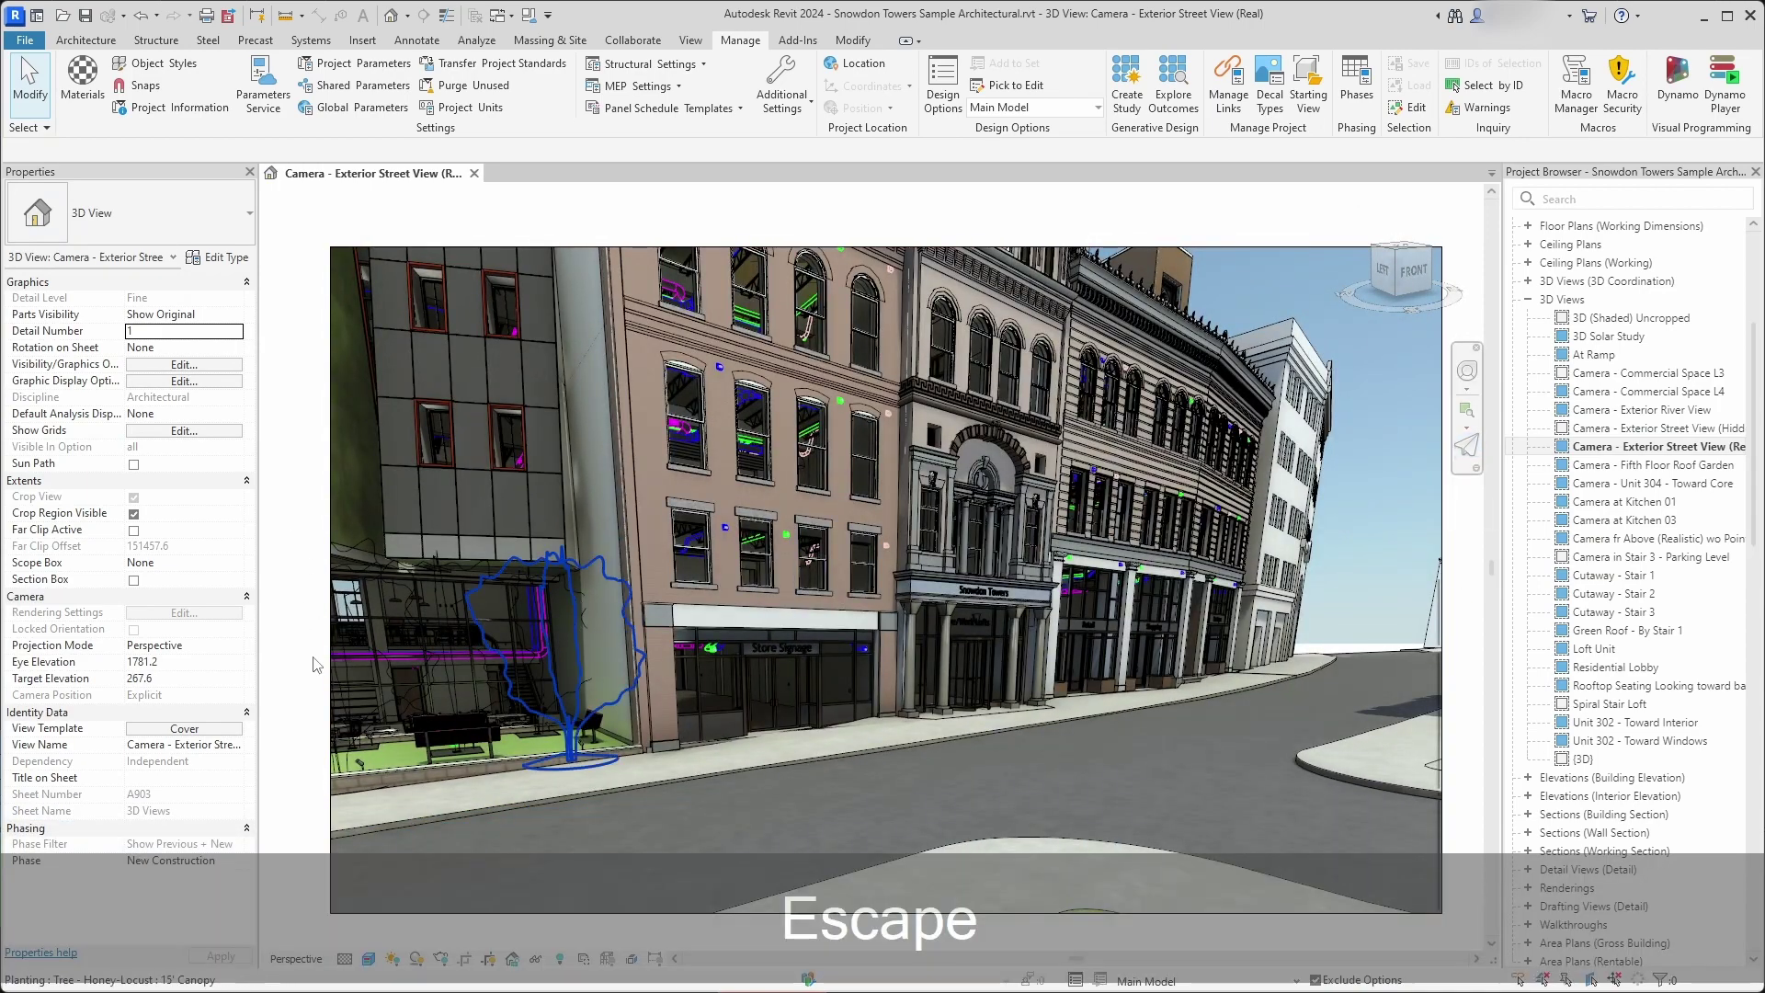
# Set the camera's Eye Elevation and Target Elevation to 1750.
pyautogui.click(201, 661)
pyautogui.write('17')
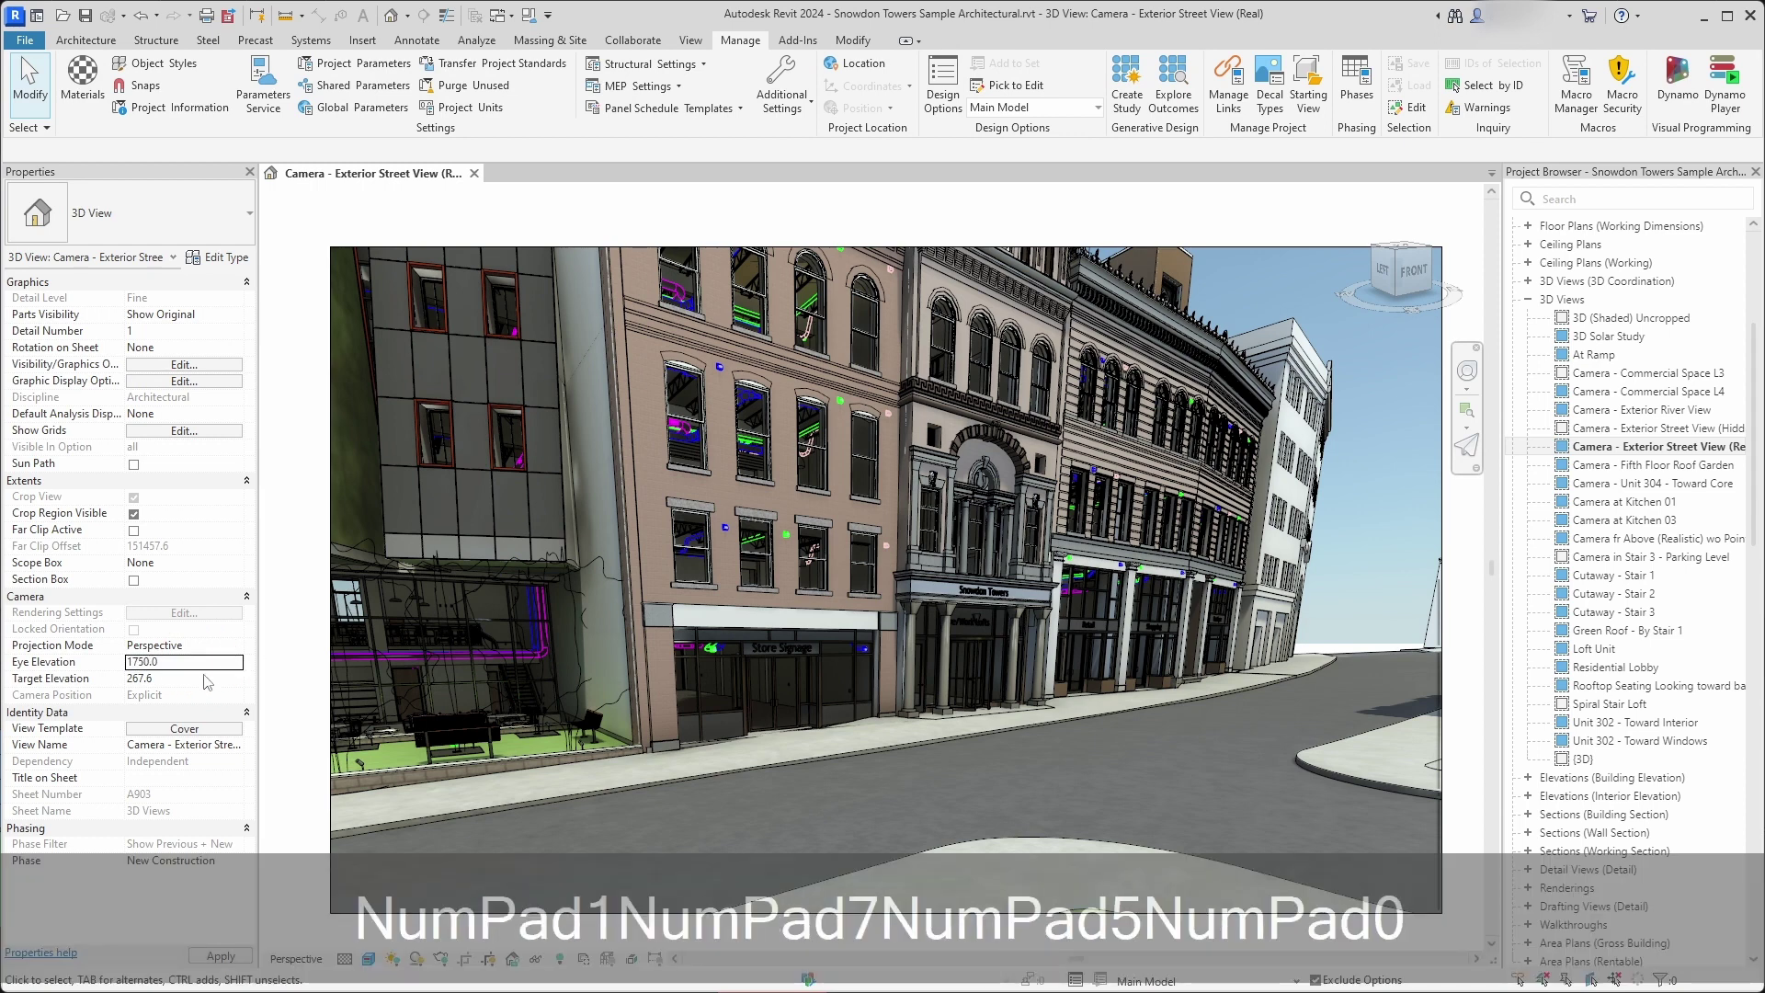
pyautogui.write('50')
pyautogui.click(195, 678)
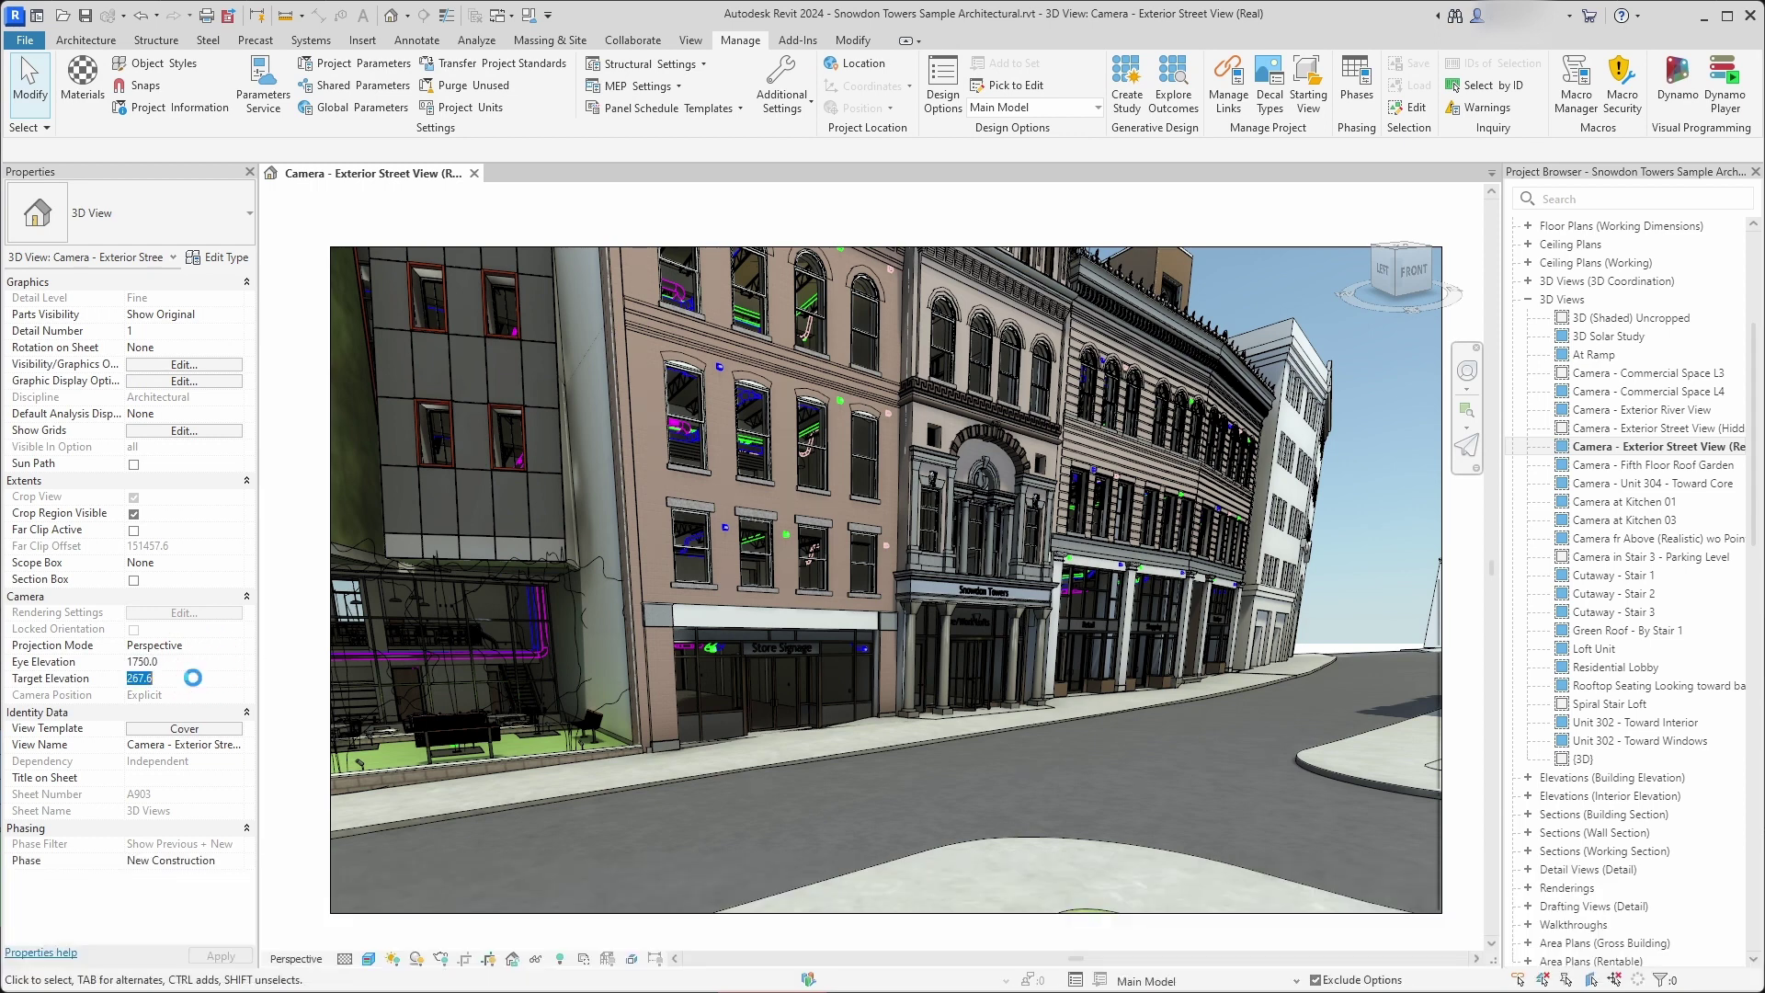
pyautogui.write('1750')
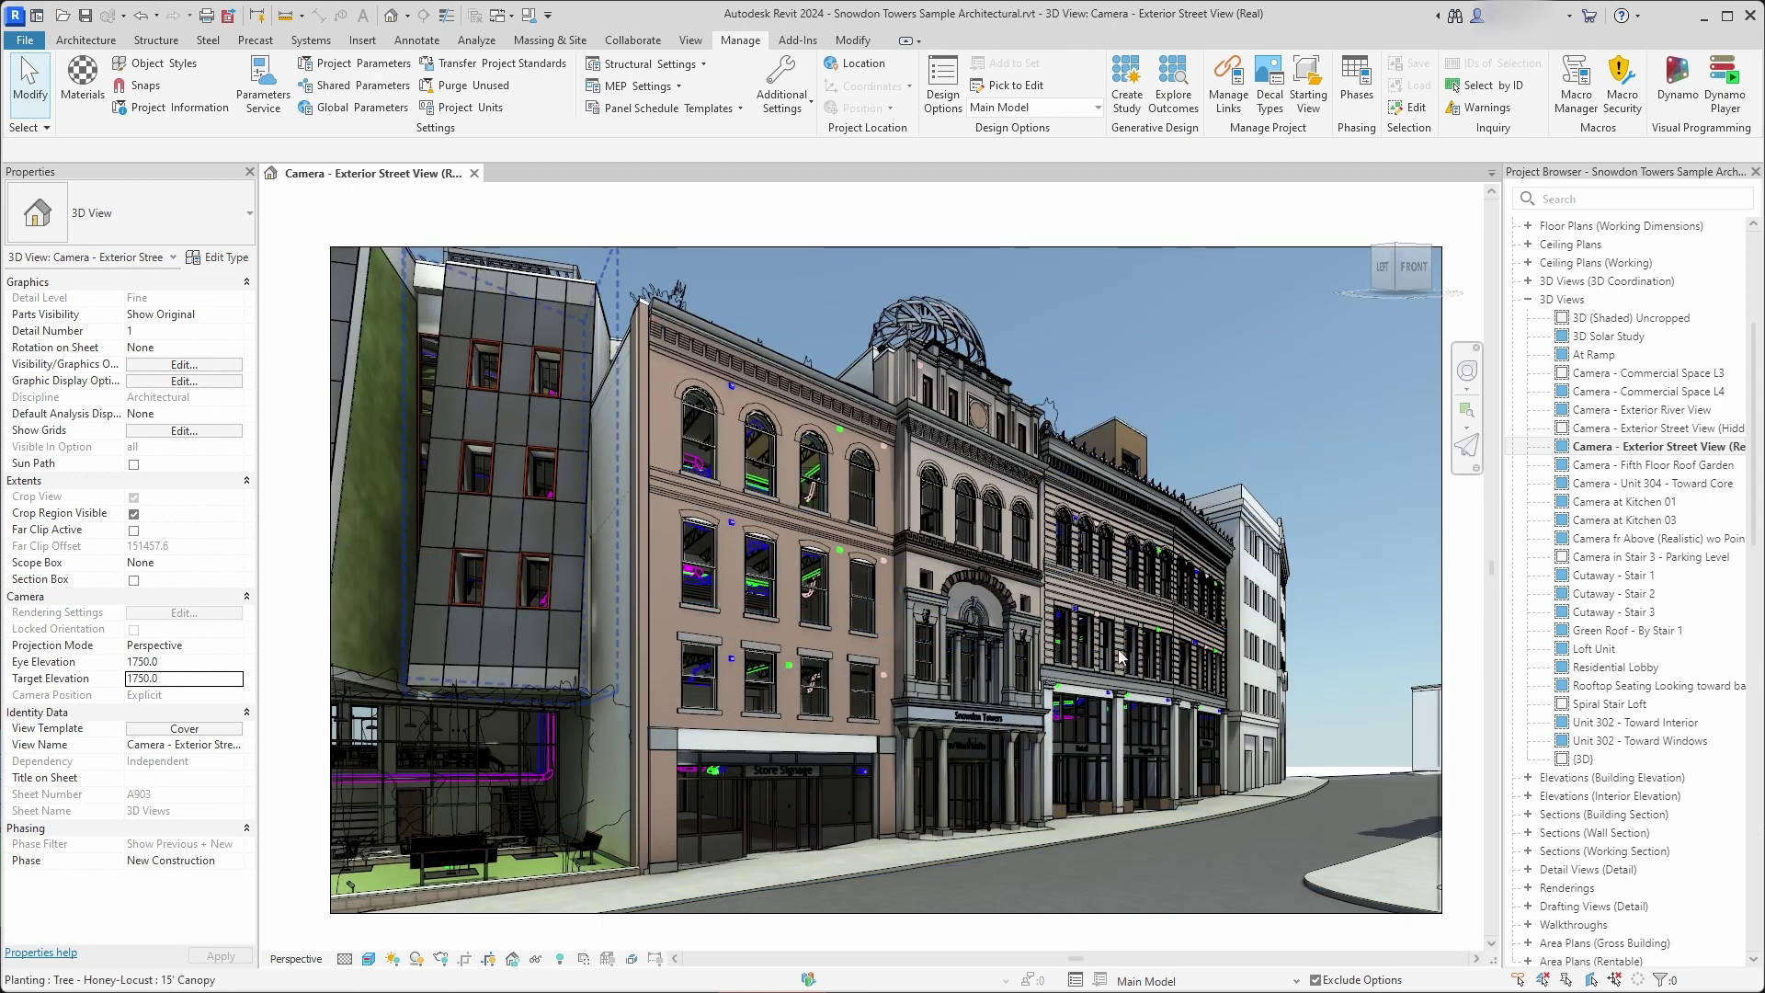
# Fly the street view camera again so it tilts downward toward the sidewalk and road.
pyautogui.click(1466, 445)
pyautogui.moveTo(1038, 551); pyautogui.dragTo(1284, 729)
pyautogui.moveTo(834, 706); pyautogui.dragTo(874, 635)
pyautogui.press('Escape')
# Turn the street camera toward the end of the road with the navigation wheel and level it.
pyautogui.click(1466, 371)
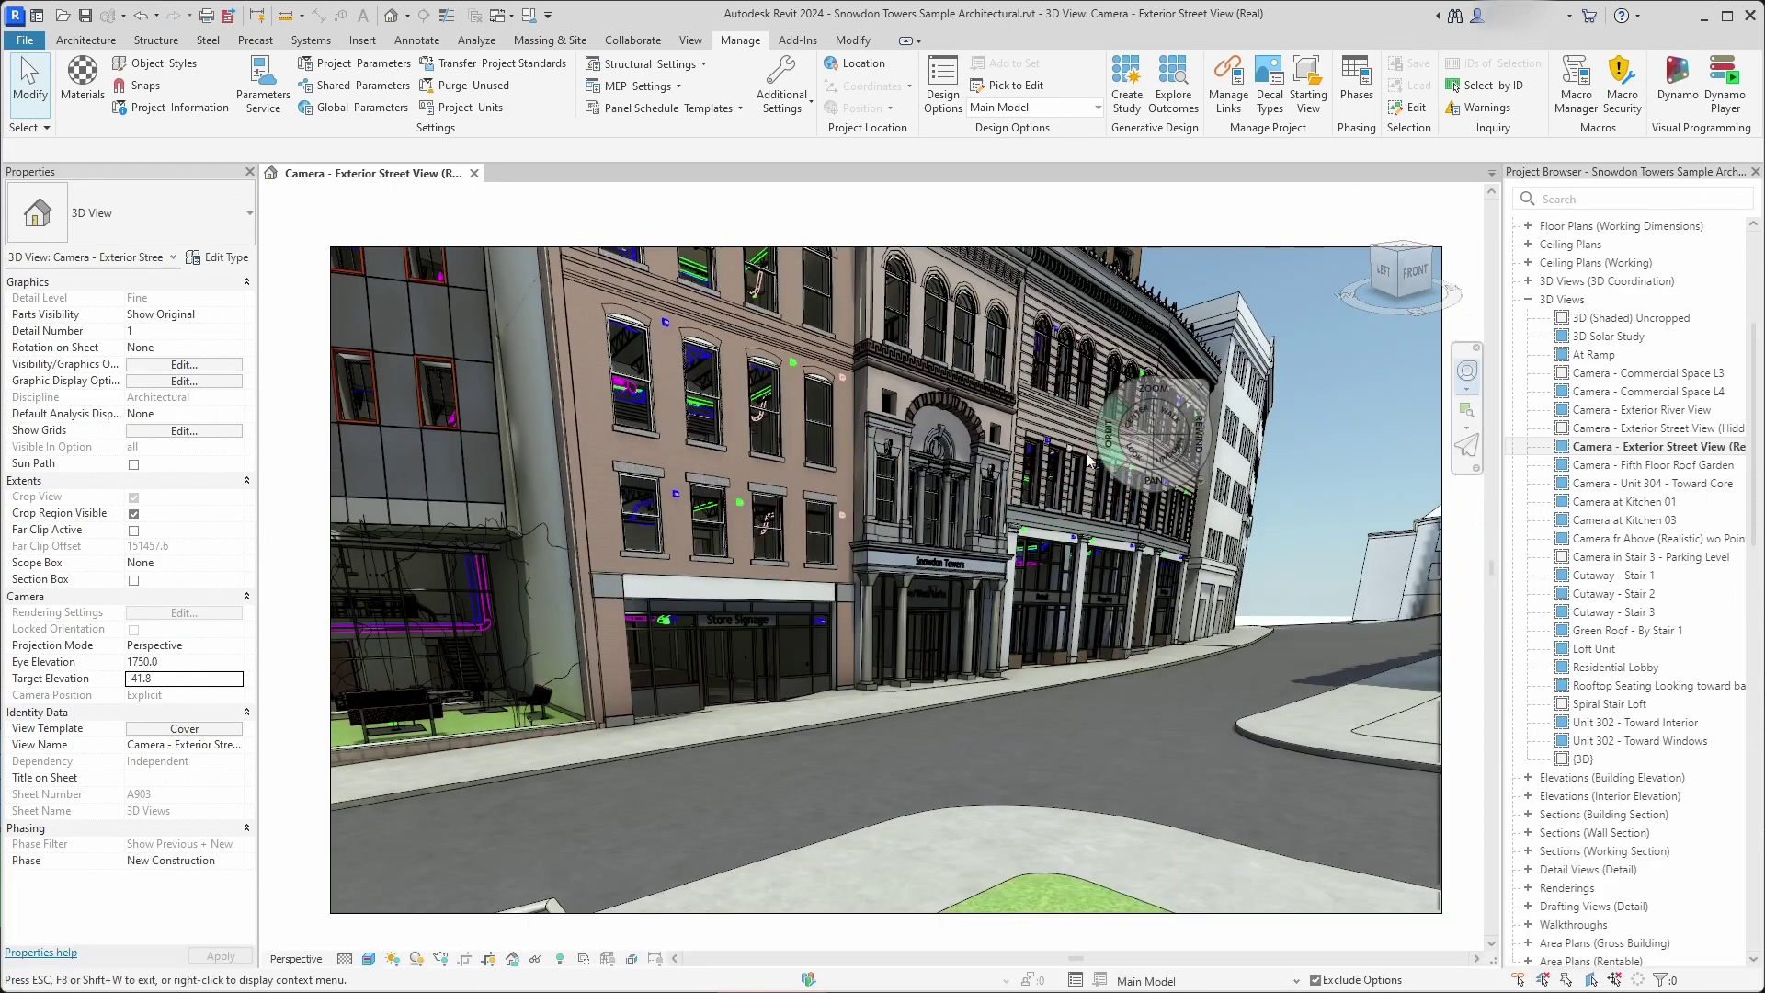
pyautogui.moveTo(1081, 498); pyautogui.dragTo(1129, 491)
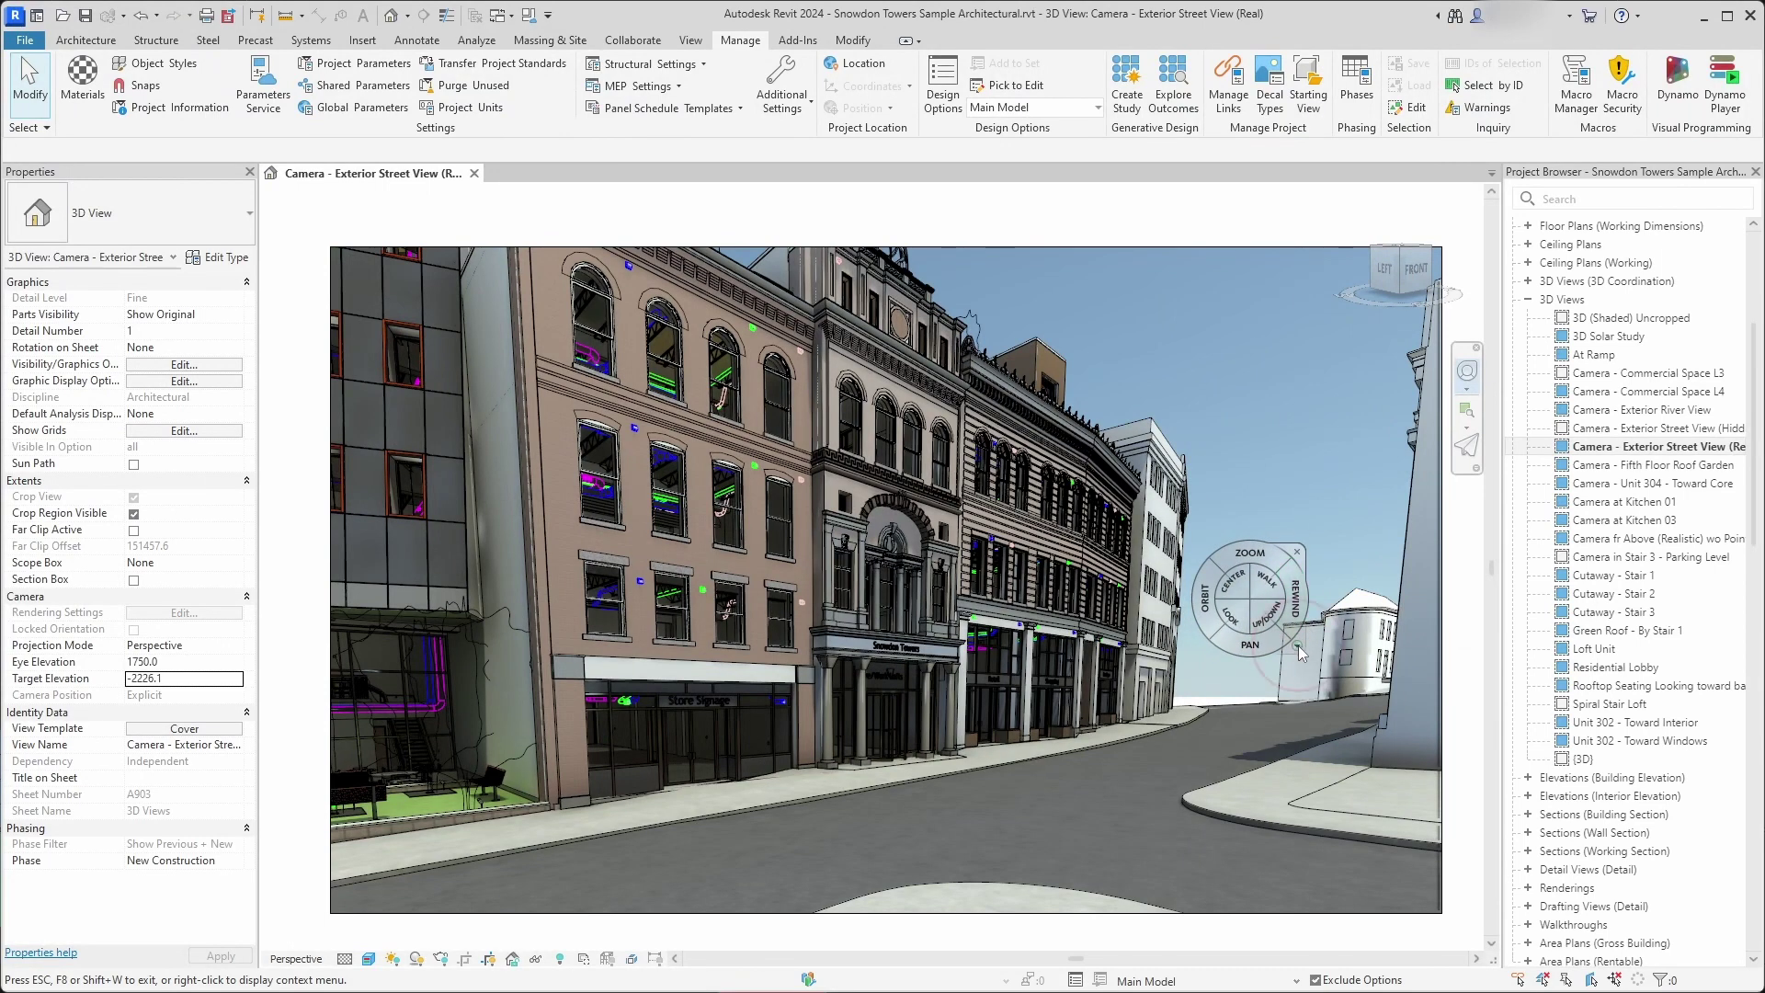
pyautogui.click(1298, 646)
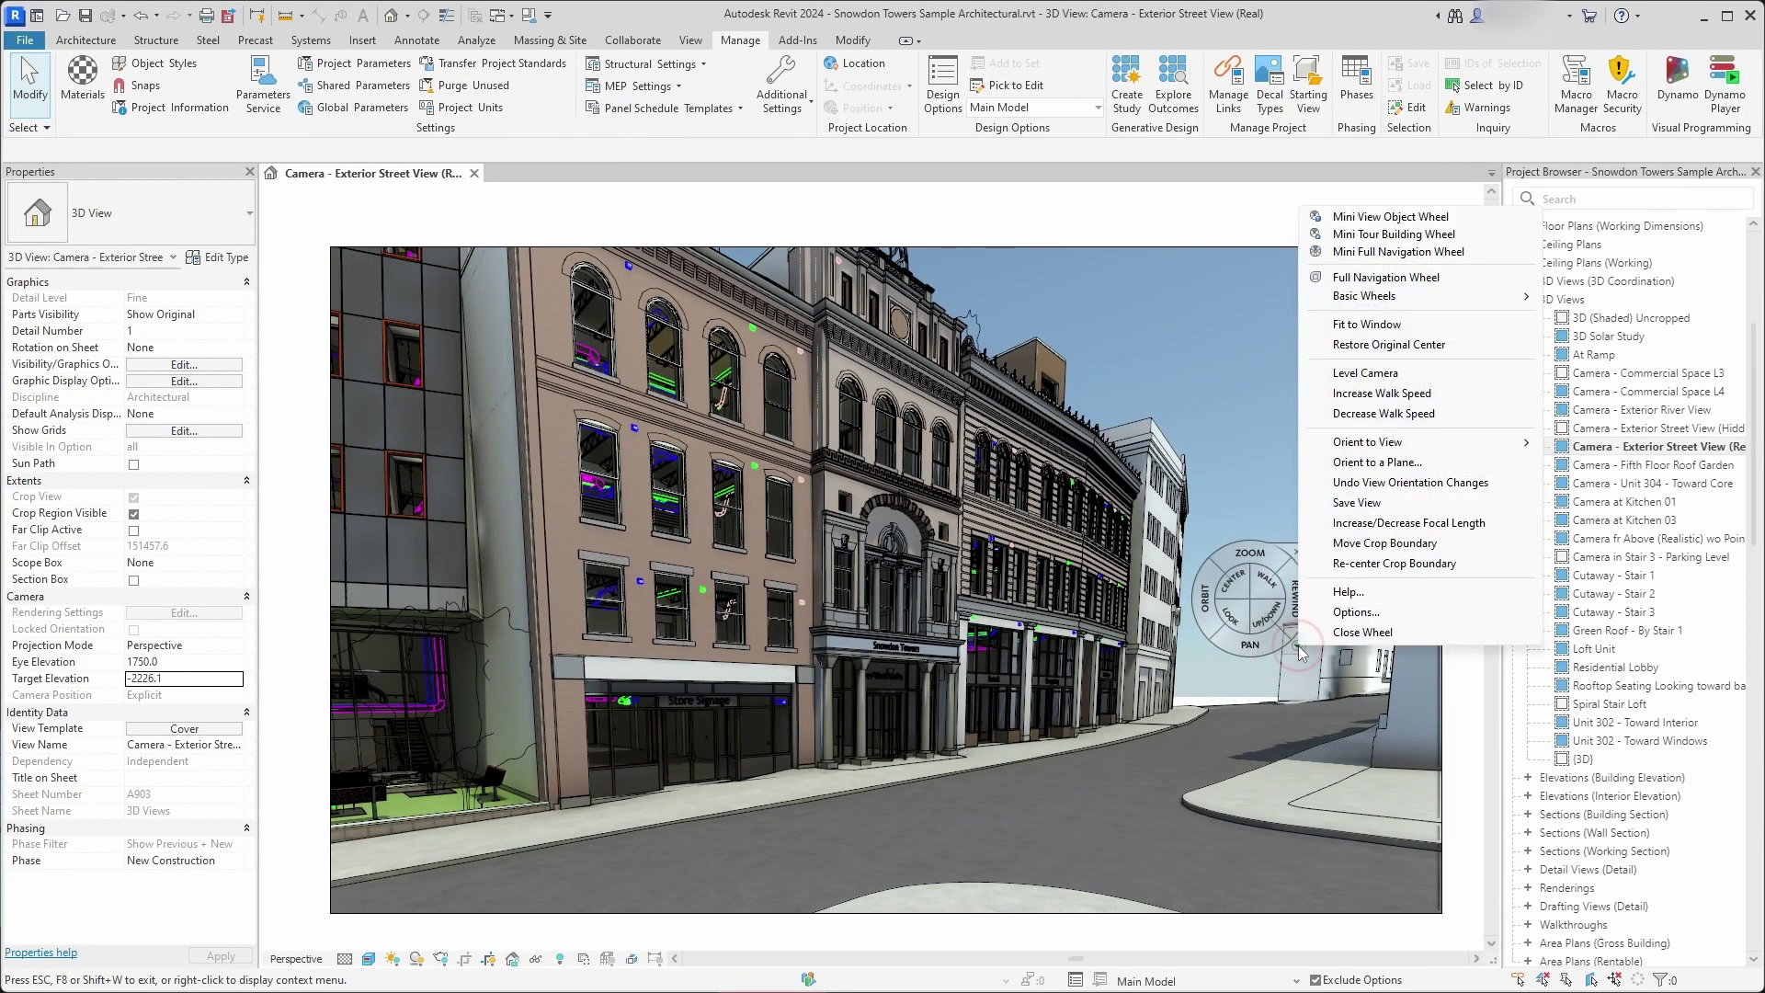
pyautogui.click(1353, 378)
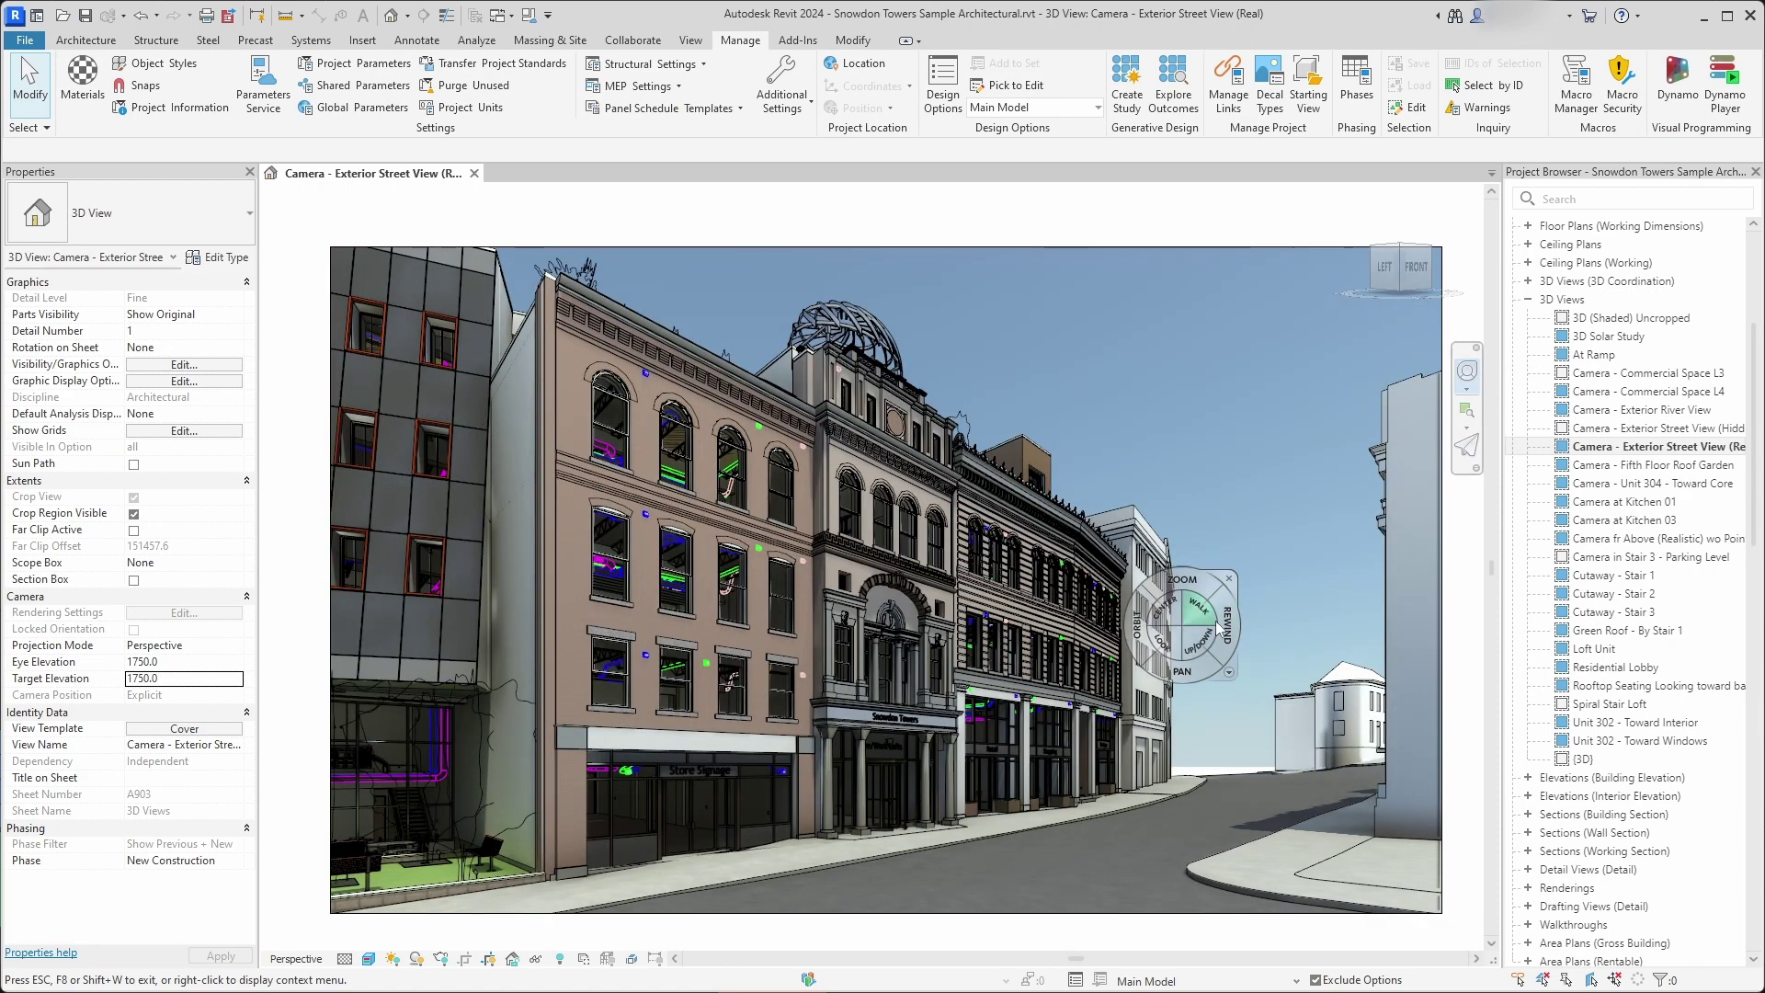
# Lower the camera to an elevation of about 580 and bring it level and closer to the Snowdon Towers entrance.
pyautogui.moveTo(1192, 654); pyautogui.dragTo(1203, 616)
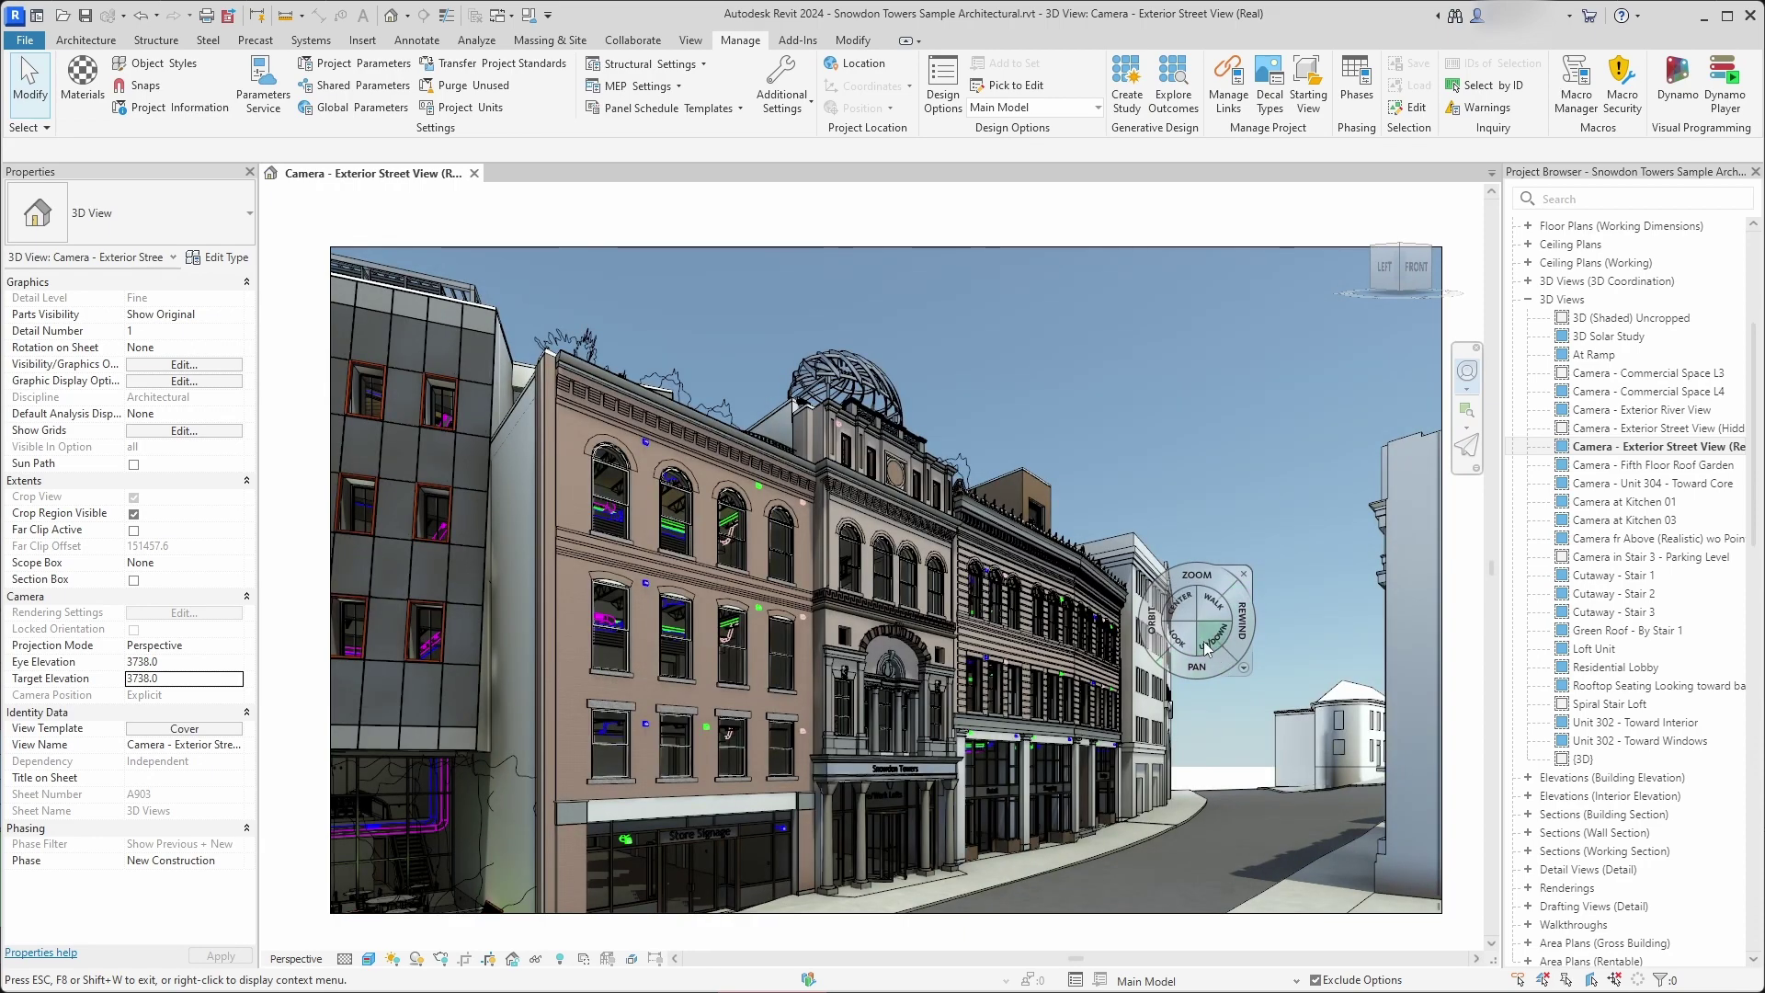
pyautogui.moveTo(1221, 641); pyautogui.dragTo(1181, 724)
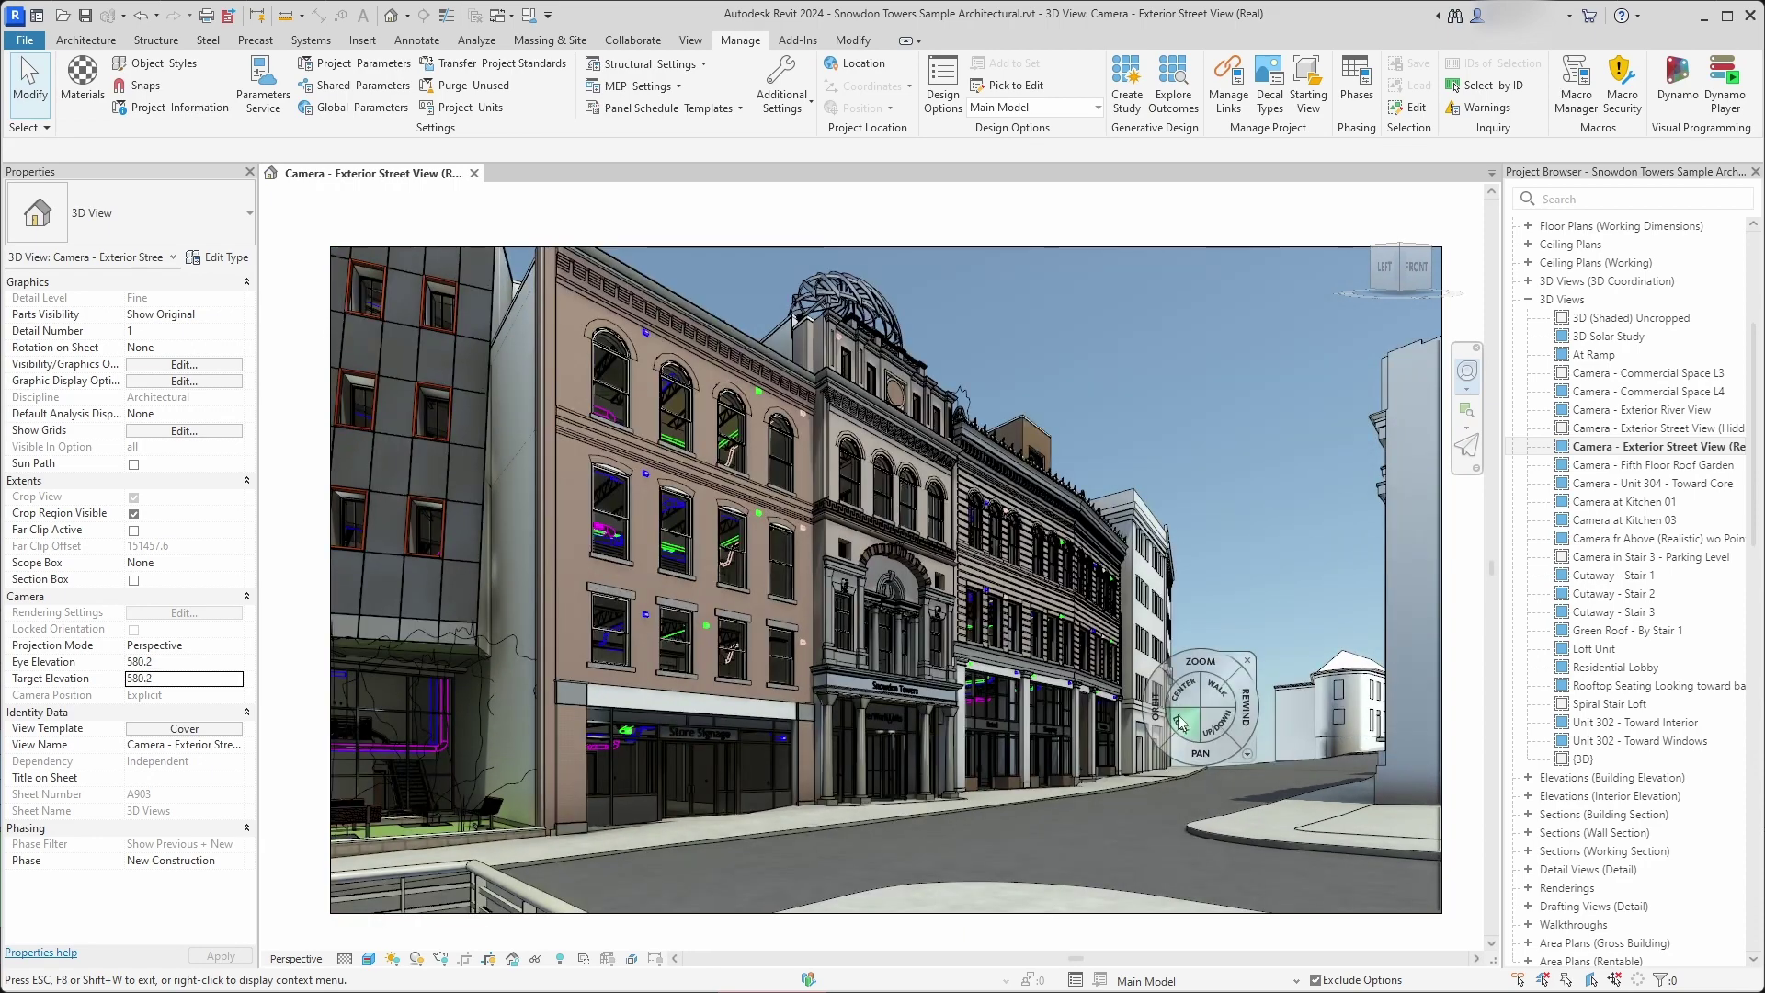
pyautogui.moveTo(852, 775); pyautogui.dragTo(893, 706)
pyautogui.click(973, 723)
pyautogui.click(1055, 450)
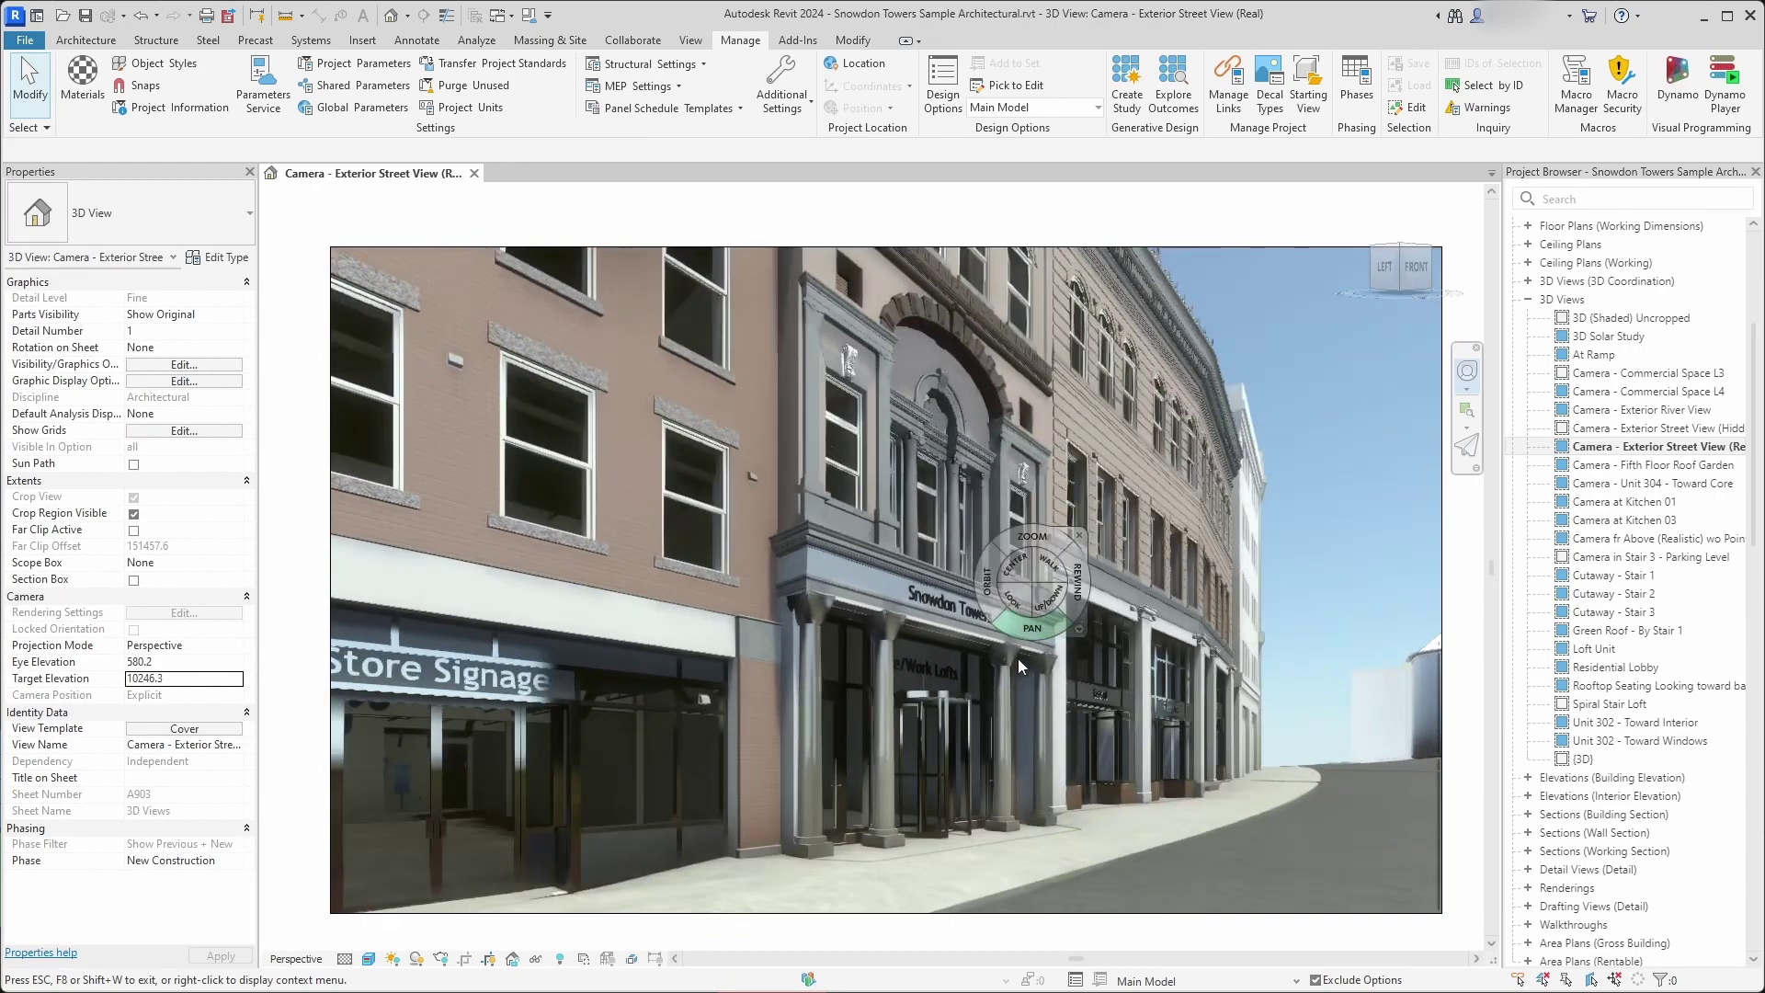
pyautogui.press('Escape')
# Extend the crop region of the Exterior Street View upward.
pyautogui.click(1189, 239)
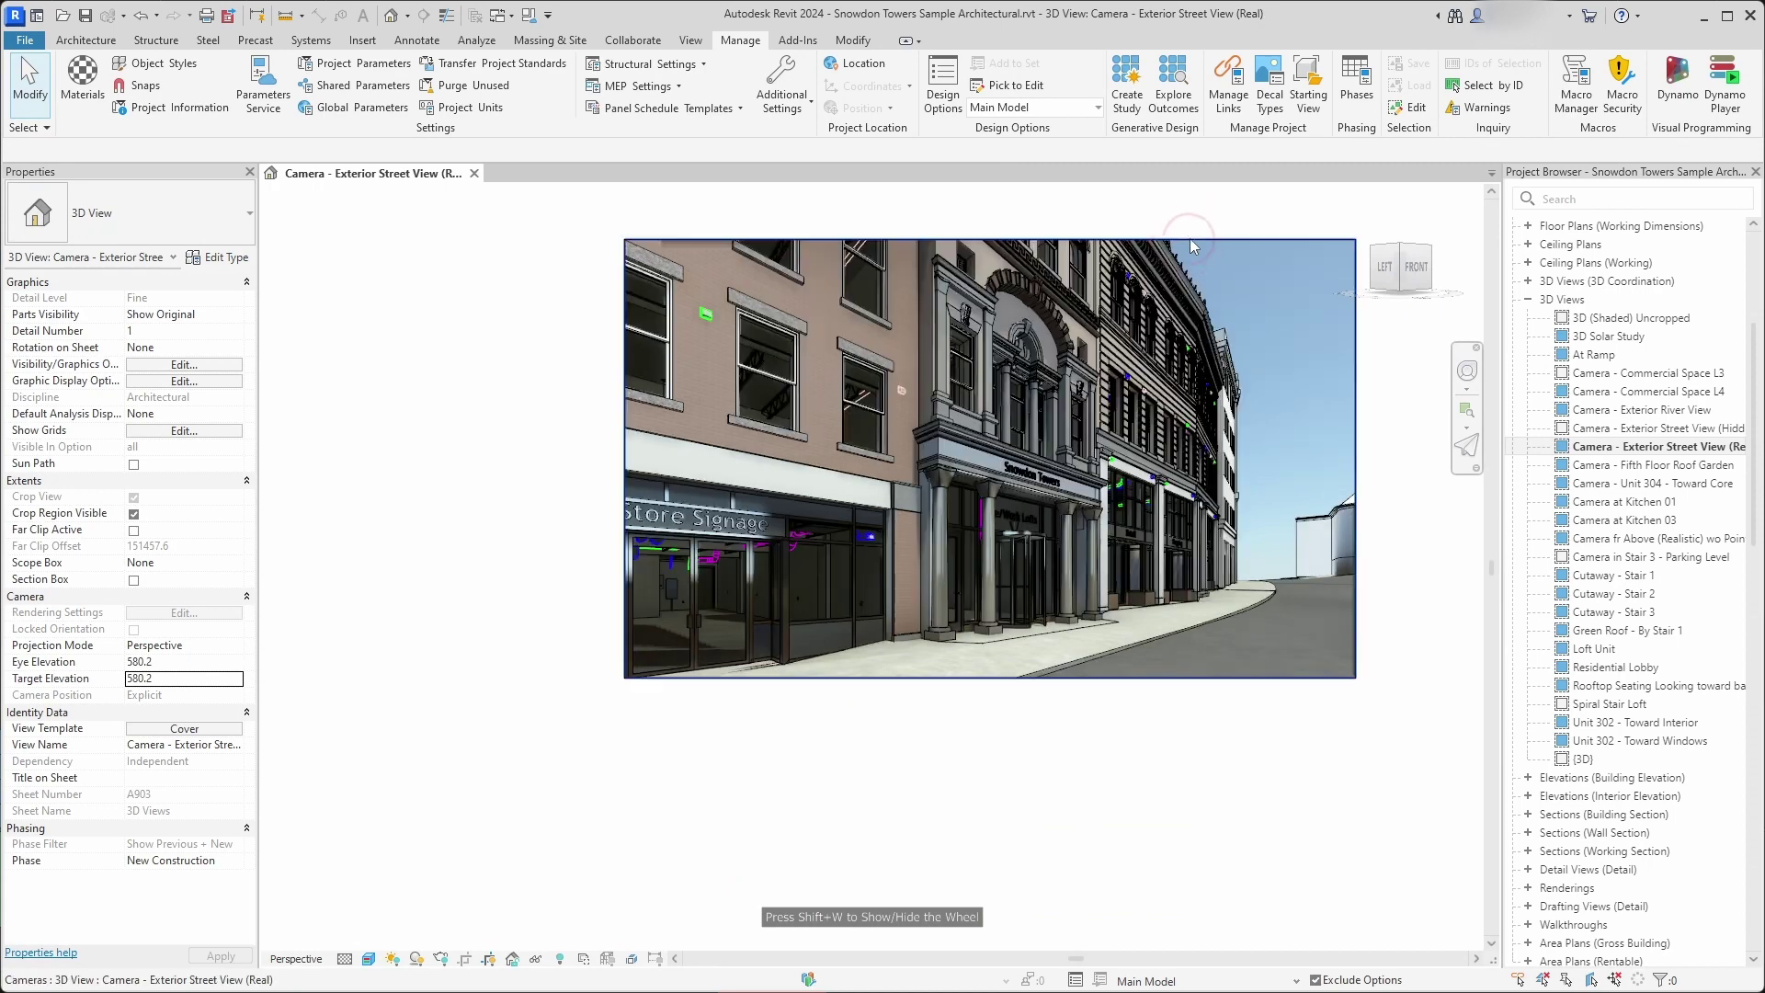
pyautogui.moveTo(1222, 239); pyautogui.dragTo(1139, 402, button='middle')
pyautogui.moveTo(907, 400); pyautogui.dragTo(910, 217)
pyautogui.moveTo(1107, 417); pyautogui.dragTo(1107, 417)
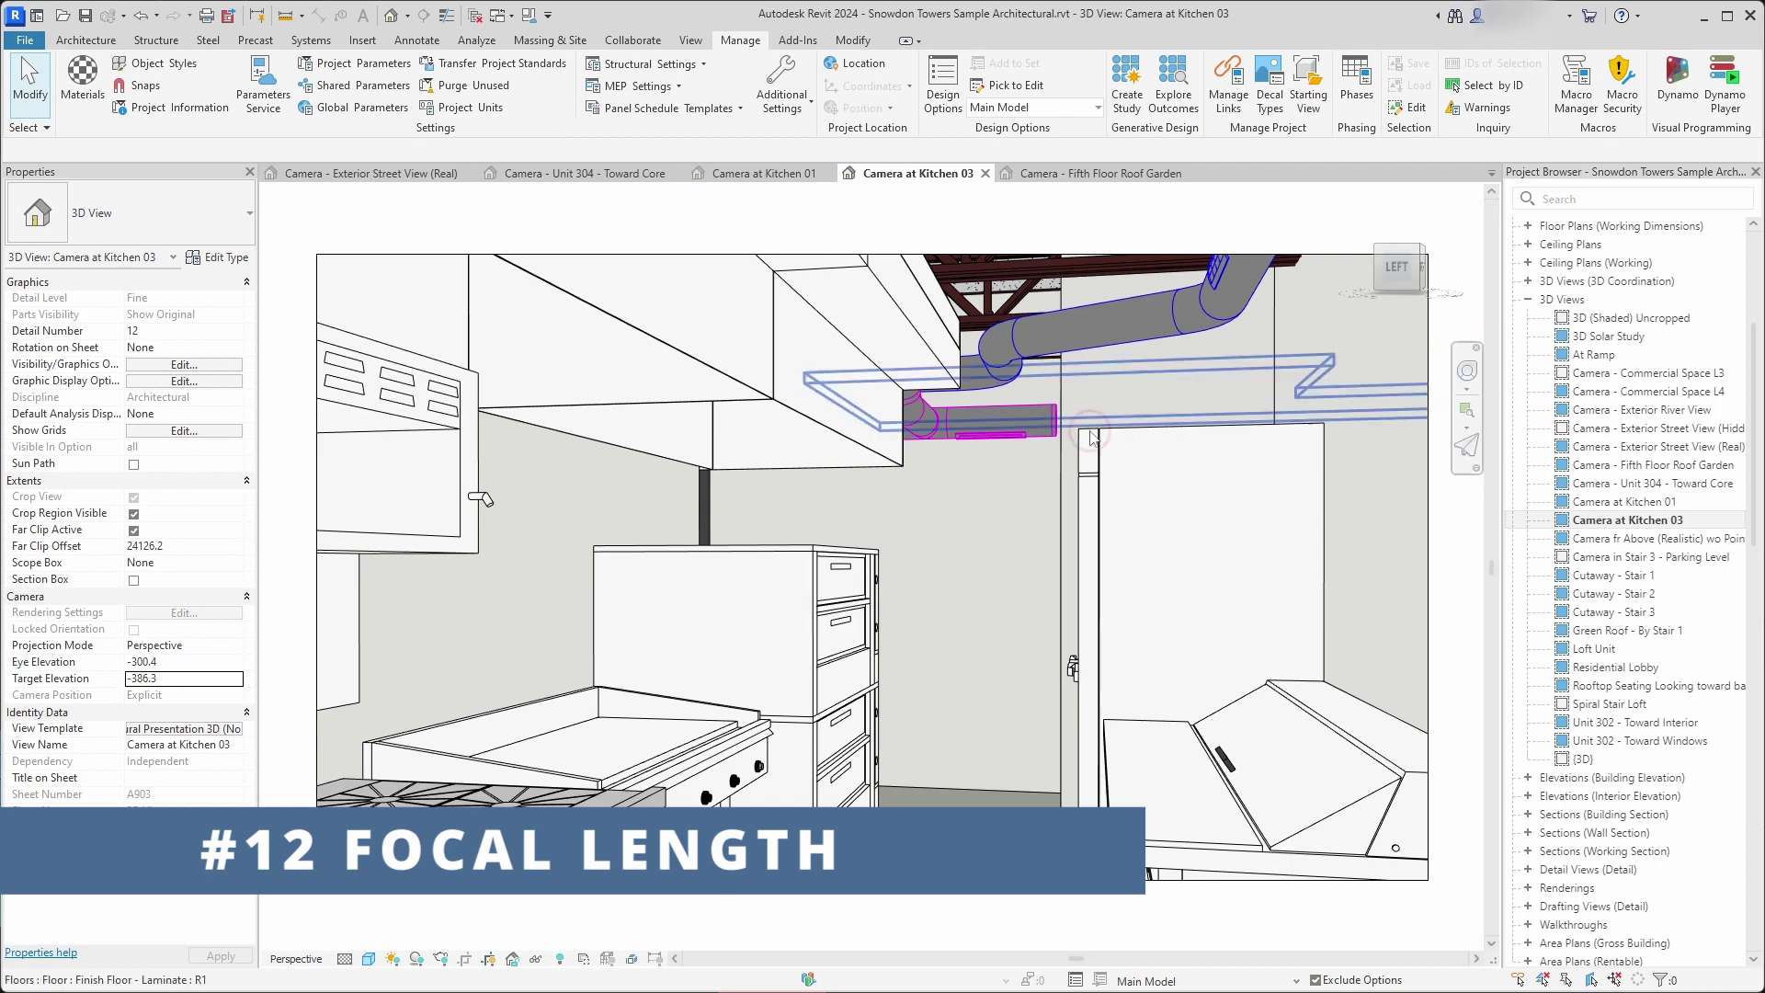
# Adjust the focal length of the Camera at Kitchen 03 view with Increase/Decrease Focal Length and close the wheel.
pyautogui.click(1468, 373)
pyautogui.click(1095, 509)
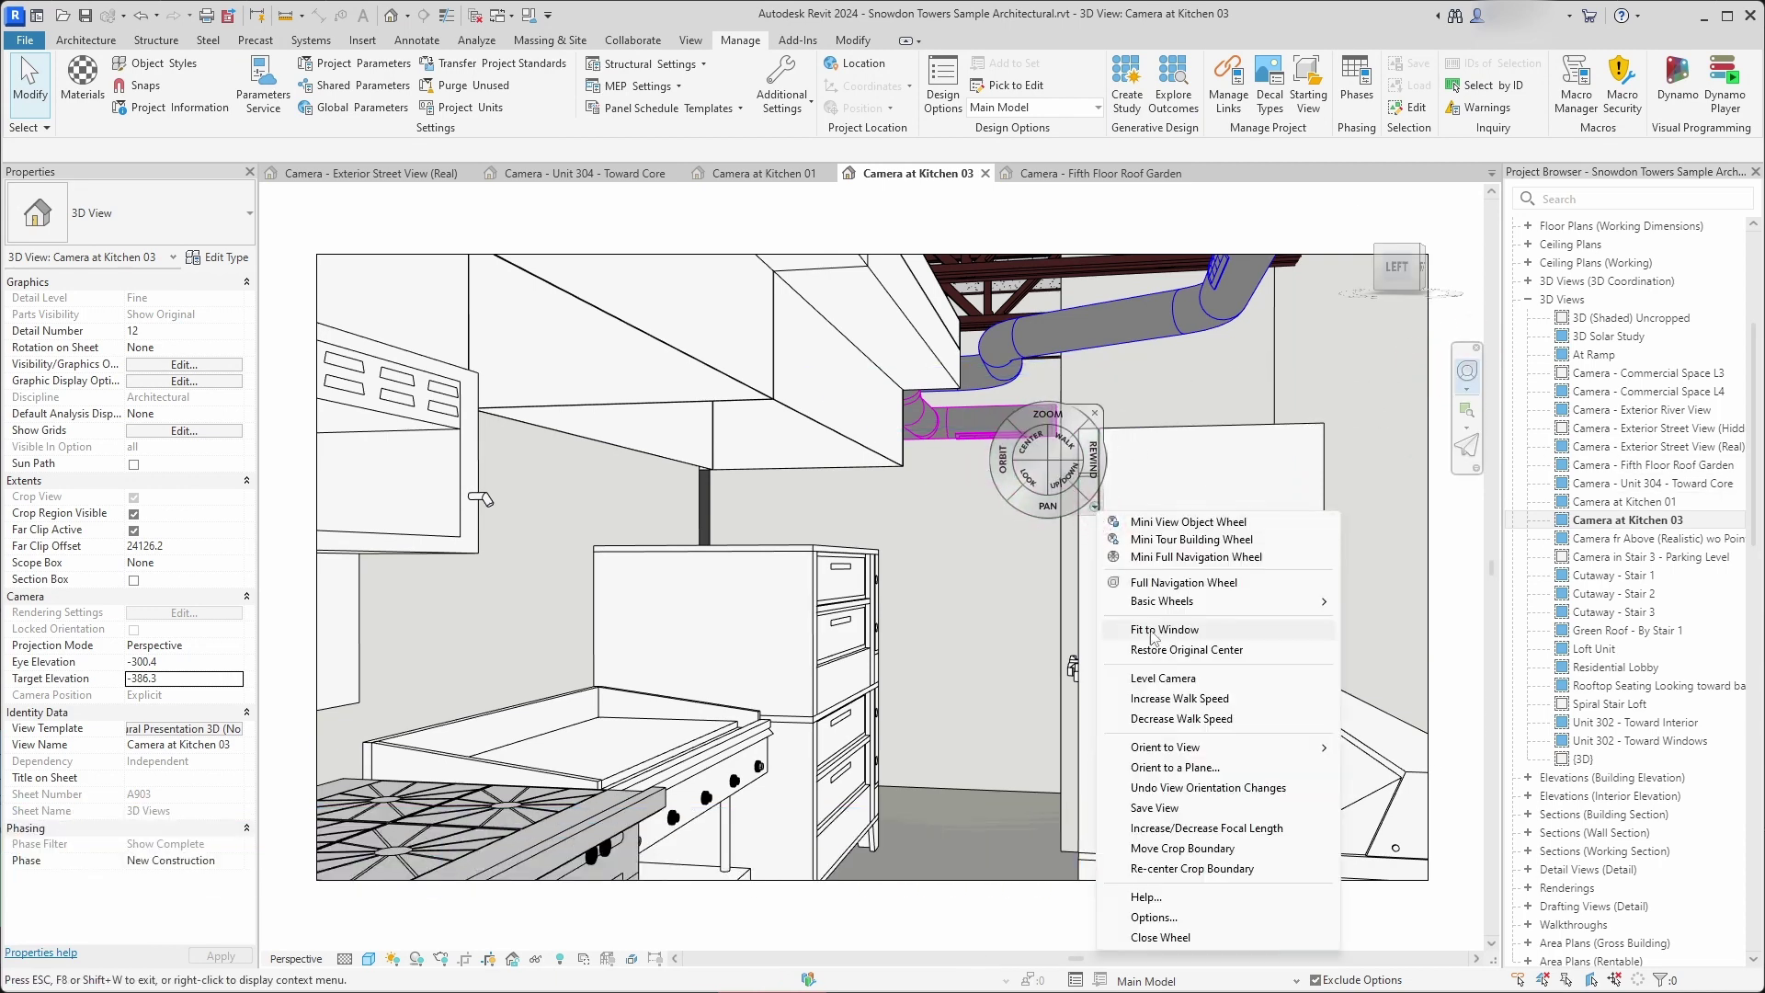
pyautogui.click(1168, 837)
pyautogui.moveTo(1040, 653); pyautogui.dragTo(1031, 774)
pyautogui.moveTo(943, 542); pyautogui.dragTo(963, 735)
pyautogui.press('Escape')
pyautogui.hotkey('shift', 'w')
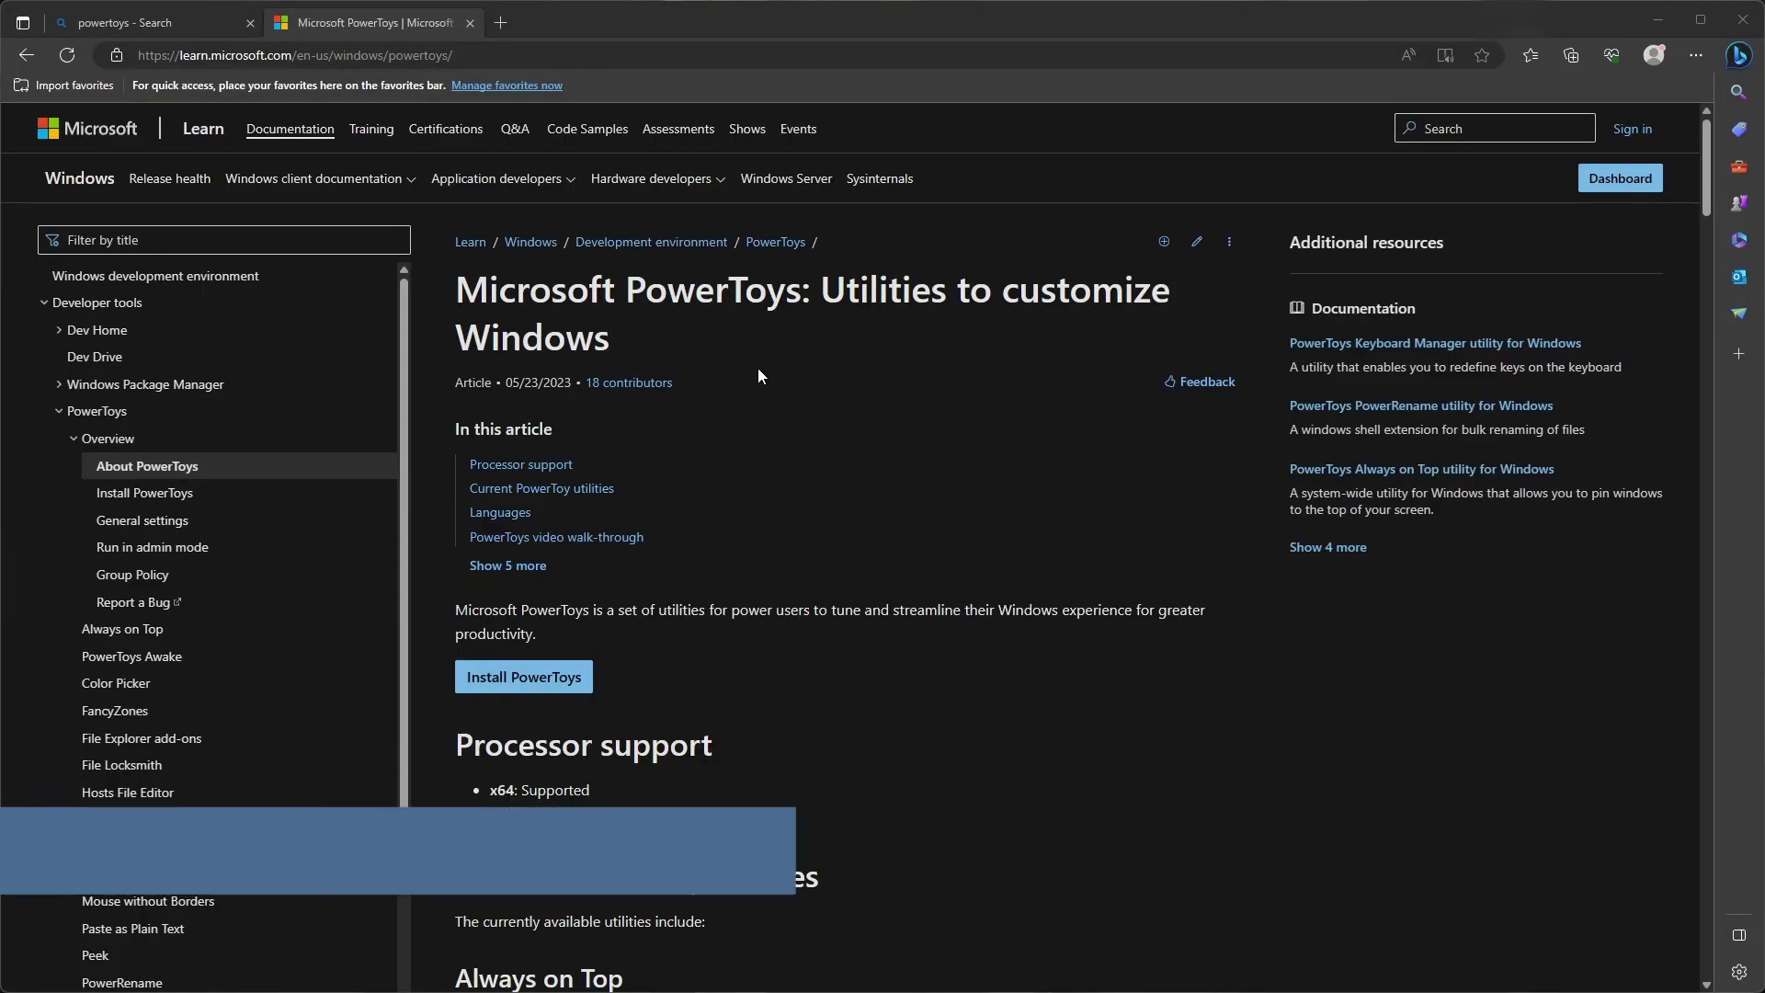
# Highlight the Microsoft PowerToys name on the documentation page, switch to PowerToys Settings and reposition its window.
pyautogui.moveTo(456, 290); pyautogui.dragTo(802, 294)
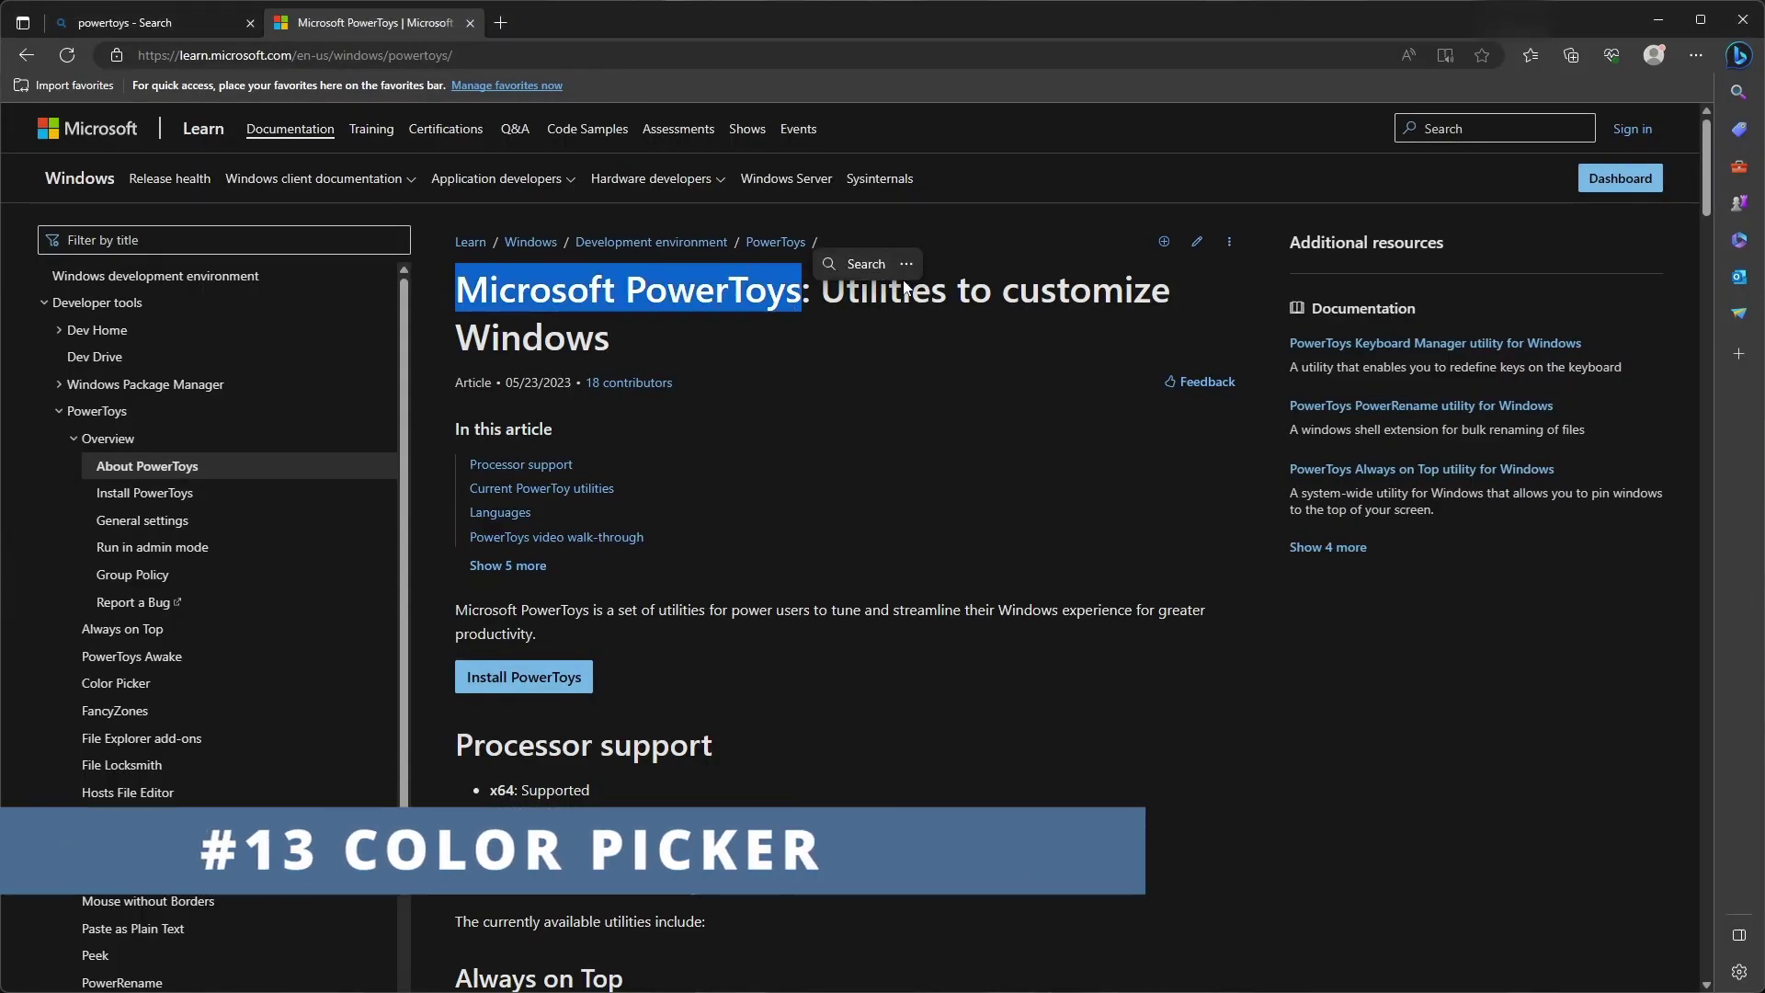
pyautogui.click(904, 288)
pyautogui.hotkey('alt', 'Tab')
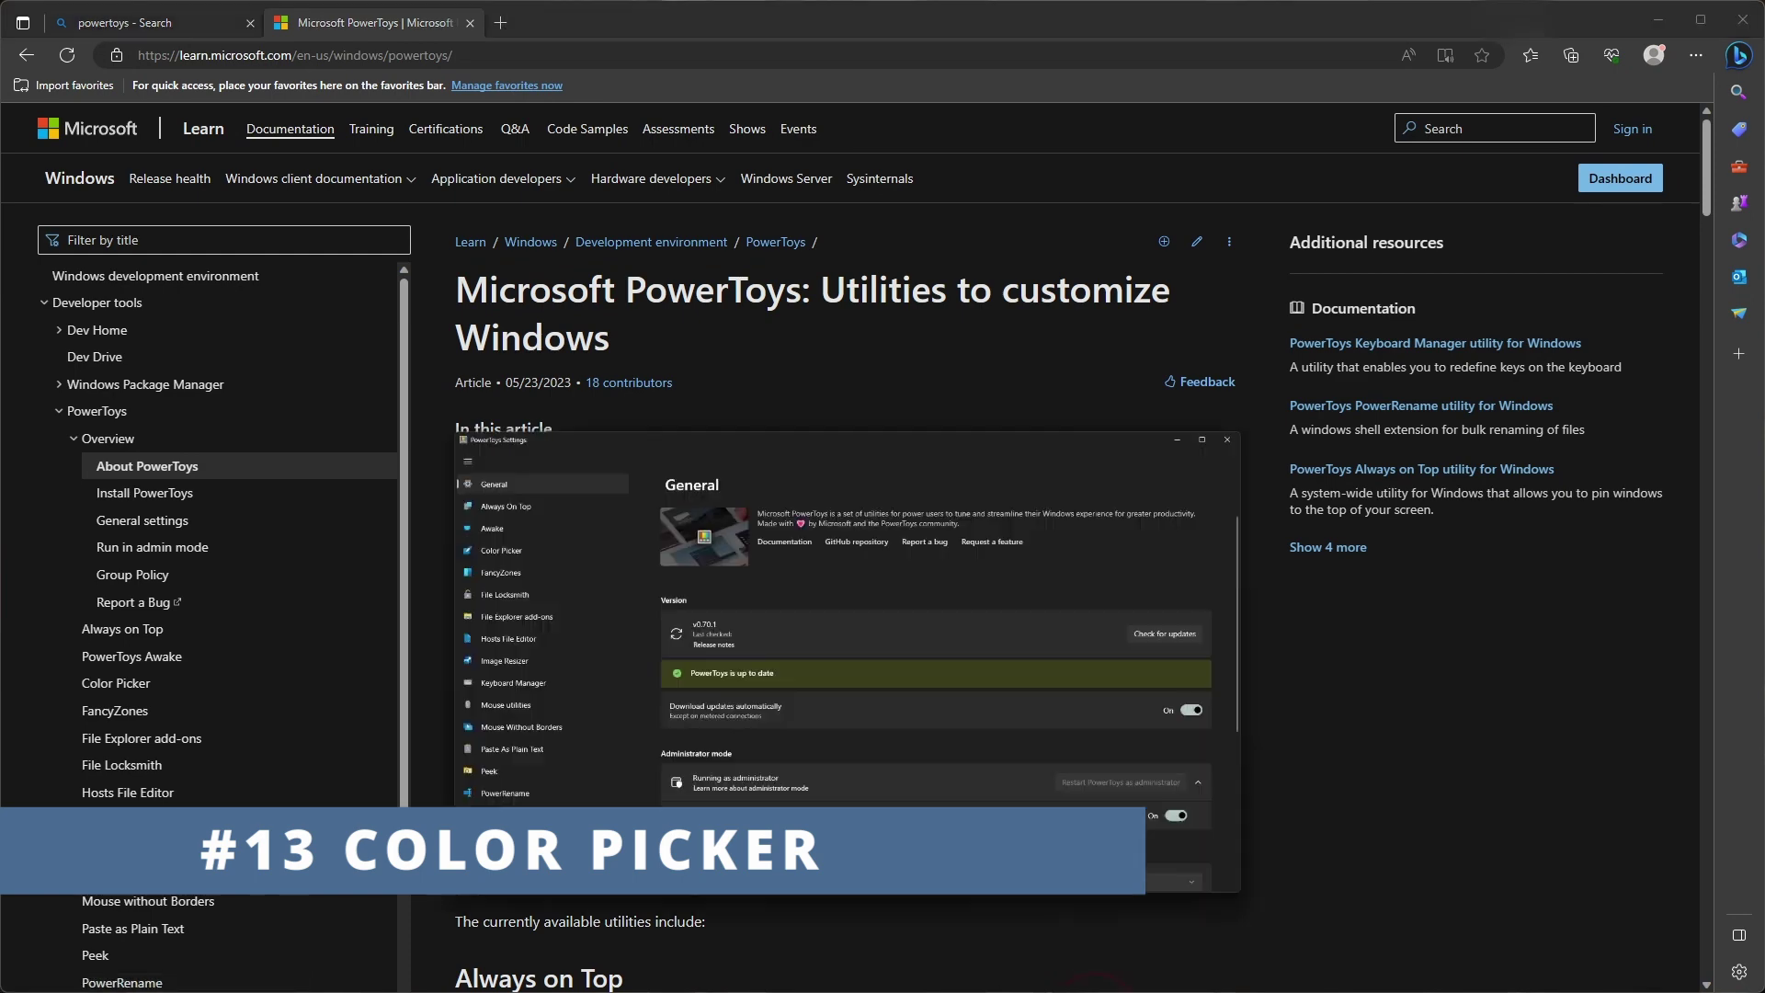
pyautogui.moveTo(709, 97); pyautogui.dragTo(831, 162)
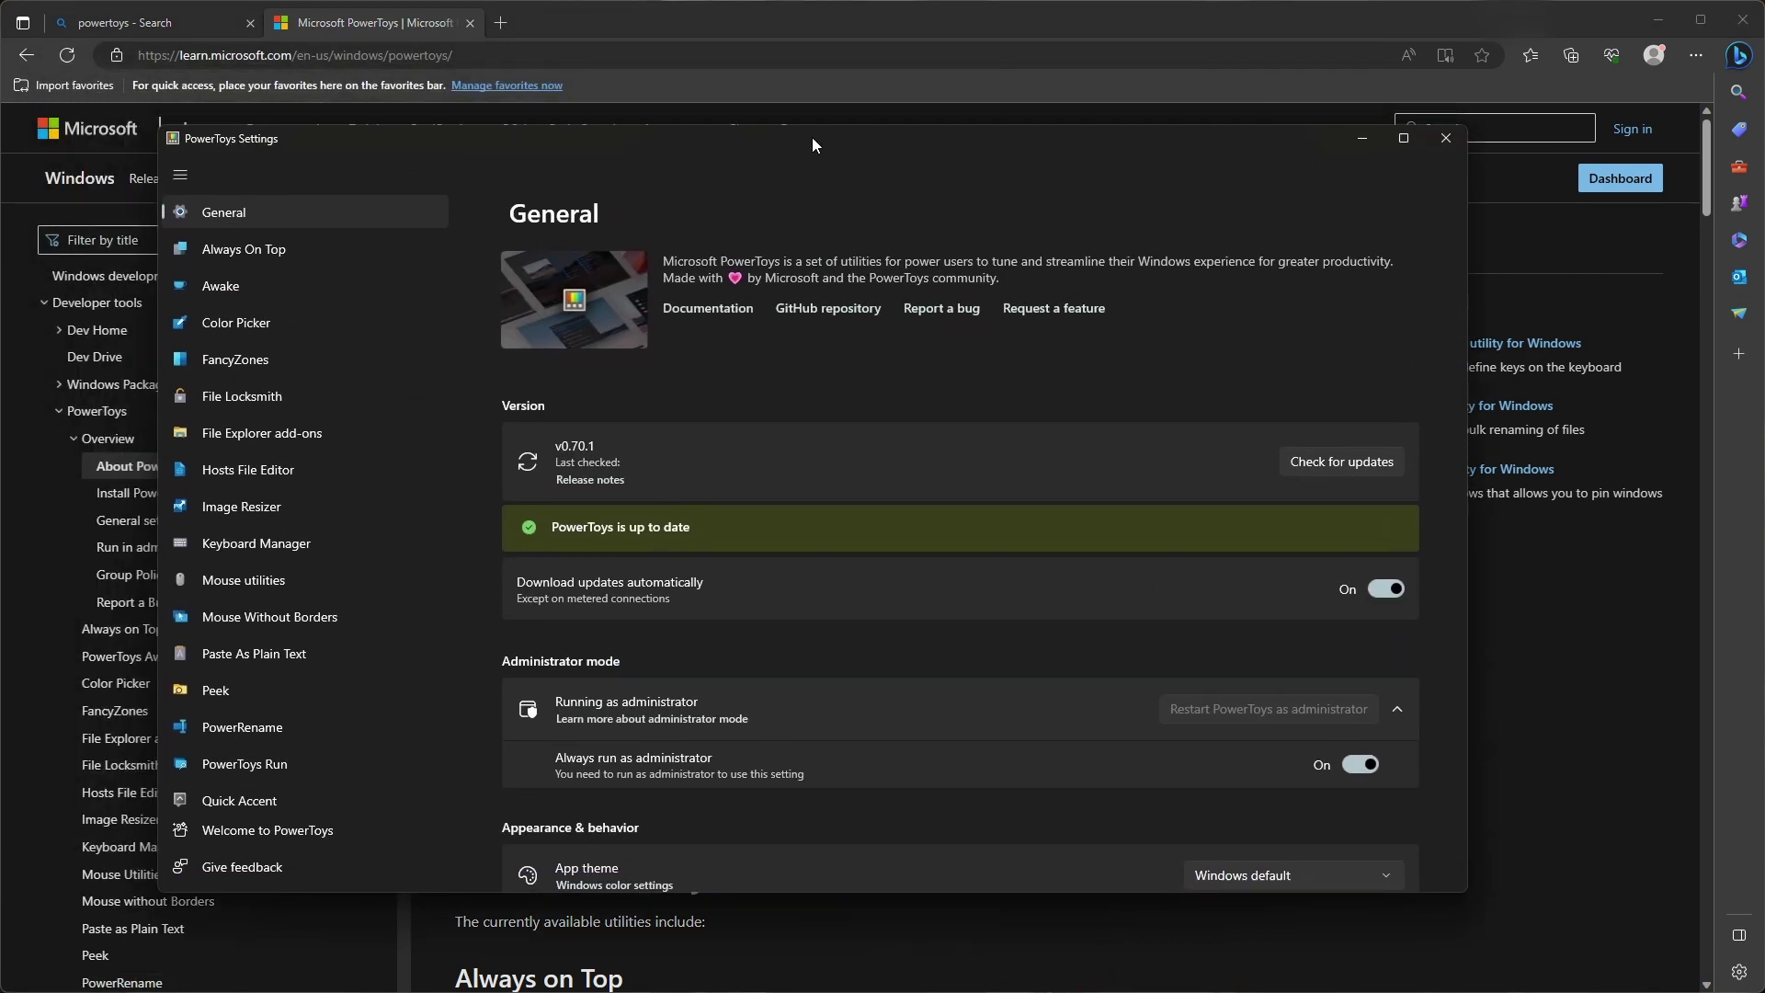
# Look at the Image Resizer and PowerRename settings and open the Color Picker settings.
pyautogui.click(241, 508)
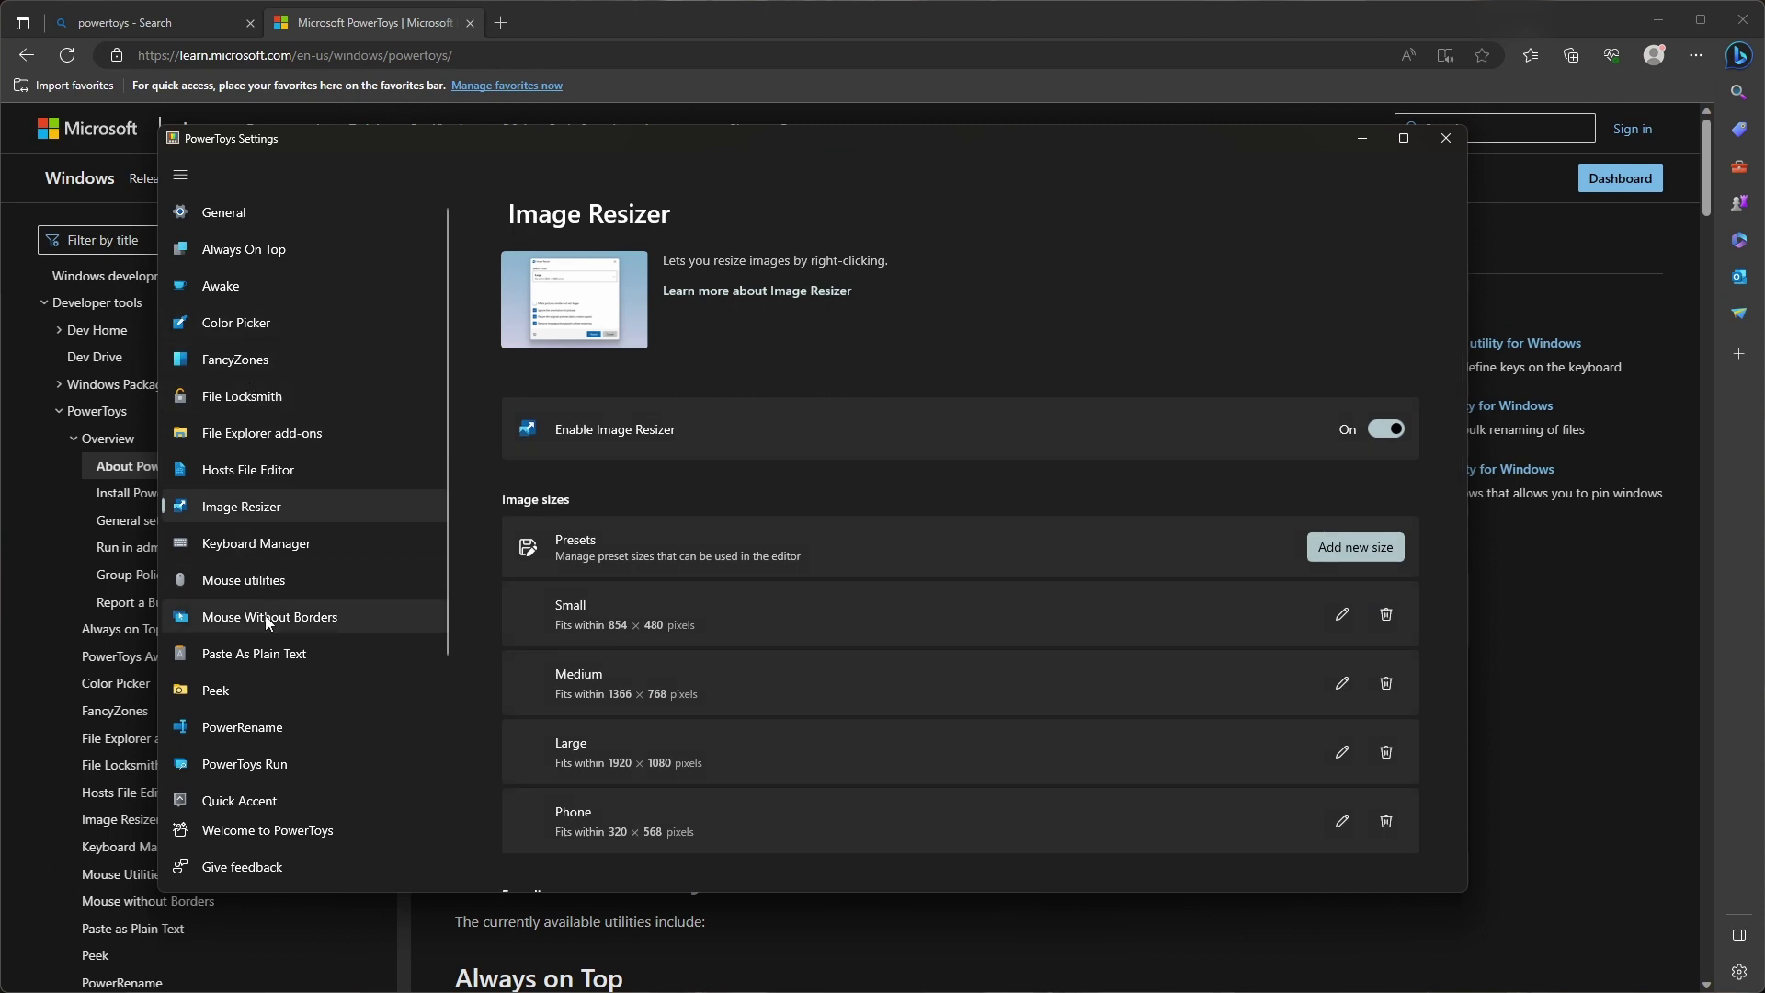
pyautogui.click(242, 727)
pyautogui.click(260, 322)
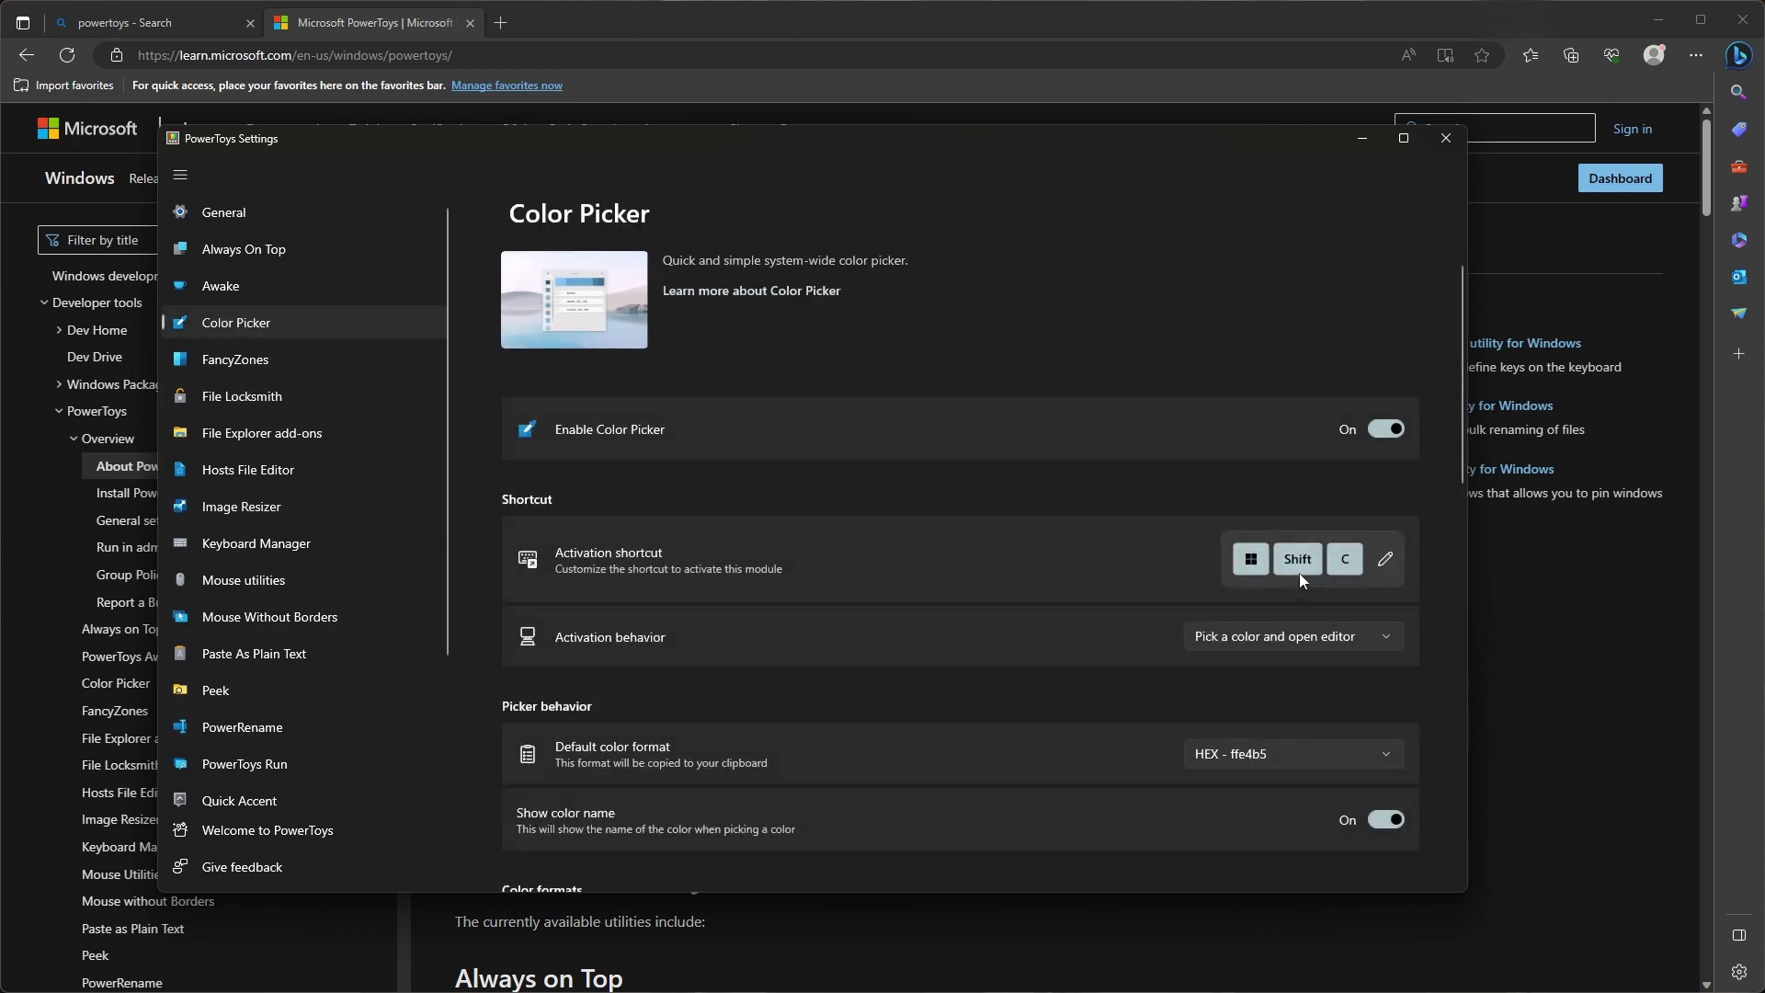
# Pick color d4cace from the Color Picker preview image, switch to Revit and place the color editor beside its dialogs.
pyautogui.press('super+shift+c')
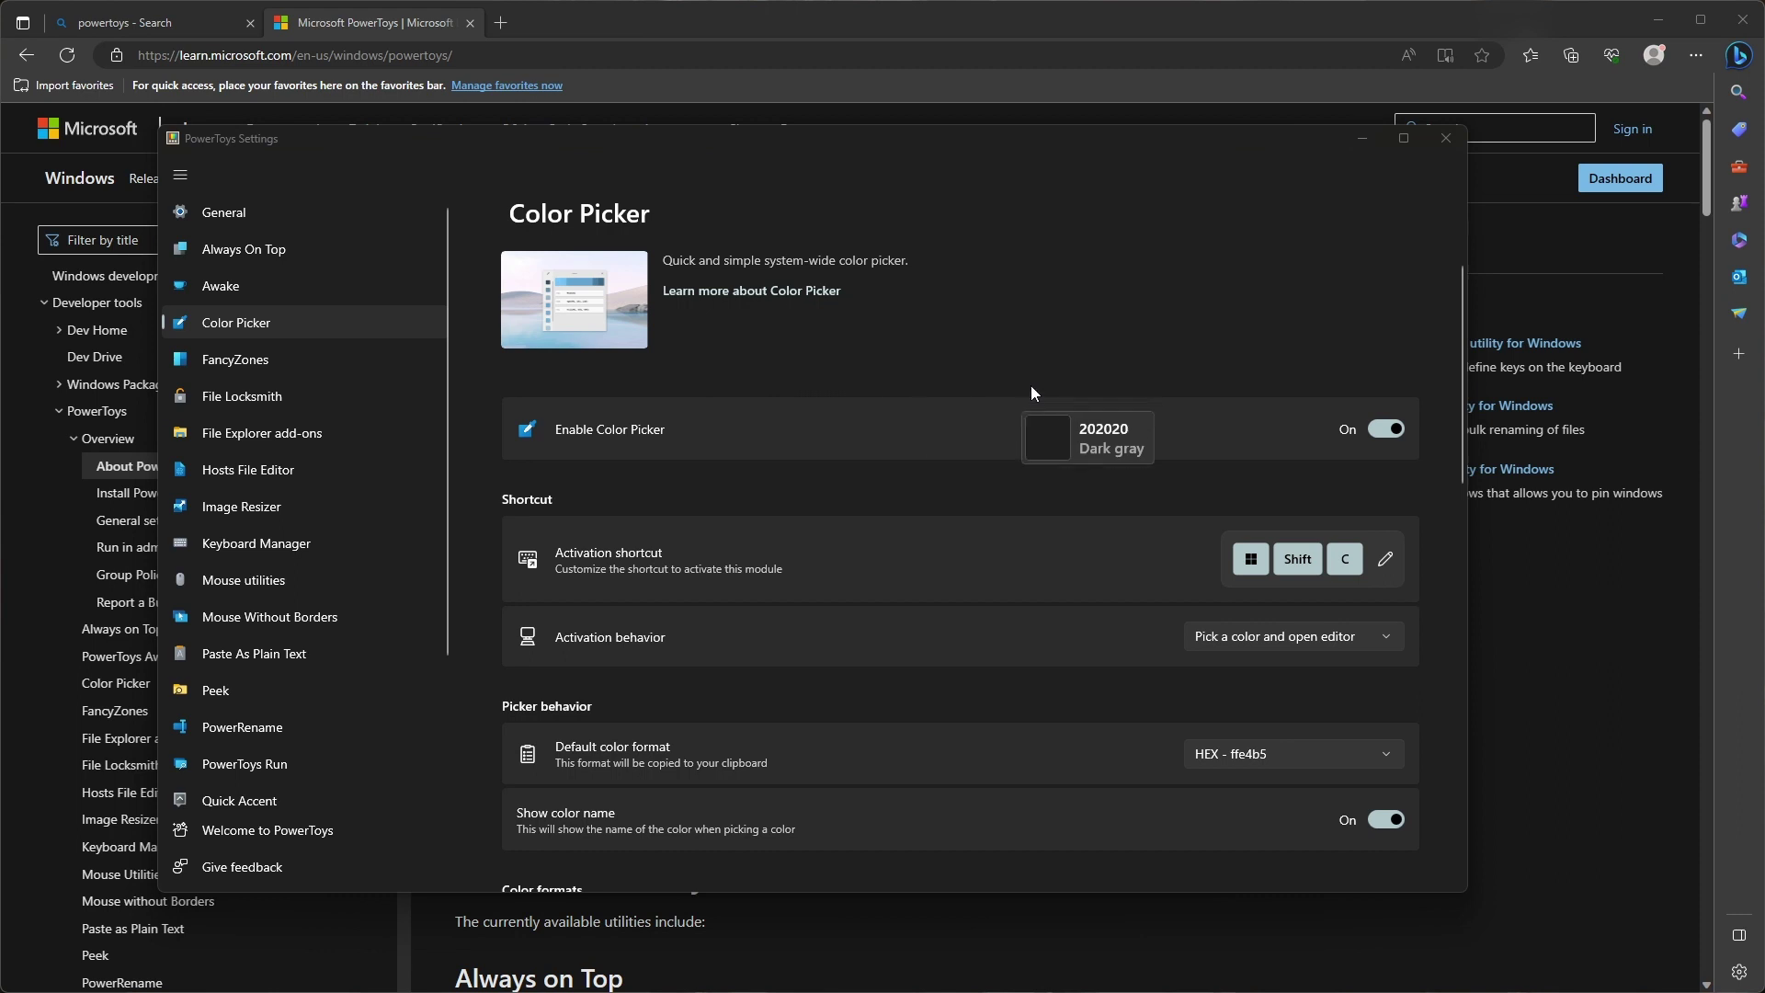
pyautogui.click(625, 307)
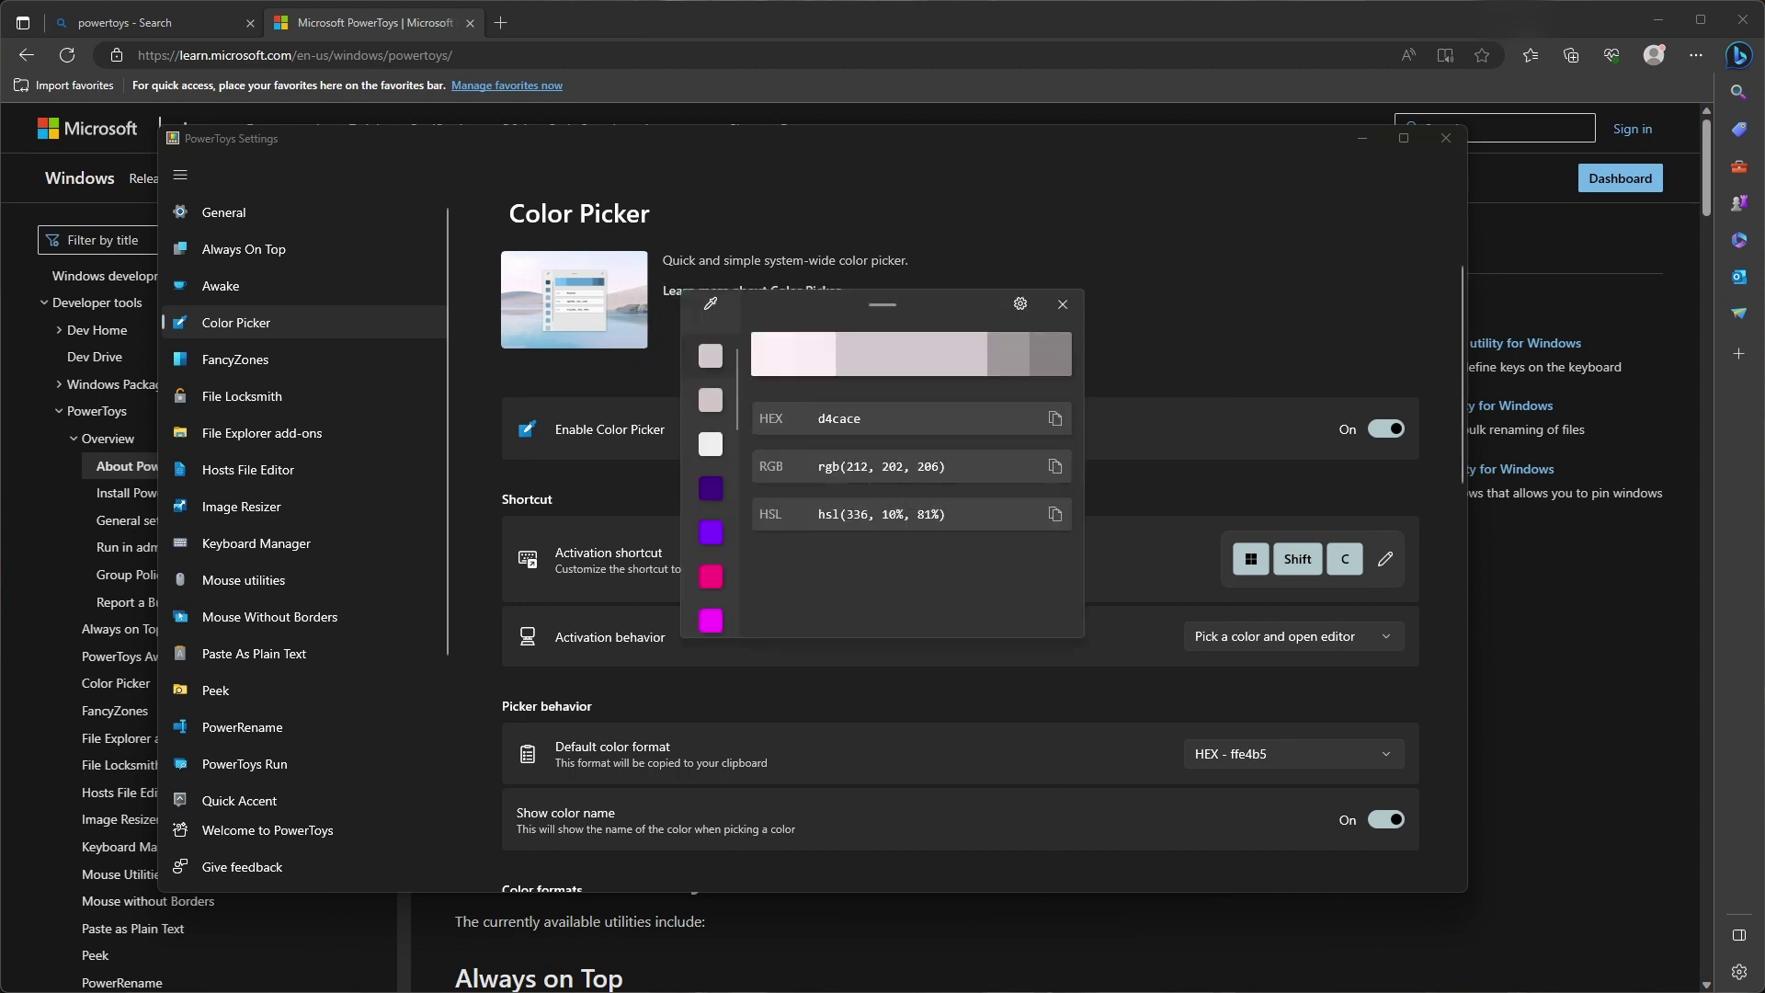
pyautogui.hotkey('alt', 'Tab')
pyautogui.moveTo(919, 304); pyautogui.dragTo(1393, 278)
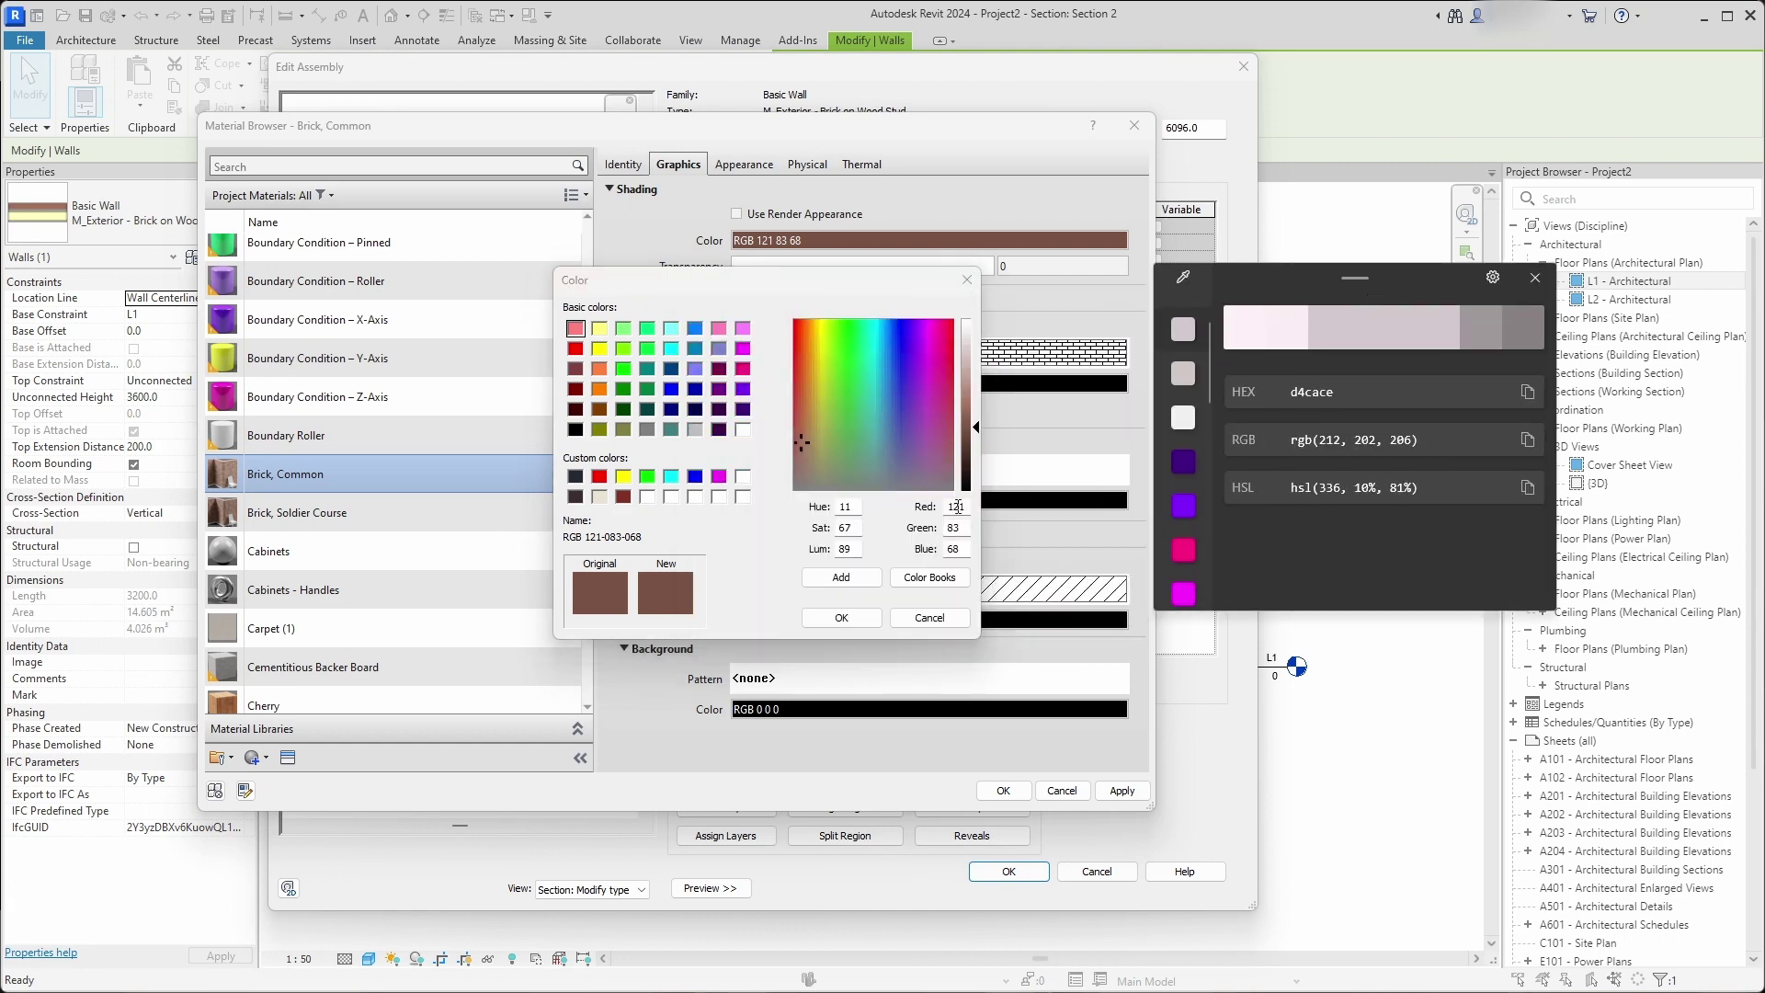
# Set the shading color of the Brick, Common material to the sampled RGB 212, 202, 206.
pyautogui.click(958, 506)
pyautogui.write('21')
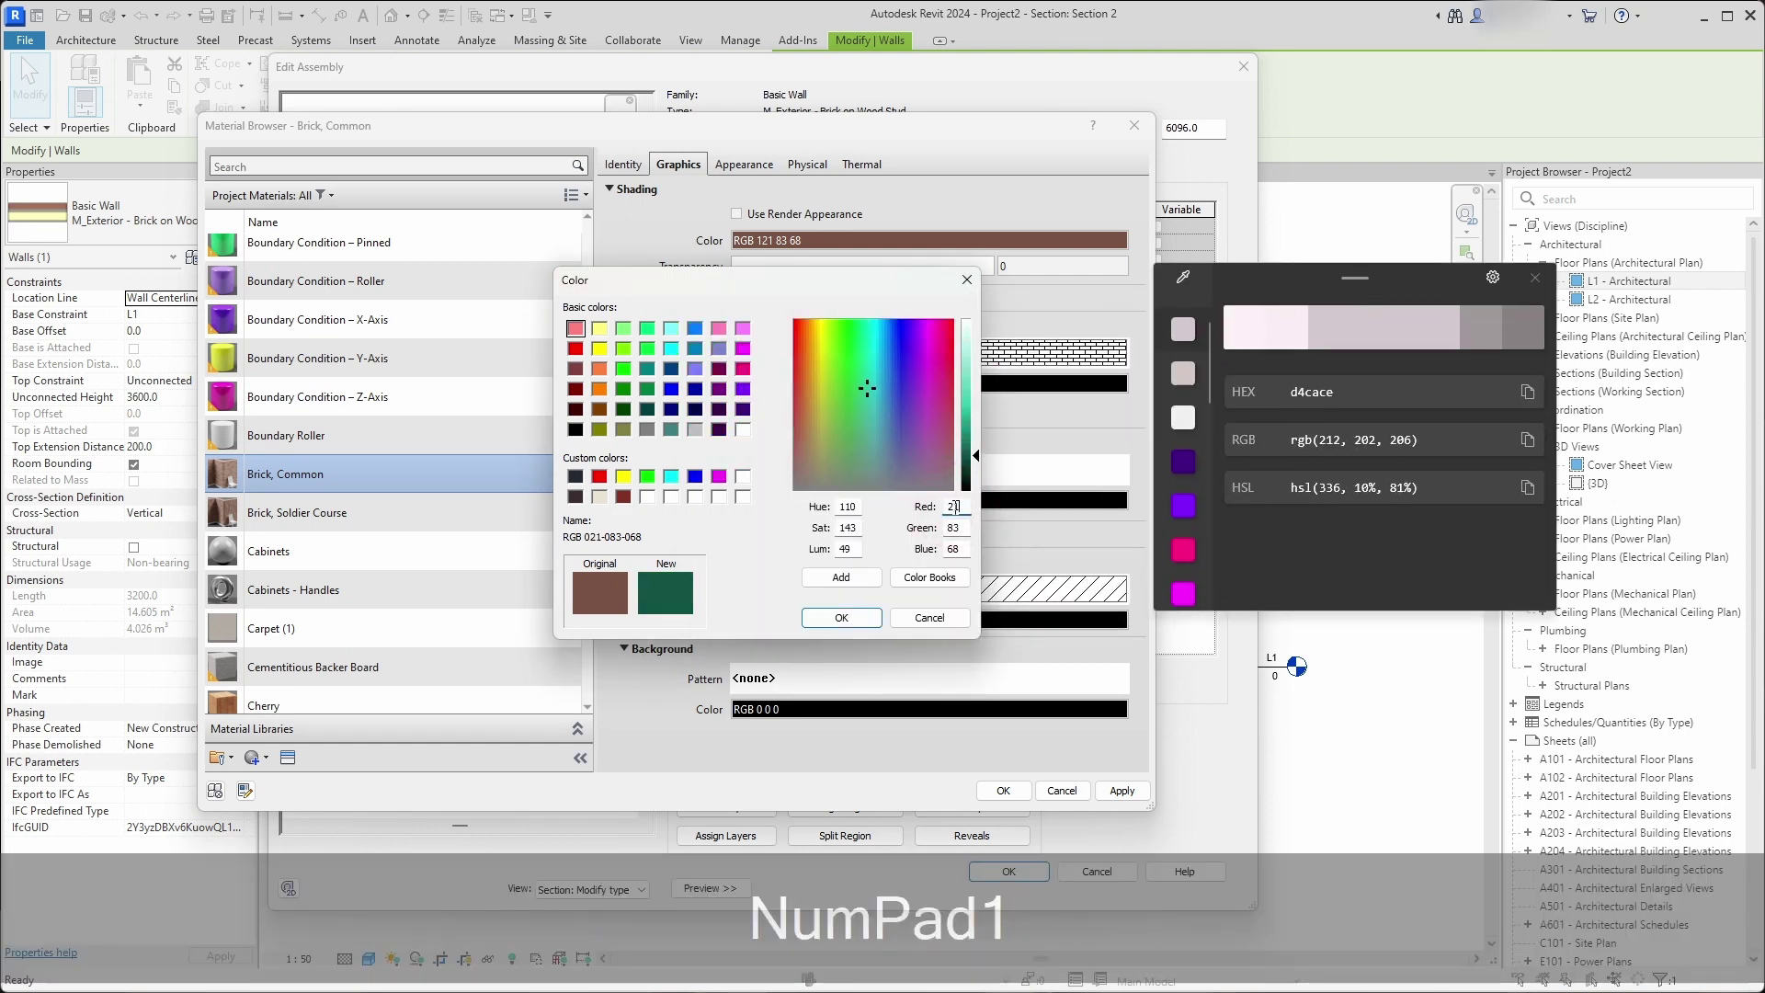
pyautogui.write('2')
pyautogui.press('Tab')
pyautogui.write('202')
pyautogui.press('Tab')
pyautogui.write('20')
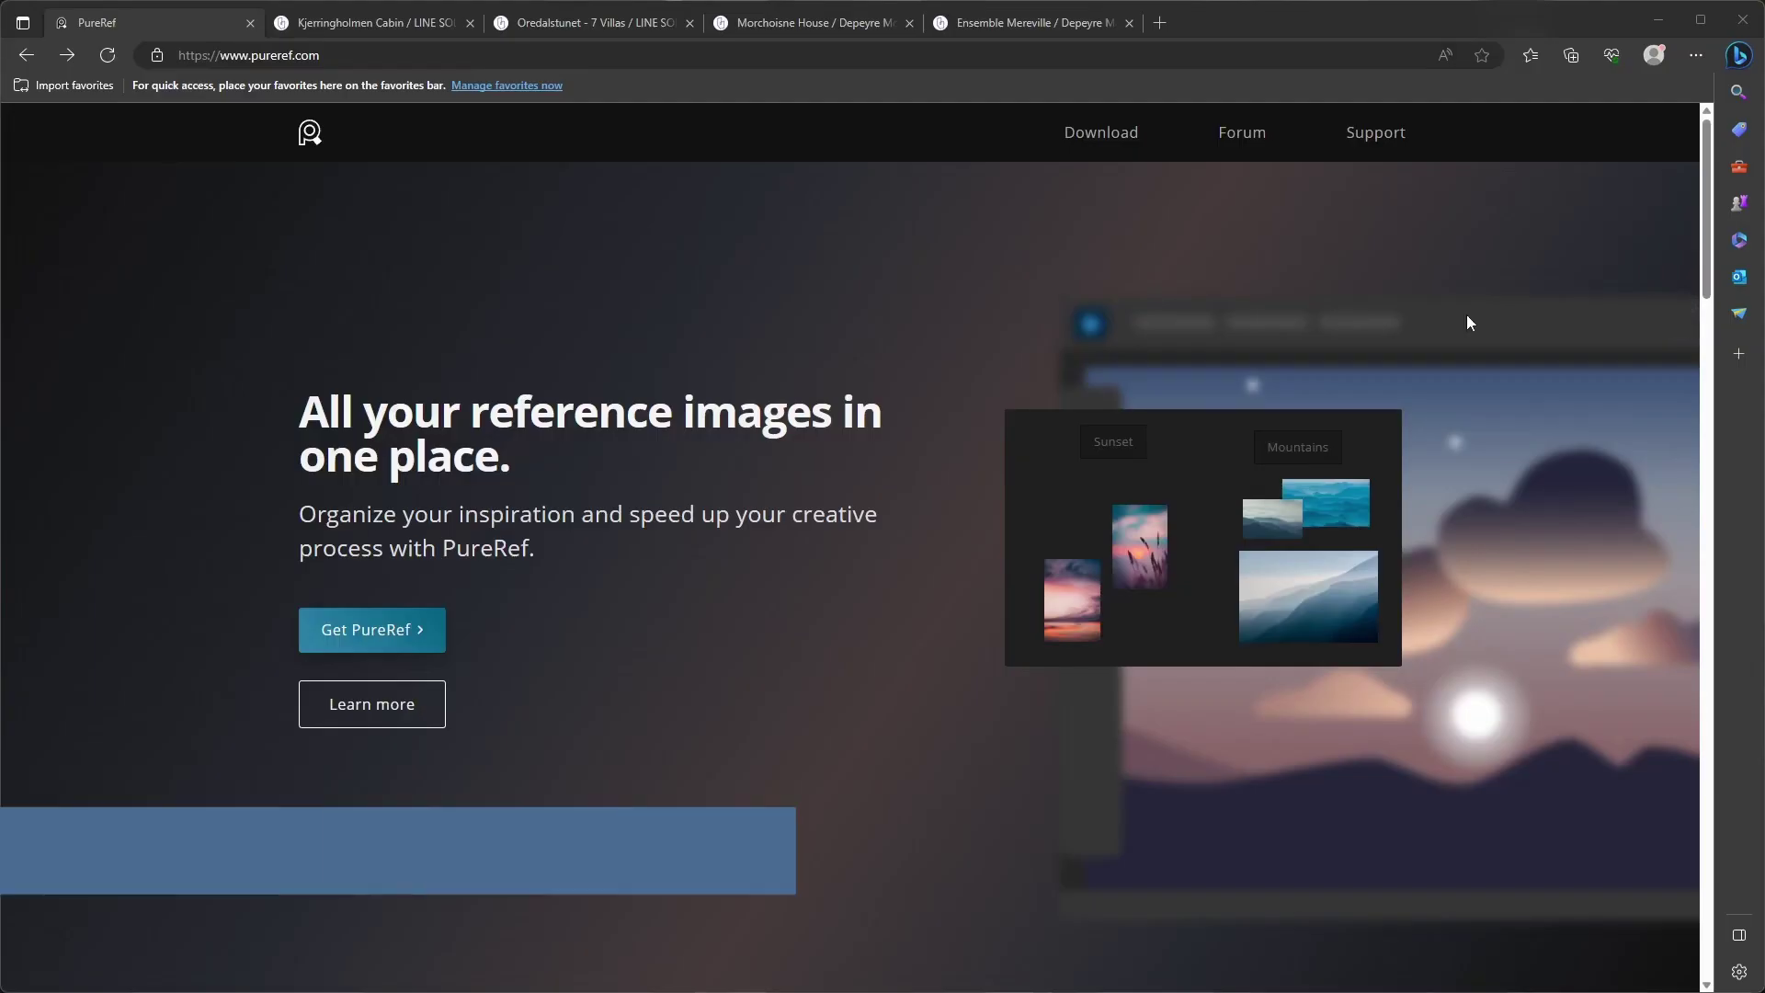
# Switch to the browser, open the PureRef download page and highlight the PureRef name.
pyautogui.click(377, 631)
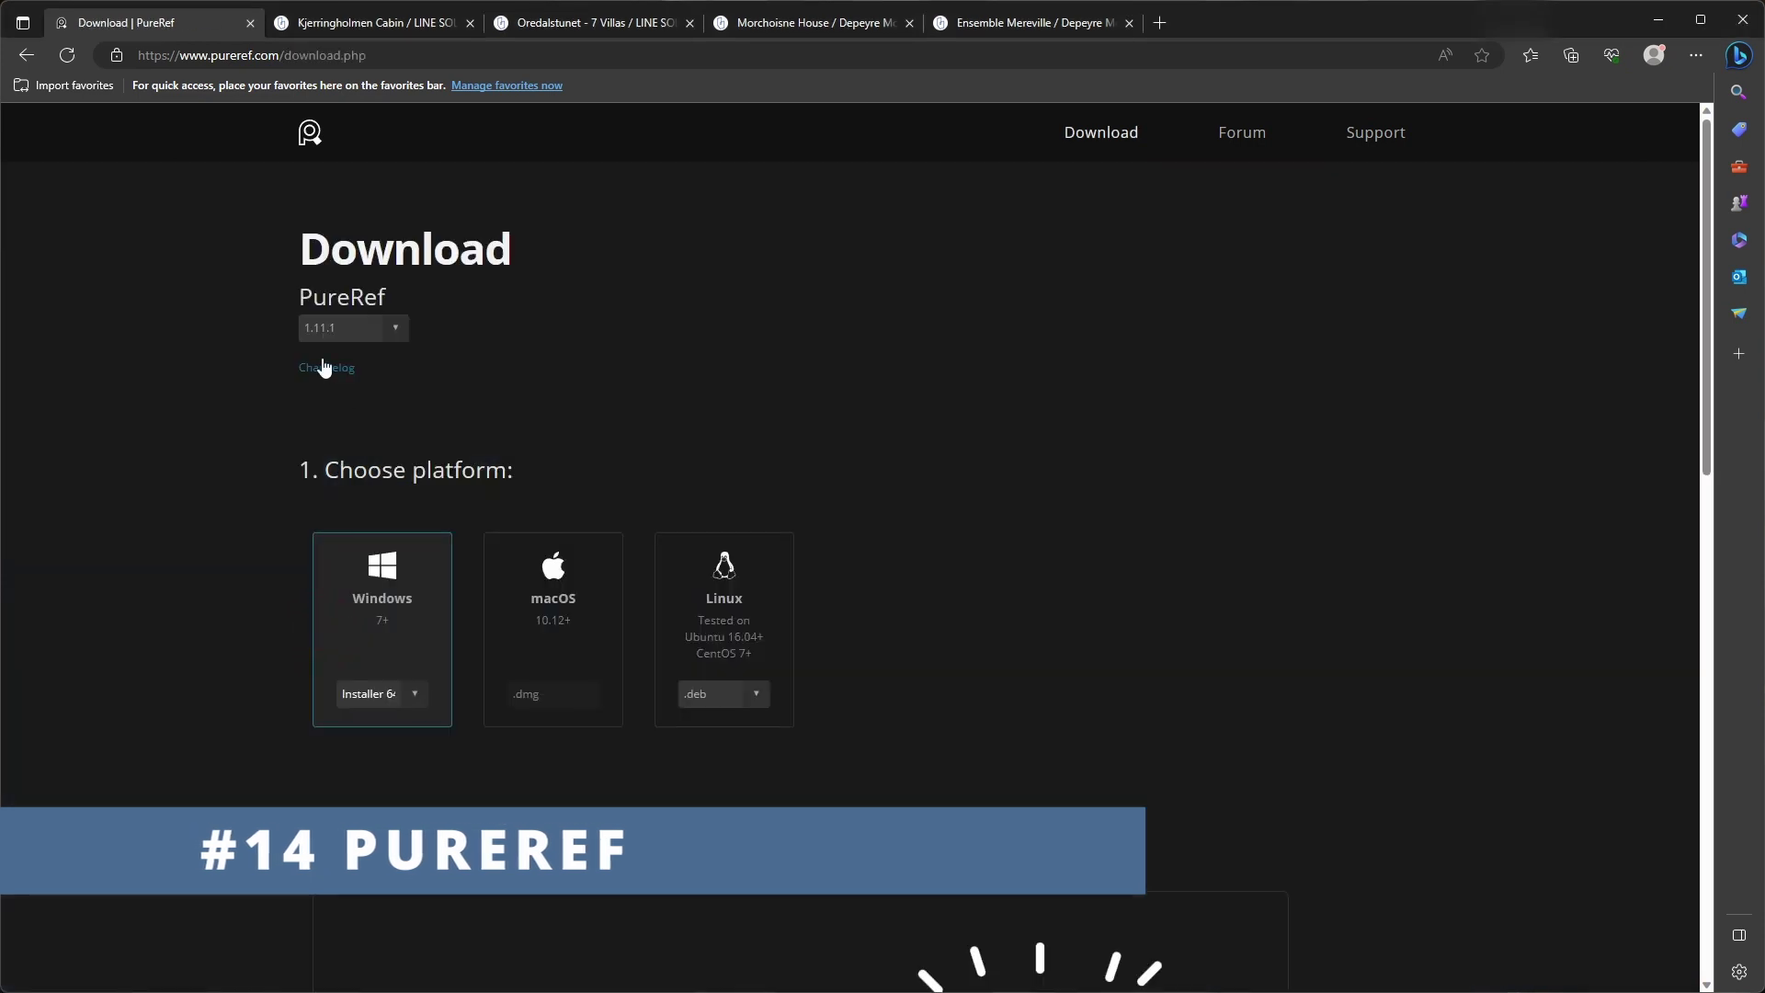
pyautogui.moveTo(366, 293); pyautogui.dragTo(424, 298)
pyautogui.click(519, 338)
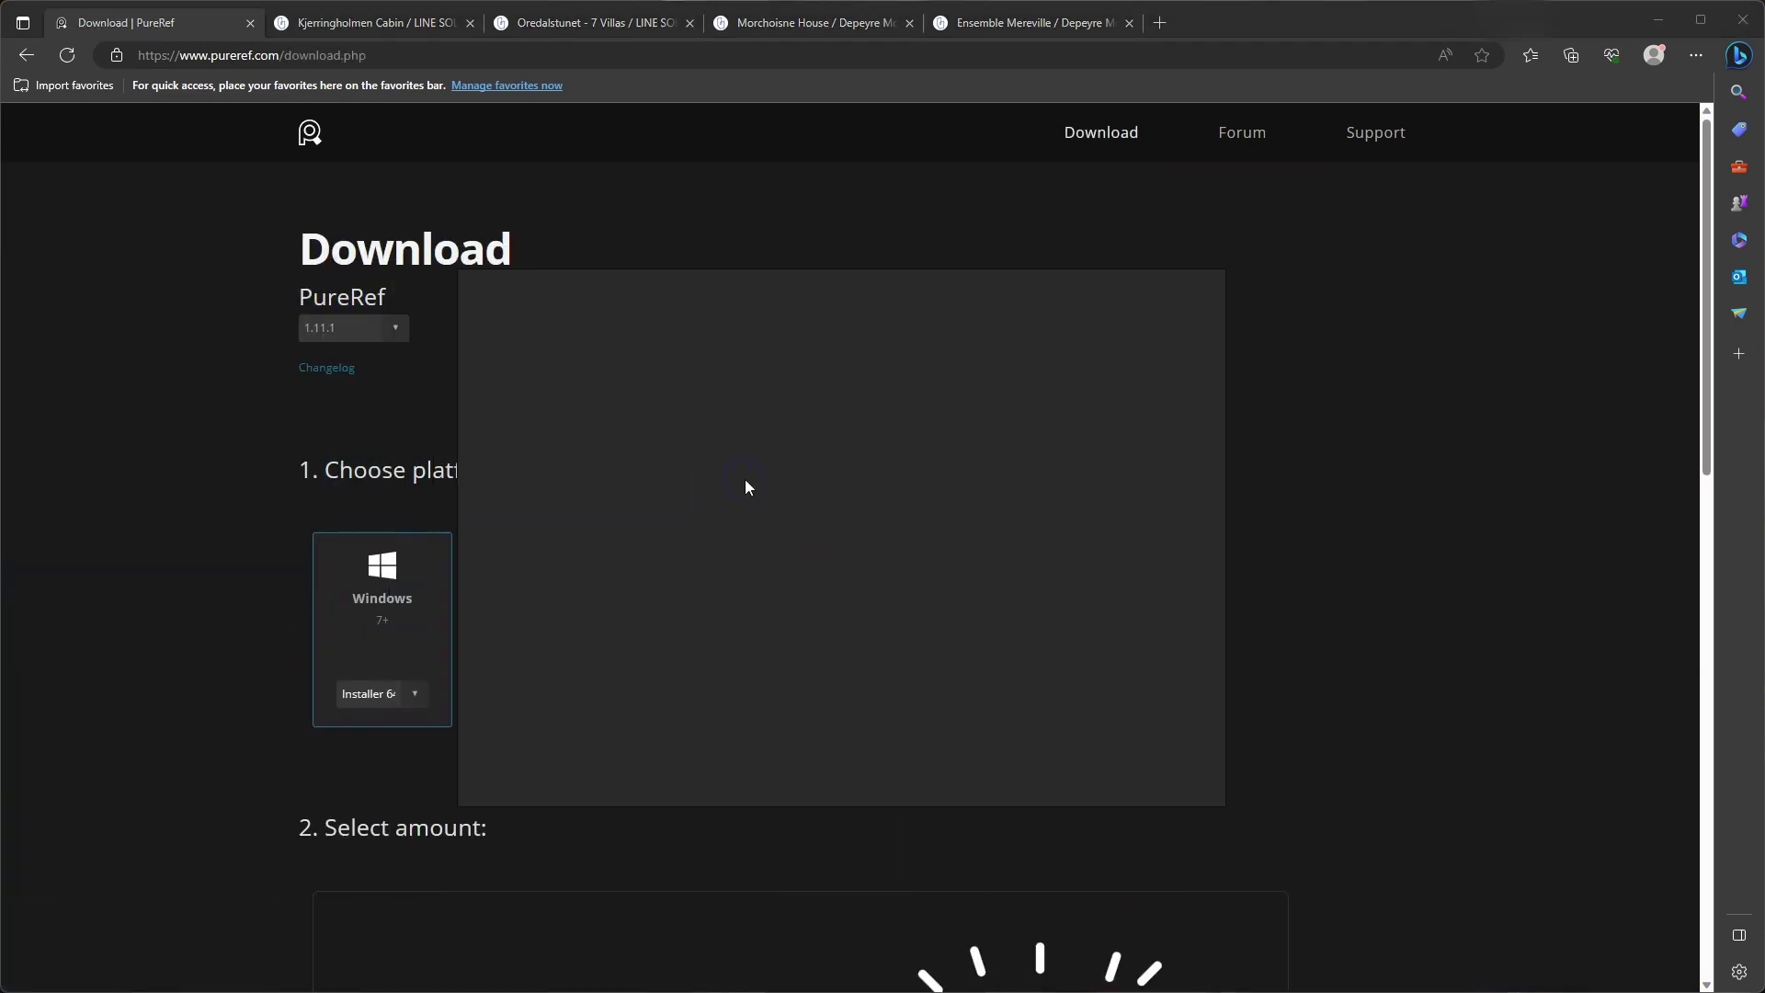
# Switch to the PureRef canvas and look through its Mode and Window options.
pyautogui.rightClick(884, 452)
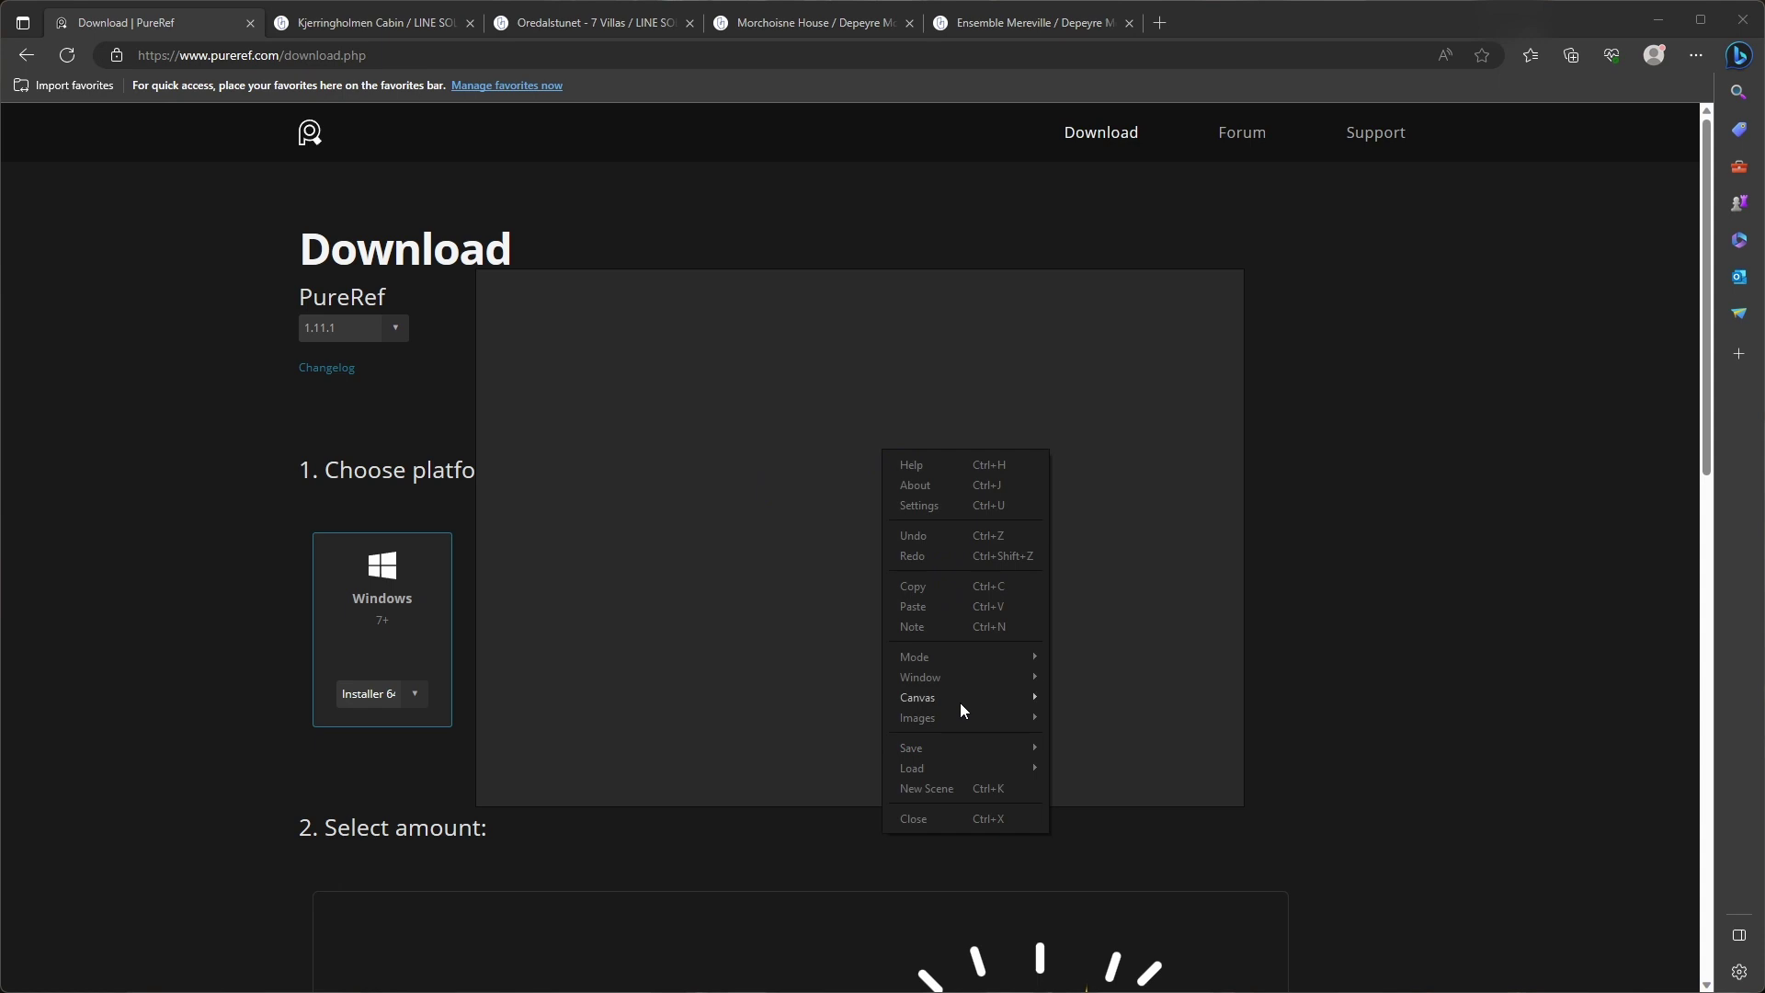
pyautogui.moveTo(1020, 656)
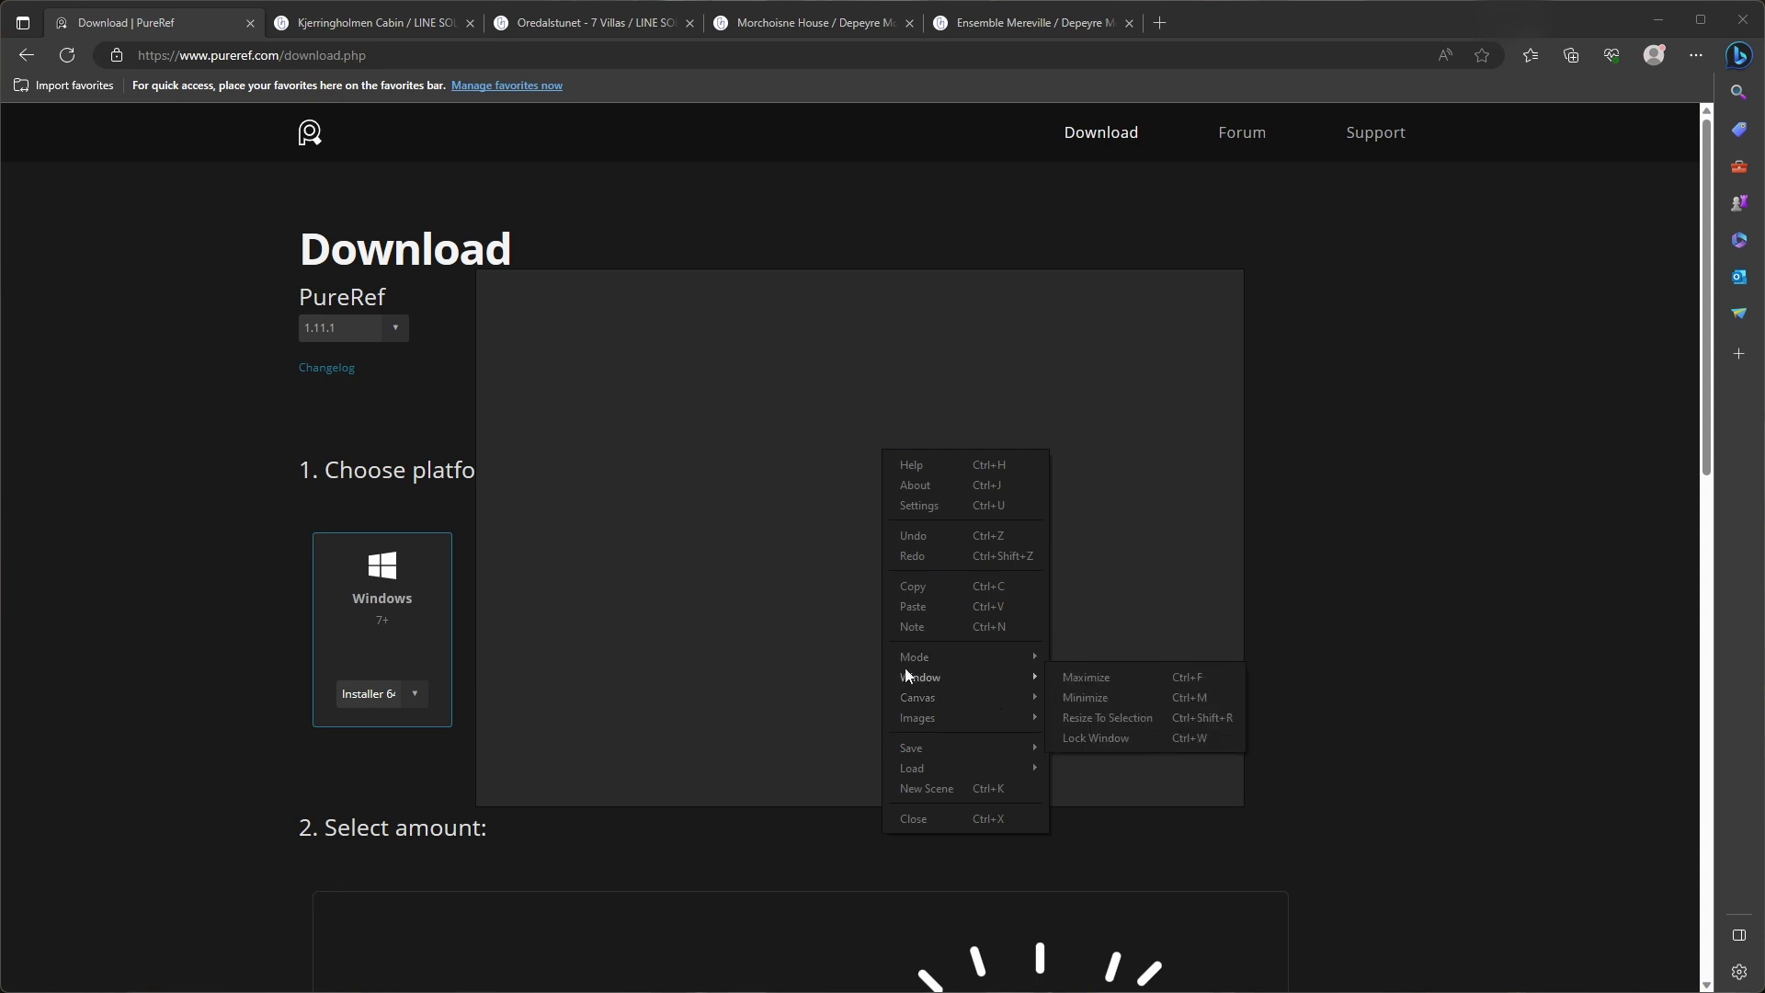
pyautogui.click(779, 515)
# Reposition the PureRef window and add the main photos from the Kjerringholmen Cabin and Oredalstunet - 7 Villas pages to its canvas.
pyautogui.moveTo(746, 463); pyautogui.dragTo(813, 449, button='right')
pyautogui.click(366, 25)
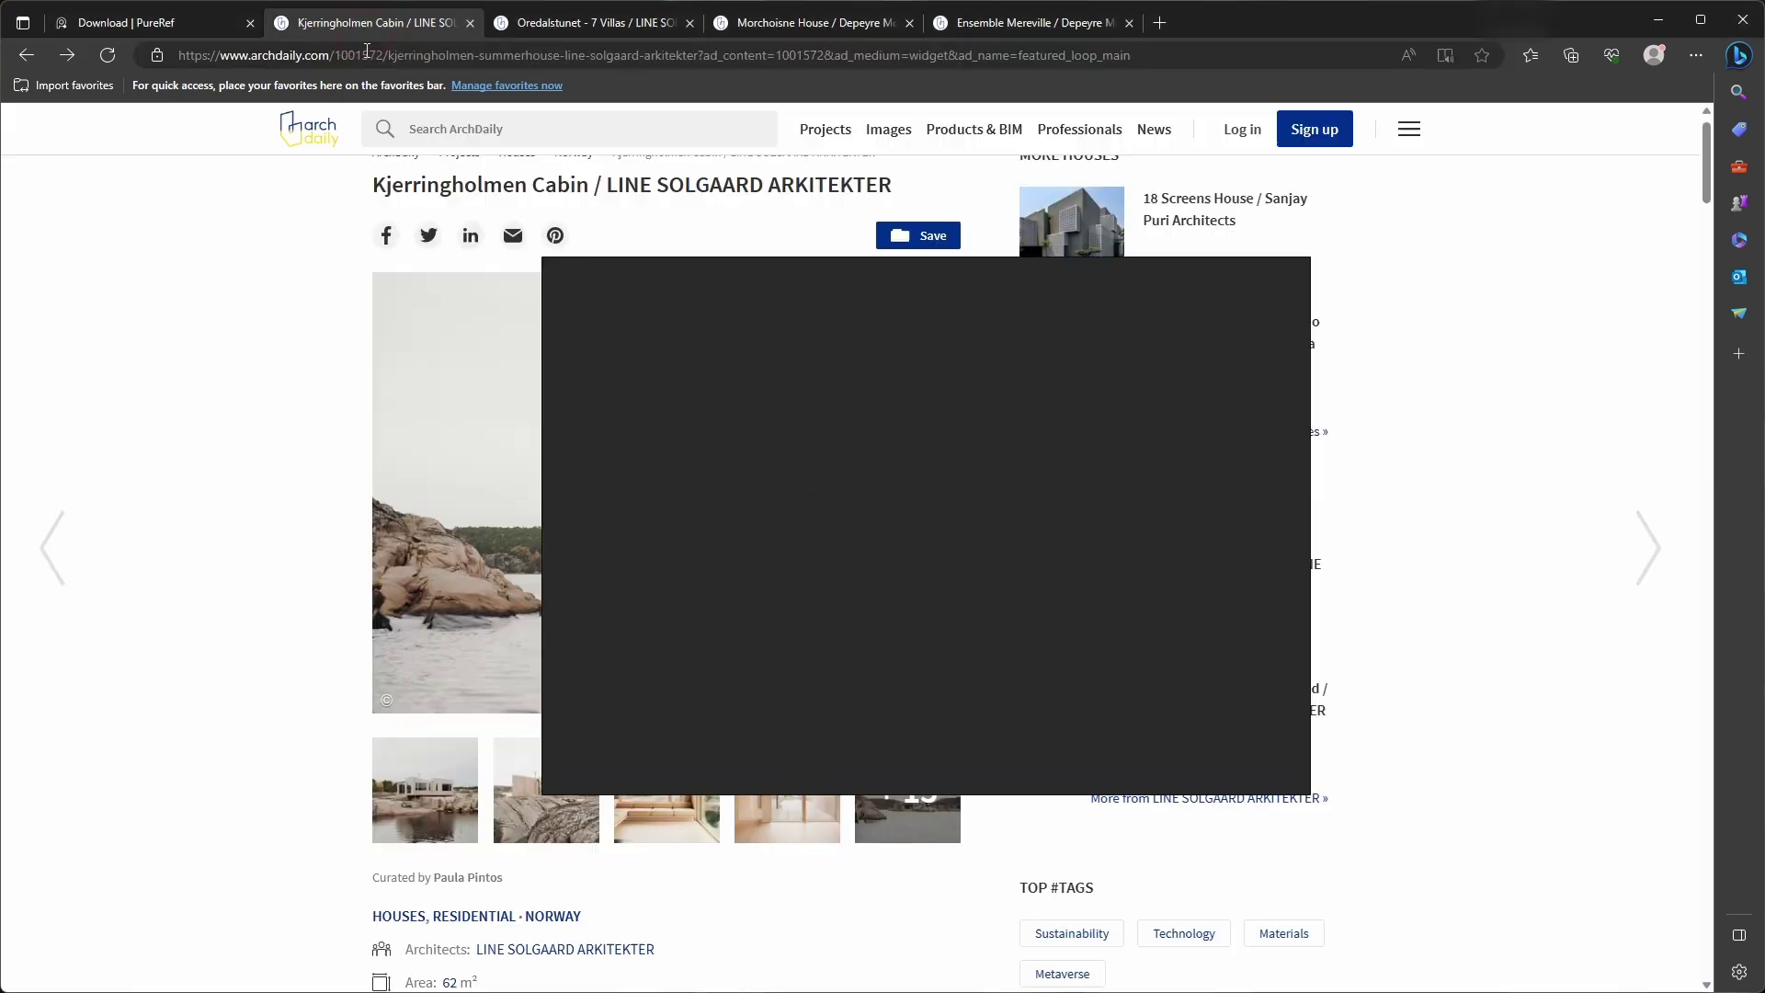
pyautogui.moveTo(588, 367); pyautogui.dragTo(934, 396, button='right')
pyautogui.moveTo(682, 410); pyautogui.dragTo(1119, 489)
pyautogui.click(588, 22)
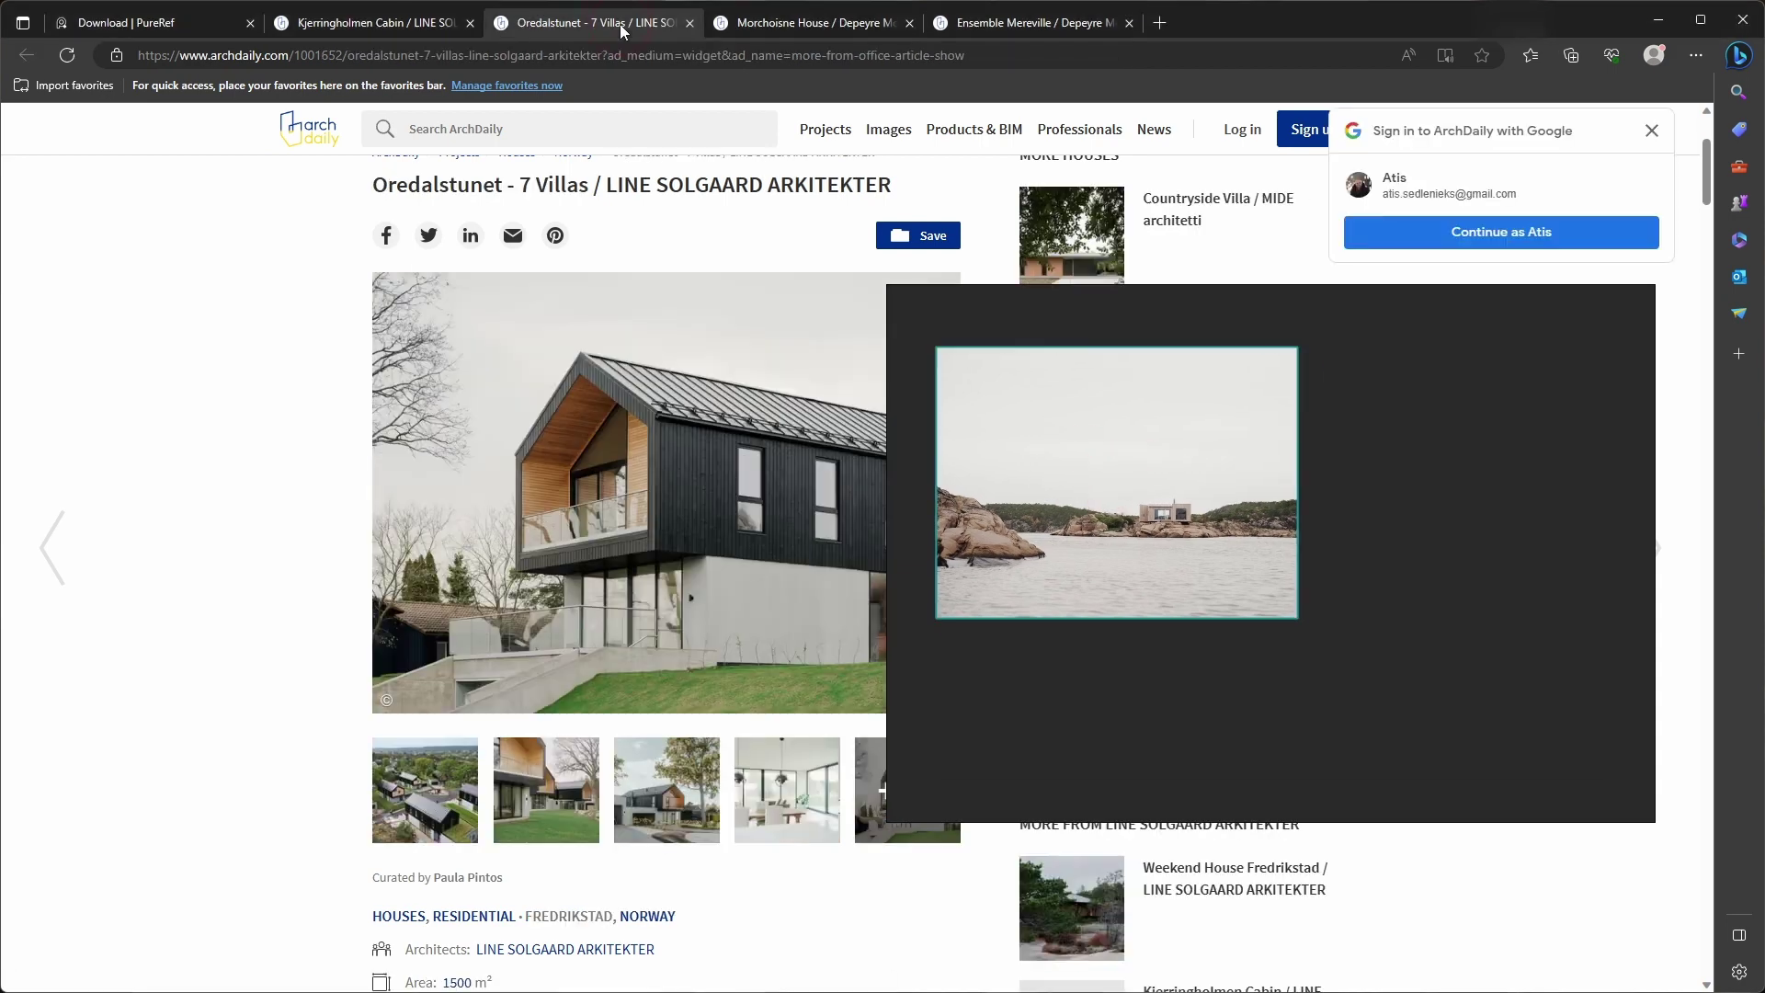
pyautogui.moveTo(634, 478); pyautogui.dragTo(1491, 512)
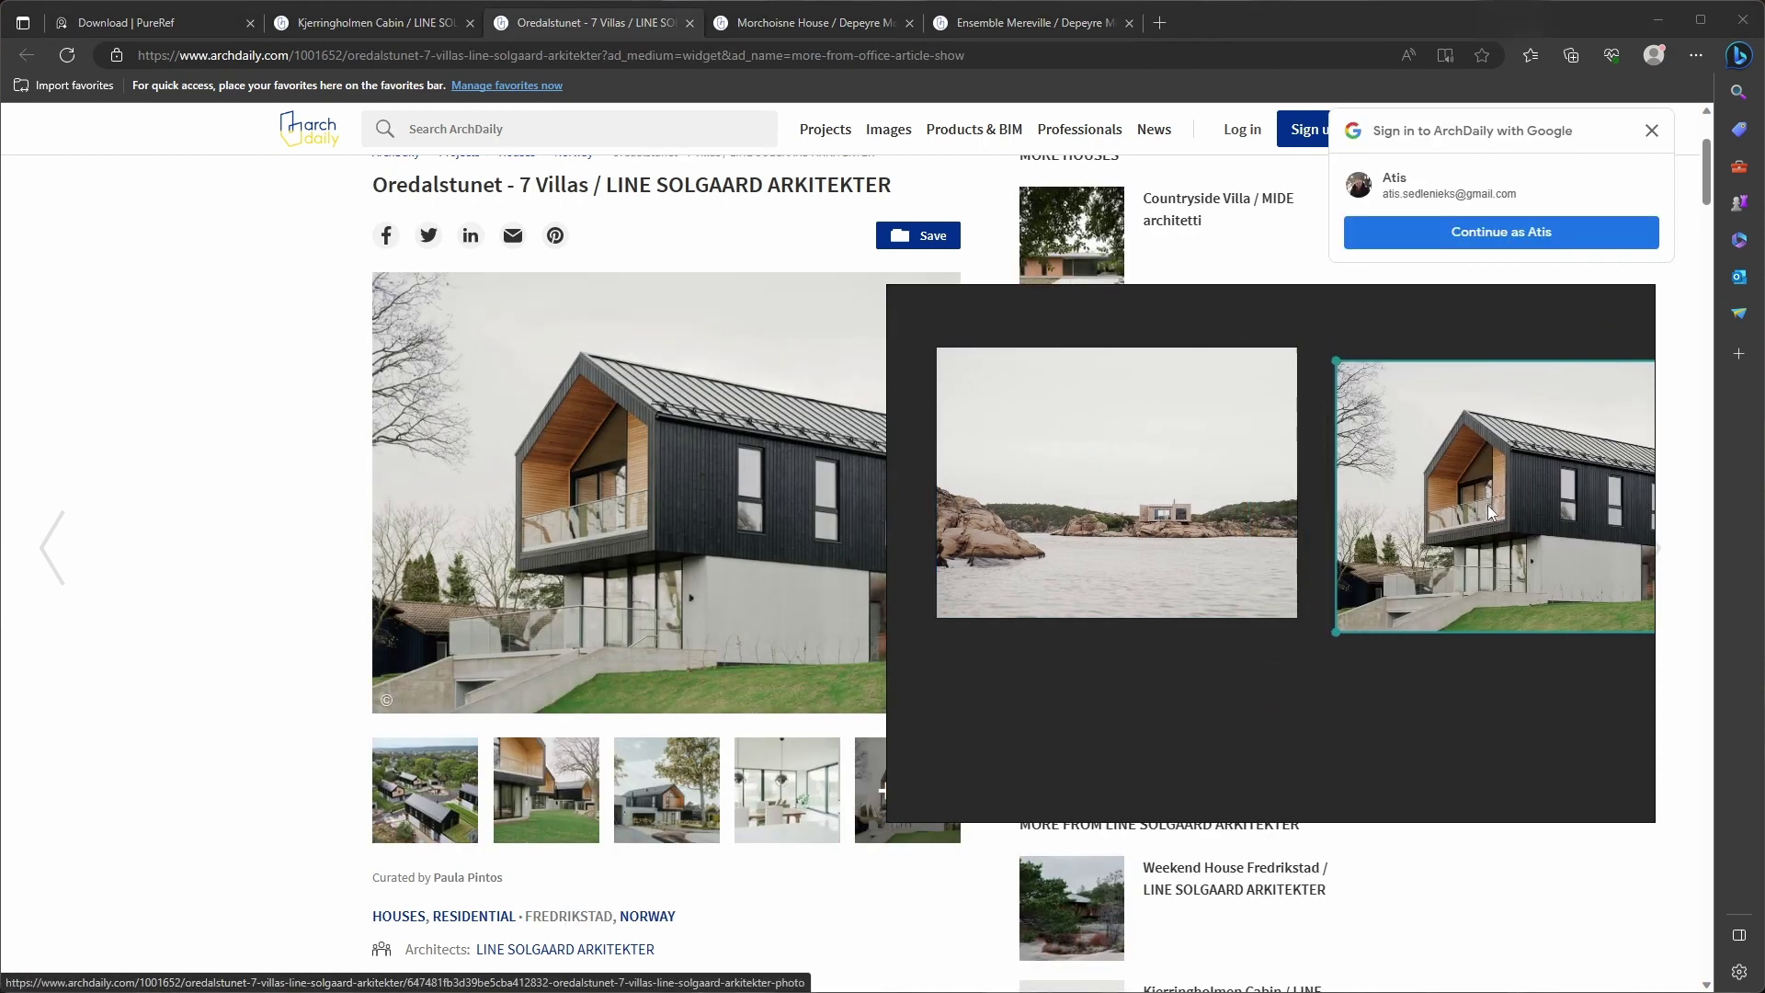
# Add the main photos from the Morchoisne House and Ensemble Mereville pages to the canvas, and move and enlarge the PureRef window.
pyautogui.click(796, 24)
pyautogui.moveTo(634, 515); pyautogui.dragTo(1151, 717)
pyautogui.click(1030, 22)
pyautogui.moveTo(671, 584); pyautogui.dragTo(1489, 711)
pyautogui.moveTo(1332, 331); pyautogui.dragTo(787, 242, button='right')
pyautogui.moveTo(1111, 728); pyautogui.dragTo(1519, 958)
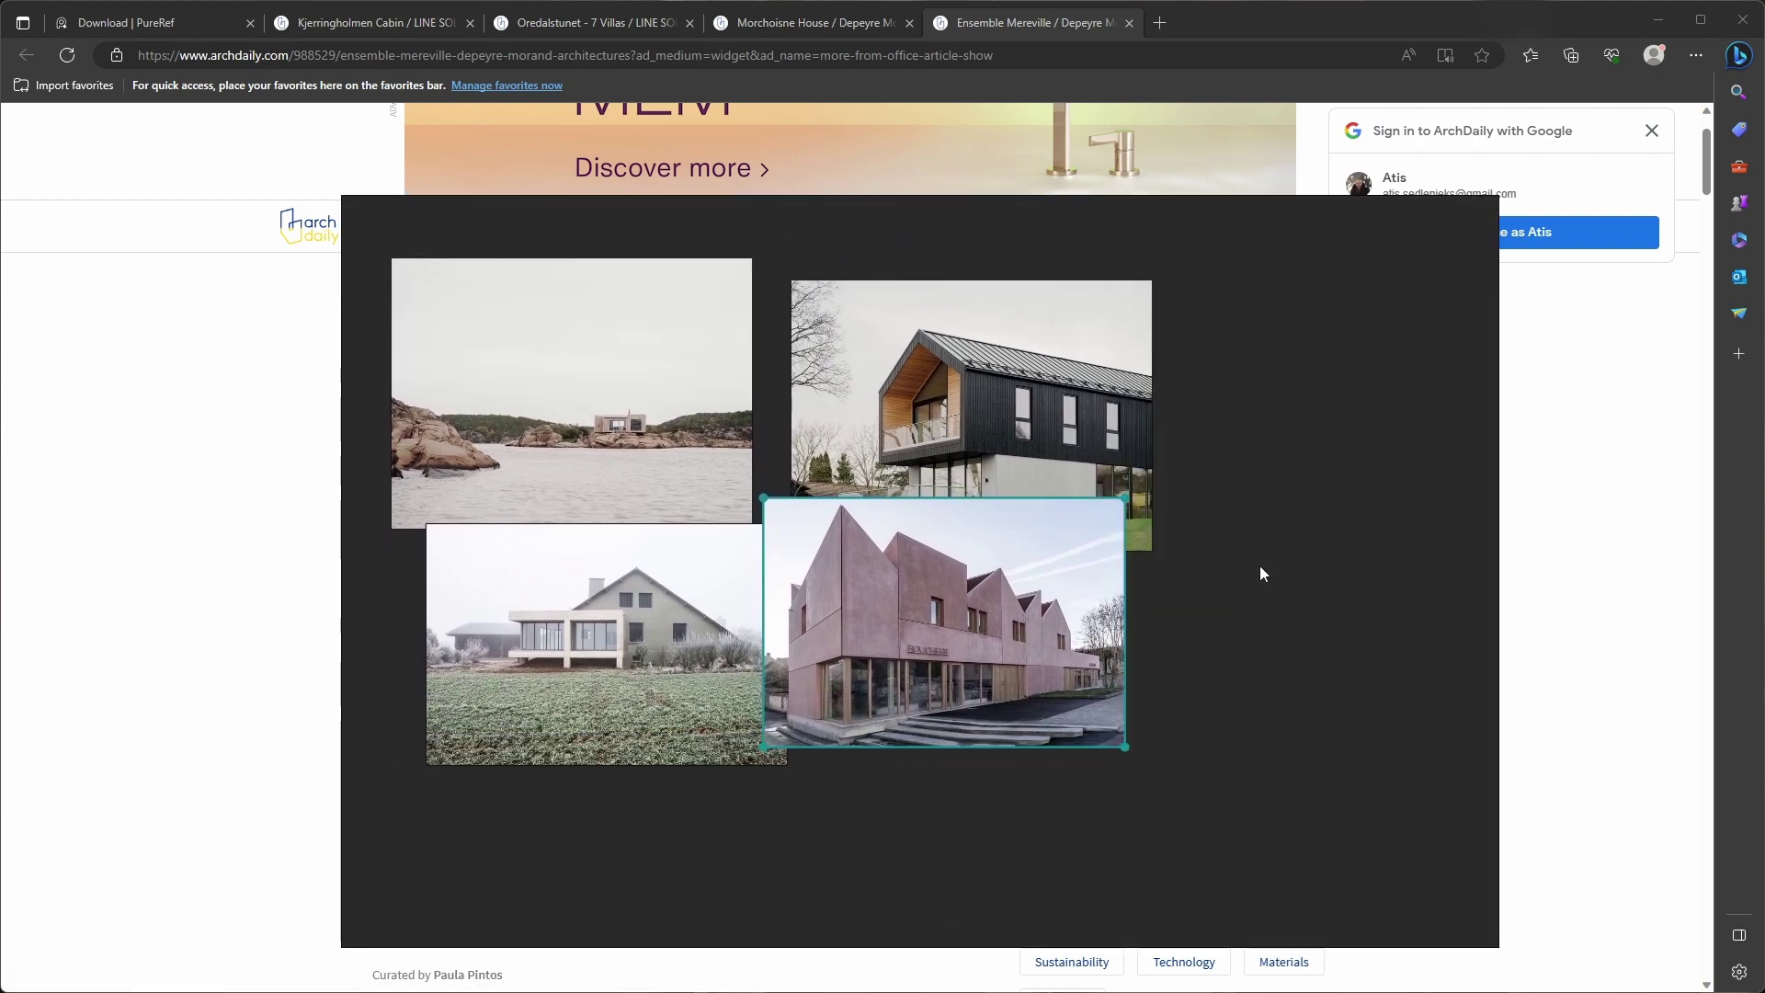
# Select all four reference photos, arrange them into a two-by-two grid and inspect them up close.
pyautogui.moveTo(1236, 372); pyautogui.dragTo(565, 722)
pyautogui.rightClick(1216, 537)
pyautogui.moveTo(1283, 806)
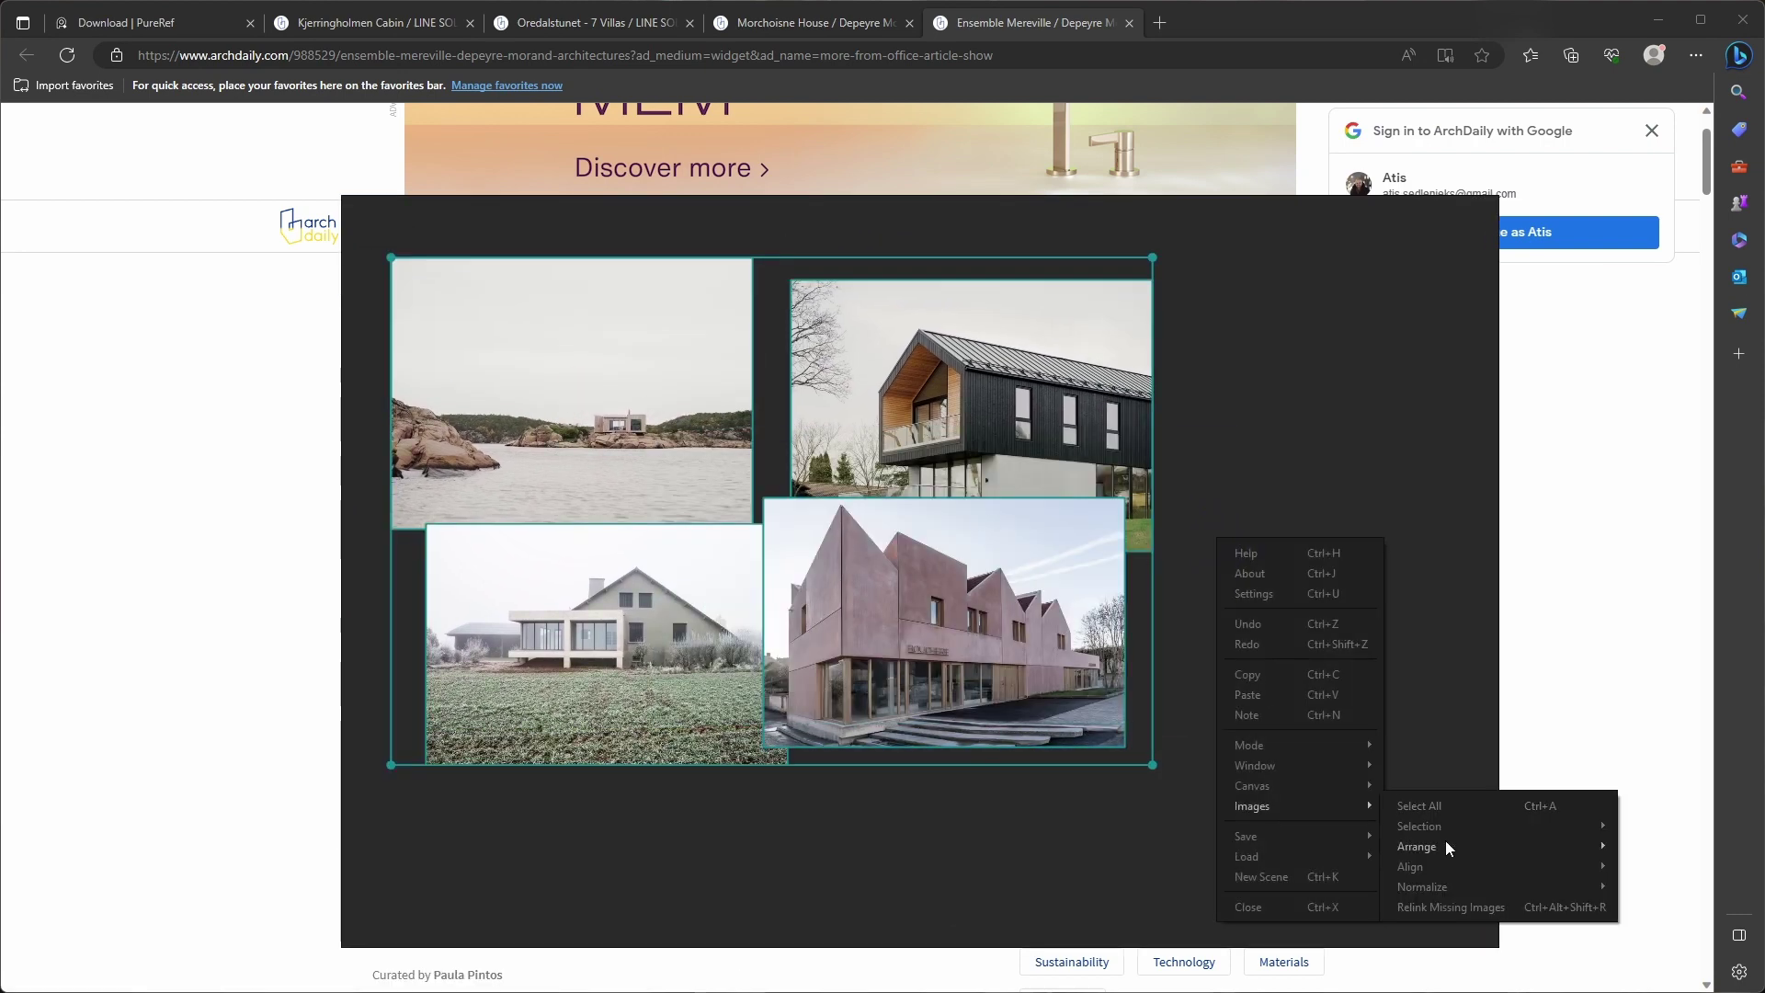
pyautogui.moveTo(1445, 844)
pyautogui.click(1283, 841)
pyautogui.click(1180, 713)
pyautogui.scroll(2, 985, 521)
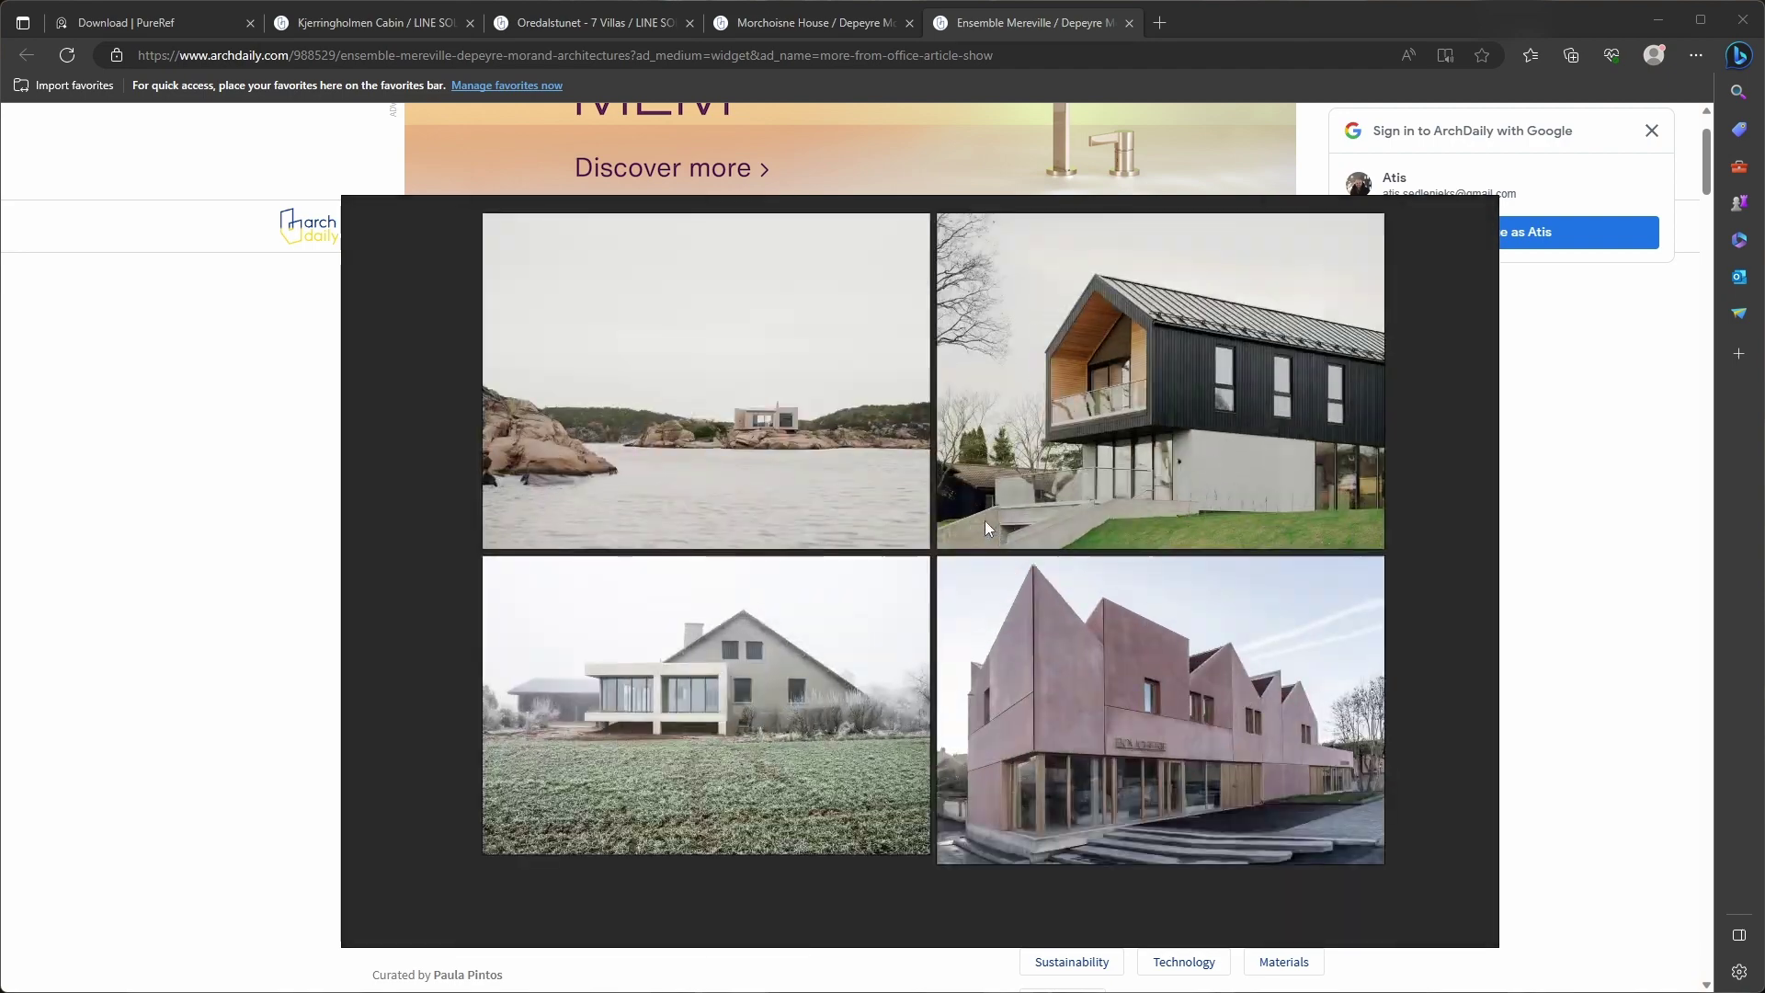
pyautogui.scroll(-3, 851, 450)
pyautogui.scroll(5, 1002, 407)
pyautogui.scroll(-6, 1002, 406)
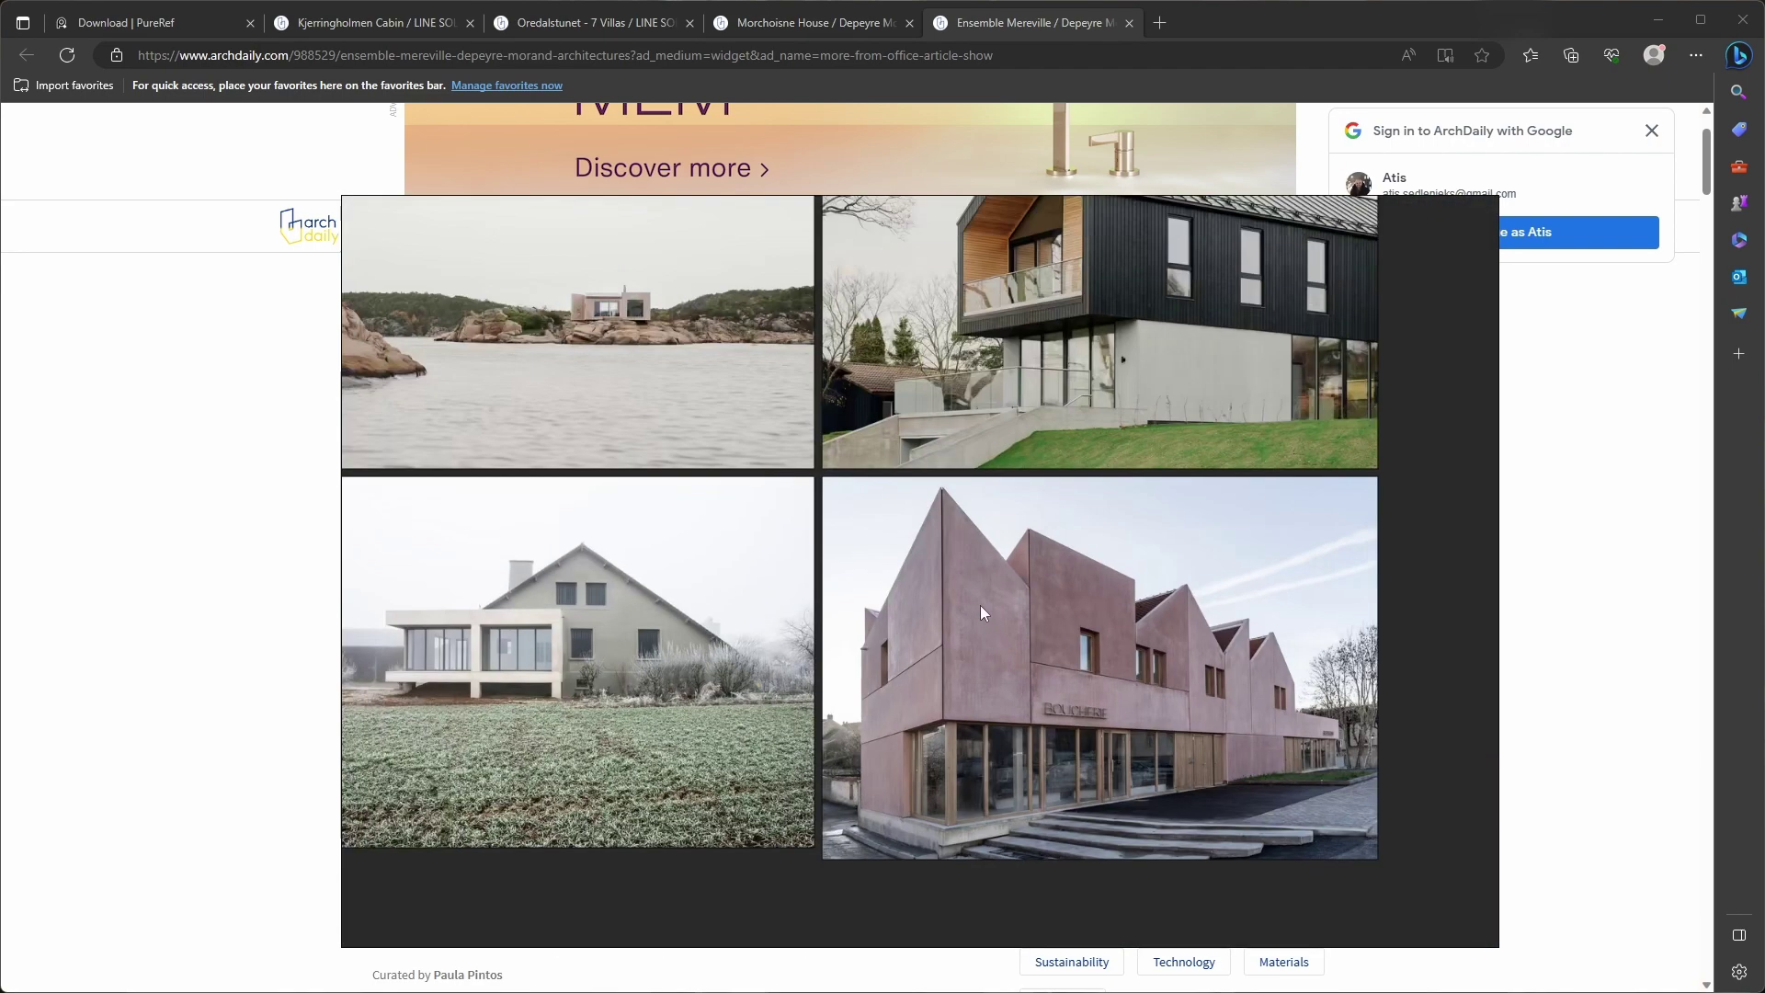